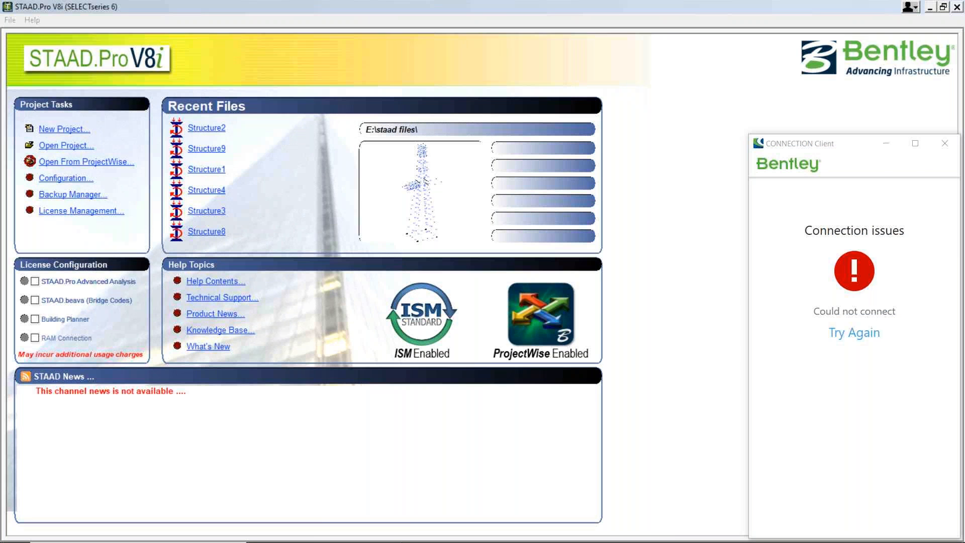
# Create a new Space model named Structure1 in Meter and KiloNewton units, overwriting the existing file and starting with Add Beam.
pyautogui.moveTo(386, 534)
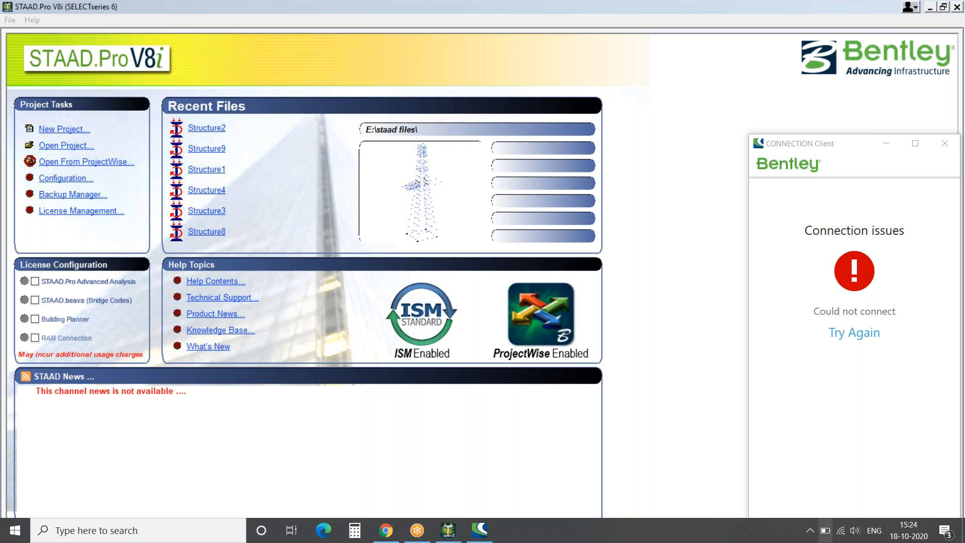
pyautogui.click(322, 483)
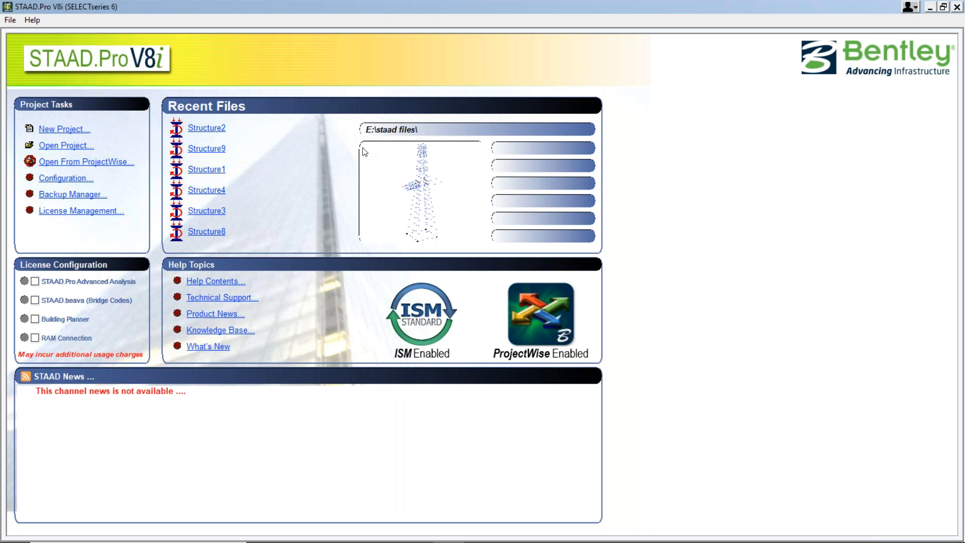
pyautogui.click(74, 131)
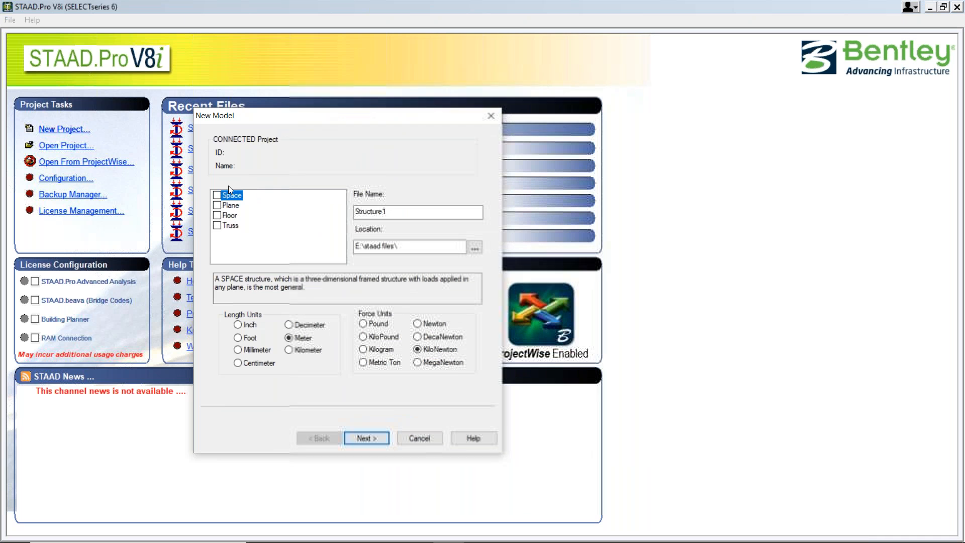
pyautogui.click(217, 196)
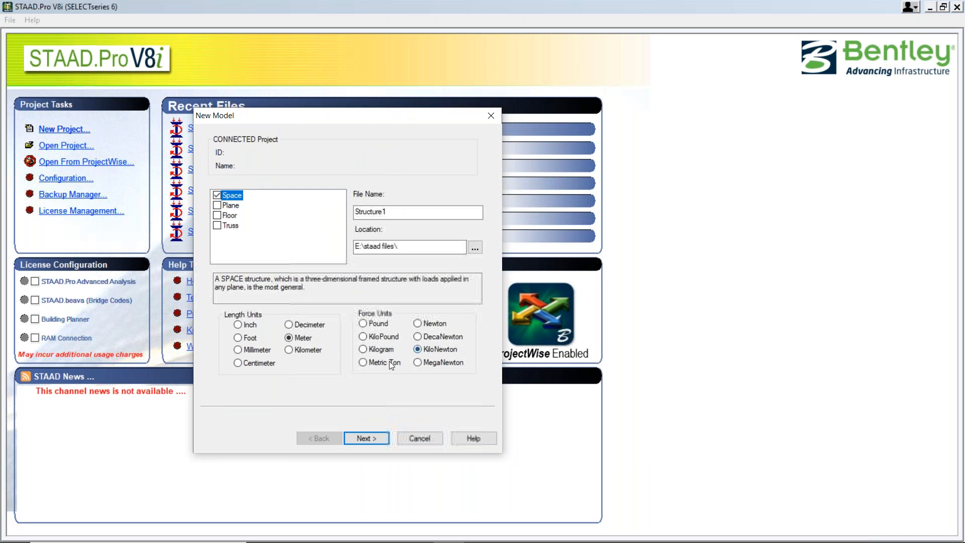
pyautogui.click(363, 438)
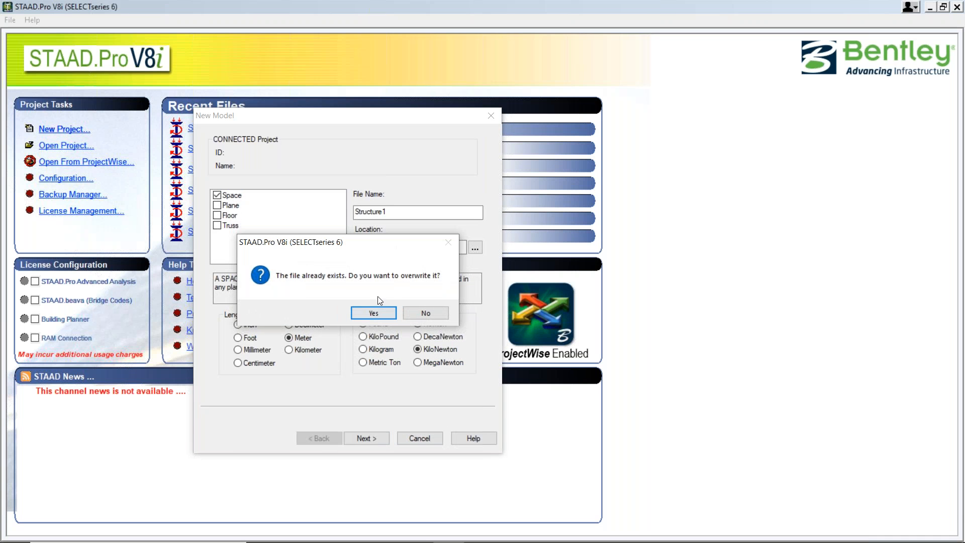
pyautogui.click(368, 310)
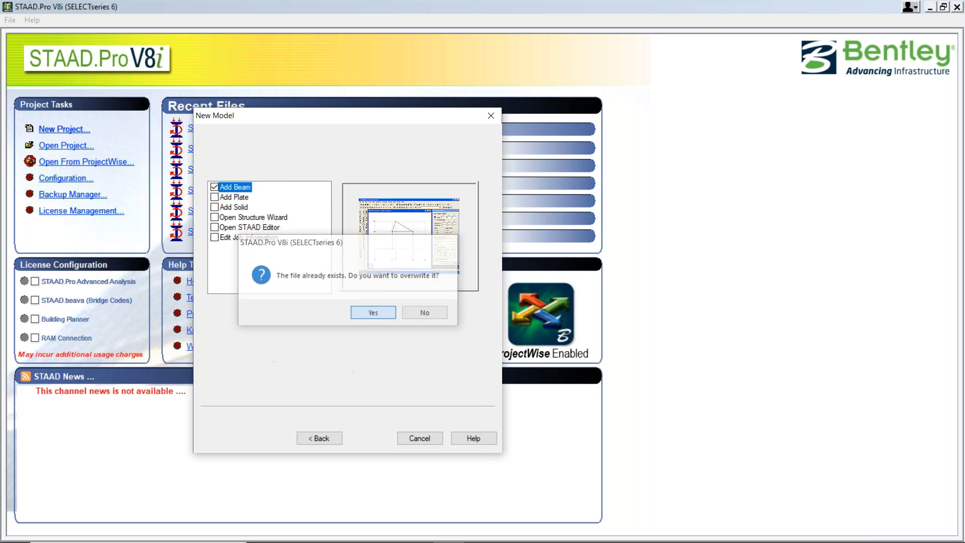
pyautogui.click(370, 436)
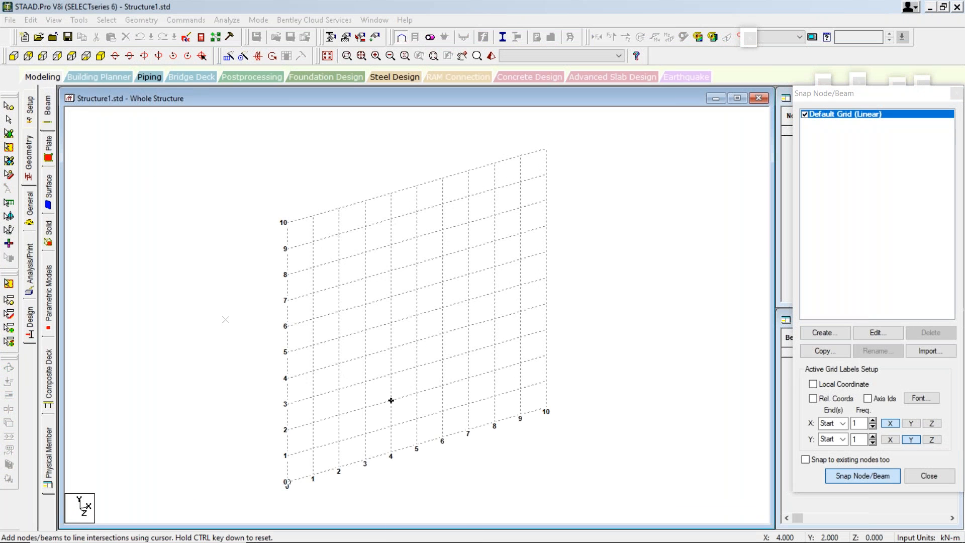
# In the front view, draw a 5 m horizontal beam from the grid origin along X, and close the snap grid.
pyautogui.click(13, 55)
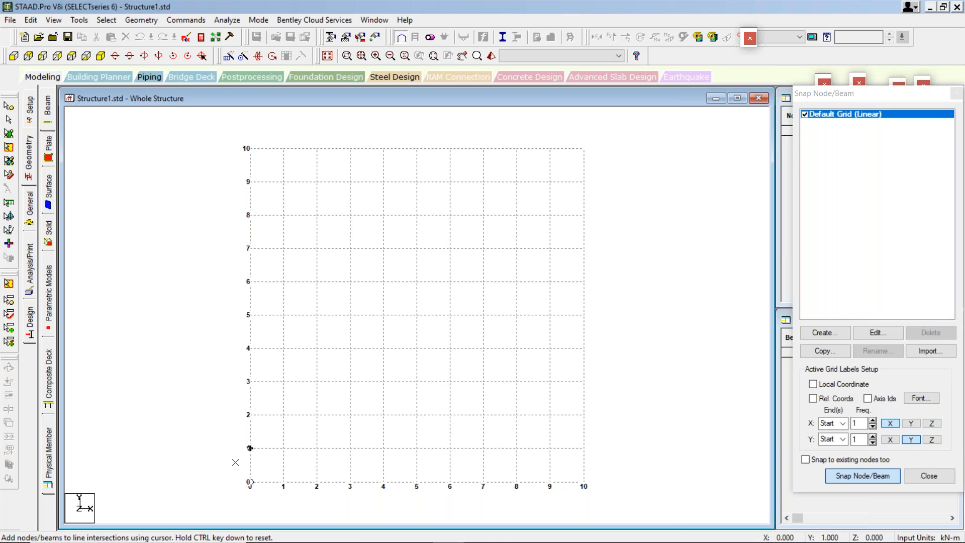
pyautogui.click(251, 484)
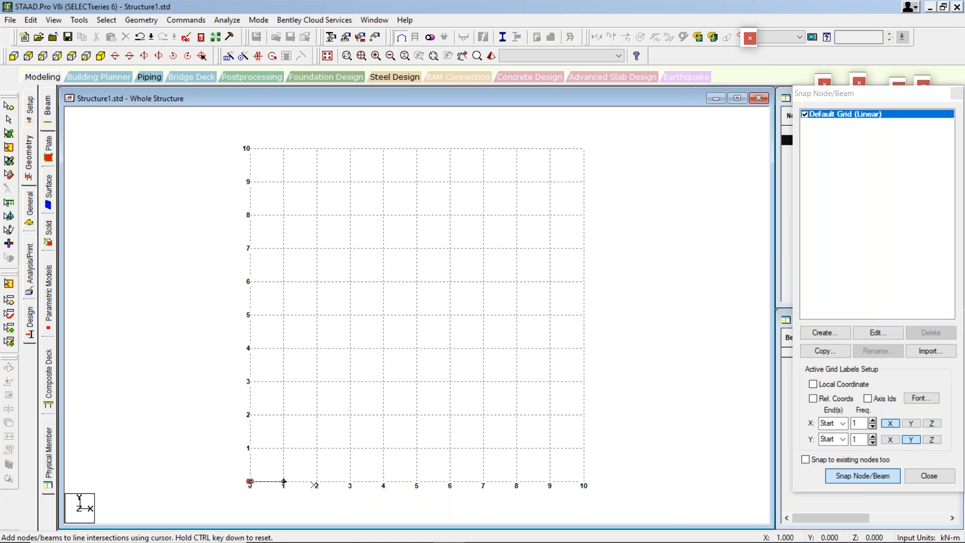
pyautogui.click(417, 482)
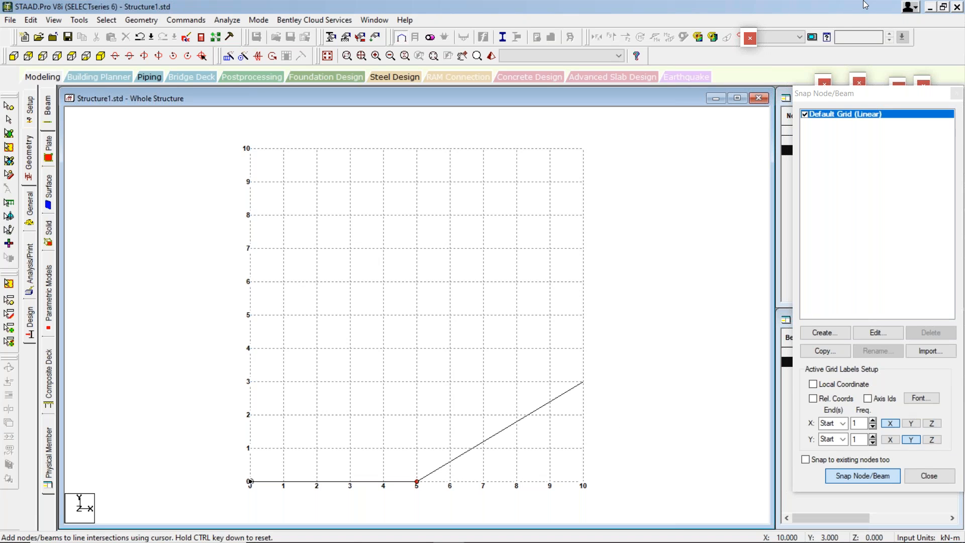
pyautogui.click(749, 37)
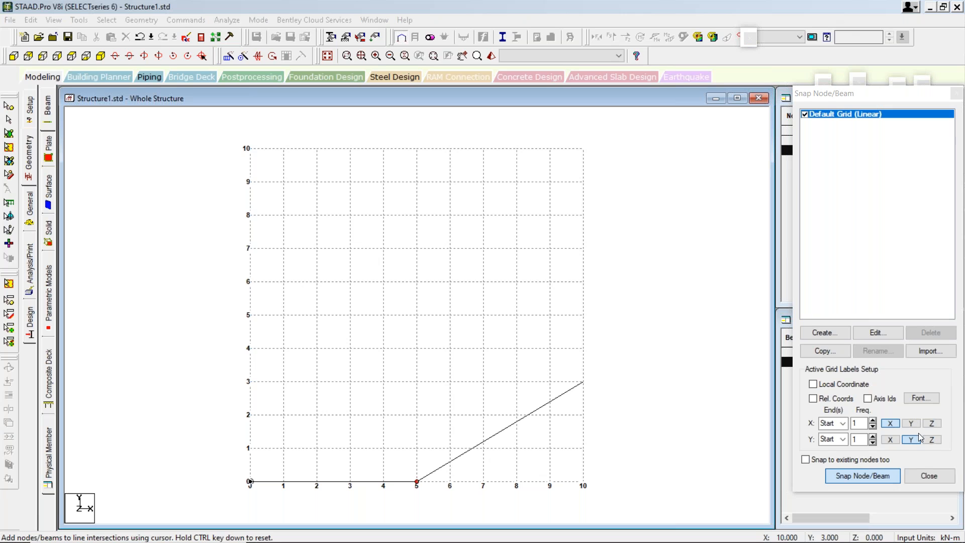
pyautogui.click(858, 478)
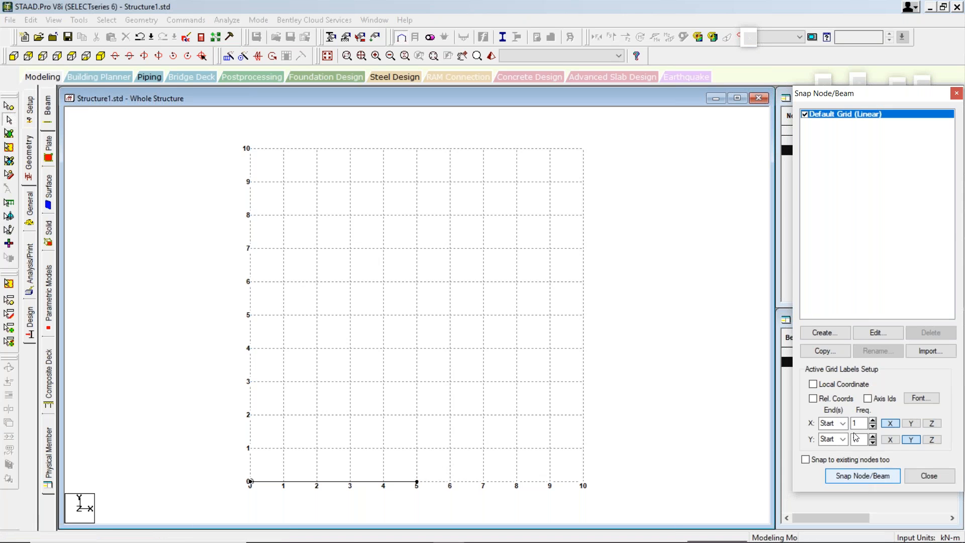
pyautogui.click(957, 94)
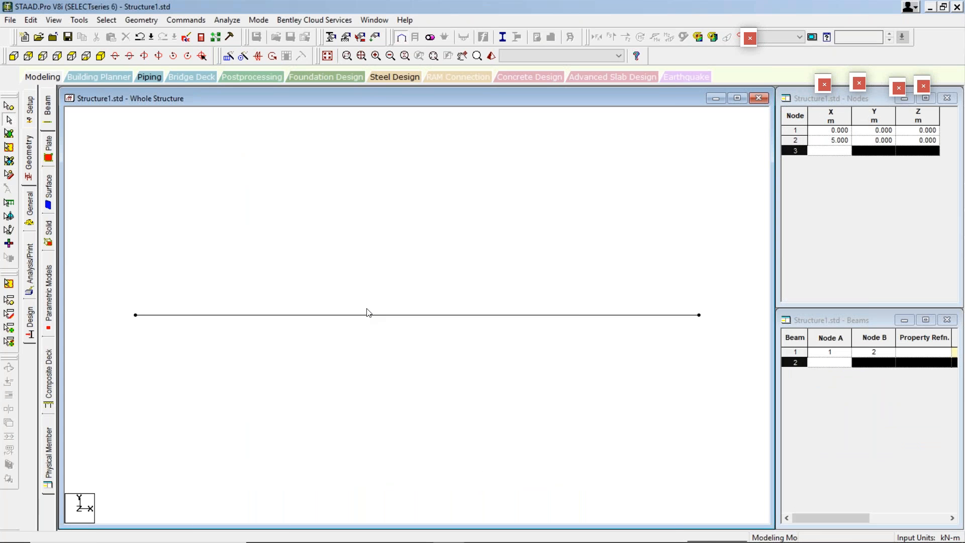
# Select the horizontal beam and decline the auto save.
pyautogui.click(339, 316)
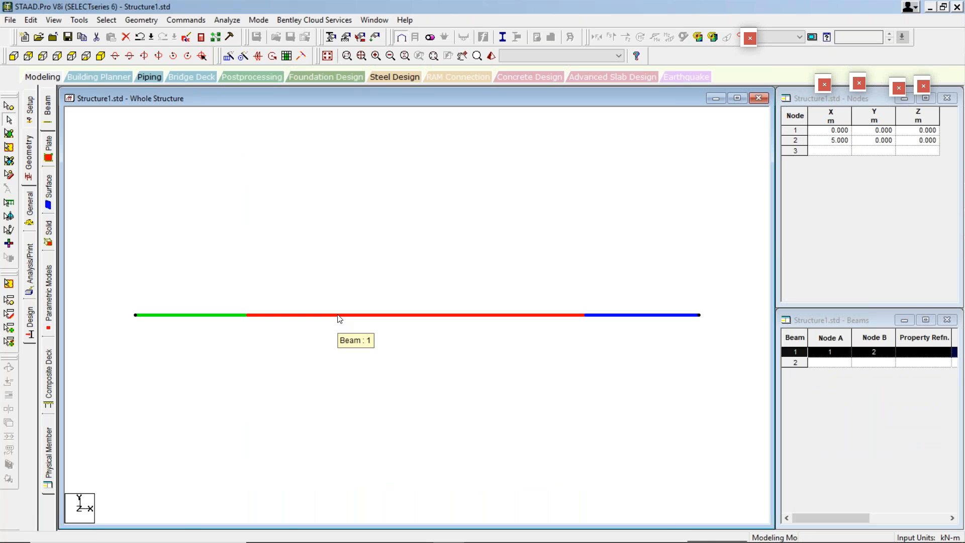
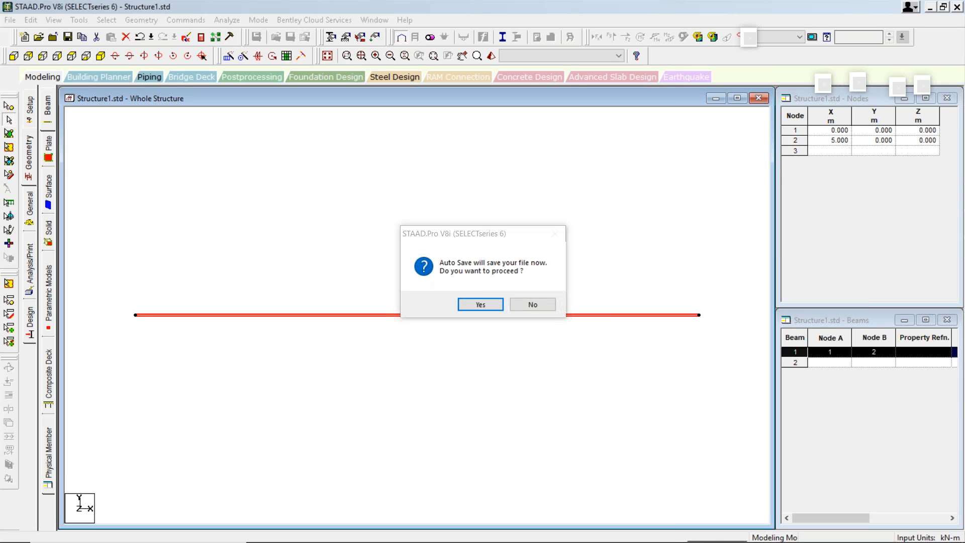
pyautogui.moveTo(502, 237); pyautogui.dragTo(244, 140)
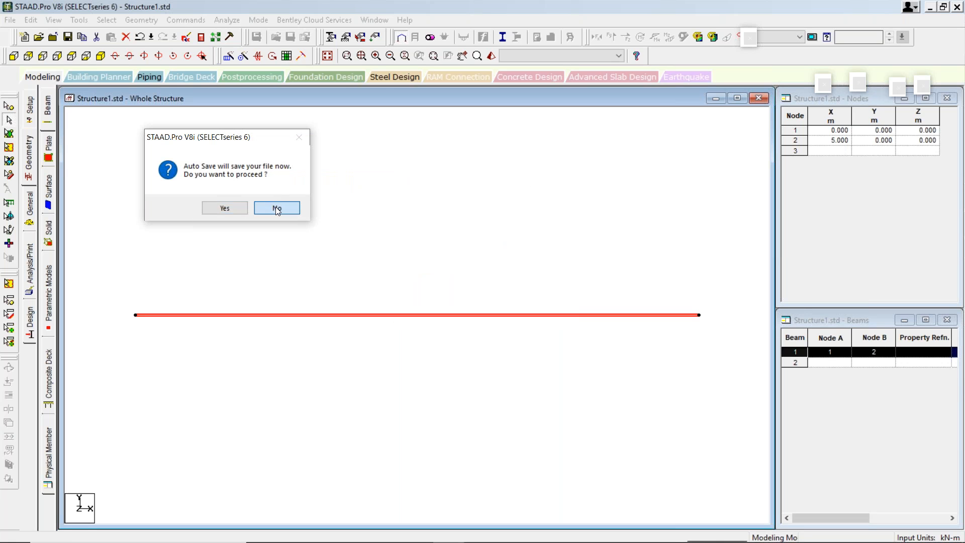
pyautogui.click(277, 208)
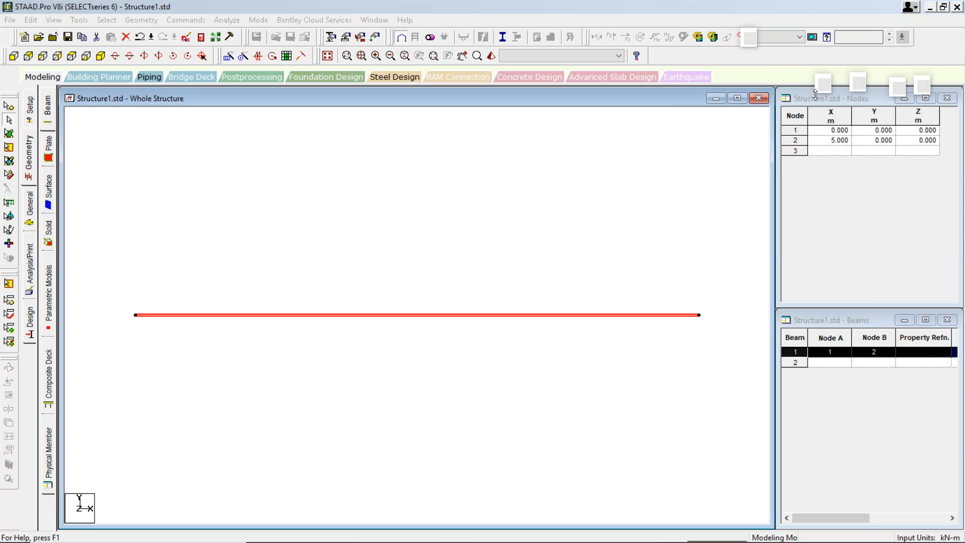
# Close the five small floating toolbars that overlap the node table and the main toolbar.
pyautogui.click(829, 89)
pyautogui.click(856, 85)
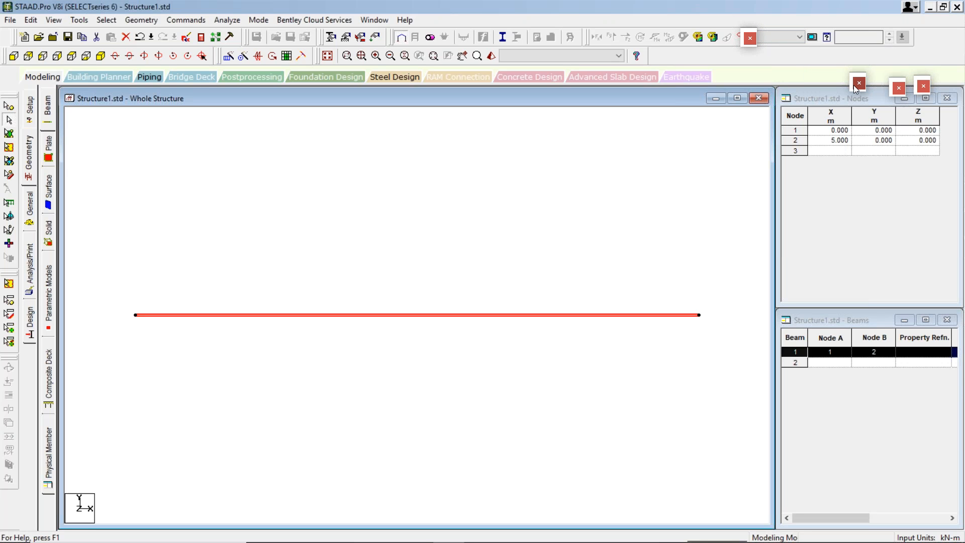
pyautogui.click(900, 88)
pyautogui.click(923, 86)
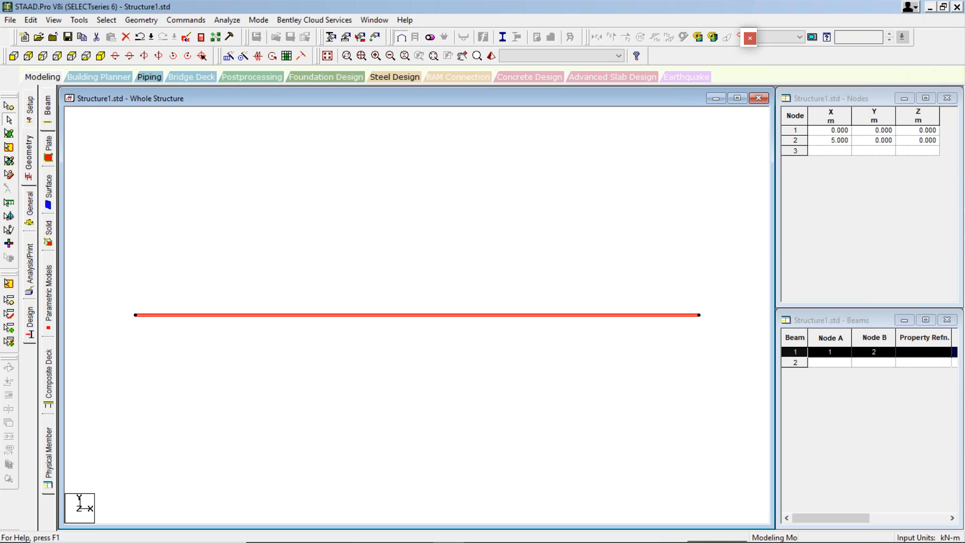
pyautogui.click(750, 38)
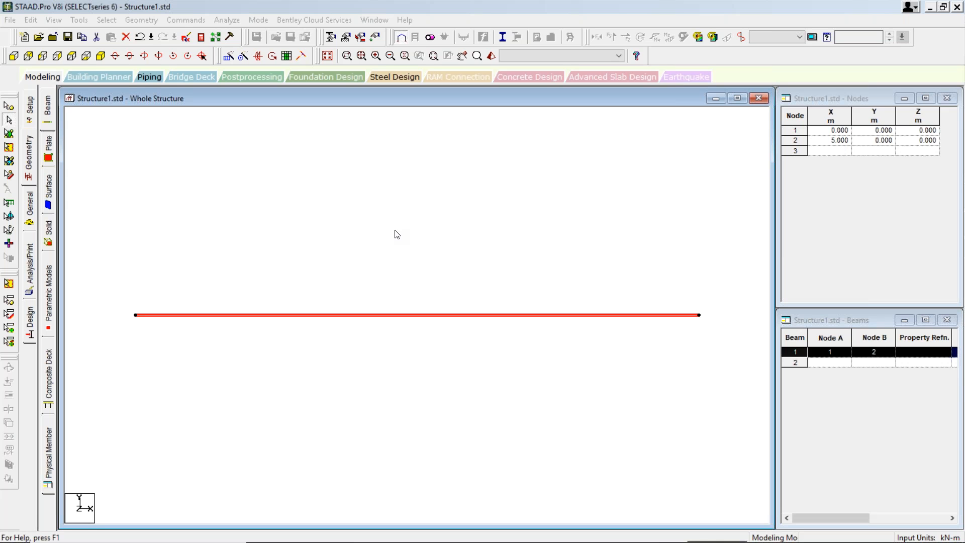
pyautogui.click(6, 21)
pyautogui.moveTo(29, 20)
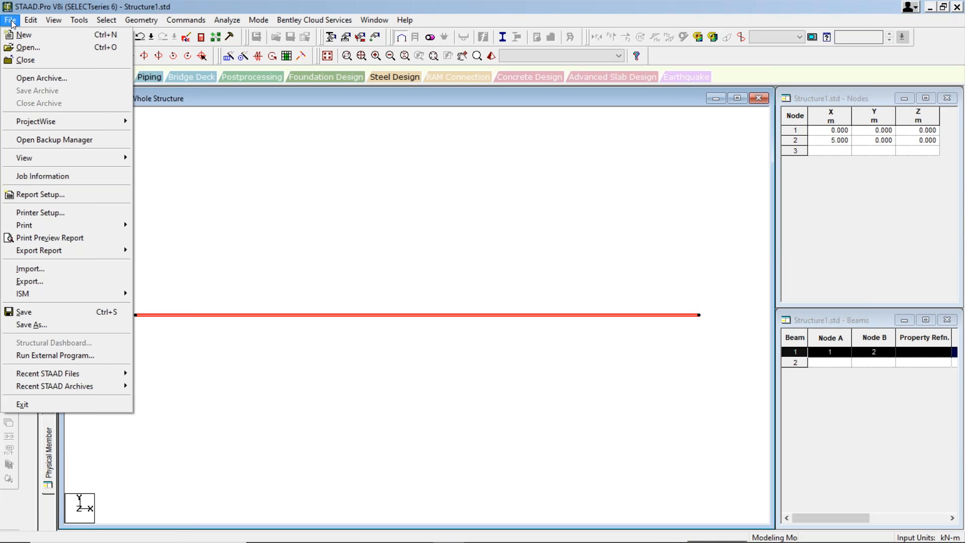
pyautogui.click(199, 187)
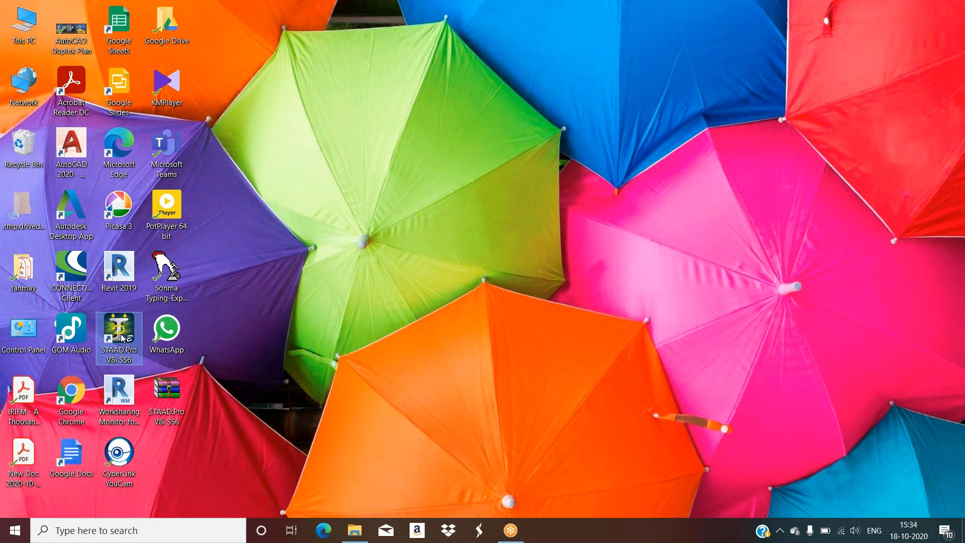
# Launch STAAD.Pro V8i SS6 from the desktop without activating it, and close the program from its start page.
pyautogui.doubleClick(119, 336)
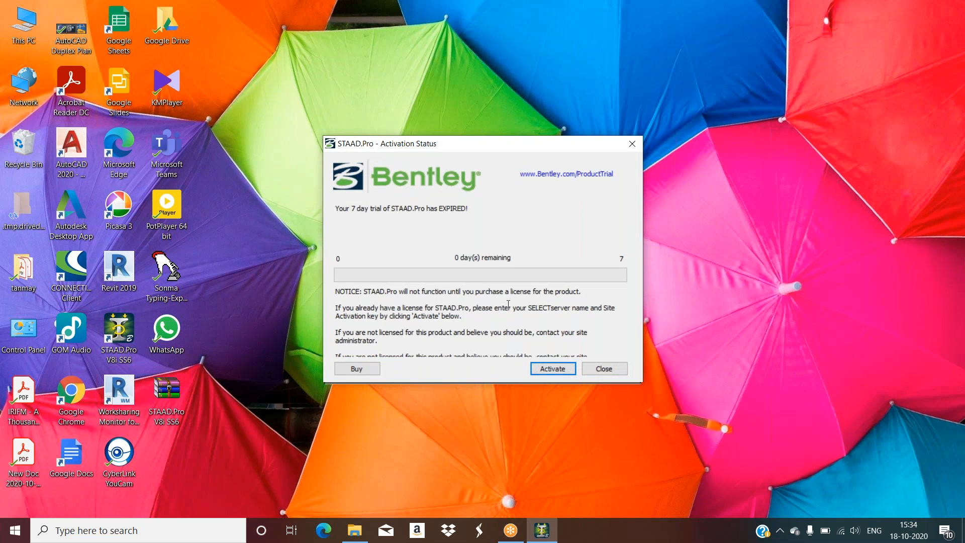
pyautogui.click(633, 143)
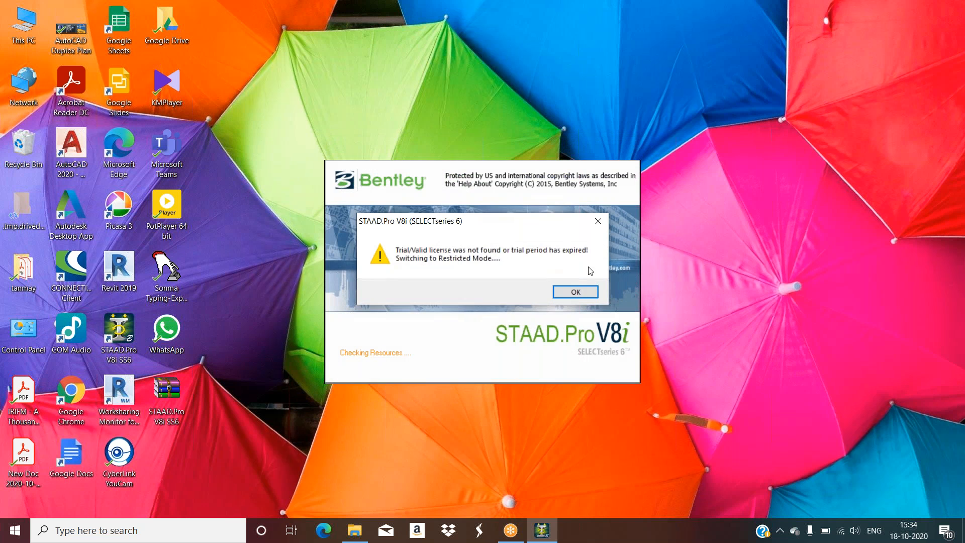
pyautogui.click(578, 292)
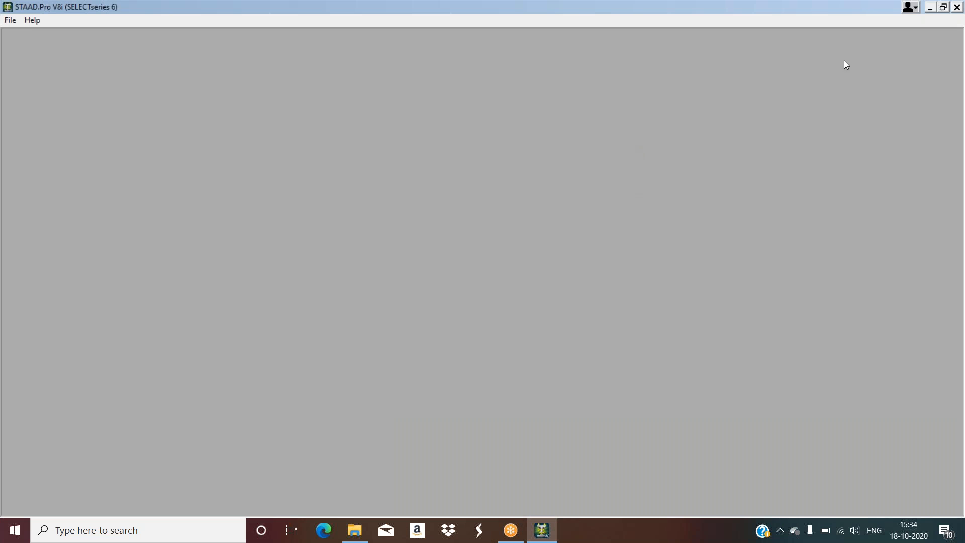
pyautogui.click(944, 6)
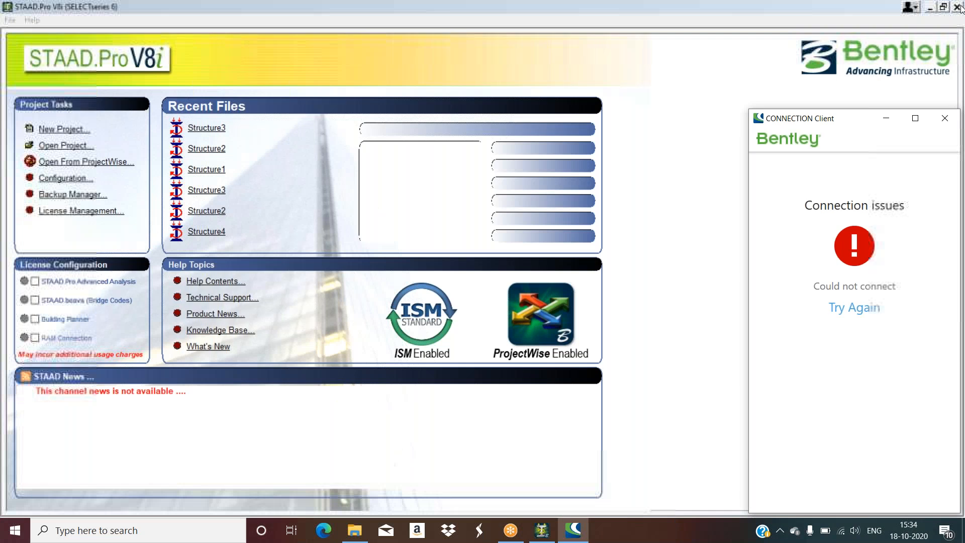
pyautogui.click(959, 7)
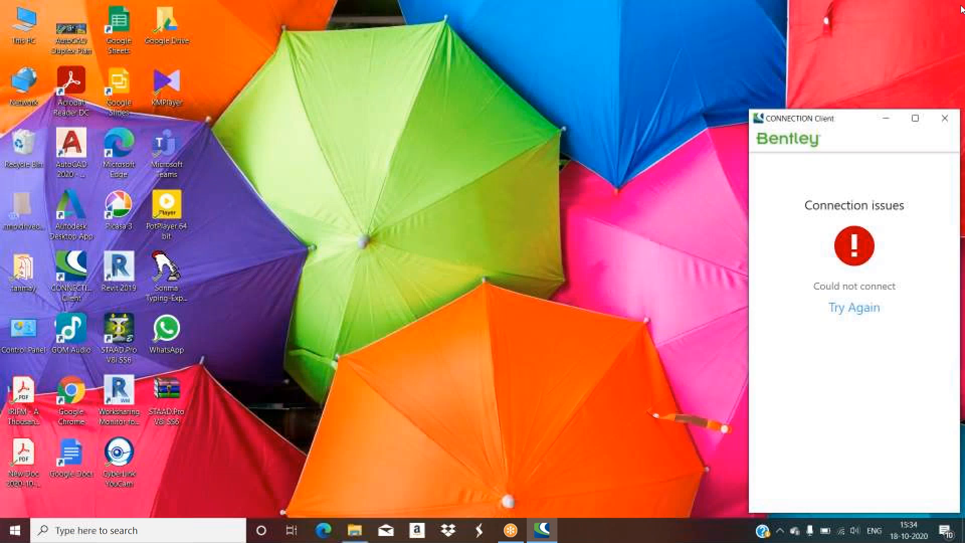
# Relaunch STAAD.Pro V8i SS6, open and cancel the Product Activation Wizard, and close the program.
pyautogui.doubleClick(24, 23)
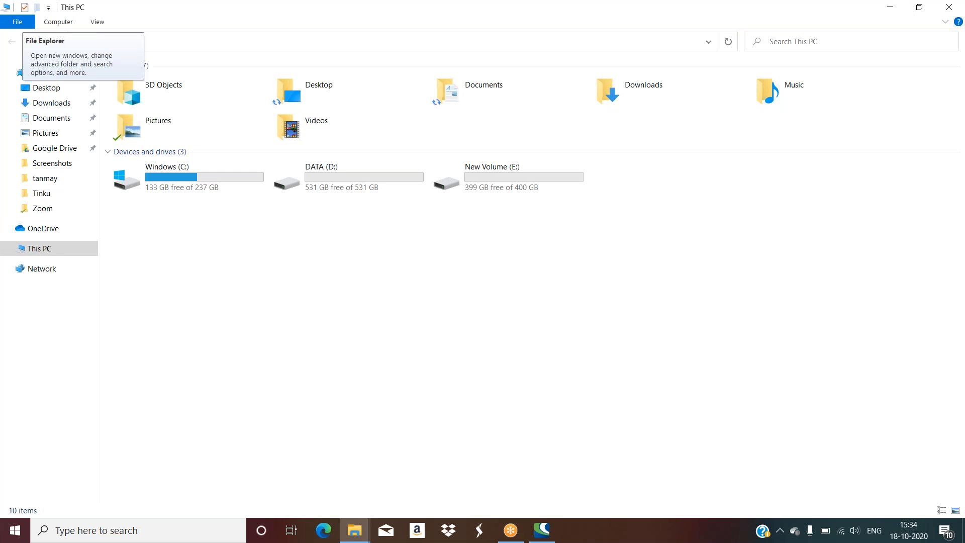
pyautogui.click(956, 8)
pyautogui.click(118, 332)
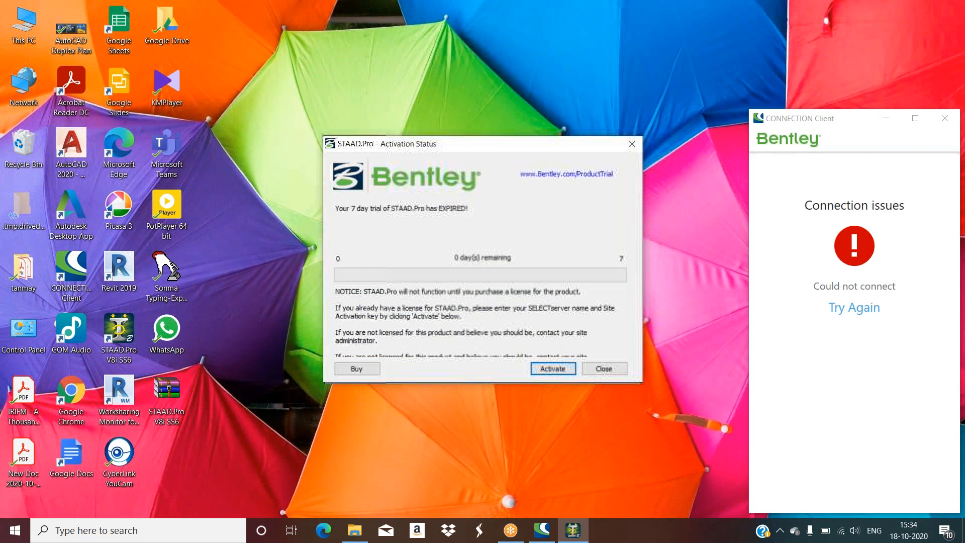
pyautogui.click(552, 370)
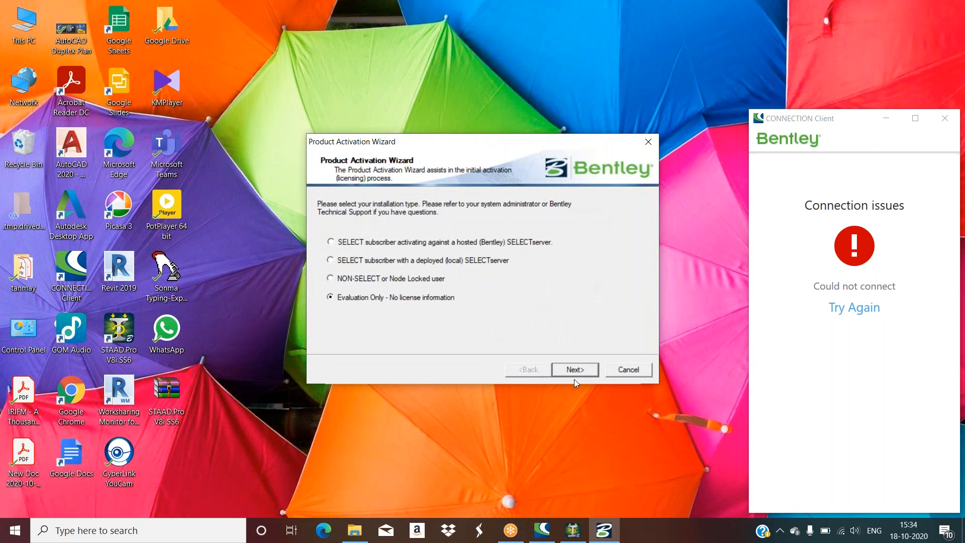
pyautogui.click(626, 369)
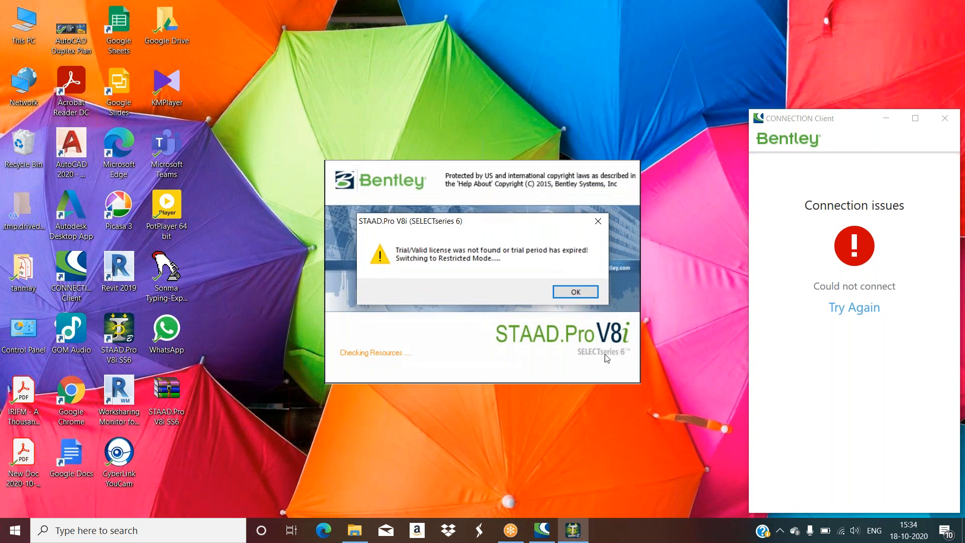
pyautogui.click(589, 293)
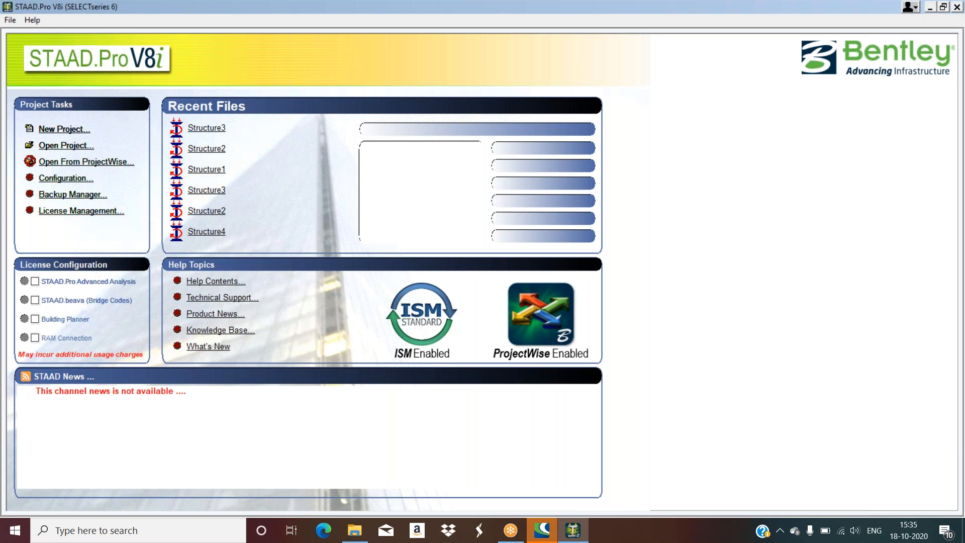
pyautogui.click(957, 7)
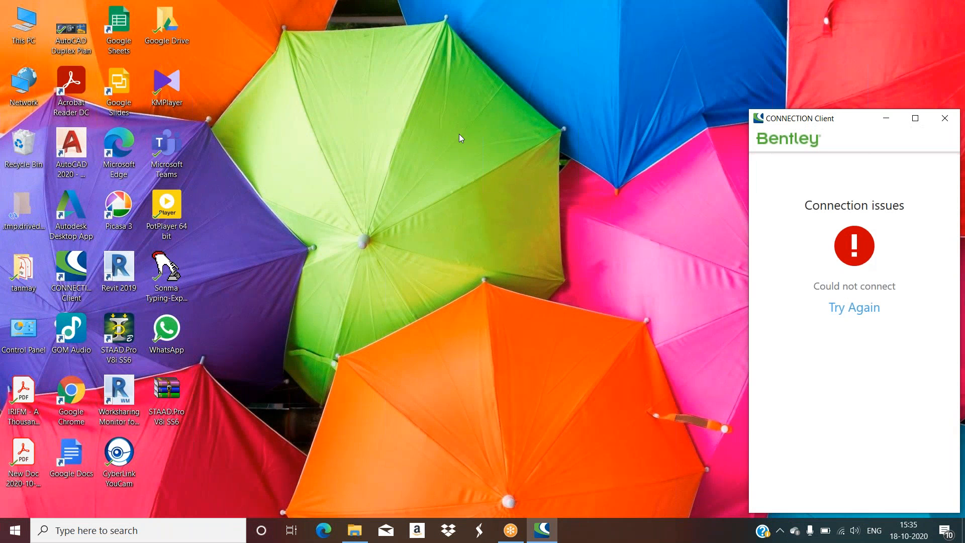
# Look up the newest STAAD.Pro V8i SS6 archive in Downloads, view its extraction options without extracting, and minimize the window.
pyautogui.doubleClick(23, 29)
pyautogui.doubleClick(607, 95)
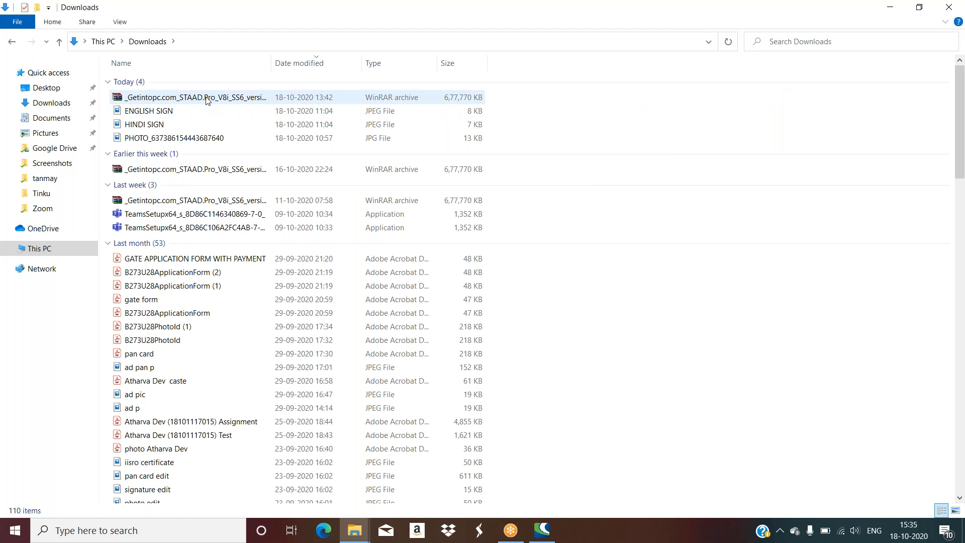
pyautogui.rightClick(206, 99)
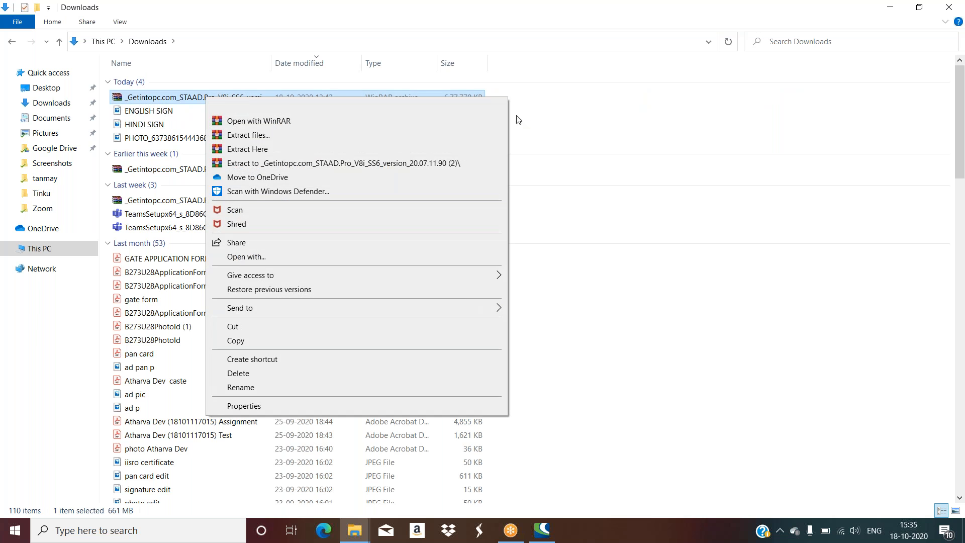
pyautogui.click(565, 123)
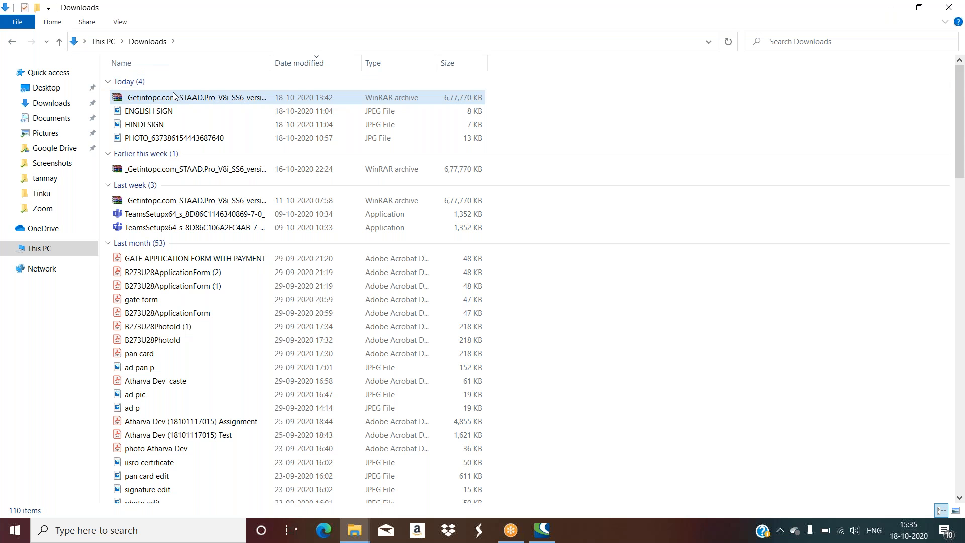
pyautogui.click(920, 8)
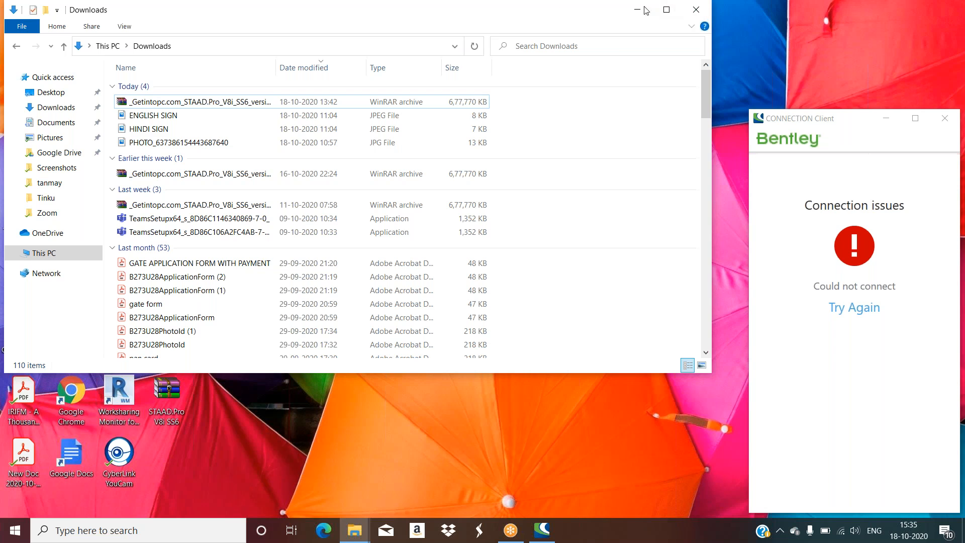
pyautogui.click(667, 9)
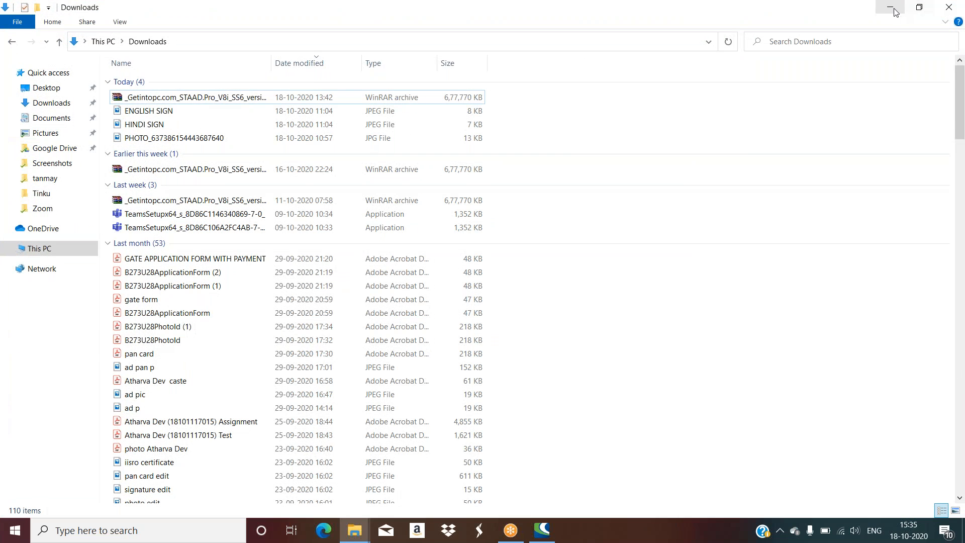
pyautogui.click(891, 8)
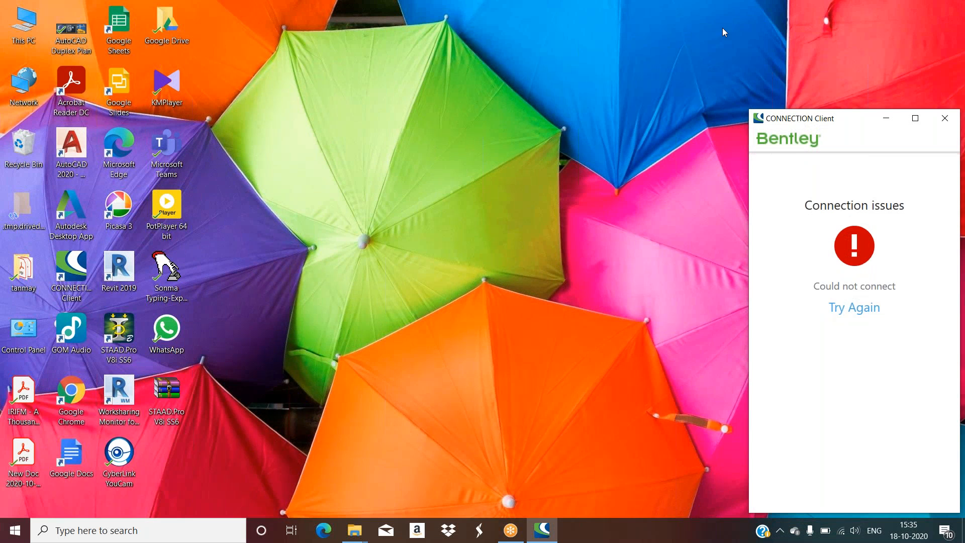
# Show the Downloads folder again in a smaller, narrower window beside the CONNECTION Client, and minimize it.
pyautogui.doubleClick(35, 31)
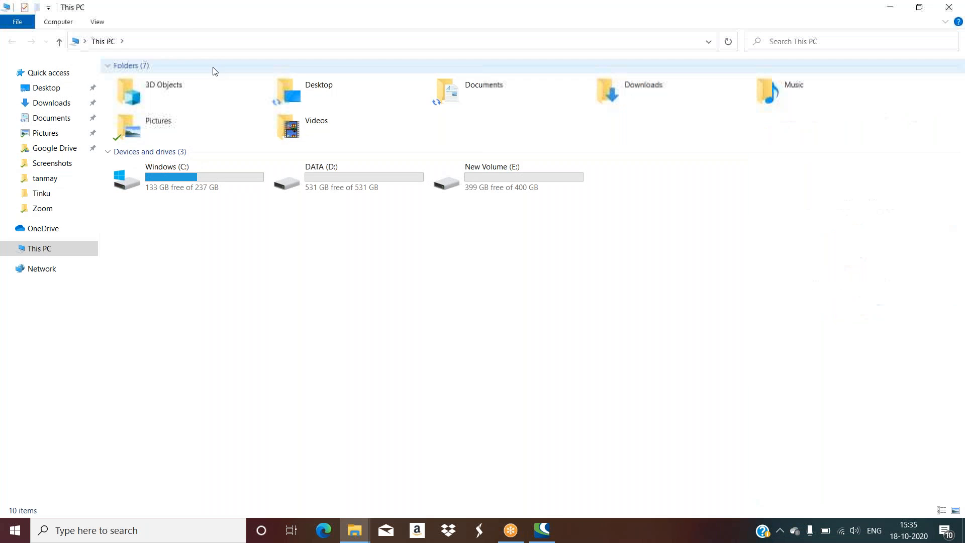
pyautogui.doubleClick(627, 92)
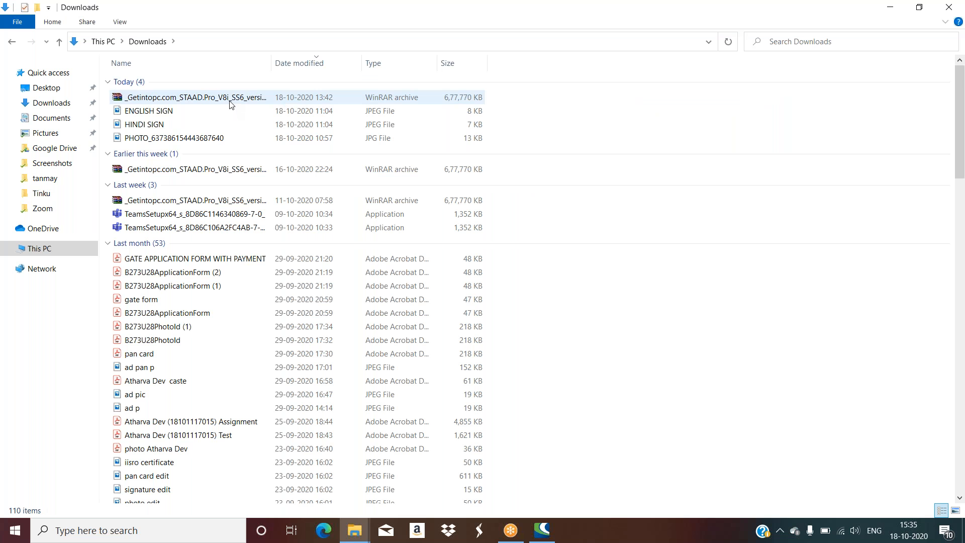
pyautogui.click(924, 7)
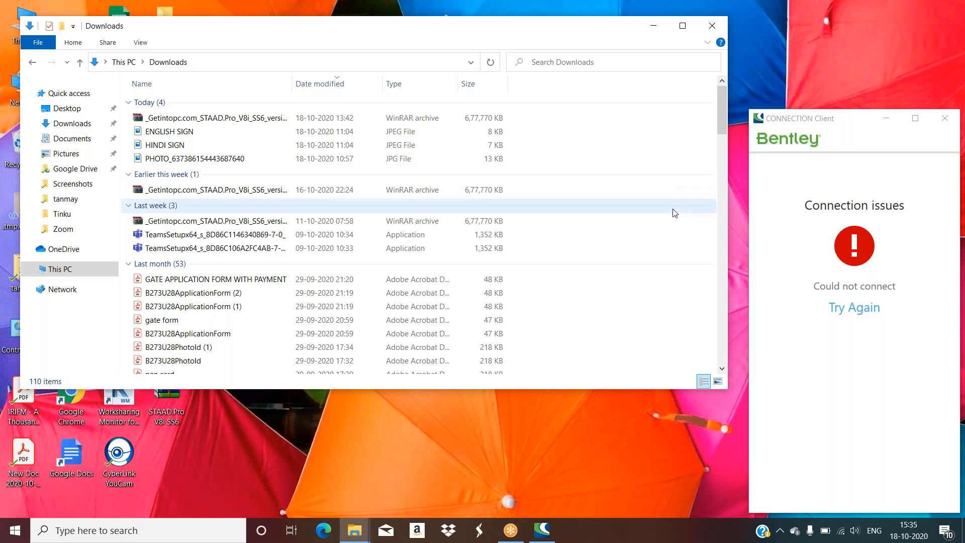
pyautogui.moveTo(728, 324); pyautogui.dragTo(661, 319)
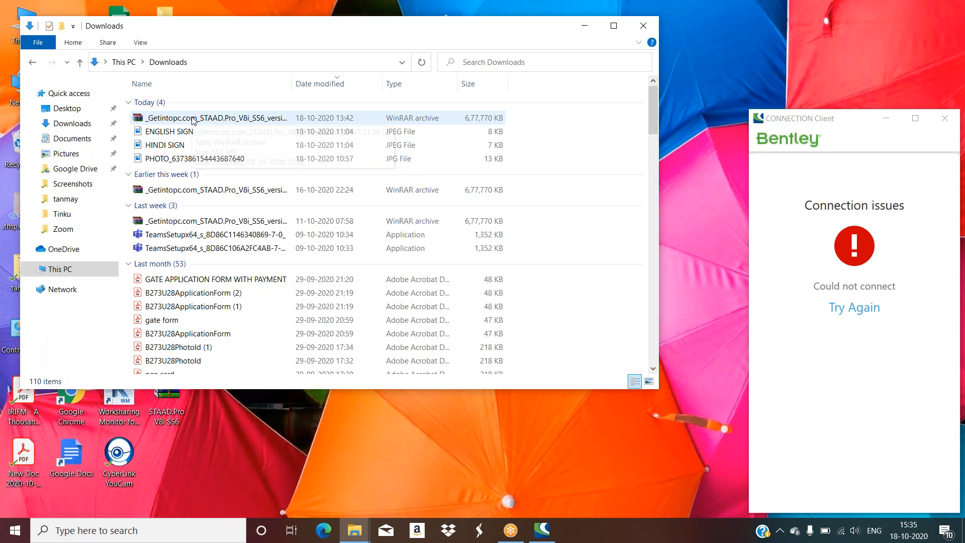
pyautogui.click(585, 26)
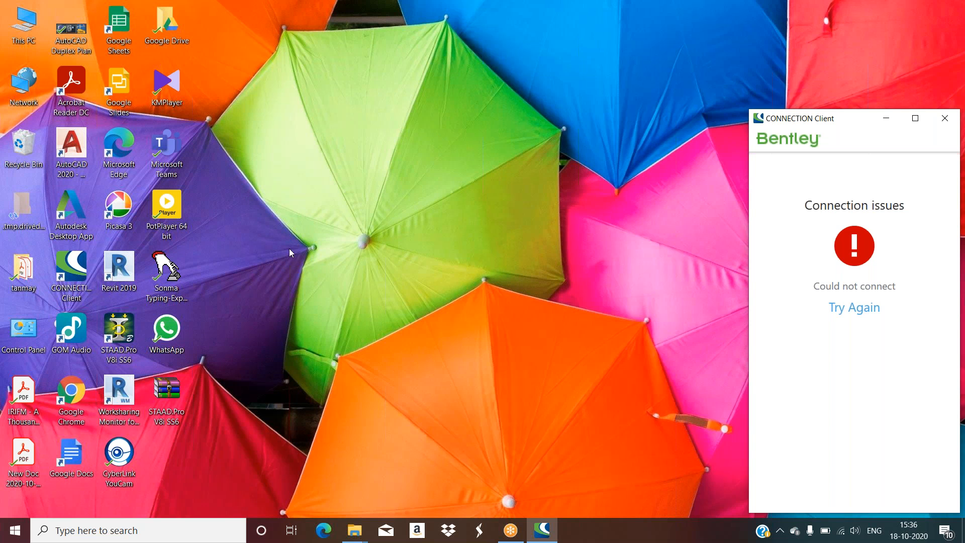
# Launch STAAD.Pro V8i SS6, dismiss the Activation Status dialog without activating, and close the program.
pyautogui.click(125, 337)
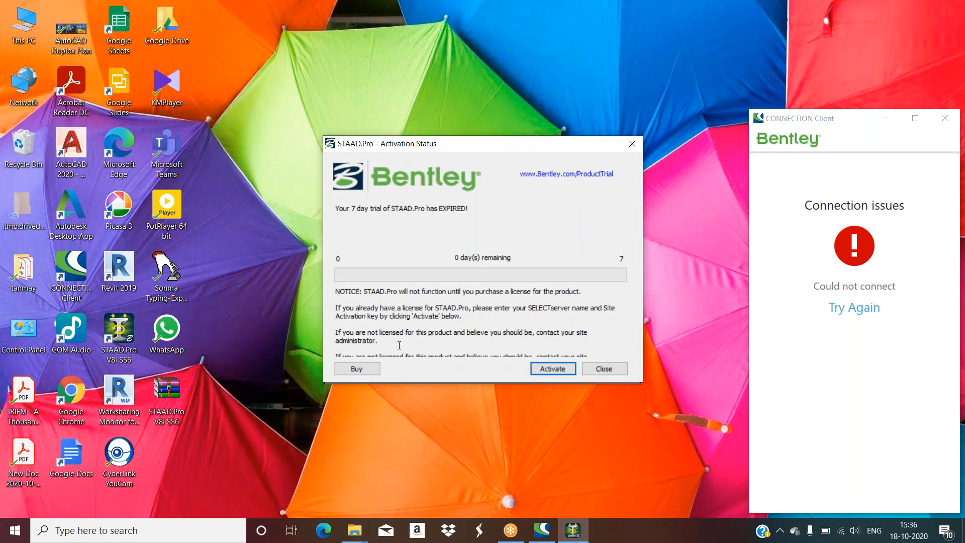
pyautogui.click(632, 143)
pyautogui.click(592, 292)
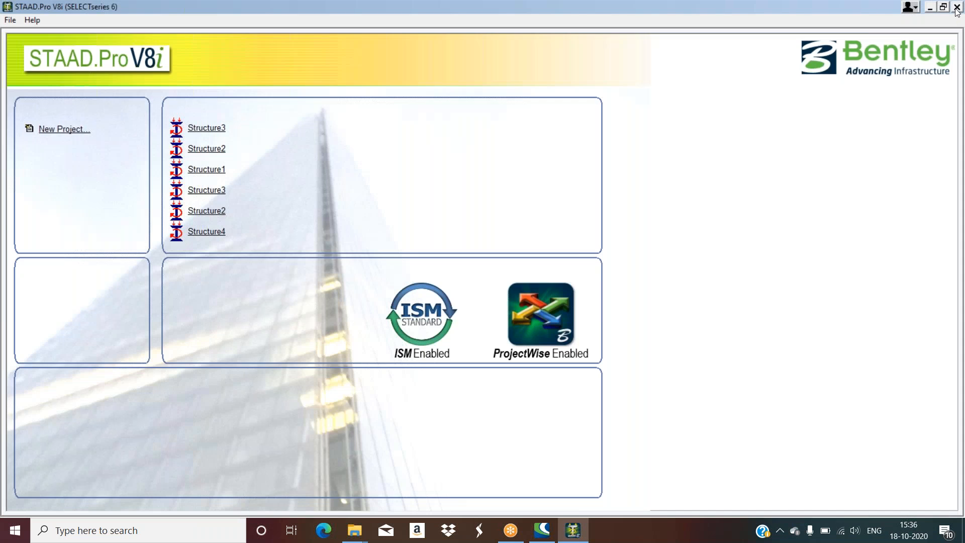
pyautogui.click(960, 7)
# Run STAAD.Pro V8i SS6 as administrator, dismiss its activation dialog without activating, and close it from the start page.
pyautogui.click(123, 326)
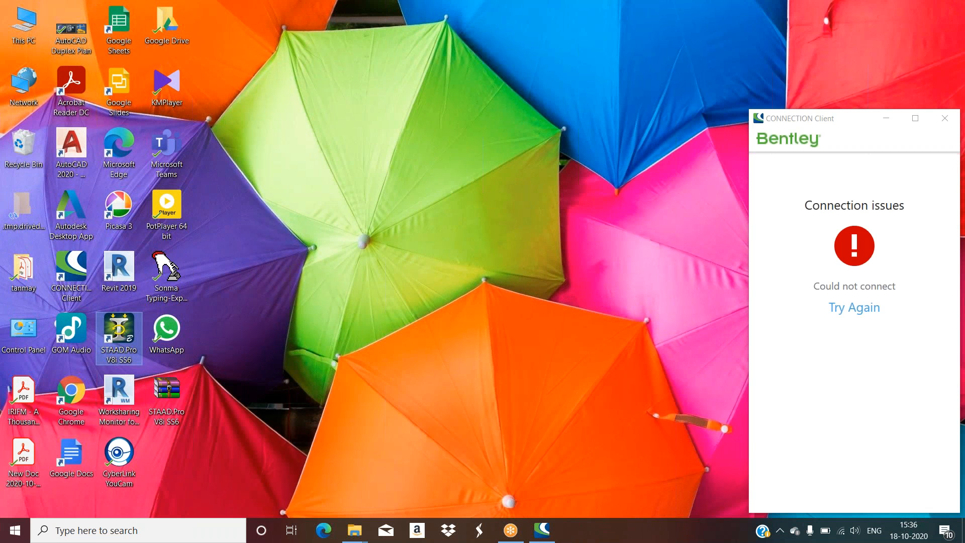
pyautogui.rightClick(124, 327)
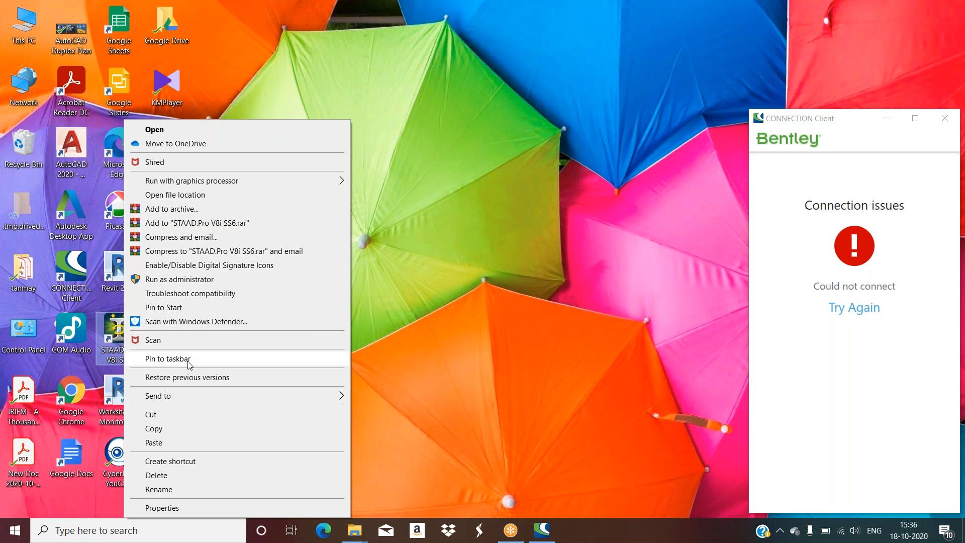
pyautogui.click(180, 280)
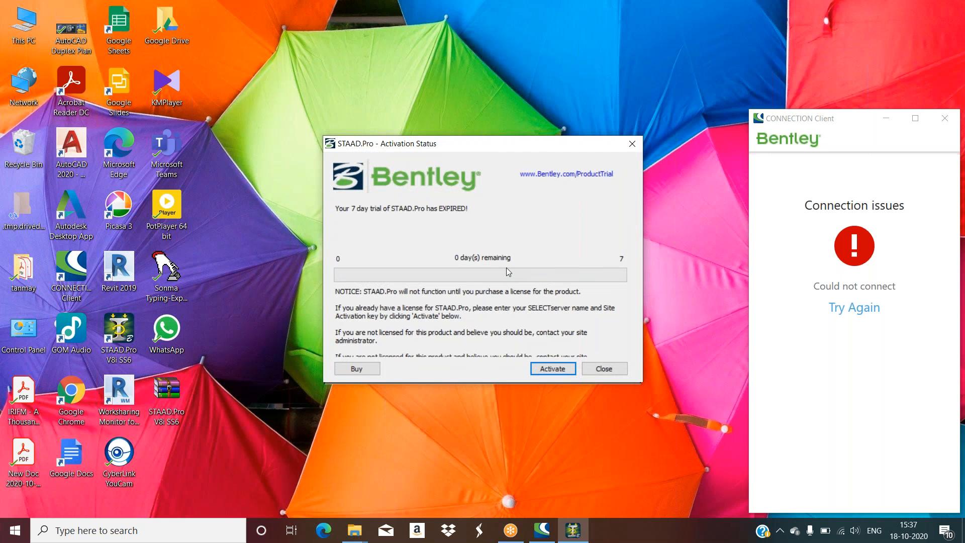
pyautogui.click(604, 369)
pyautogui.click(592, 293)
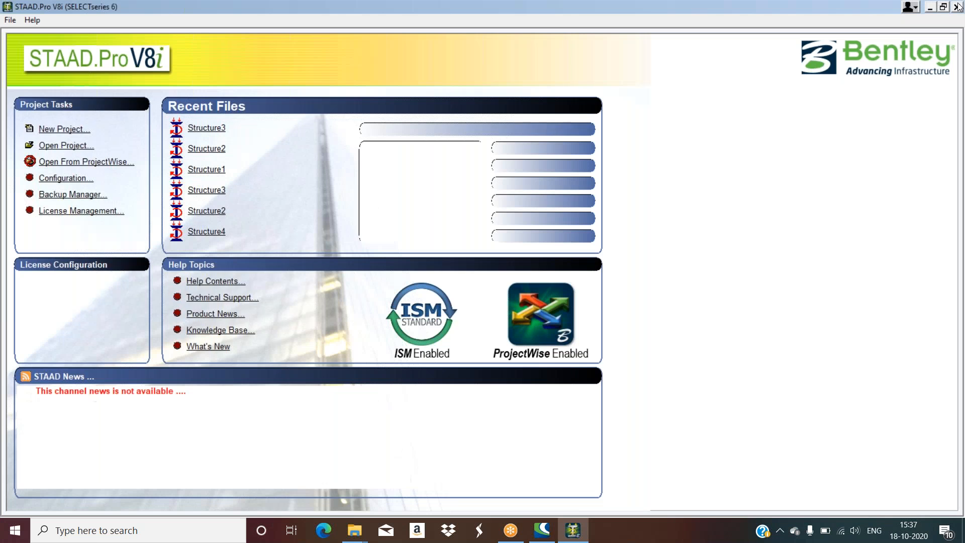
pyautogui.click(958, 6)
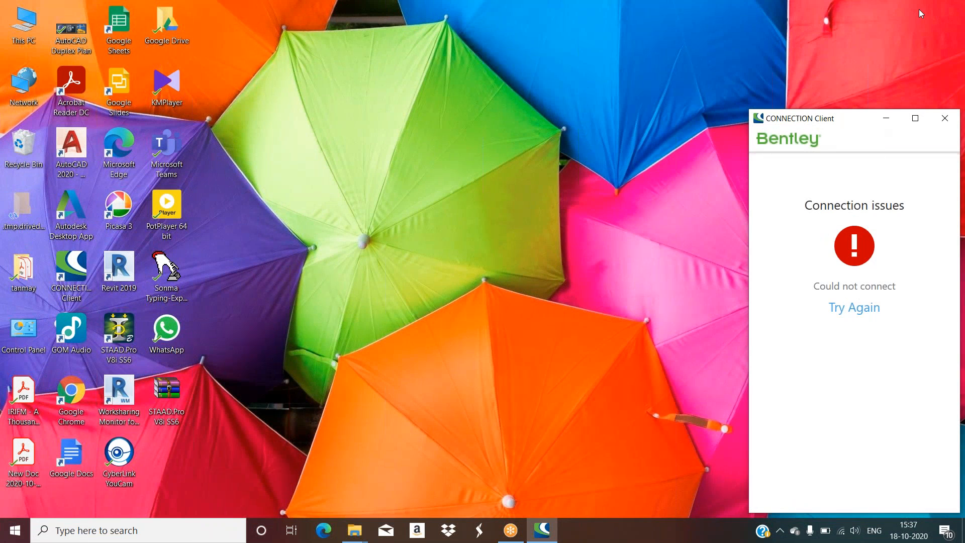
# Close the CONNECTION Client window and delete the STAAD.Pro V8i SS6 shortcut from the desktop.
pyautogui.click(900, 28)
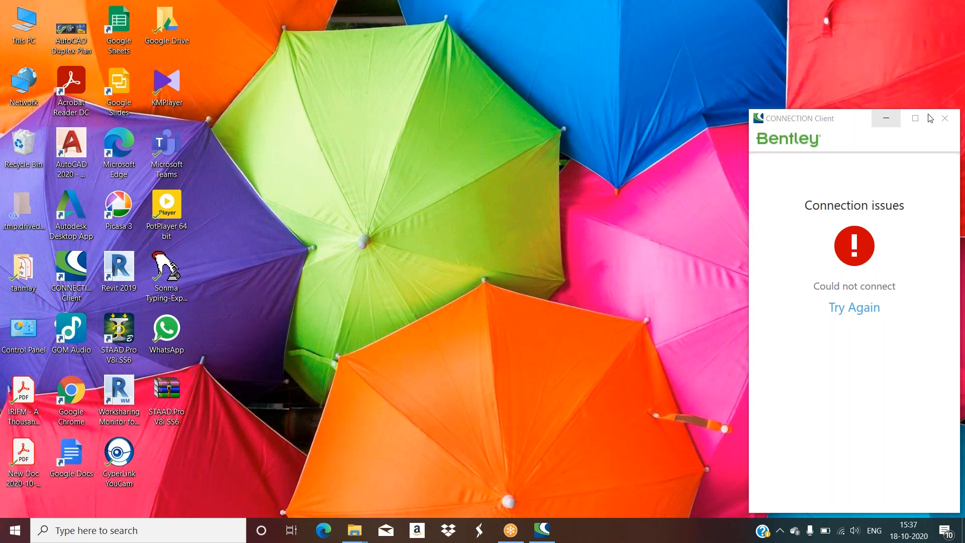
pyautogui.click(945, 118)
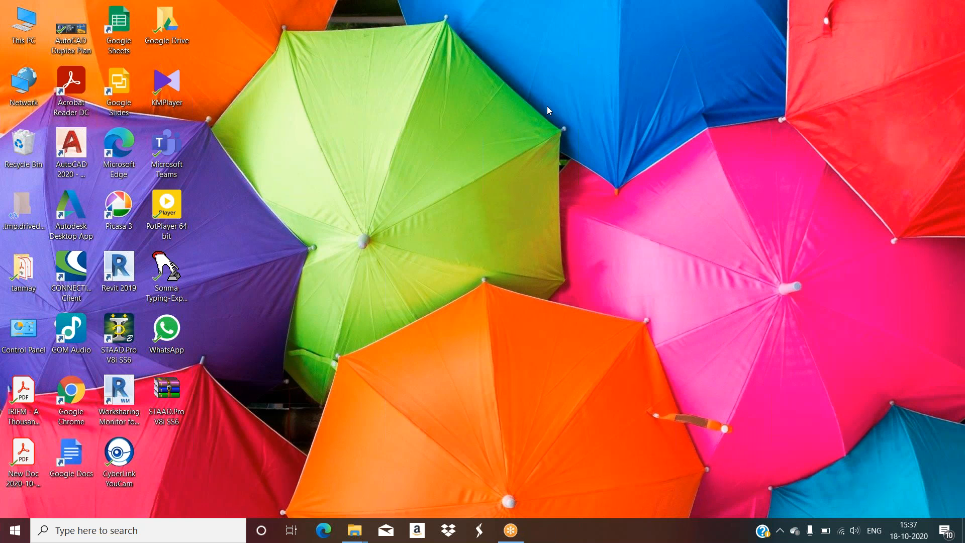
pyautogui.doubleClick(117, 345)
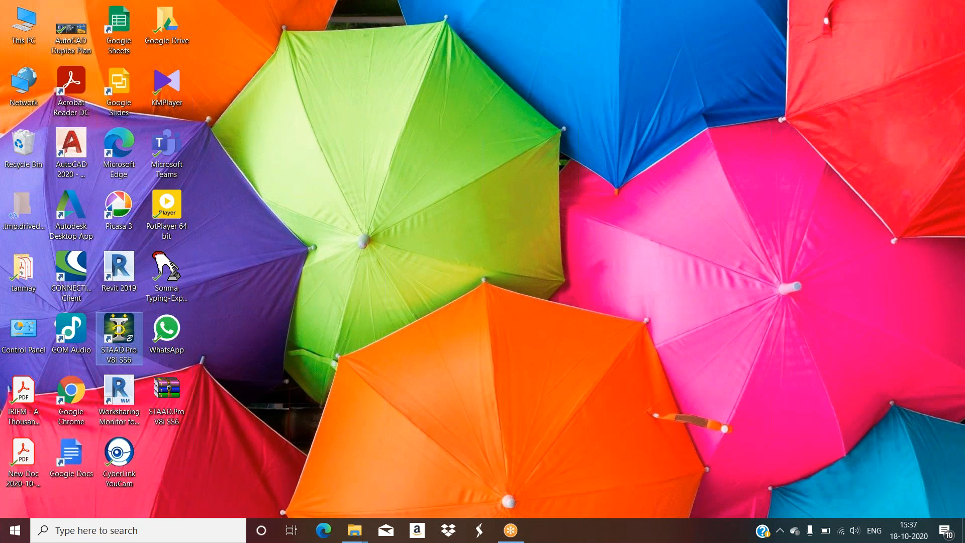
pyautogui.rightClick(118, 345)
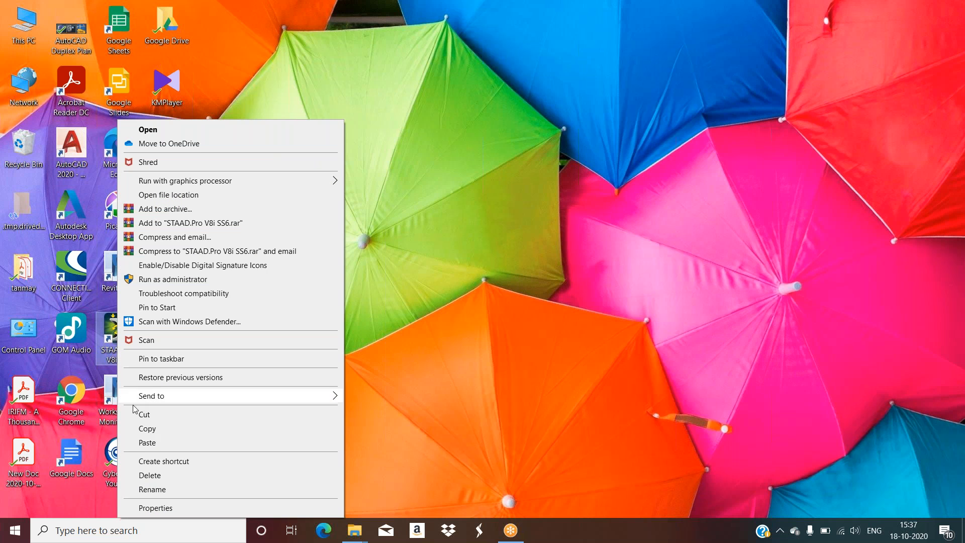
pyautogui.click(151, 476)
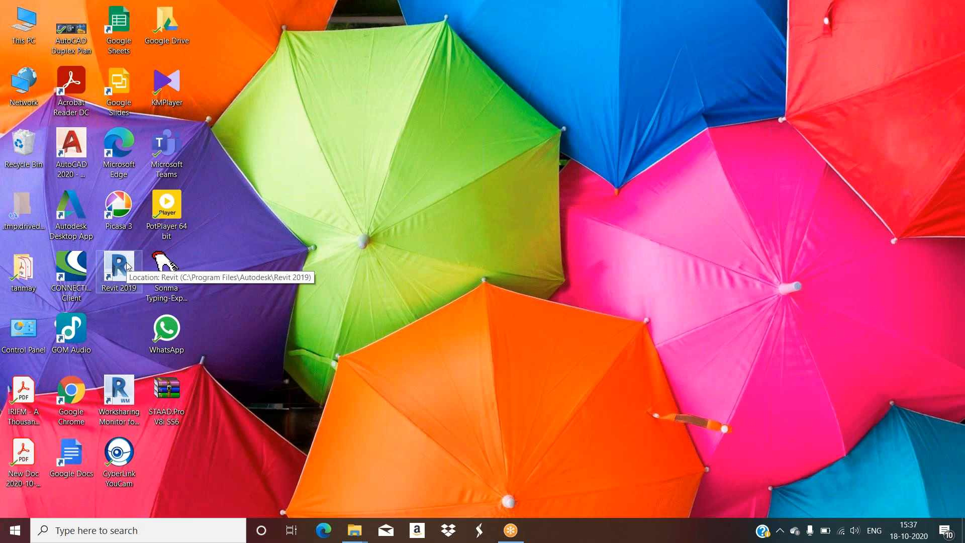
# Delete the CONNECTION Client shortcut from the desktop.
pyautogui.click(55, 272)
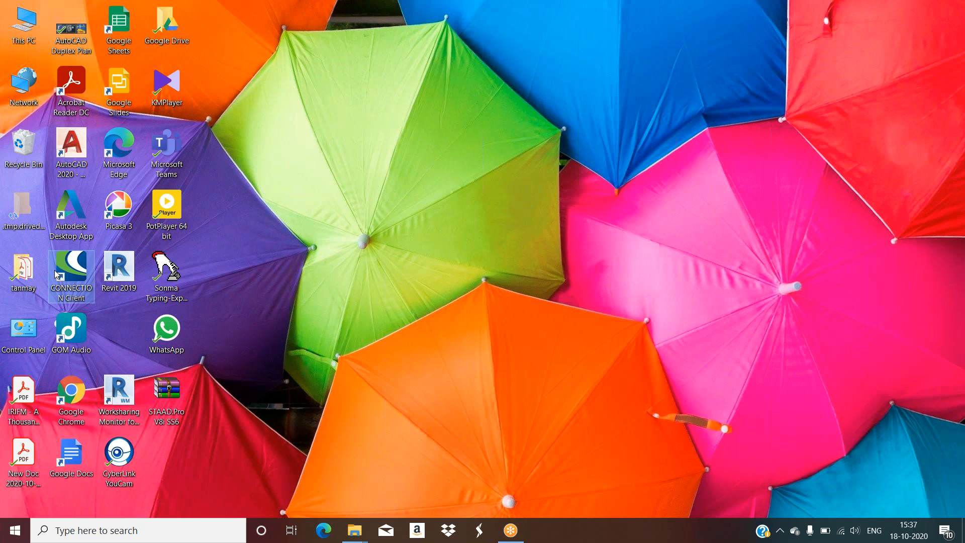
pyautogui.rightClick(55, 272)
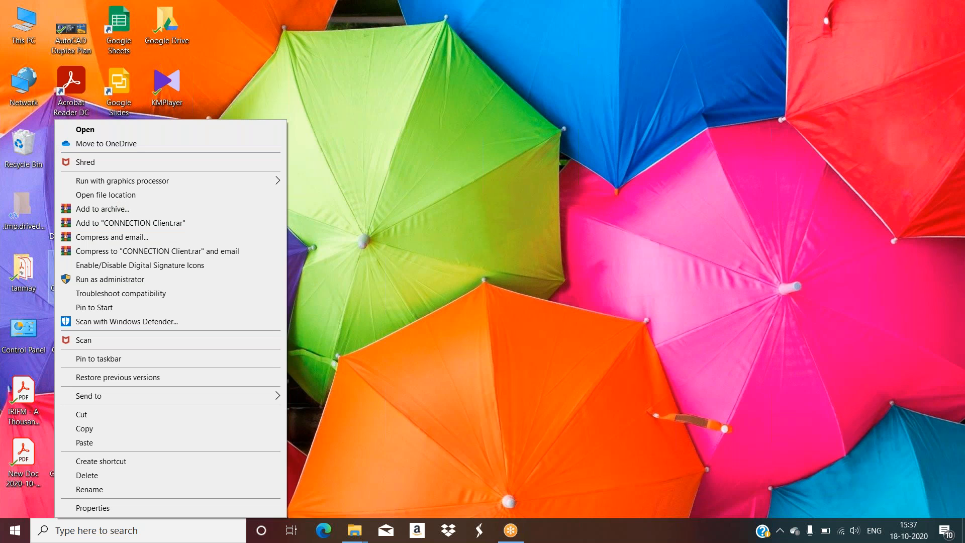
pyautogui.click(125, 475)
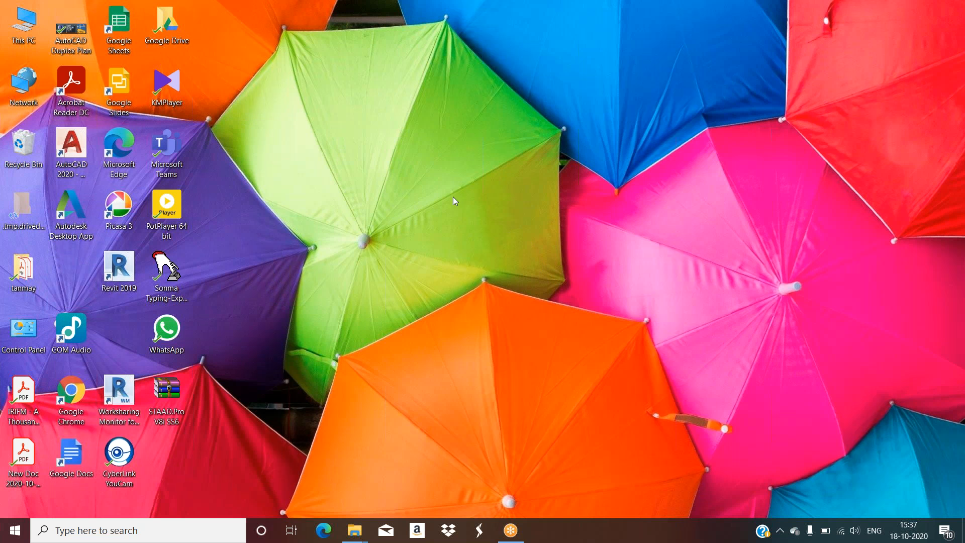
# Open the Windows (C:) drive in a maximized window and delete the SProV8i SS6 folder.
pyautogui.doubleClick(24, 23)
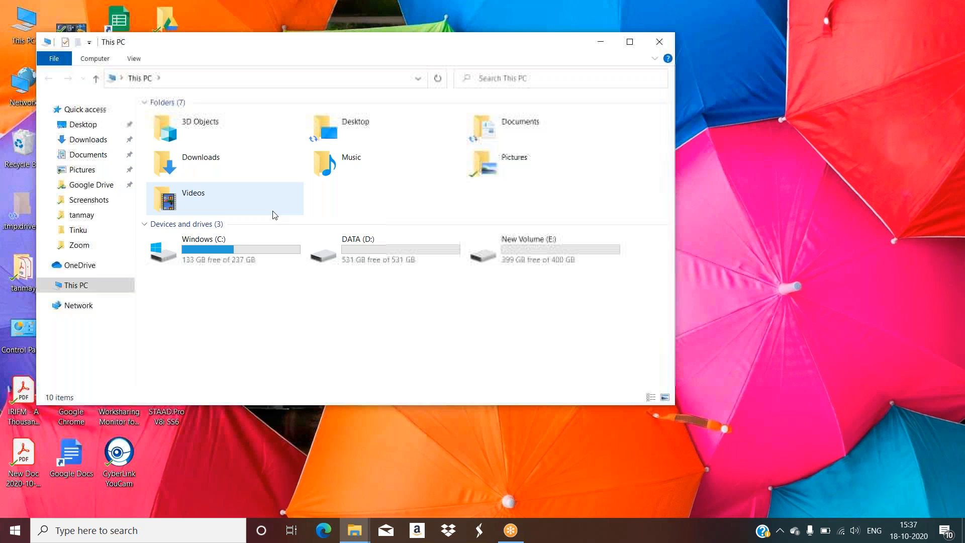
pyautogui.doubleClick(243, 255)
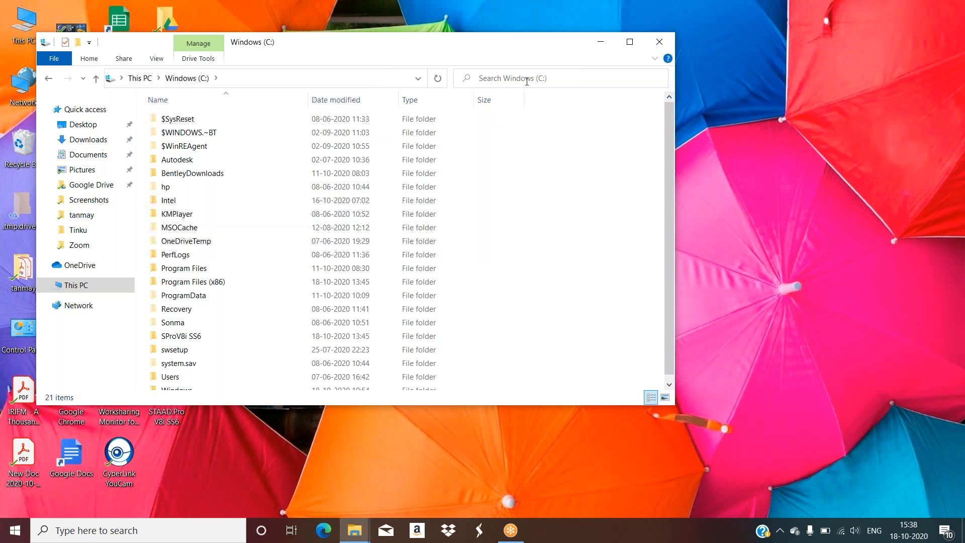
pyautogui.click(630, 42)
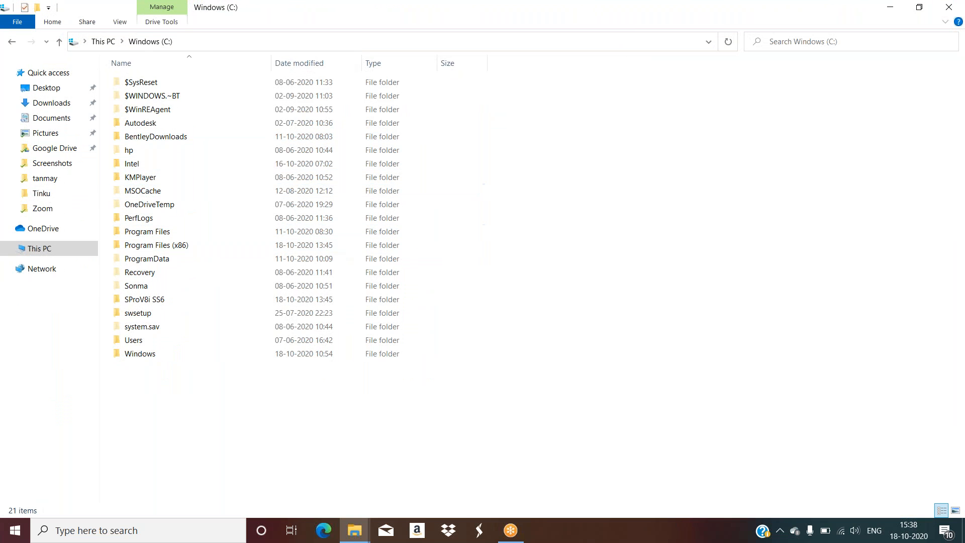
pyautogui.click(188, 301)
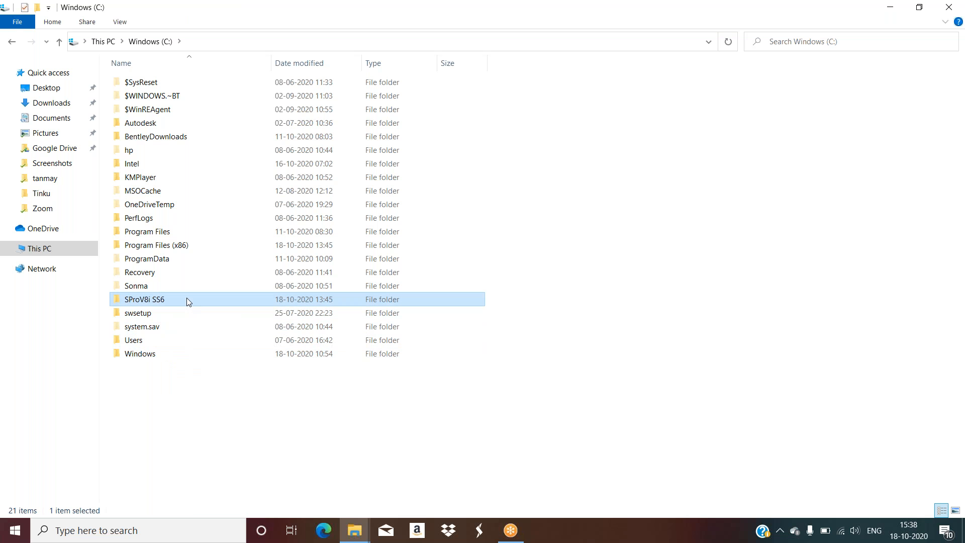
pyautogui.rightClick(187, 301)
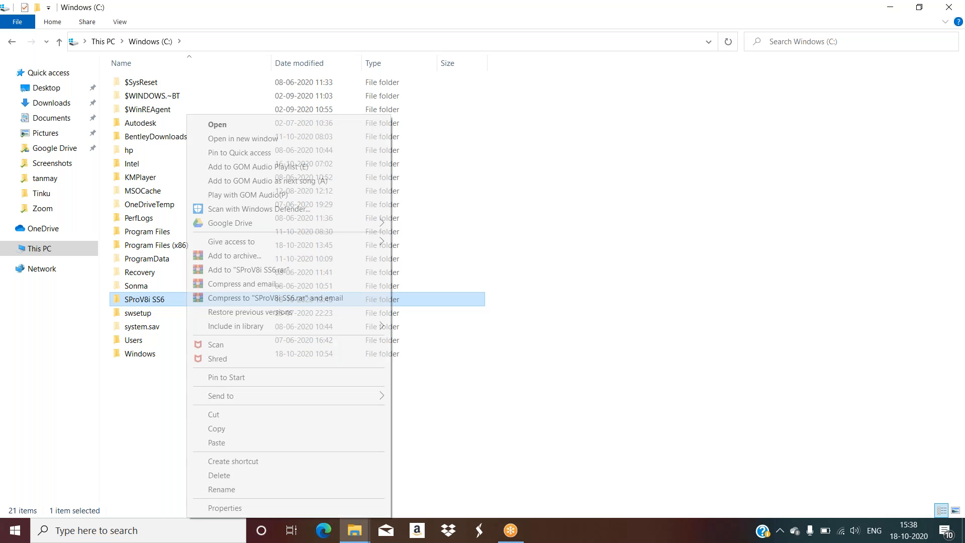
pyautogui.click(220, 475)
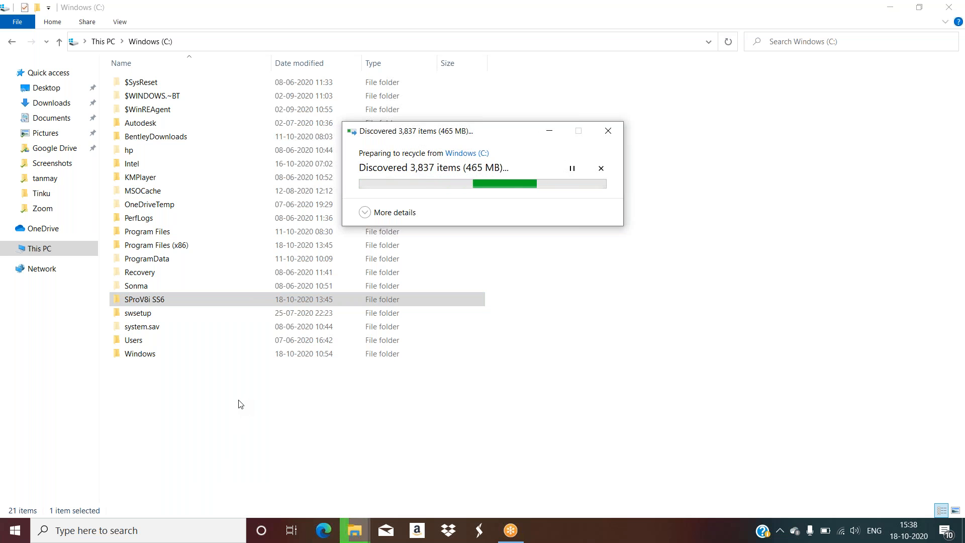
# Delete the BentleyDownloads folder from the Windows (C:) drive and return to This PC.
pyautogui.click(175, 139)
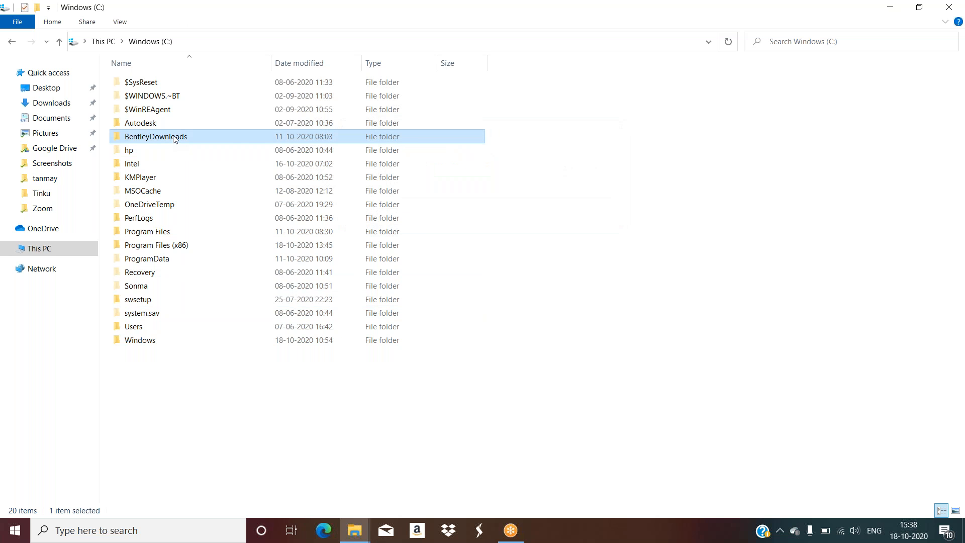
pyautogui.rightClick(174, 139)
pyautogui.click(245, 473)
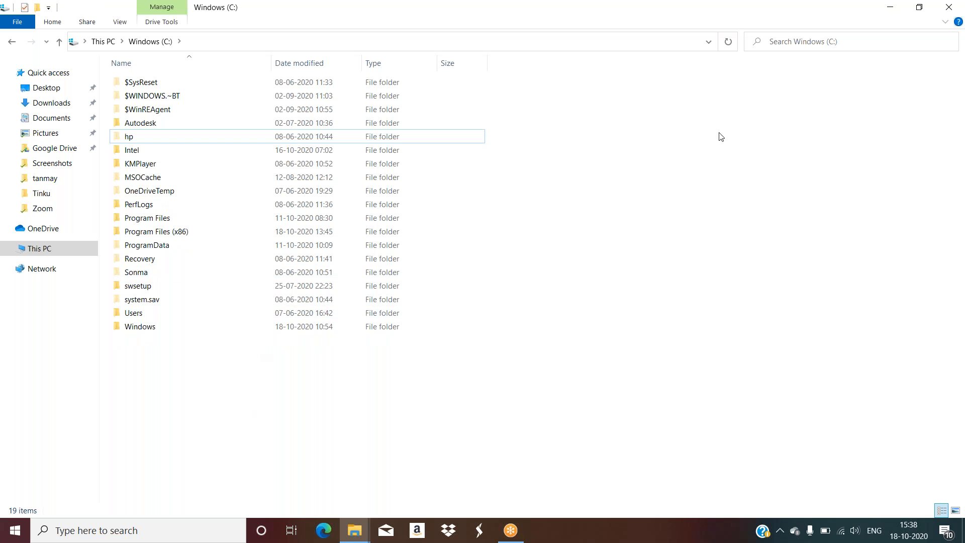
pyautogui.click(11, 42)
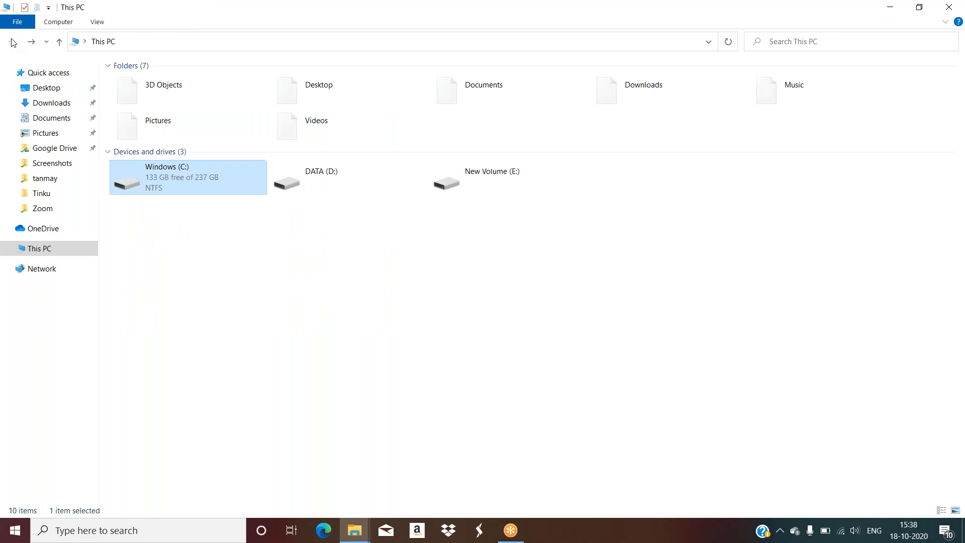
# Cut the most recently downloaded STAAD.Pro V8i SS6 archive from the Downloads folder.
pyautogui.doubleClick(629, 89)
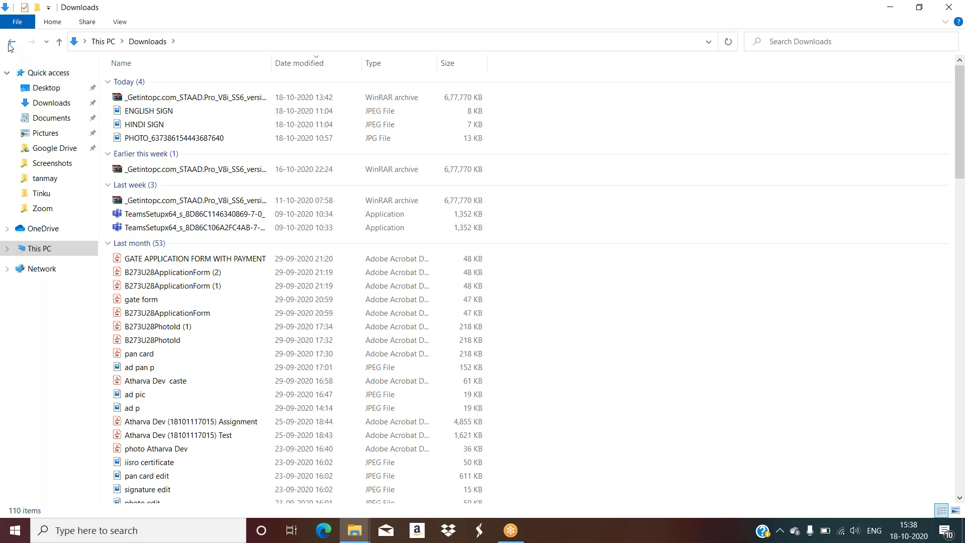
pyautogui.click(891, 7)
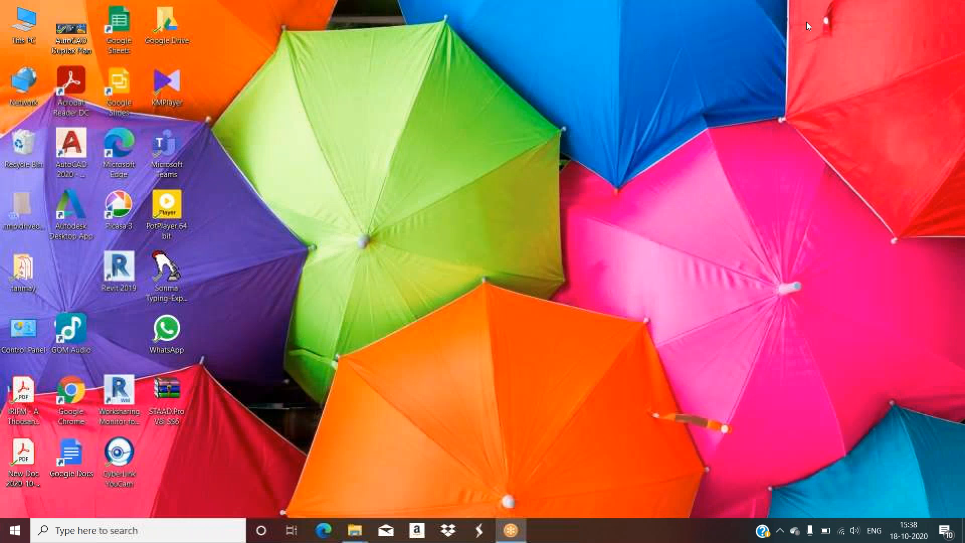
pyautogui.doubleClick(29, 33)
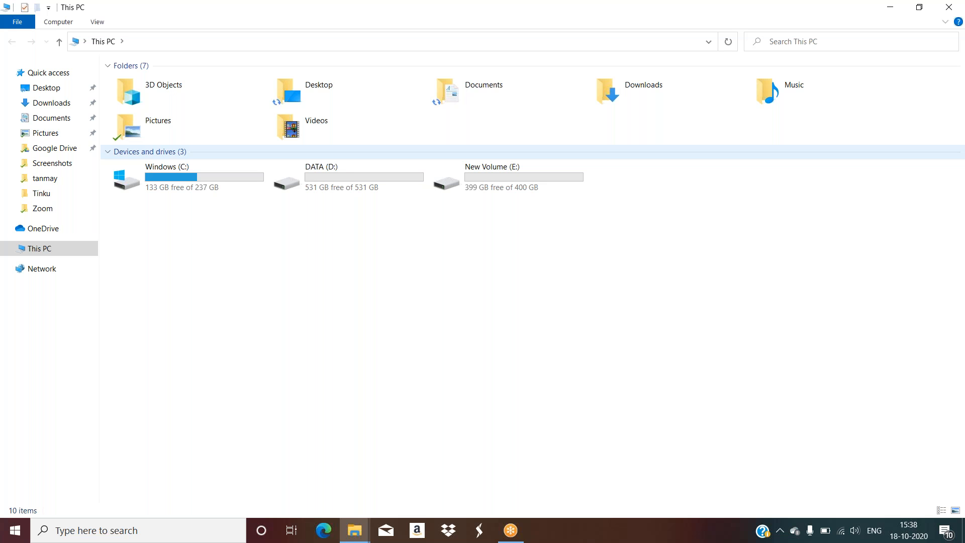
pyautogui.doubleClick(611, 89)
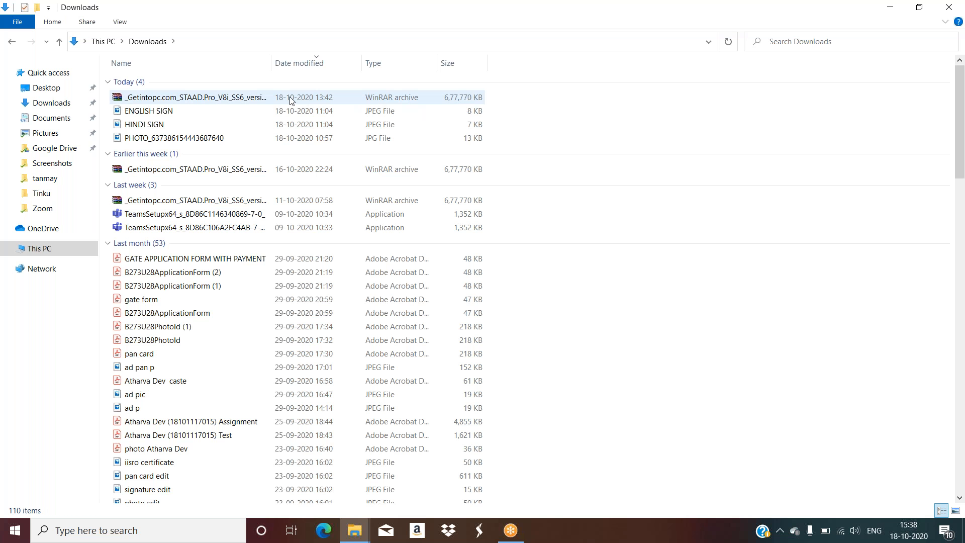
pyautogui.rightClick(250, 98)
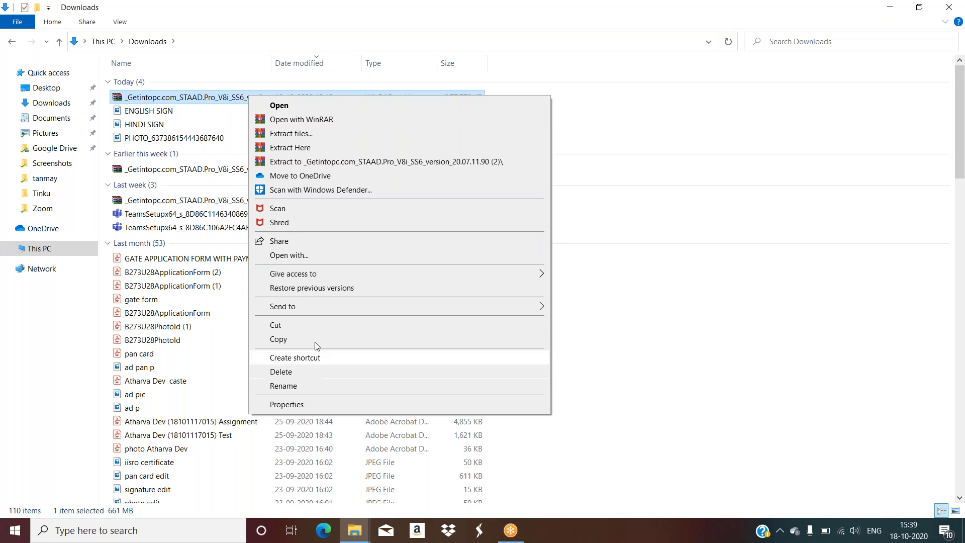
pyautogui.click(322, 325)
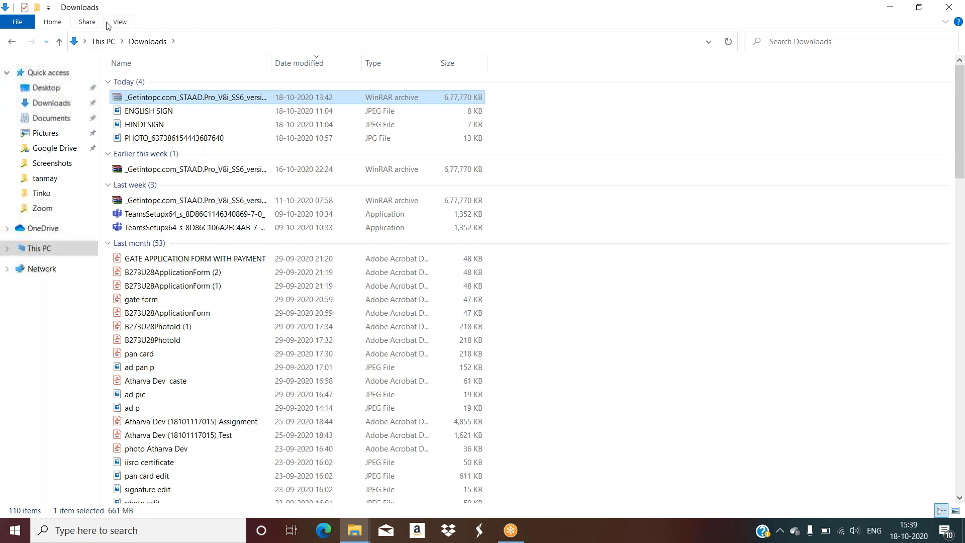
# Create a new folder in the root of New Volume (E:).
pyautogui.click(102, 42)
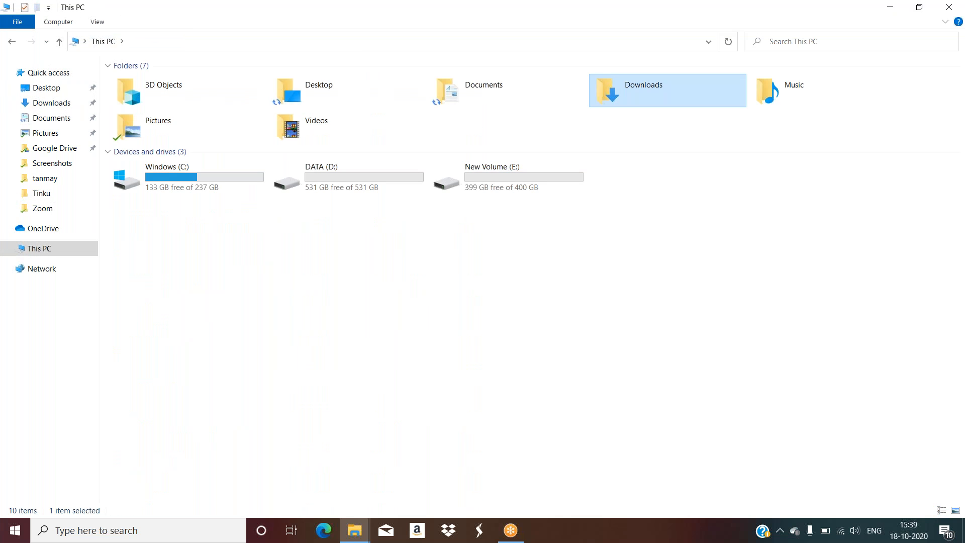
pyautogui.doubleClick(491, 194)
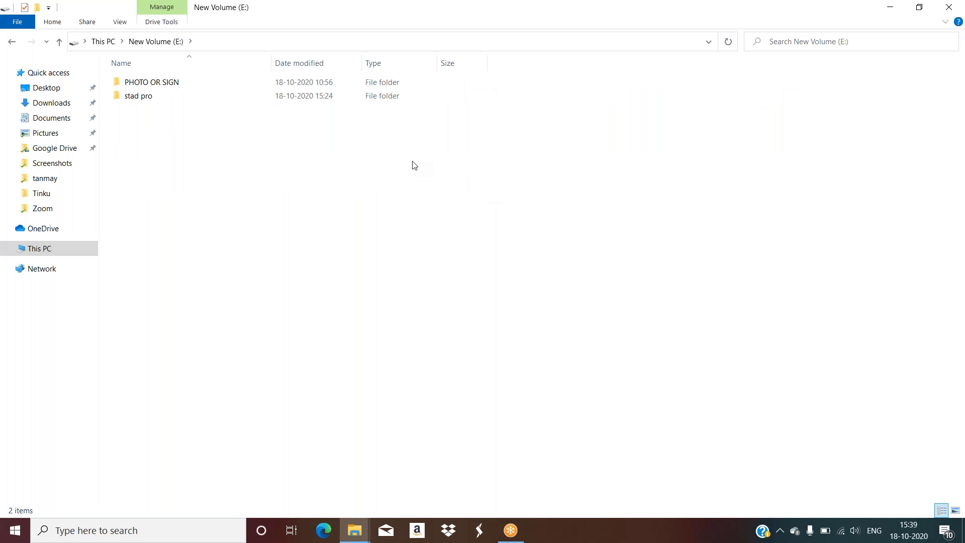
pyautogui.click(226, 98)
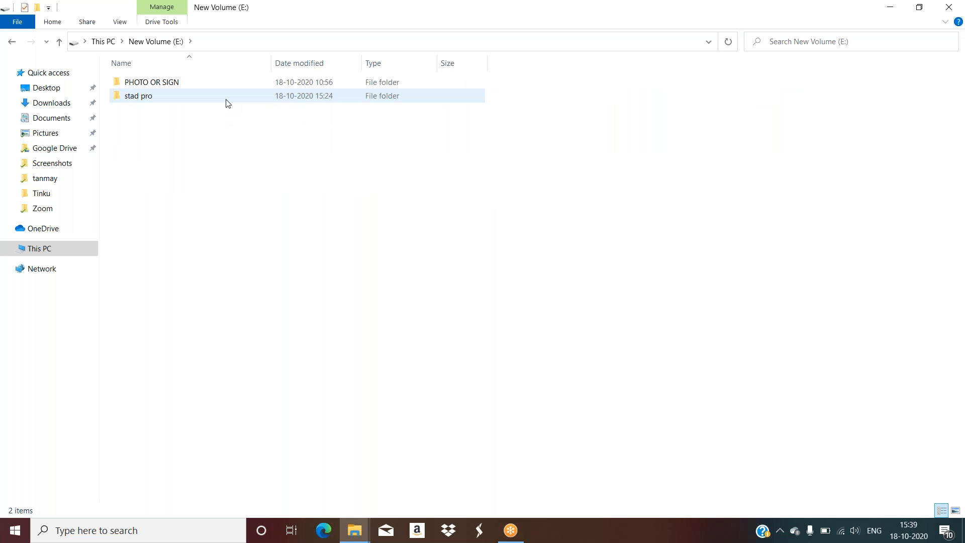
pyautogui.rightClick(198, 159)
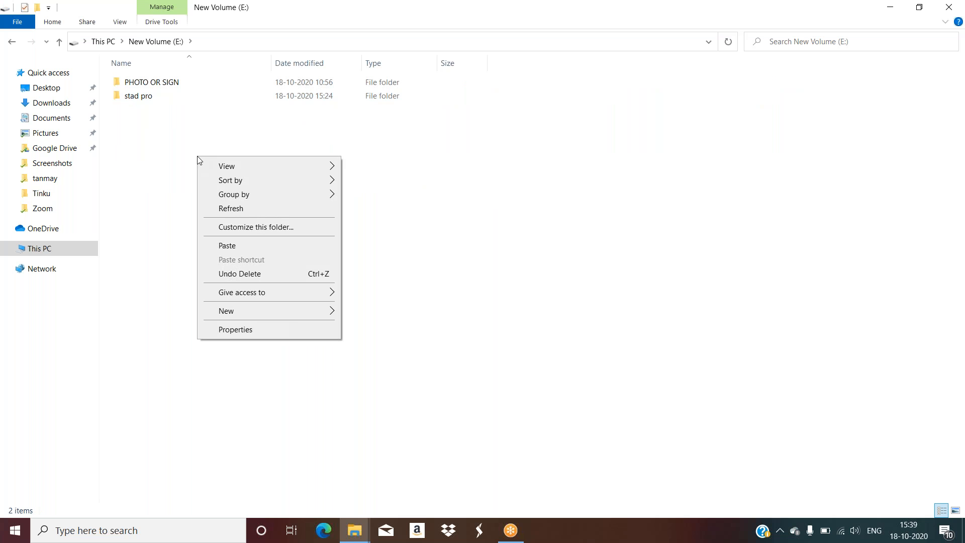
pyautogui.click(175, 155)
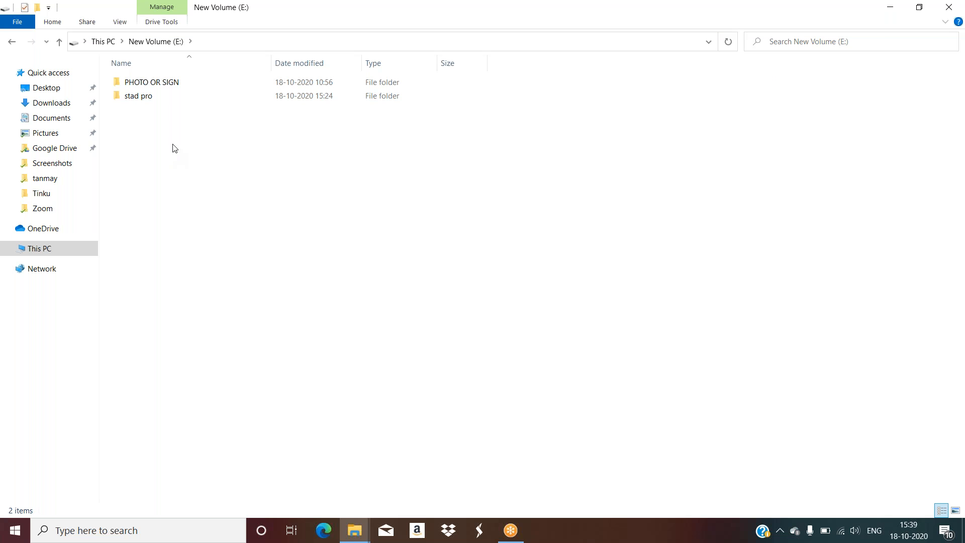
pyautogui.rightClick(172, 111)
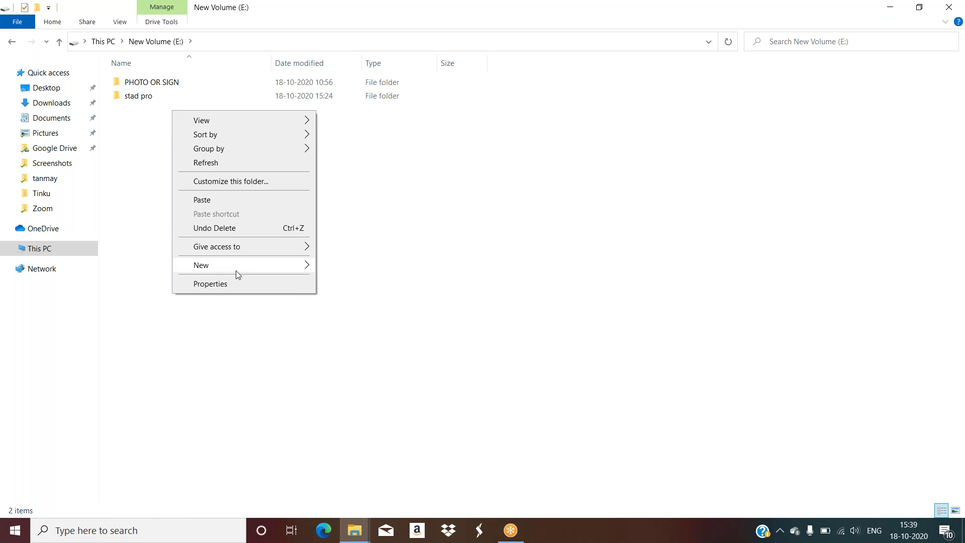
pyautogui.moveTo(237, 270)
pyautogui.click(356, 269)
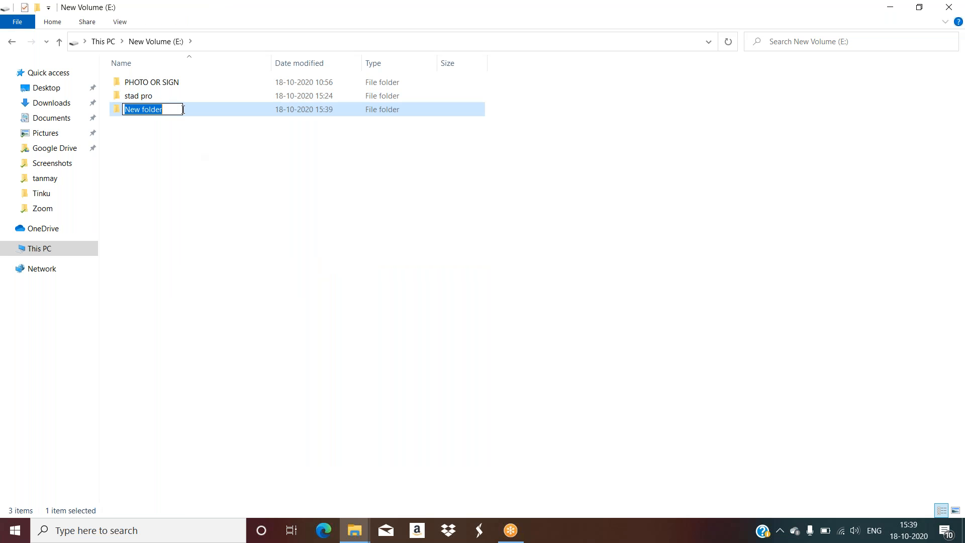
pyautogui.doubleClick(205, 112)
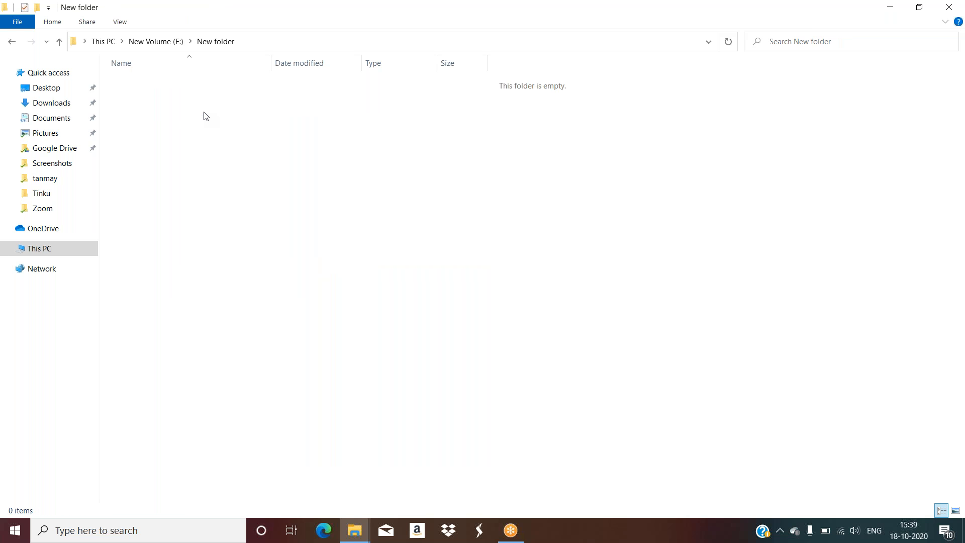
pyautogui.click(12, 42)
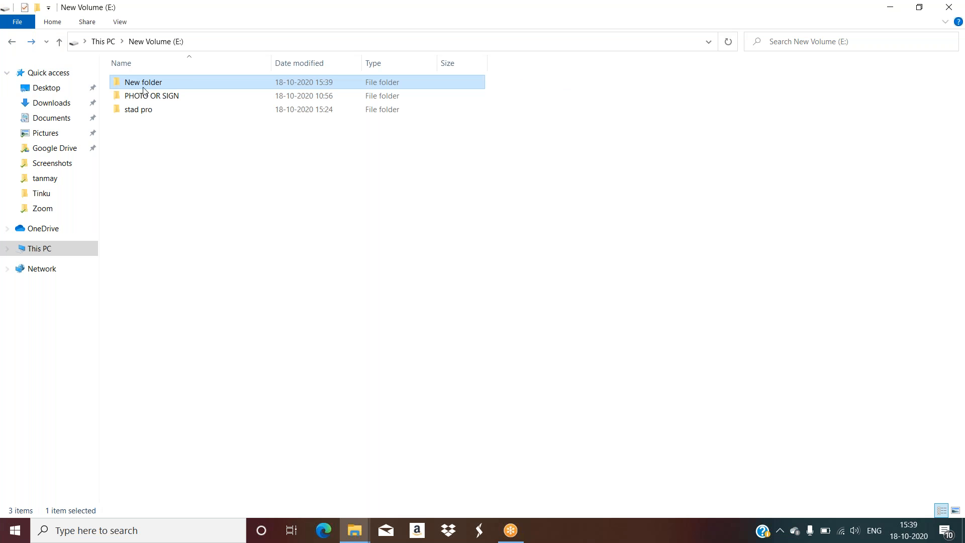
# Rename the new folder on New Volume (E:) as "stad software".
pyautogui.rightClick(210, 86)
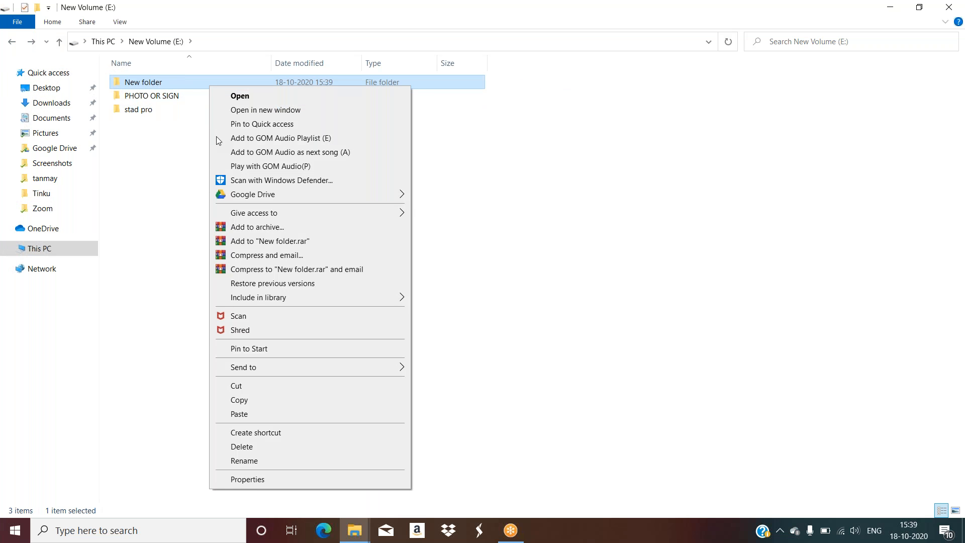
pyautogui.click(268, 461)
pyautogui.press('BackSpace')
pyautogui.write('stad ')
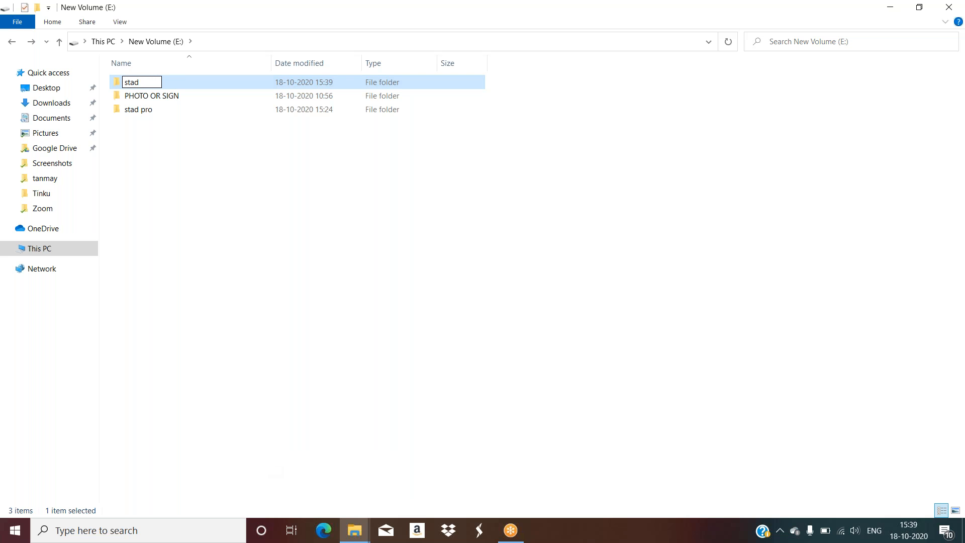
pyautogui.write(' soft')
pyautogui.write('wa')
pyautogui.write('re')
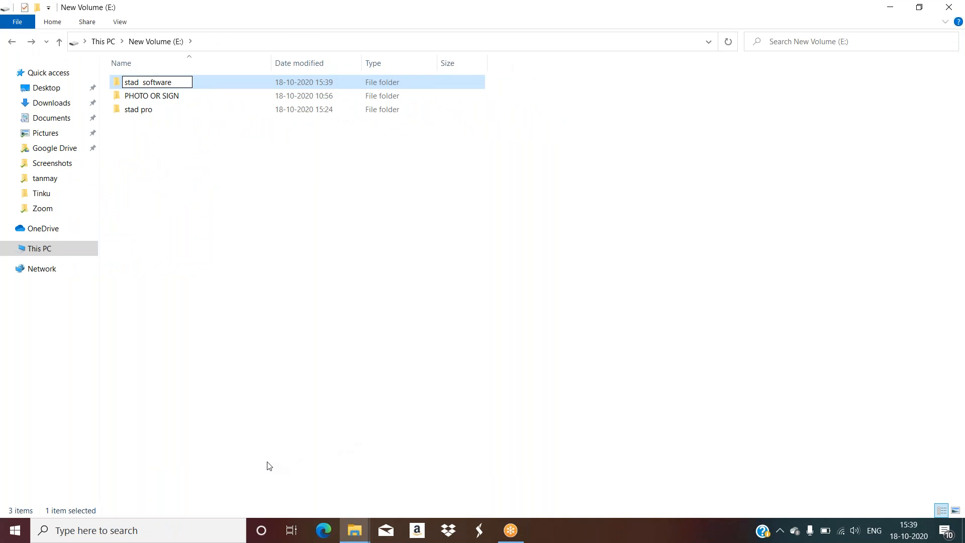
pyautogui.press('Return')
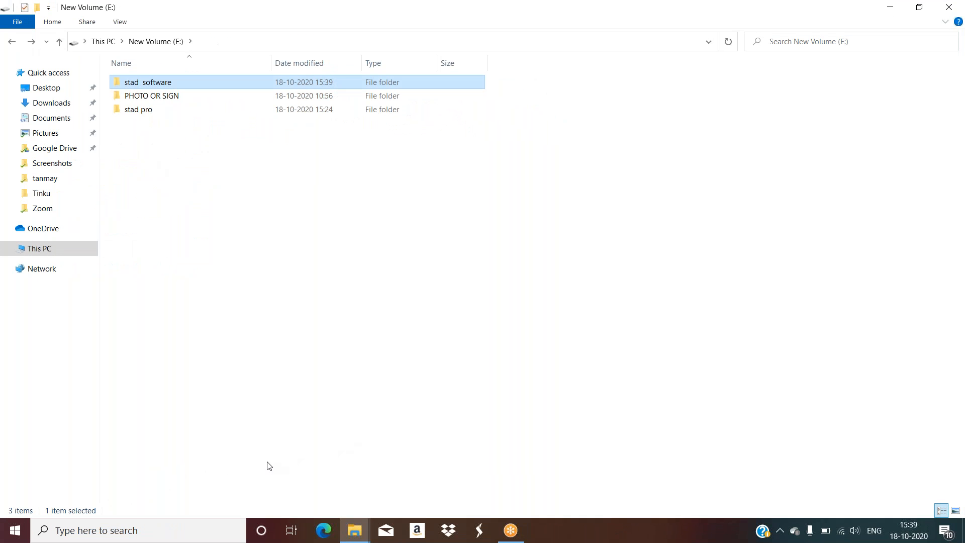
# Paste the cut STAAD.Pro archive into the "stad software" folder.
pyautogui.doubleClick(252, 82)
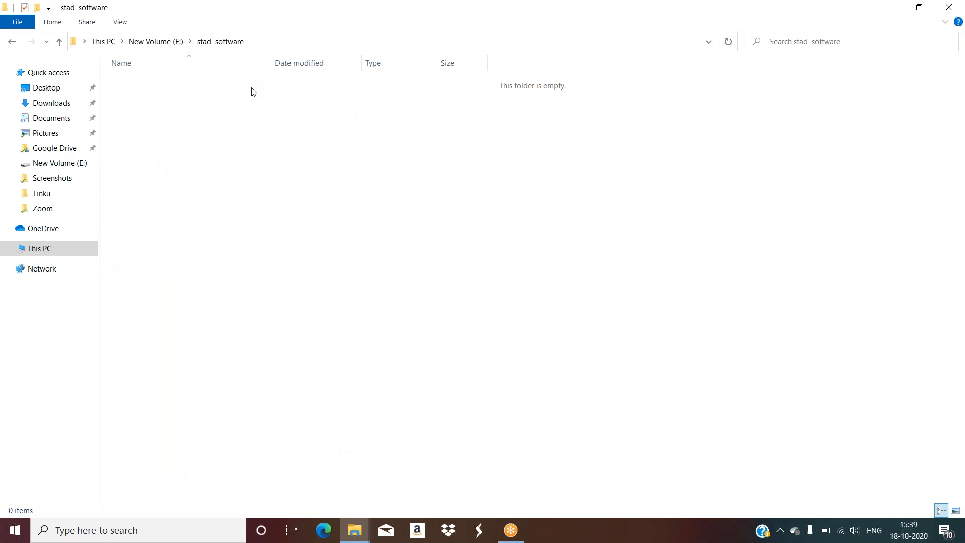
pyautogui.rightClick(259, 128)
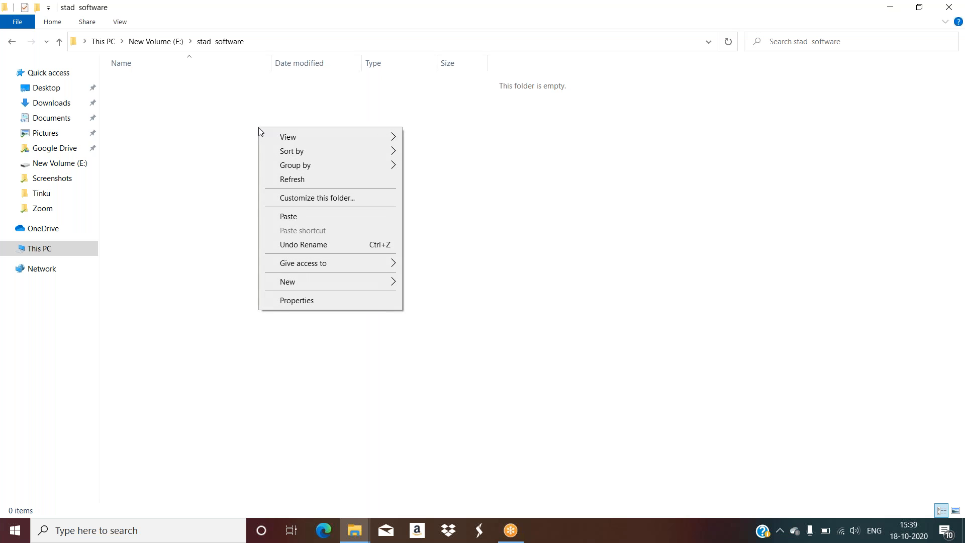
pyautogui.click(316, 220)
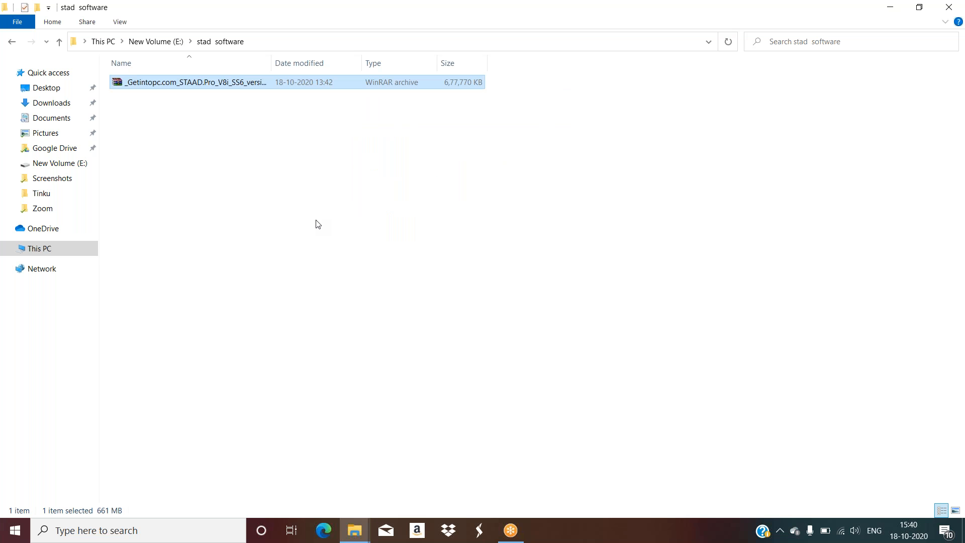
# Start extracting the STAAD.Pro archive into the current folder using the archive password, and cancel the extraction.
pyautogui.rightClick(264, 89)
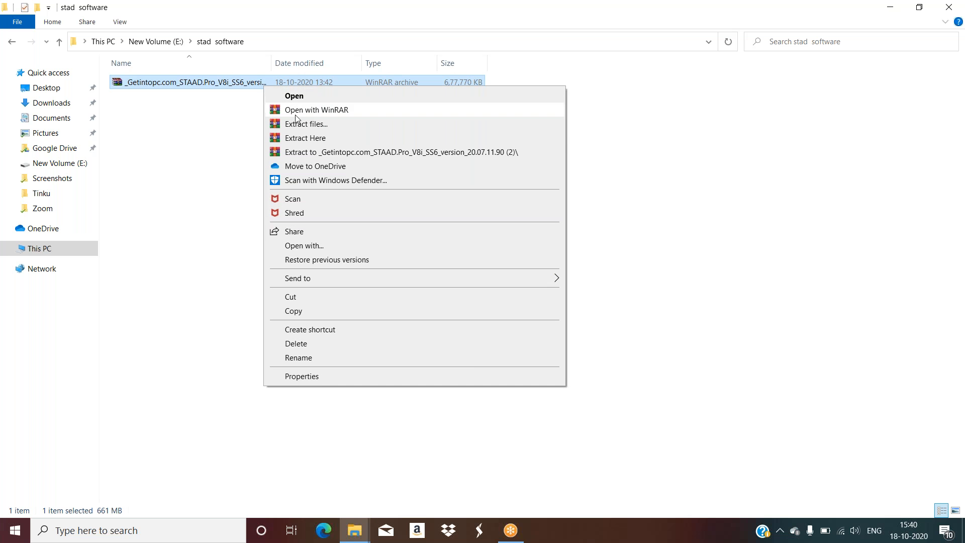
pyautogui.click(308, 138)
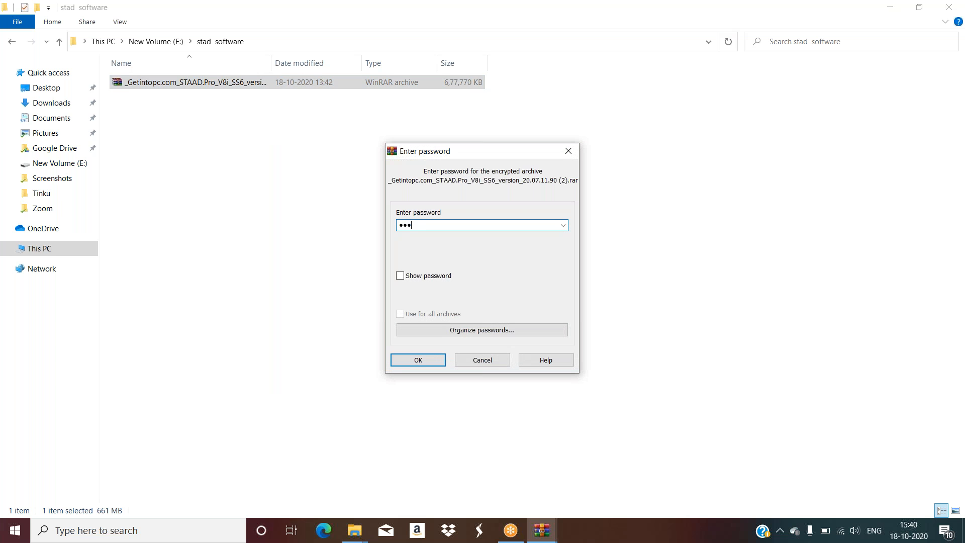
pyautogui.press('Return')
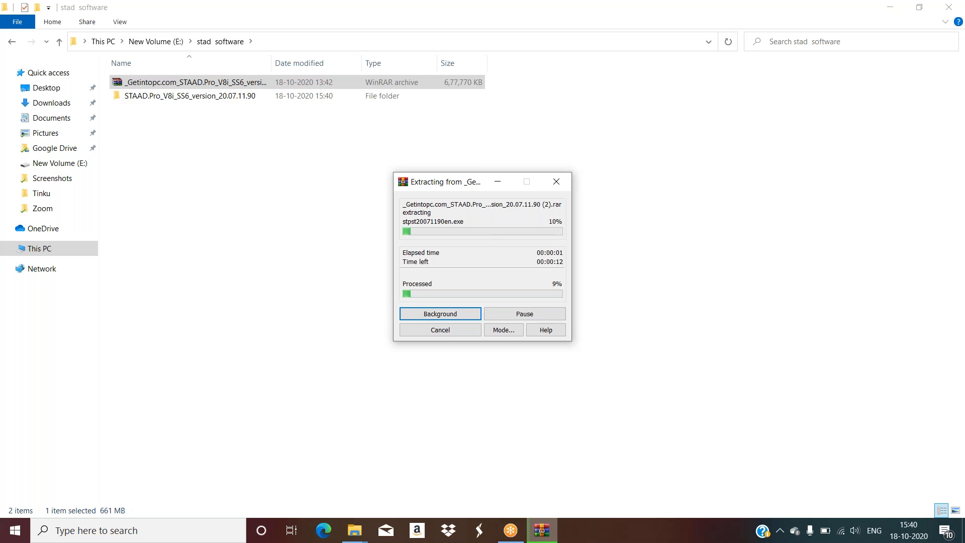
pyautogui.click(468, 329)
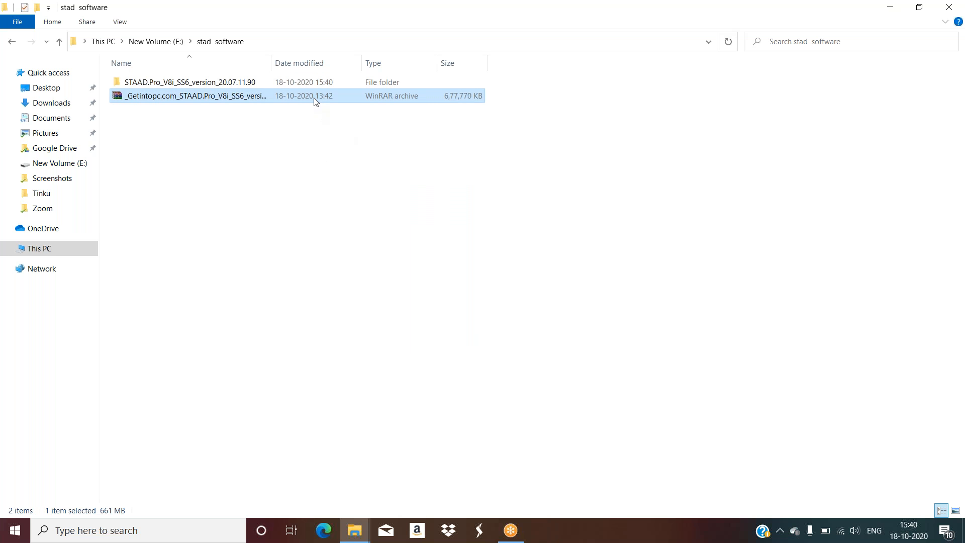
# Delete the extracted STAAD.Pro_V8i_SS6_version_20.07.11.90 folder, keeping the archive.
pyautogui.rightClick(255, 96)
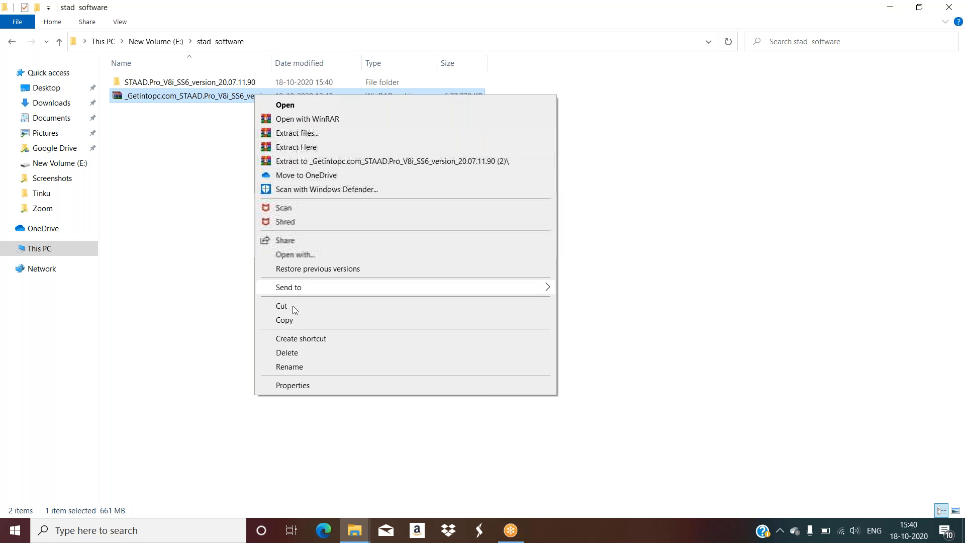
pyautogui.click(236, 299)
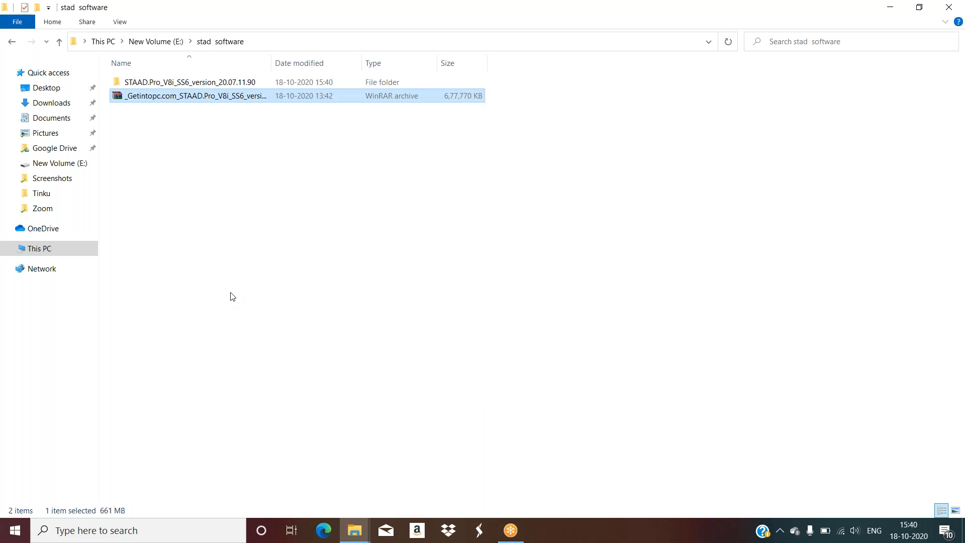
pyautogui.click(251, 89)
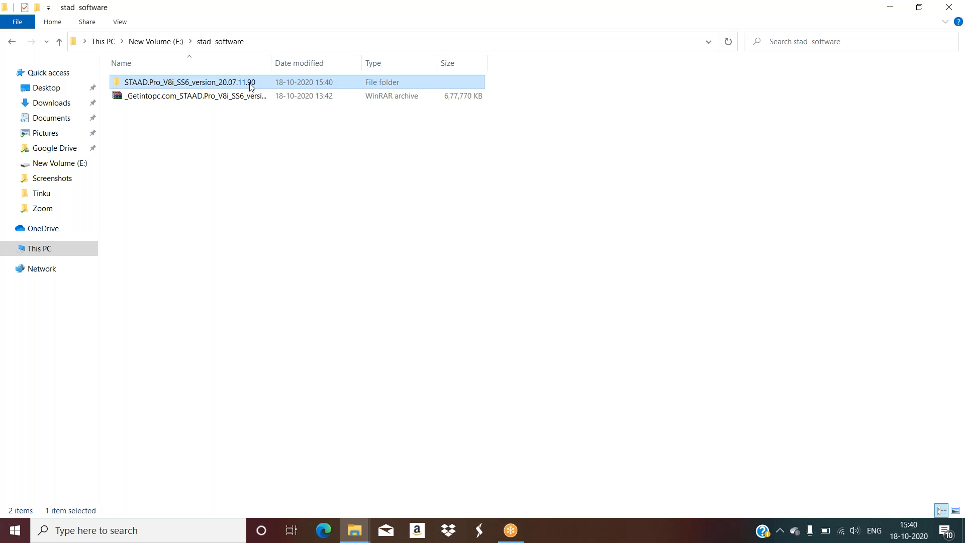
pyautogui.rightClick(251, 87)
pyautogui.click(306, 431)
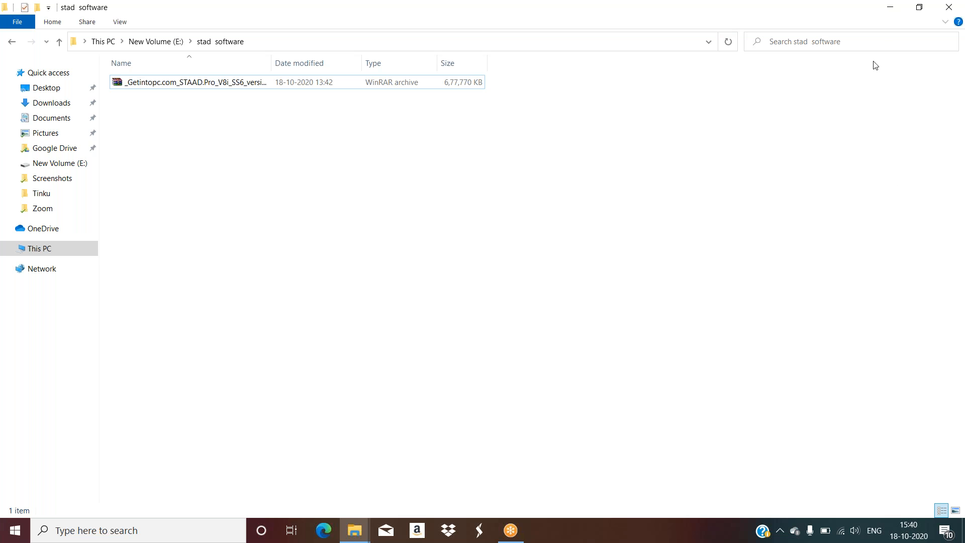
pyautogui.click(883, 28)
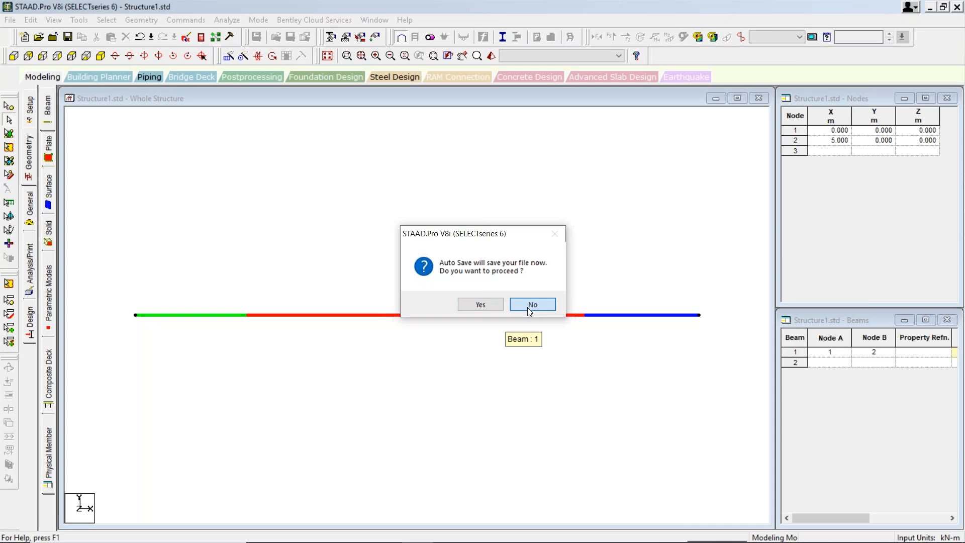
# Decline the auto-save and add a rectangular concrete section with YD 0.3 m and ZD 0.3 m to the section properties.
pyautogui.click(527, 307)
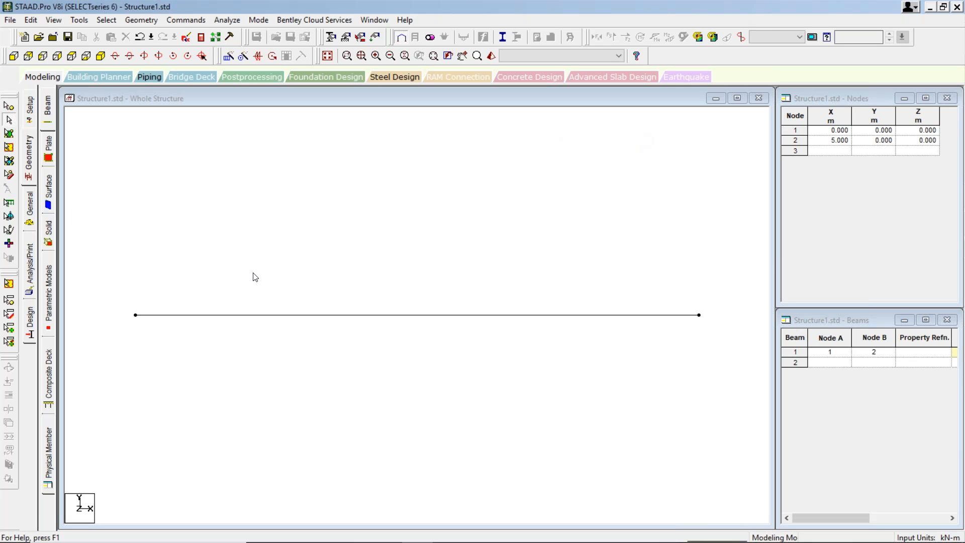
pyautogui.click(26, 204)
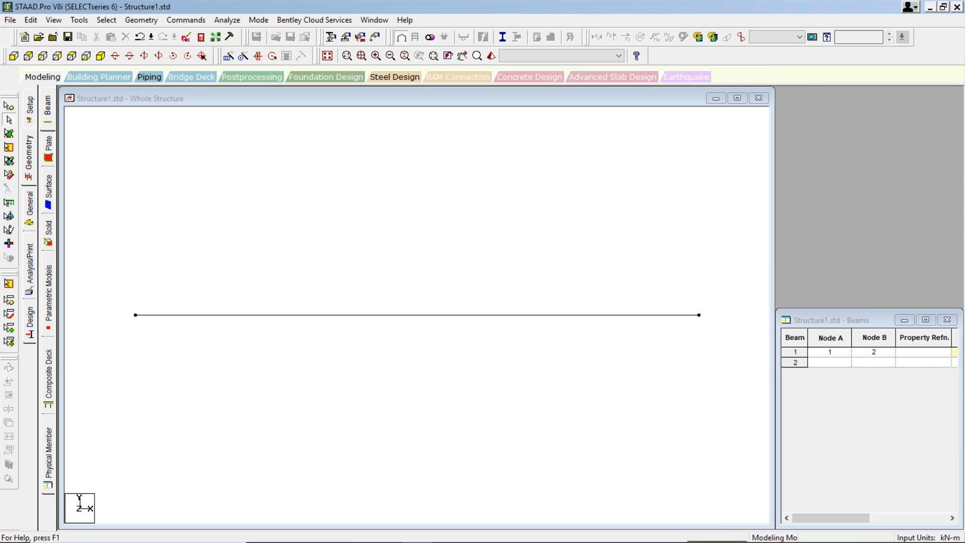
pyautogui.click(47, 111)
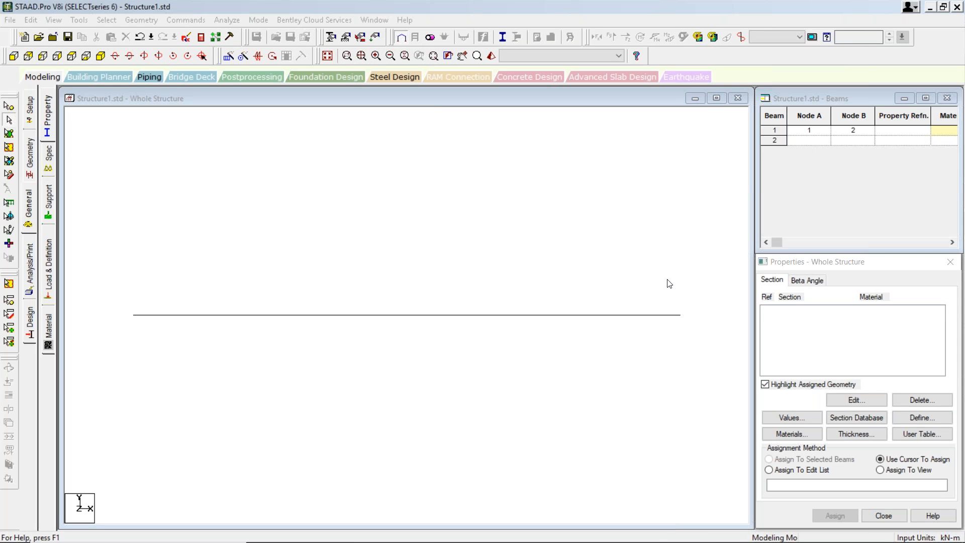
pyautogui.click(923, 420)
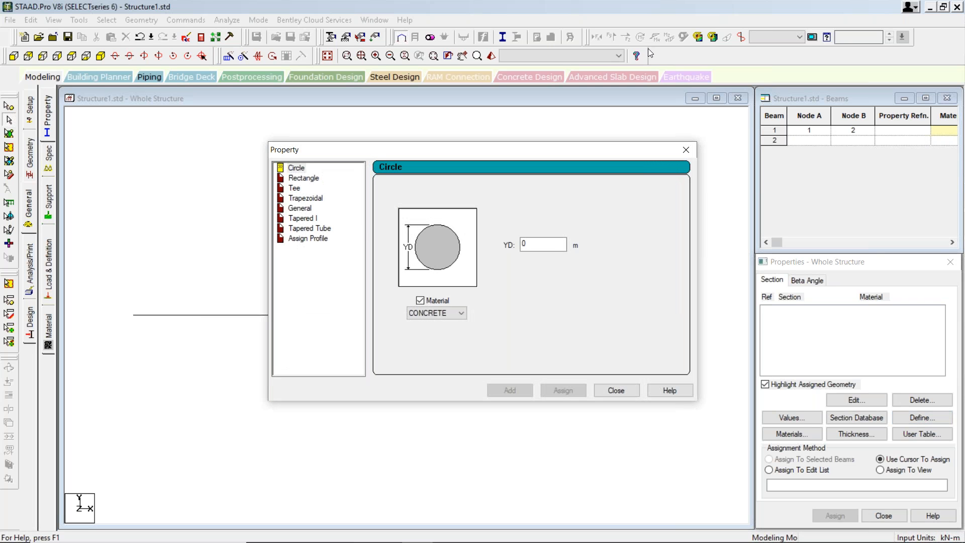
pyautogui.click(417, 151)
pyautogui.moveTo(379, 155); pyautogui.dragTo(239, 105)
pyautogui.click(160, 129)
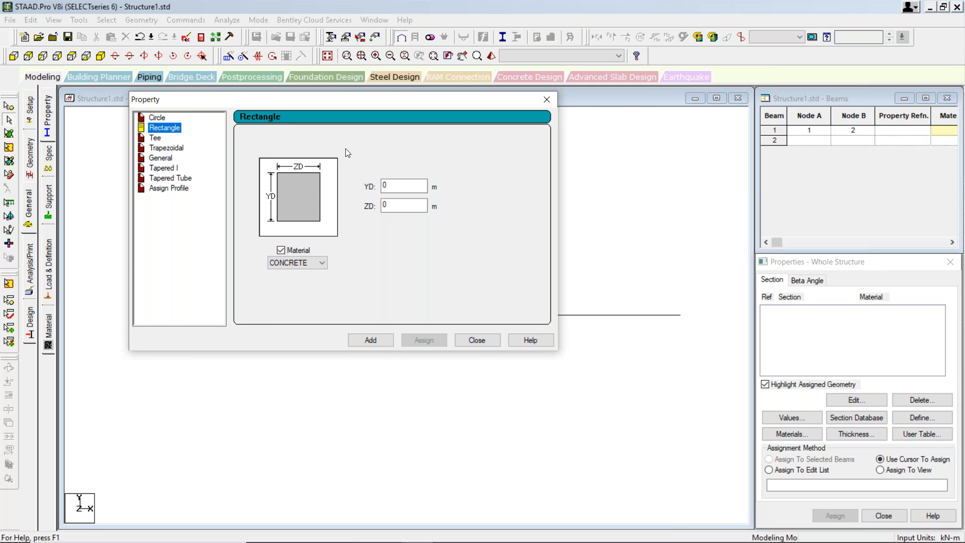
pyautogui.click(410, 187)
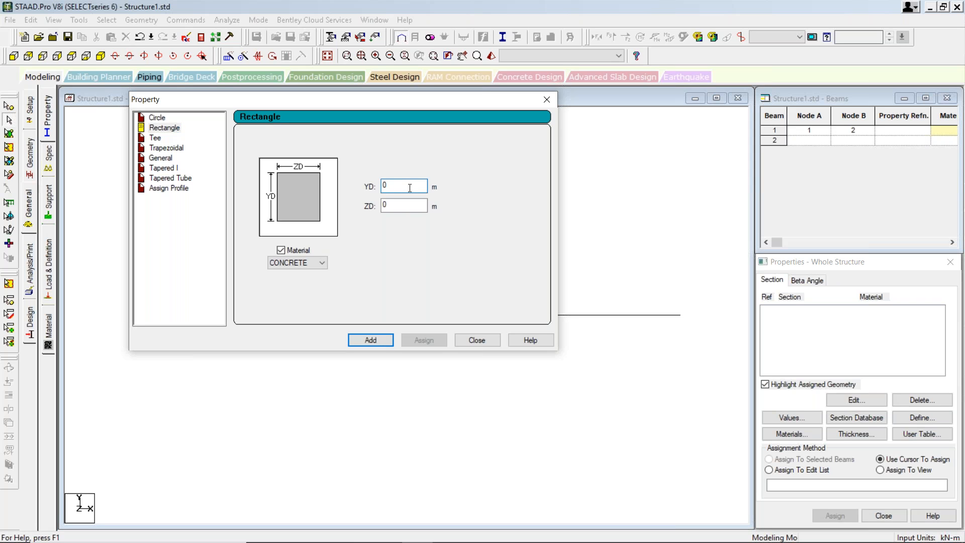
pyautogui.write('.3')
pyautogui.click(398, 204)
pyautogui.write('.3')
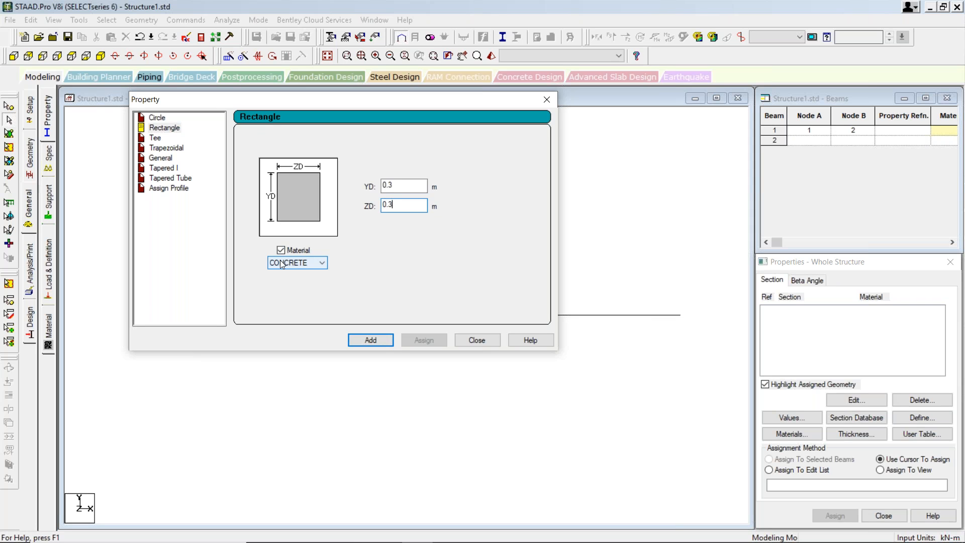
pyautogui.click(370, 342)
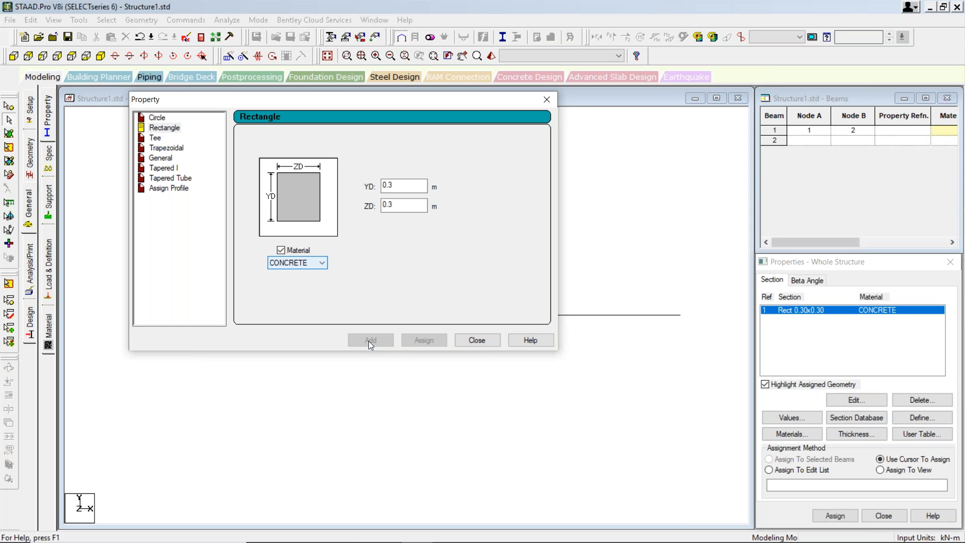
pyautogui.click(477, 340)
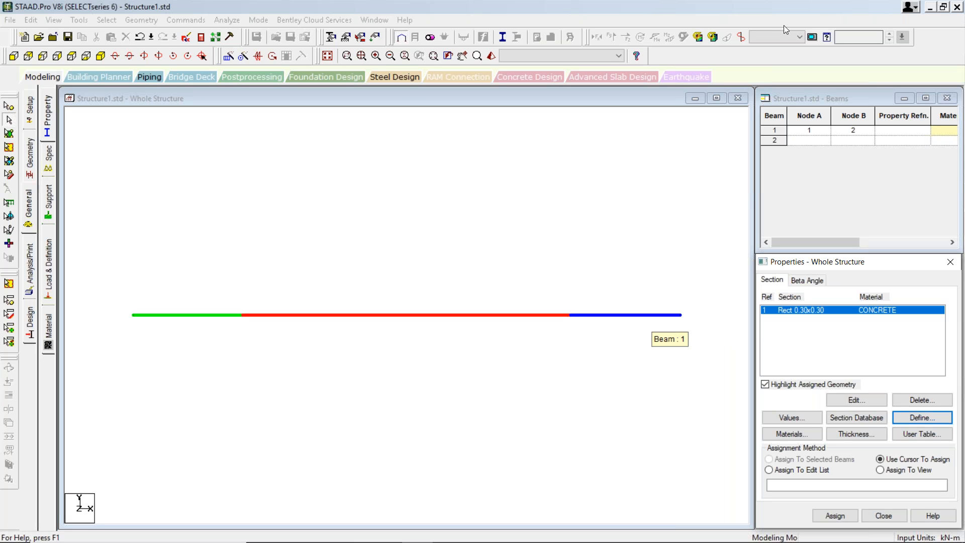
# Assign the Rect 0.30x0.30 concrete section to beam 1 using the Assign To Selected Beams method.
pyautogui.click(872, 317)
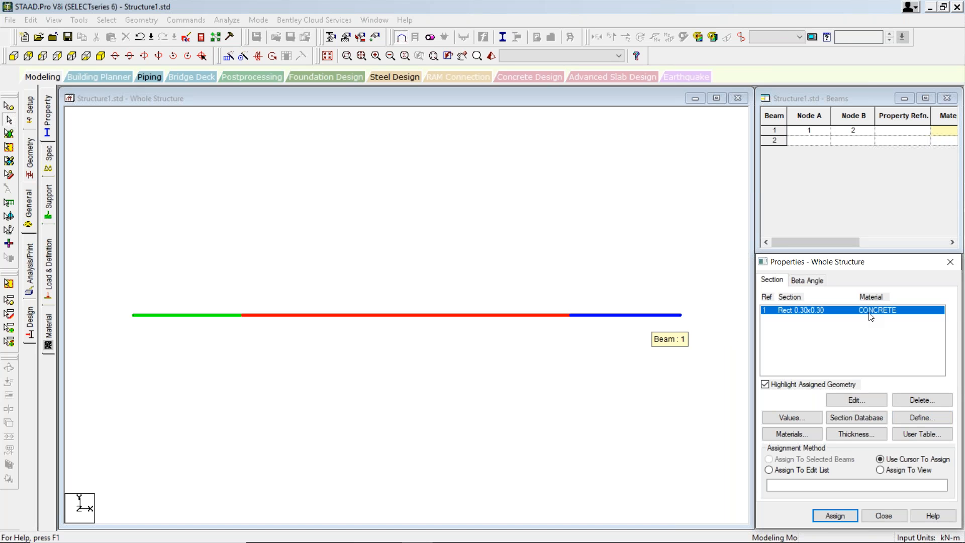
pyautogui.click(559, 316)
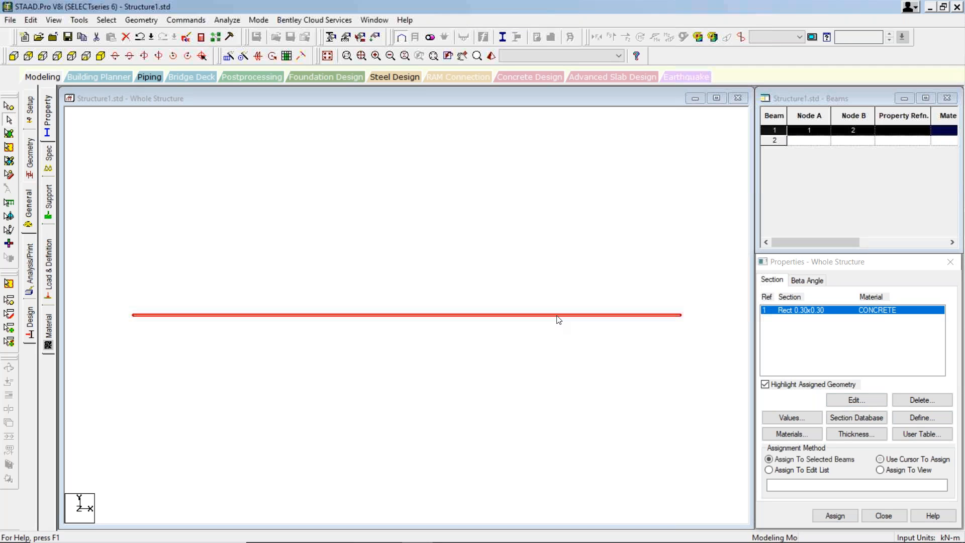
pyautogui.click(848, 464)
pyautogui.click(835, 516)
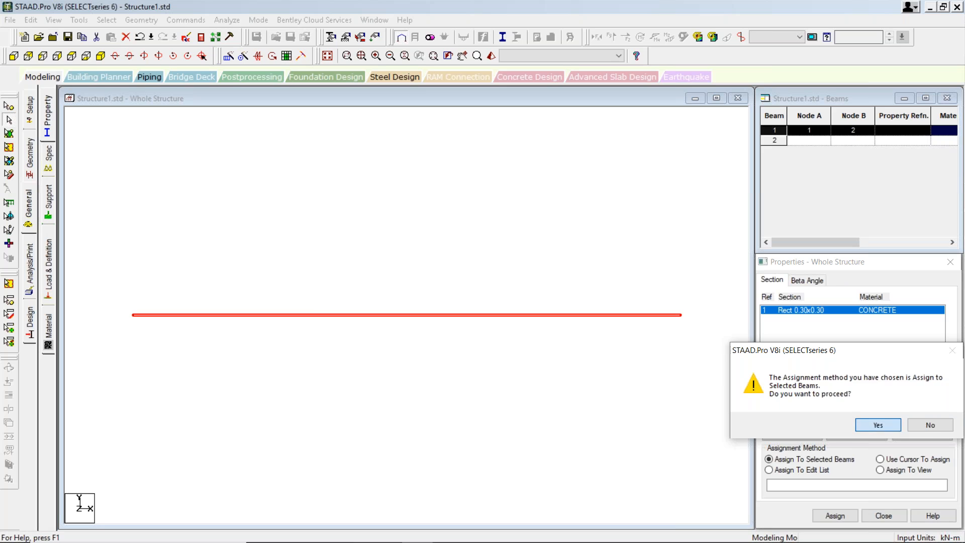
pyautogui.click(885, 425)
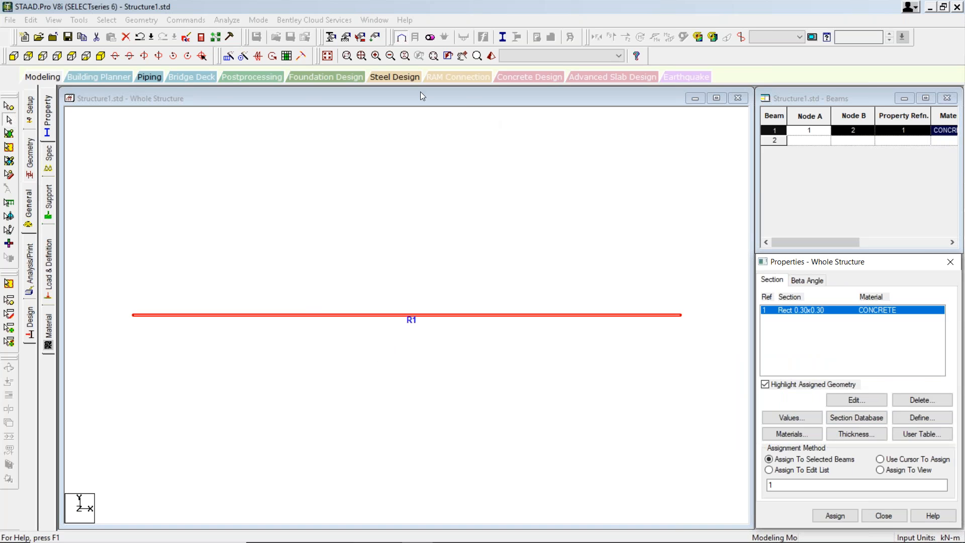
# Save the structure, open its input file in the STAAD editor, and set the concrete DENSITY to 25.
pyautogui.click(185, 37)
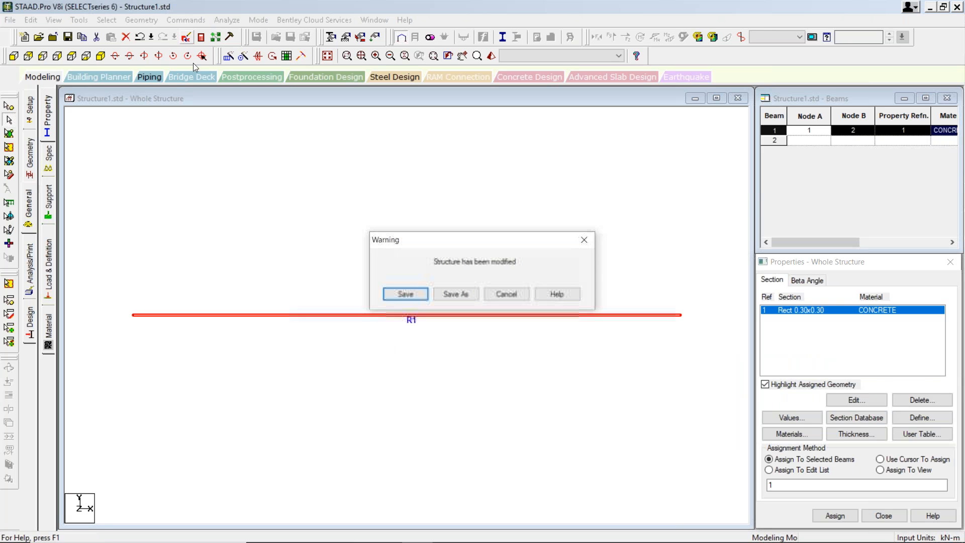
pyautogui.click(405, 294)
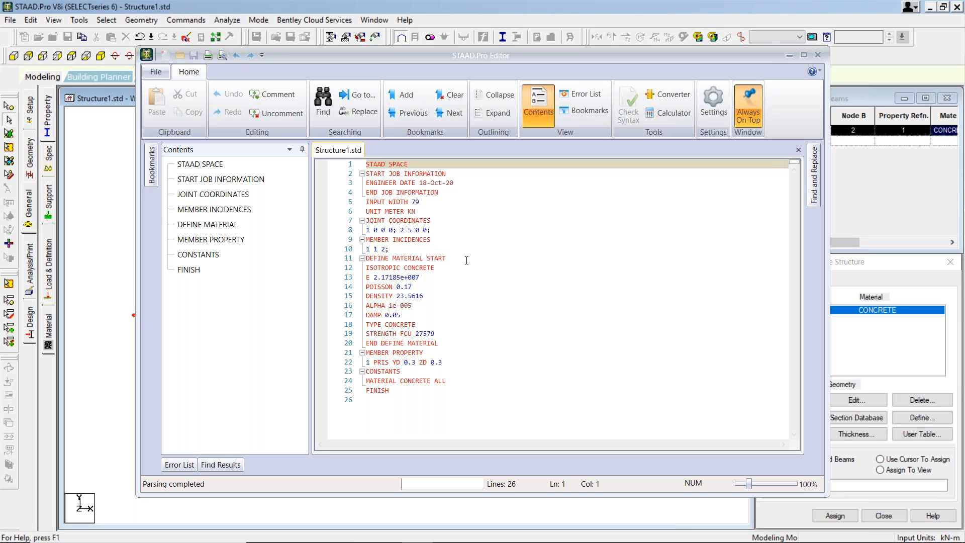
pyautogui.click(433, 295)
pyautogui.press('BackSpace')
pyautogui.press('BackSpace')
pyautogui.press('BackSpace')
pyautogui.press('BackSpace')
pyautogui.press('BackSpace')
pyautogui.press('BackSpace')
pyautogui.write('5')
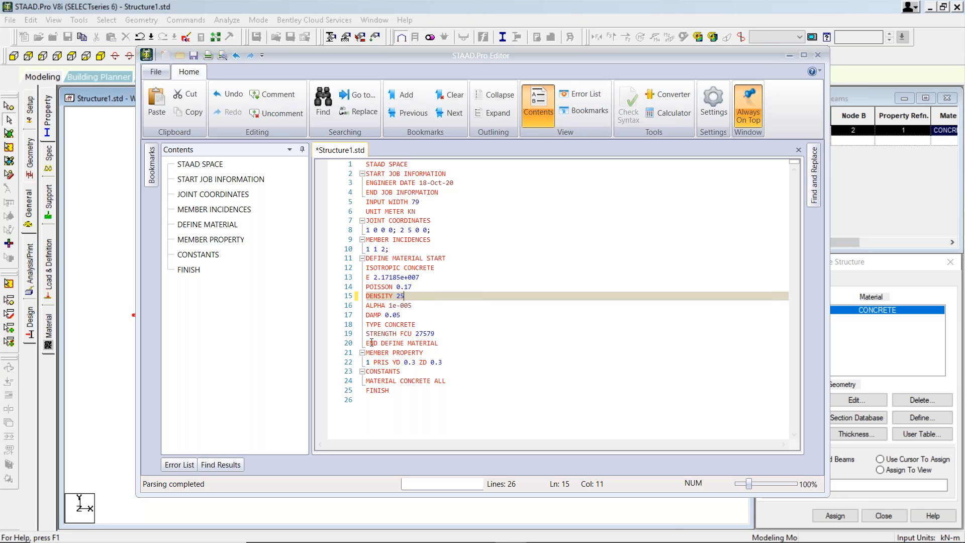
# Set the concrete STRENGTH FCU value to 25000 in the material definition.
pyautogui.click(442, 331)
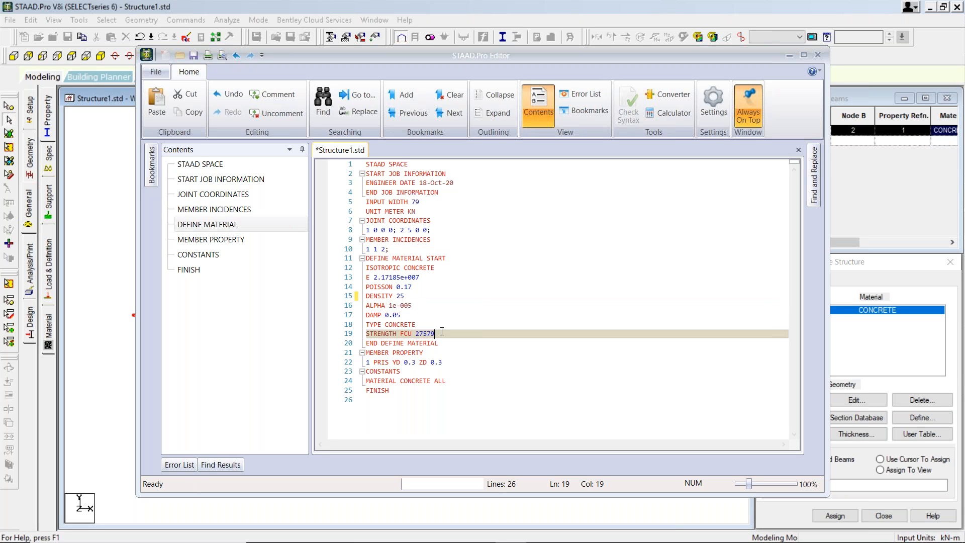
pyautogui.press('BackSpace')
pyautogui.press('BackSpace')
pyautogui.press('BackSpace')
pyautogui.press('BackSpace')
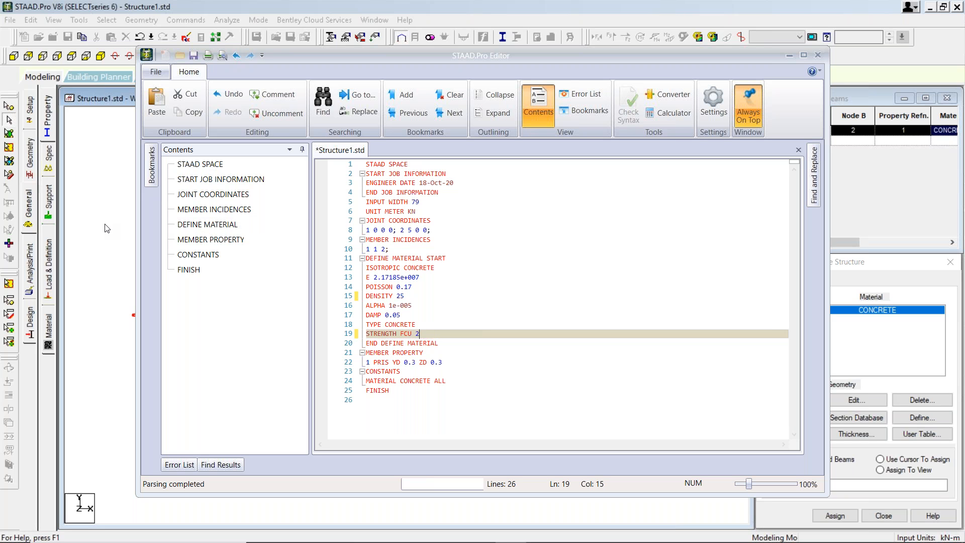
pyautogui.write('5000')
pyautogui.press('XF86MonBrightnessUp')
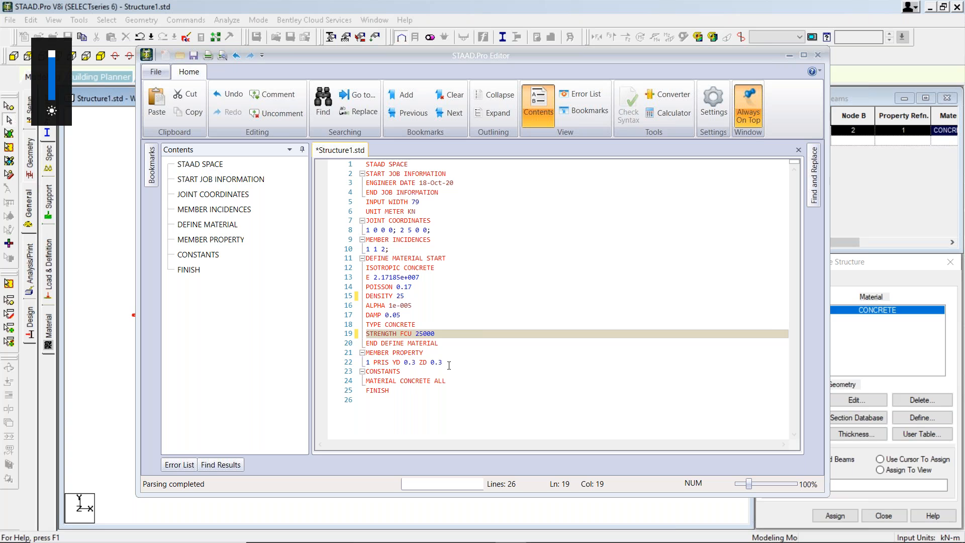
# Change the structure type on the first line to STAAD PLANE, then save the input file and close the editor.
pyautogui.click(411, 163)
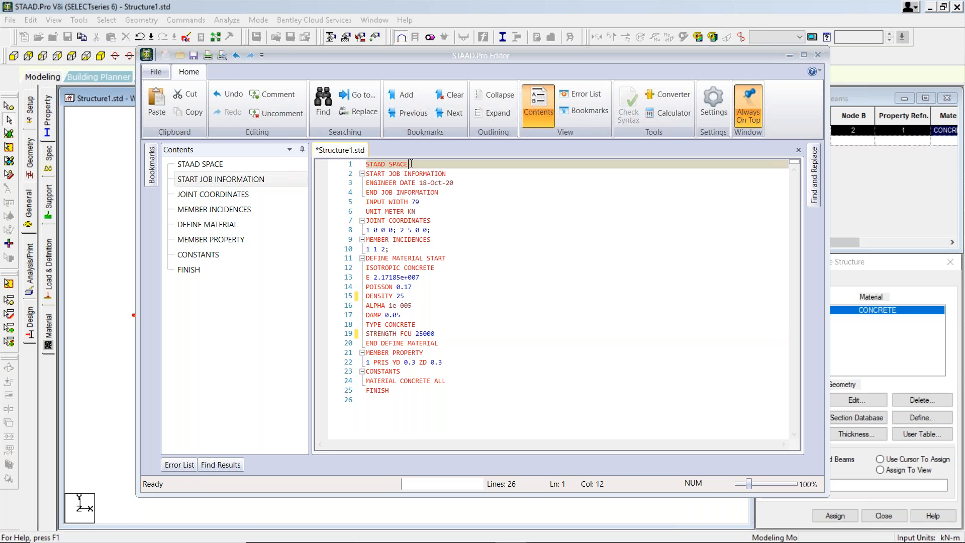
pyautogui.press('BackSpace')
pyautogui.press('BackSpace')
pyautogui.press('BackSpace')
pyautogui.press('BackSpace')
pyautogui.press('BackSpace')
pyautogui.press('capslock')
pyautogui.write('PLANE')
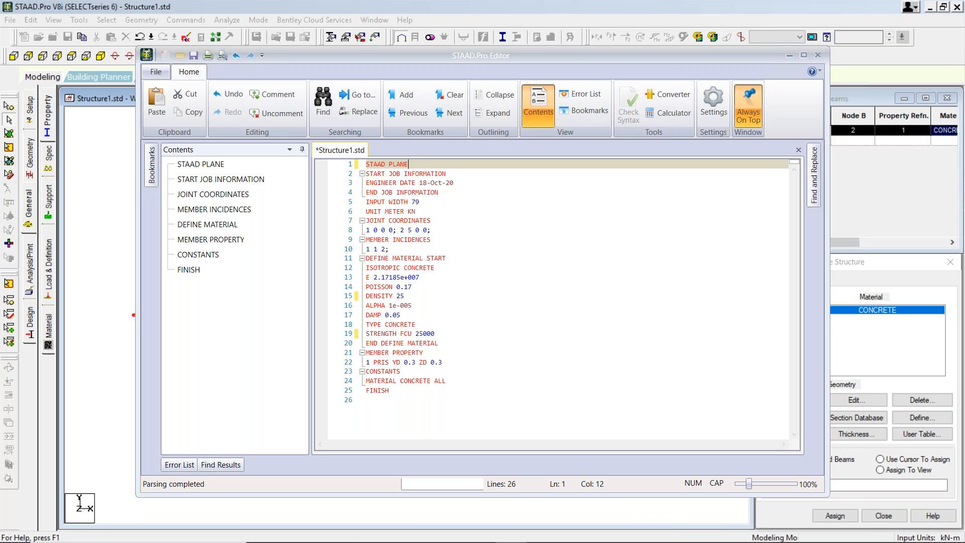
pyautogui.click(194, 57)
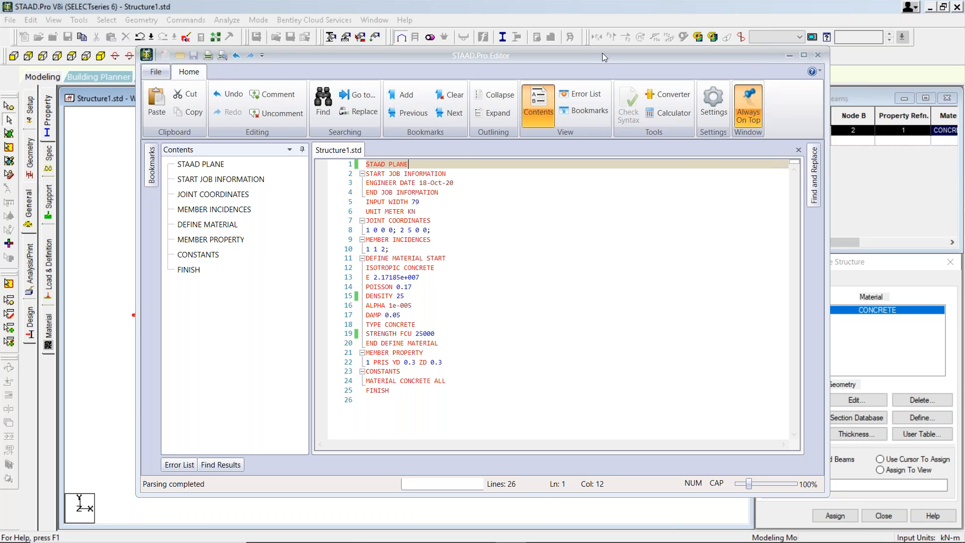
pyautogui.click(819, 53)
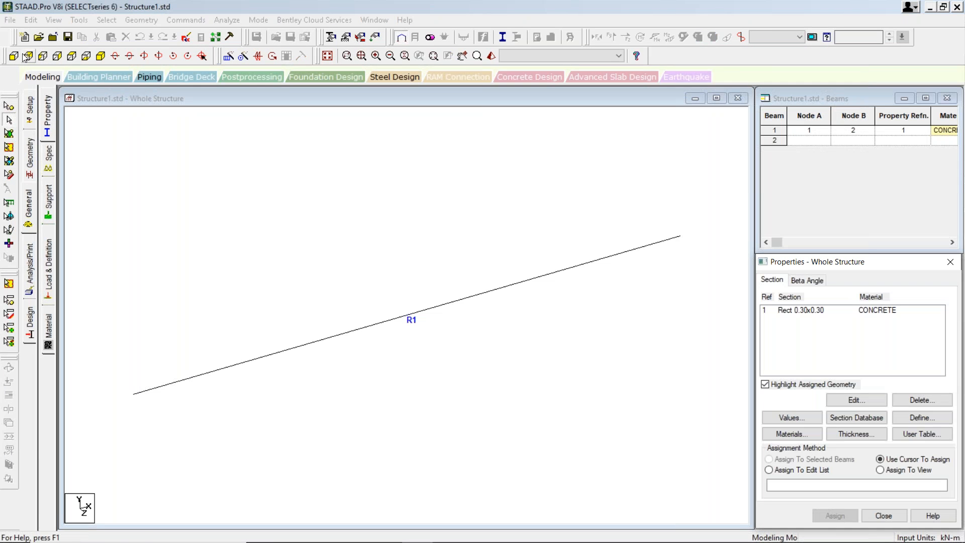
# Return the model to the front view and create a pinned support definition.
pyautogui.click(13, 56)
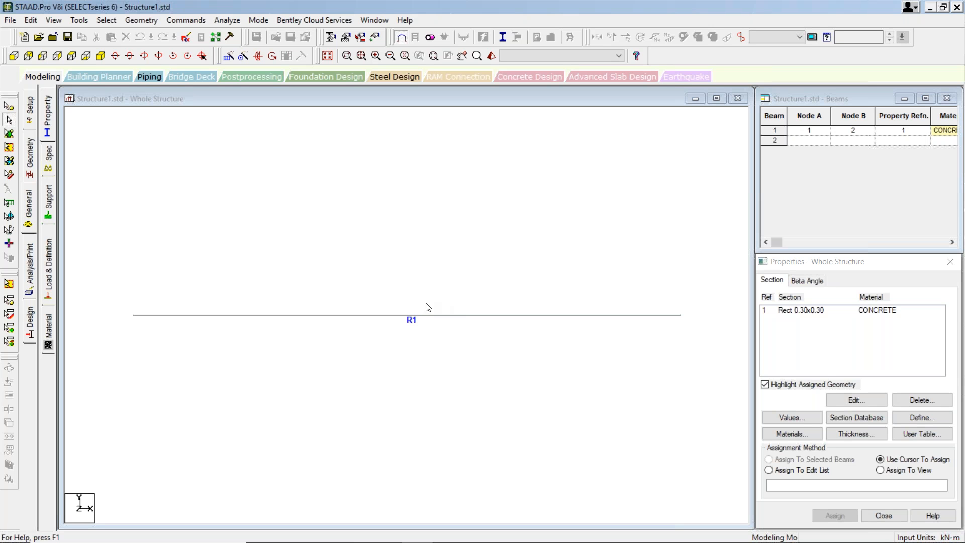
pyautogui.click(47, 203)
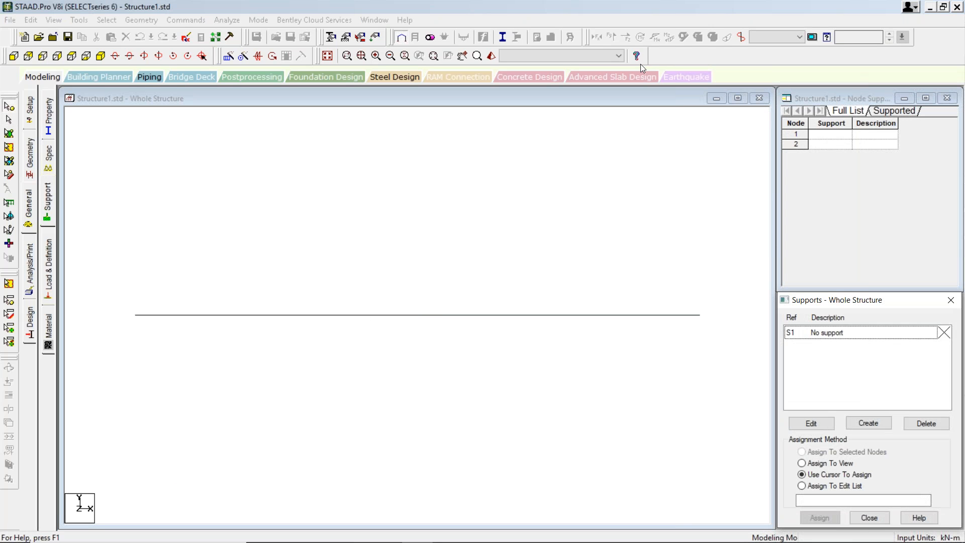
pyautogui.click(725, 35)
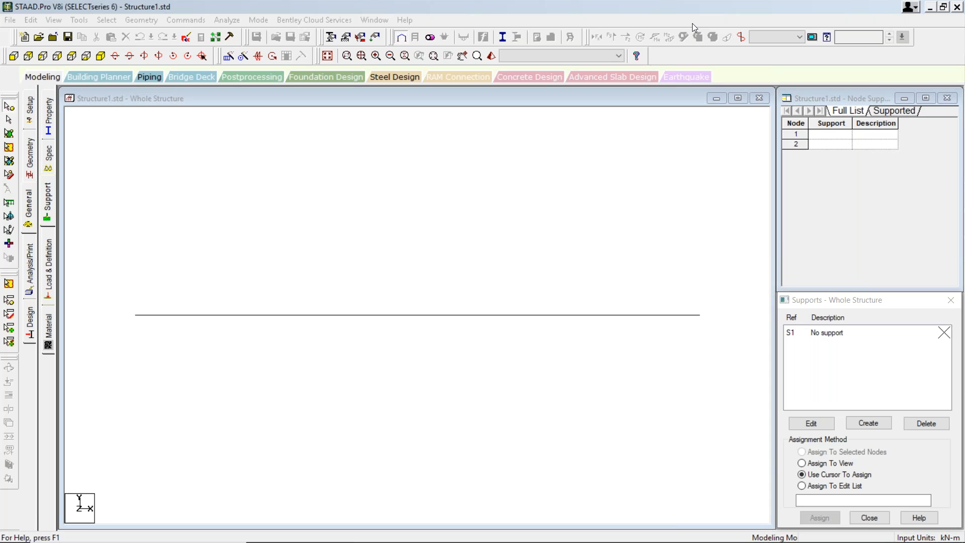
pyautogui.click(876, 424)
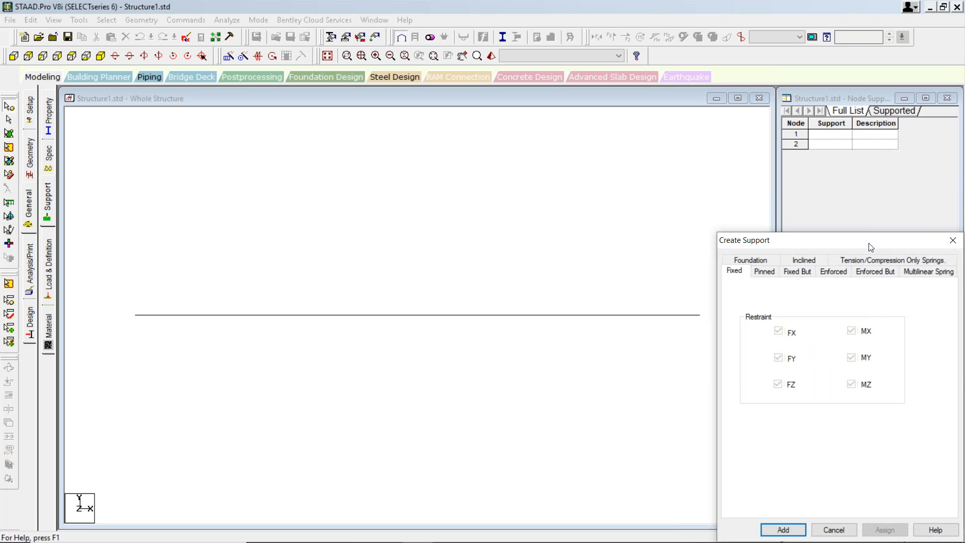
pyautogui.moveTo(872, 247); pyautogui.dragTo(304, 171)
pyautogui.click(200, 201)
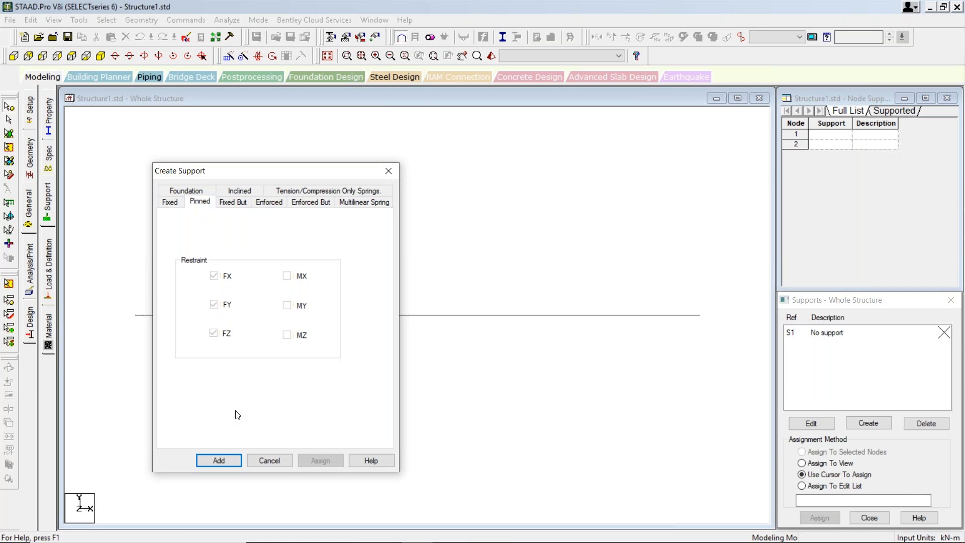
pyautogui.click(223, 465)
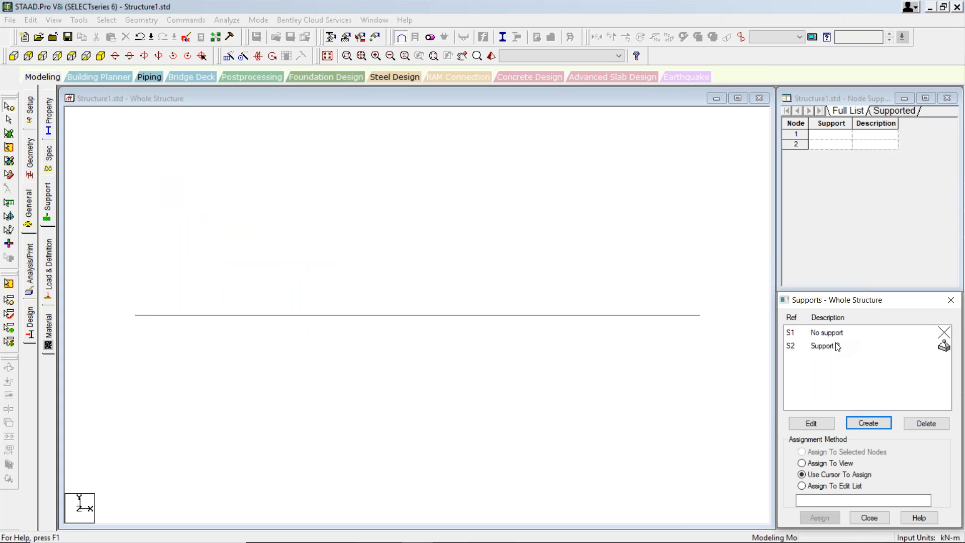
pyautogui.click(698, 44)
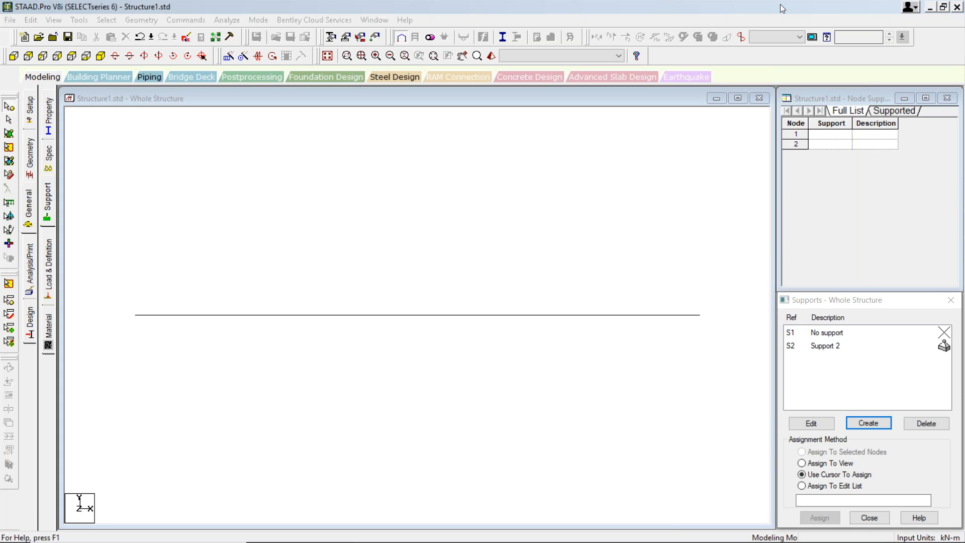
# Assign the pinned support to both end nodes of the beam using the Assign To Selected Nodes method.
pyautogui.click(840, 347)
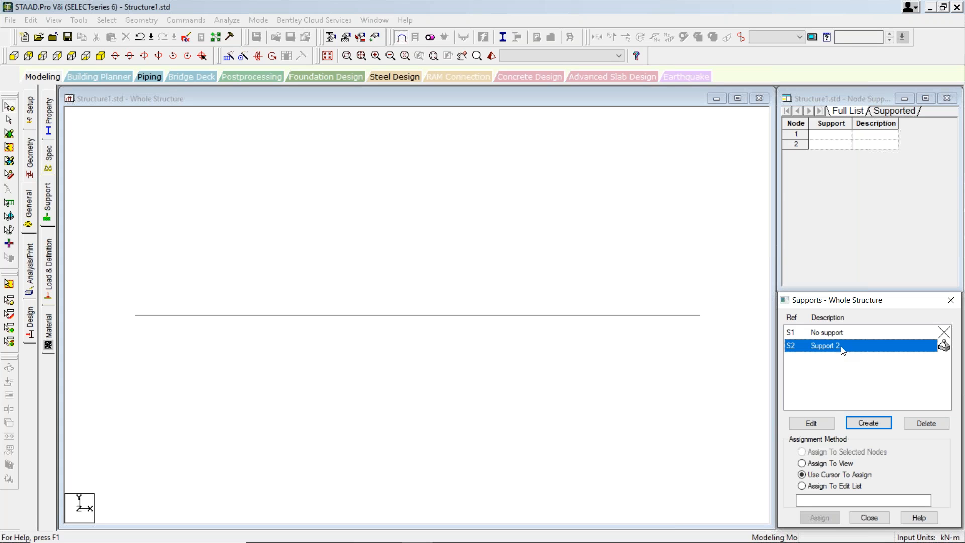
pyautogui.click(699, 315)
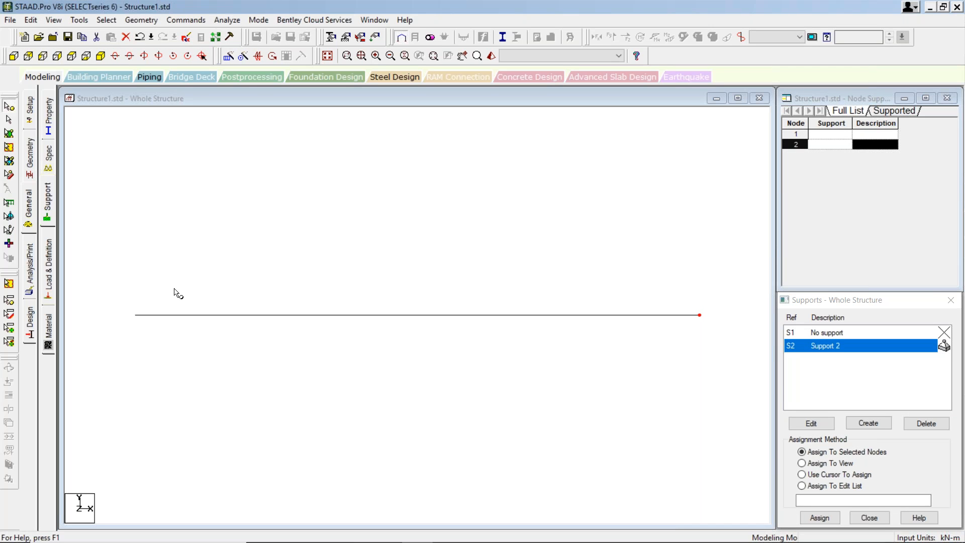
pyautogui.keyDown('ctrl'); pyautogui.click(135, 315); pyautogui.keyUp('ctrl')
pyautogui.click(816, 522)
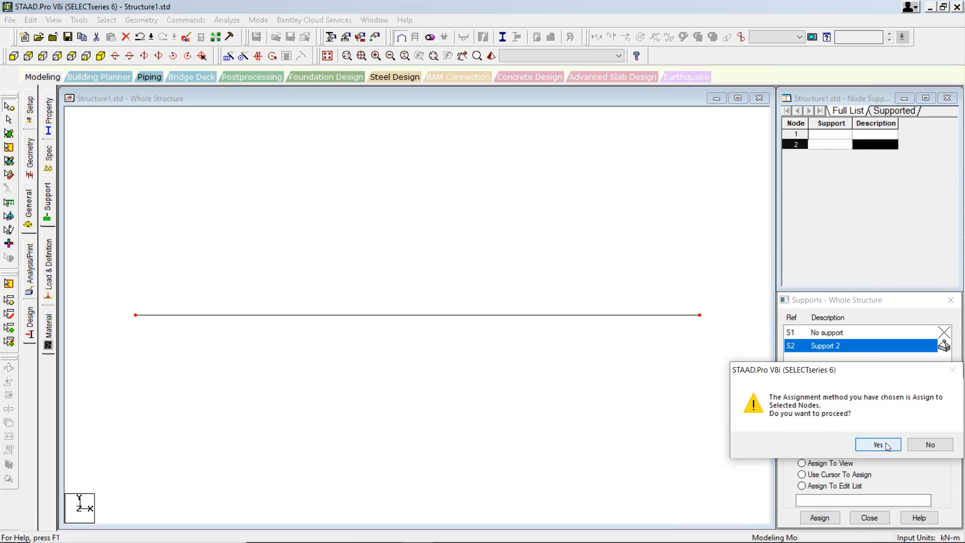
pyautogui.click(878, 445)
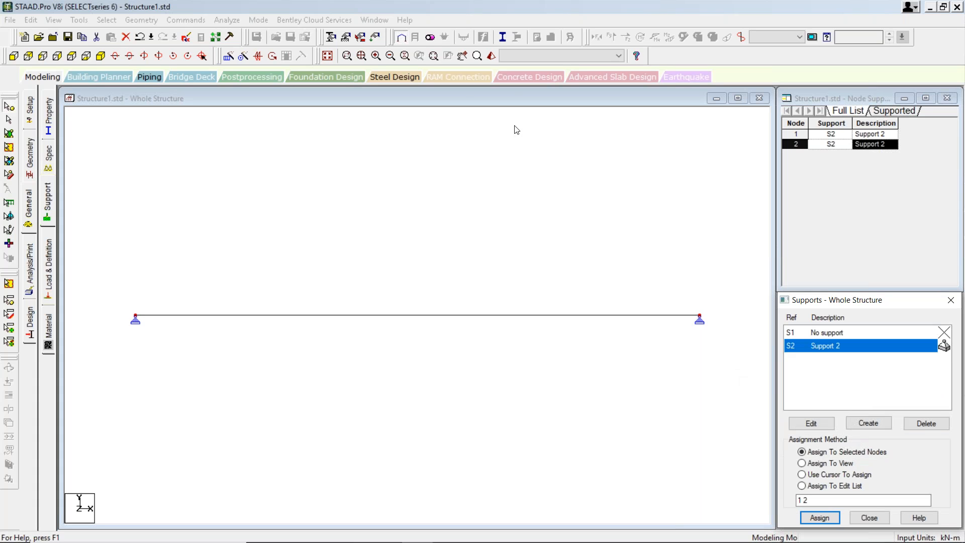
pyautogui.click(523, 58)
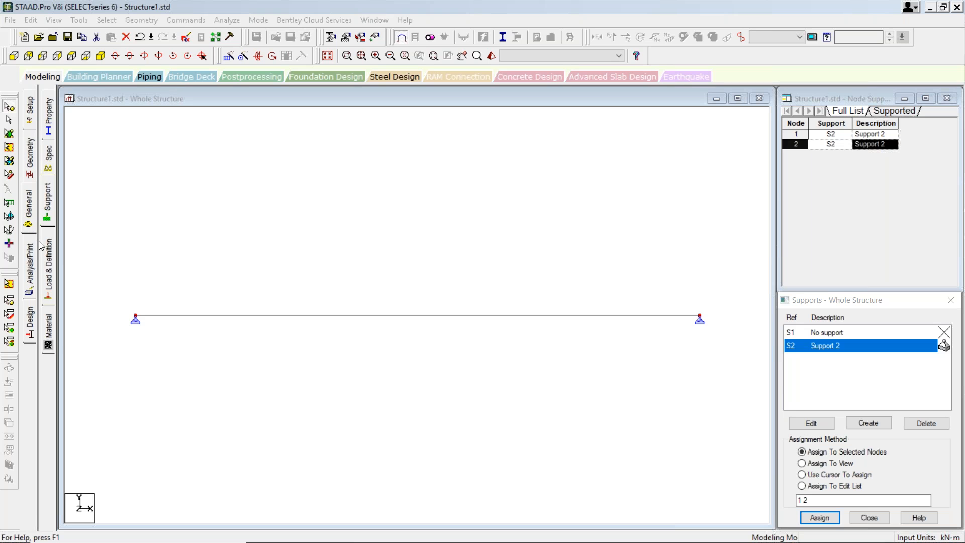
# Add primary load case 1 with loading type Dead and the title DEAD LOAD.
pyautogui.click(52, 271)
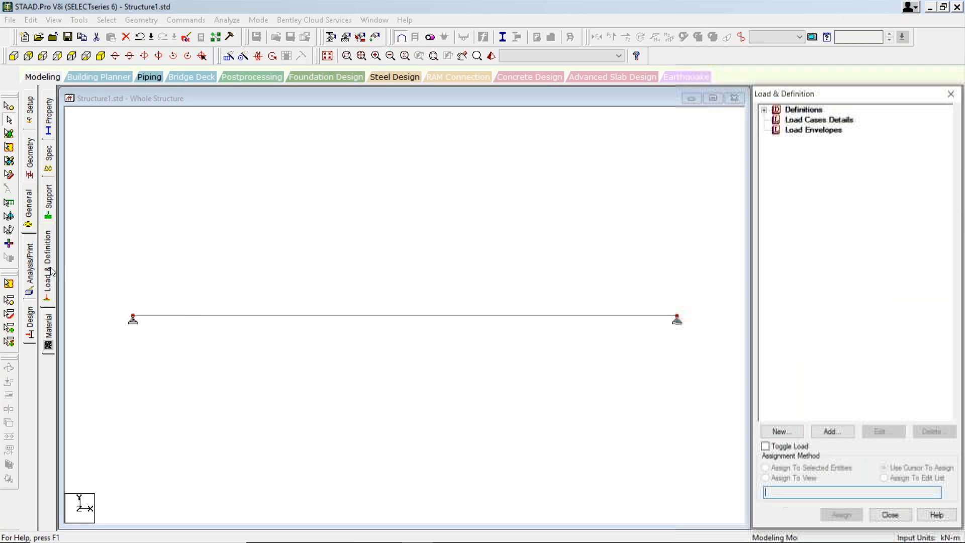
pyautogui.click(669, 67)
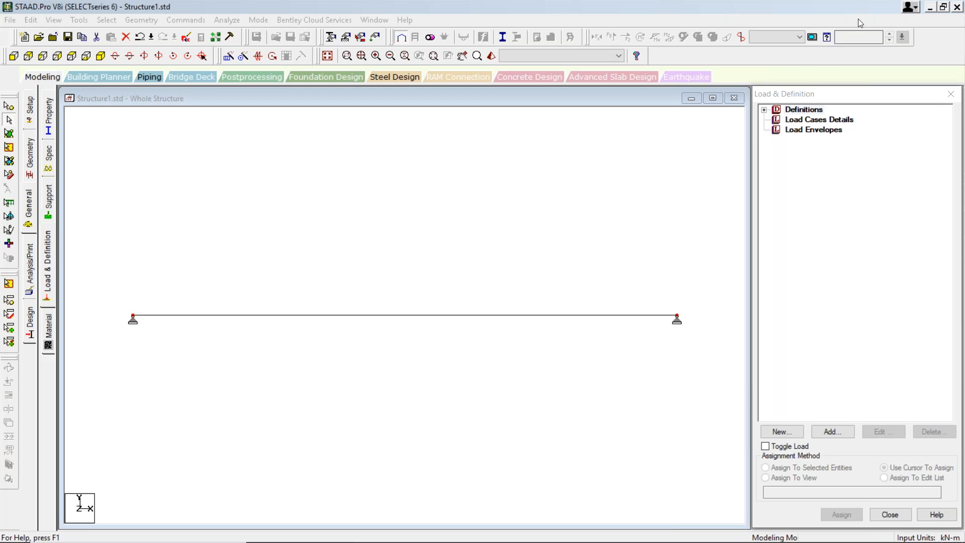
pyautogui.click(800, 122)
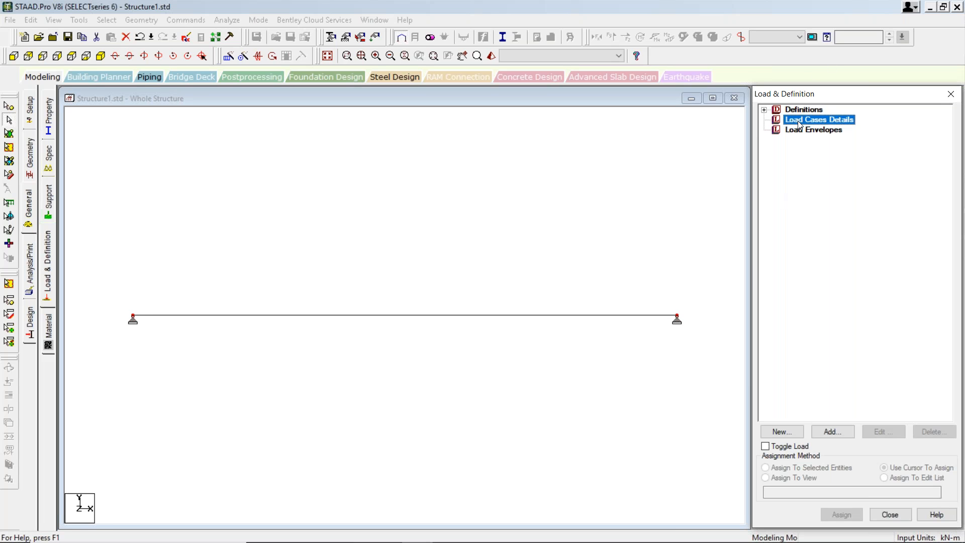
pyautogui.click(836, 432)
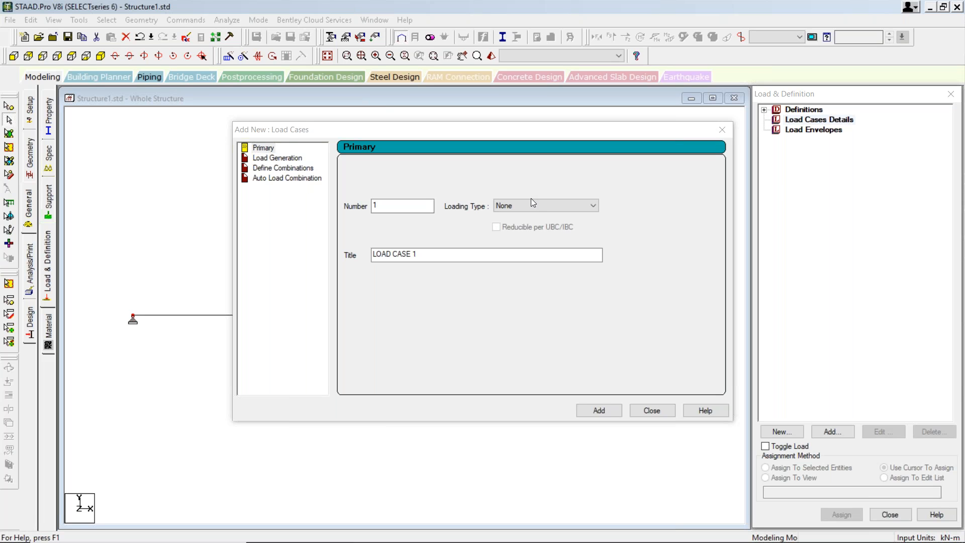
pyautogui.click(565, 206)
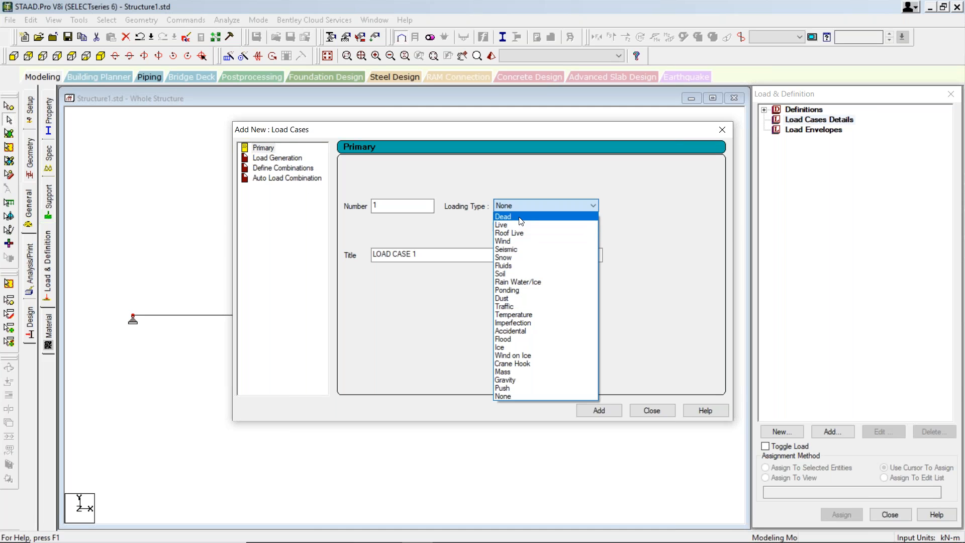
pyautogui.click(520, 218)
pyautogui.press('Tab')
pyautogui.write('DEAD LOAD')
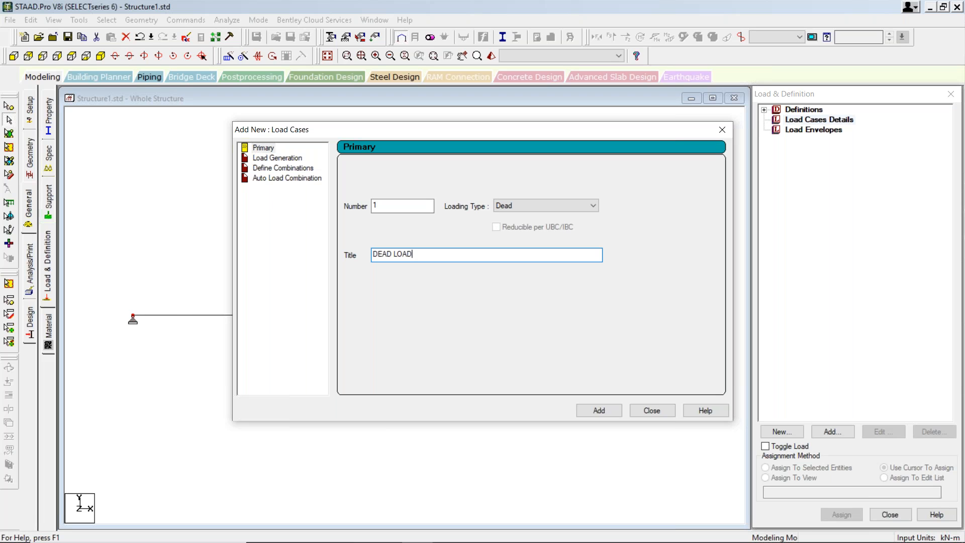
pyautogui.press('Return')
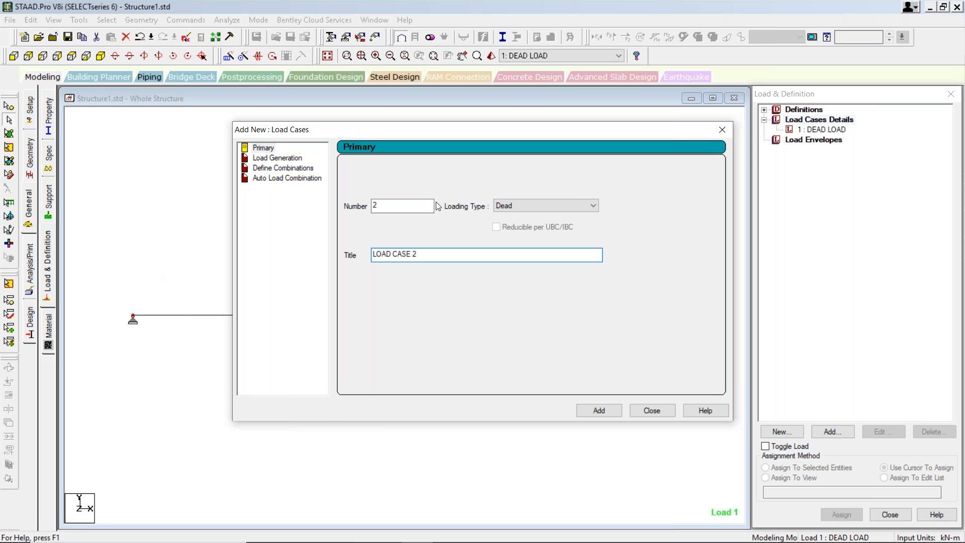
# Add primary load case 2 with loading type Live and the title LIVE LOAD, then finish adding load cases.
pyautogui.click(571, 204)
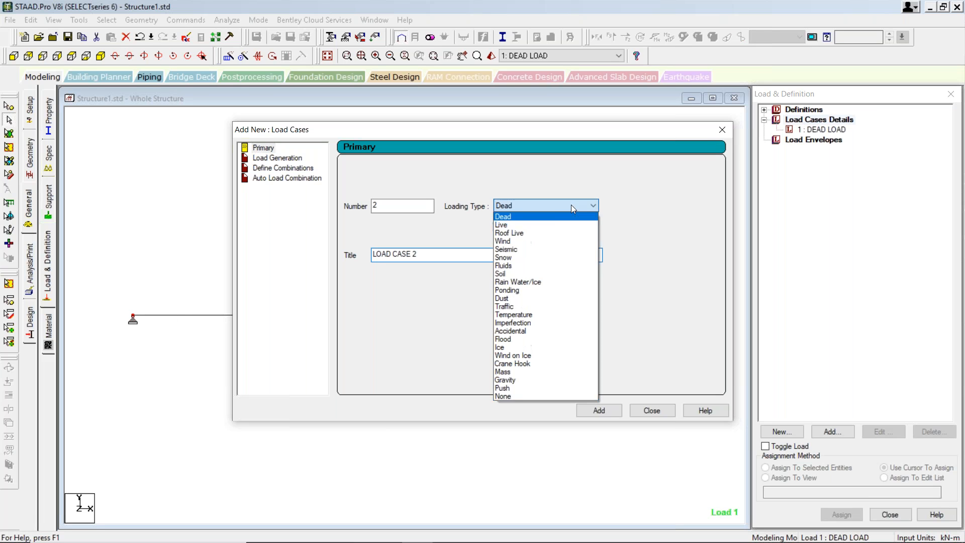
pyautogui.click(533, 225)
pyautogui.moveTo(418, 255); pyautogui.dragTo(373, 256)
pyautogui.write('LIVE LOAD')
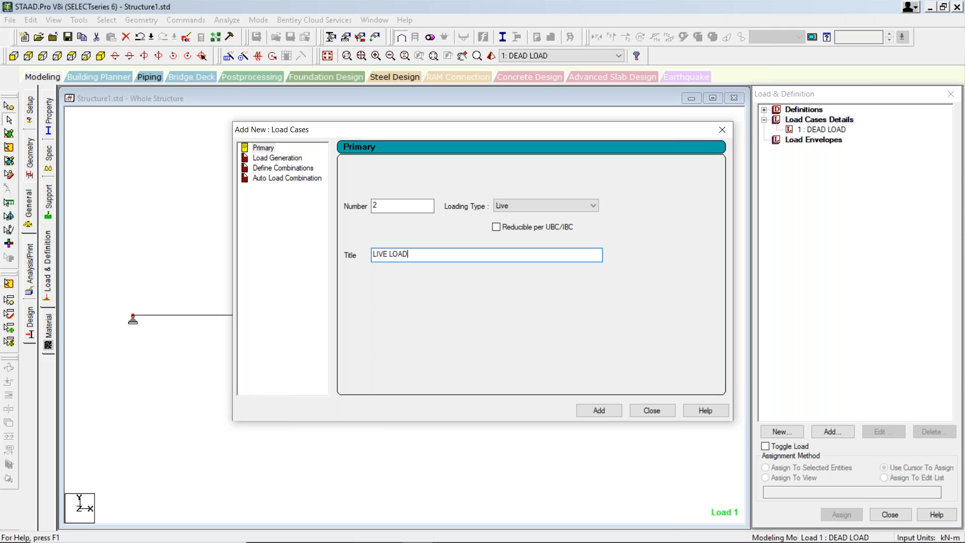
pyautogui.press('Return')
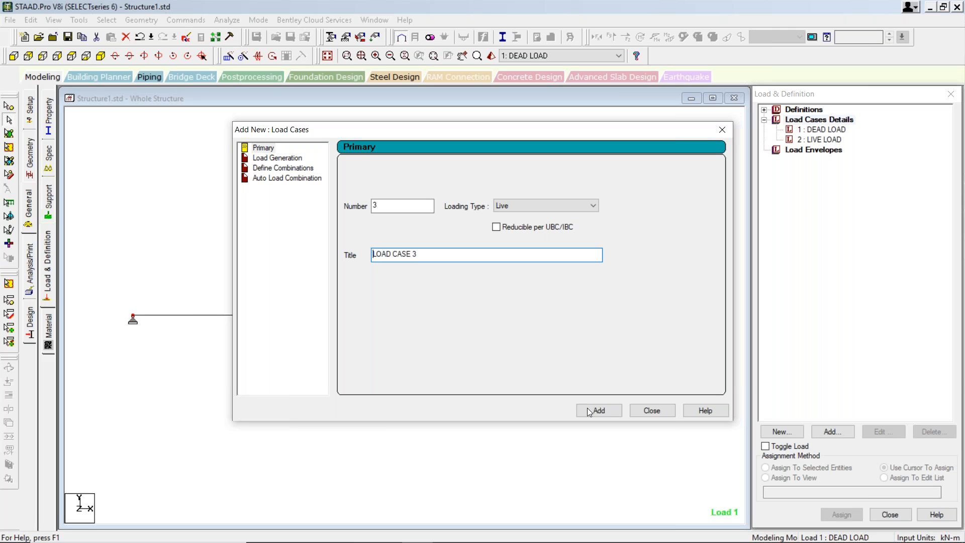
pyautogui.click(641, 411)
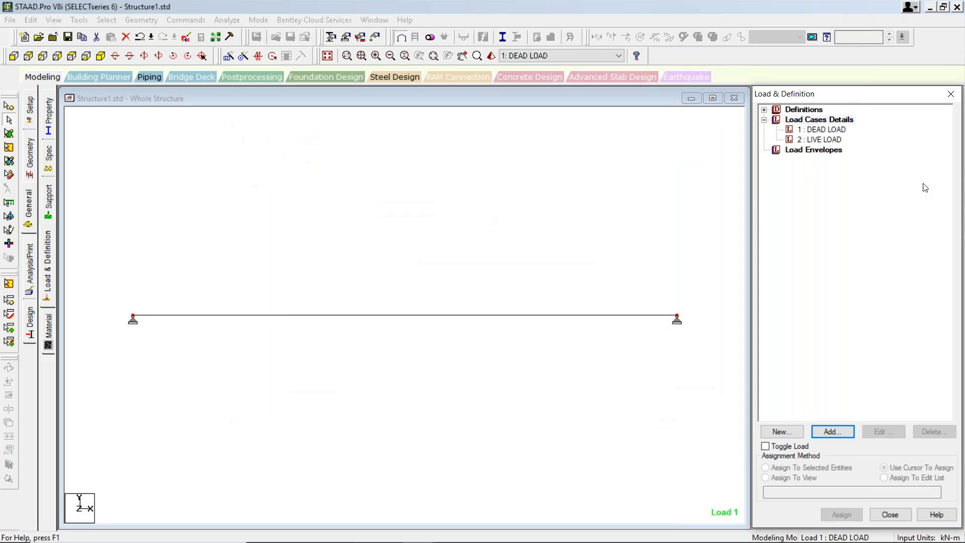
# Add a selfweight load in the Y direction with factor -1 to the DEAD LOAD case.
pyautogui.click(836, 130)
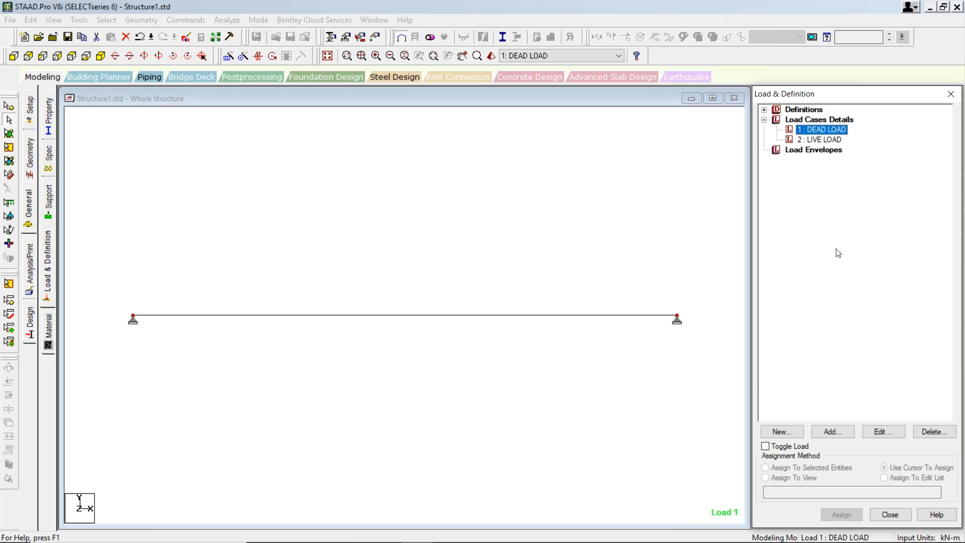
pyautogui.click(832, 431)
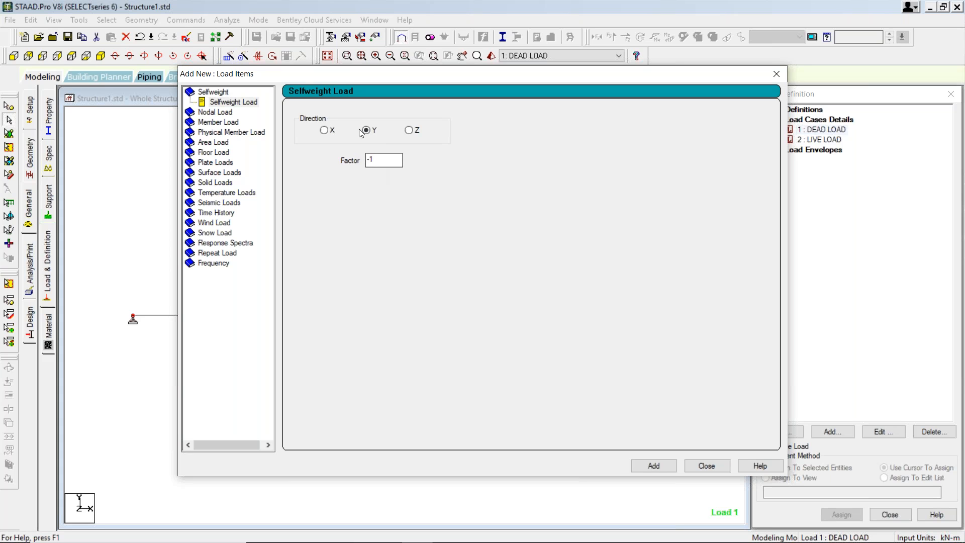
pyautogui.click(652, 465)
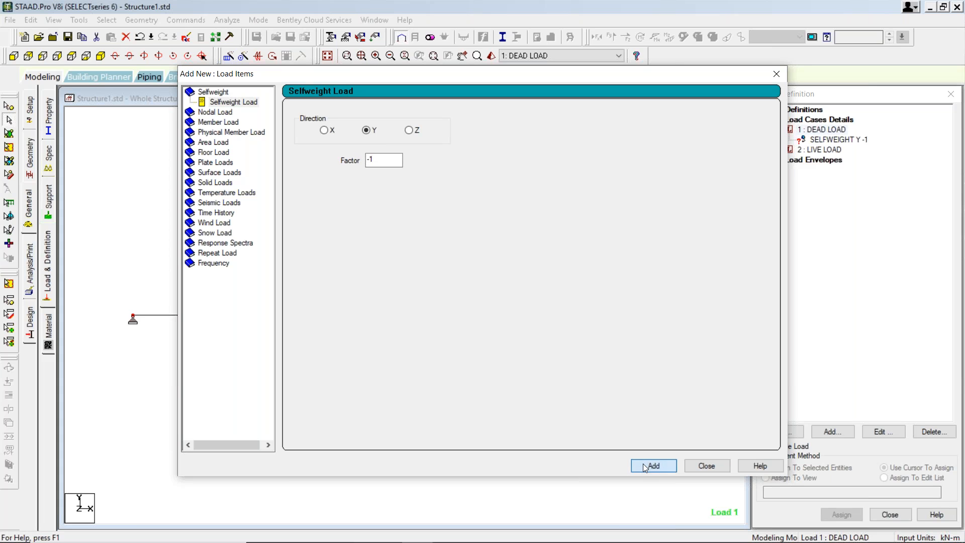
pyautogui.click(706, 466)
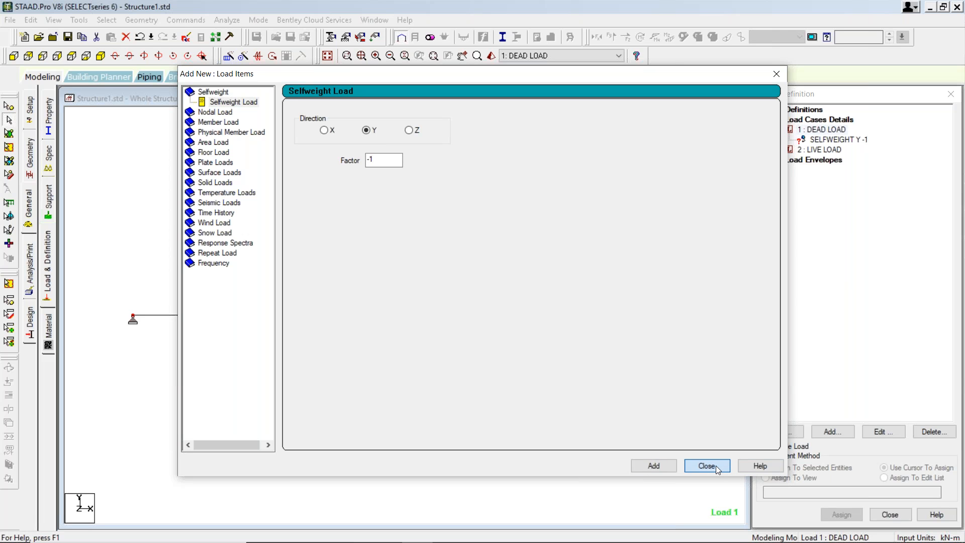
# Add a uniform member force of -4 kN/m in the GY direction to the LIVE LOAD case.
pyautogui.click(824, 149)
pyautogui.click(833, 432)
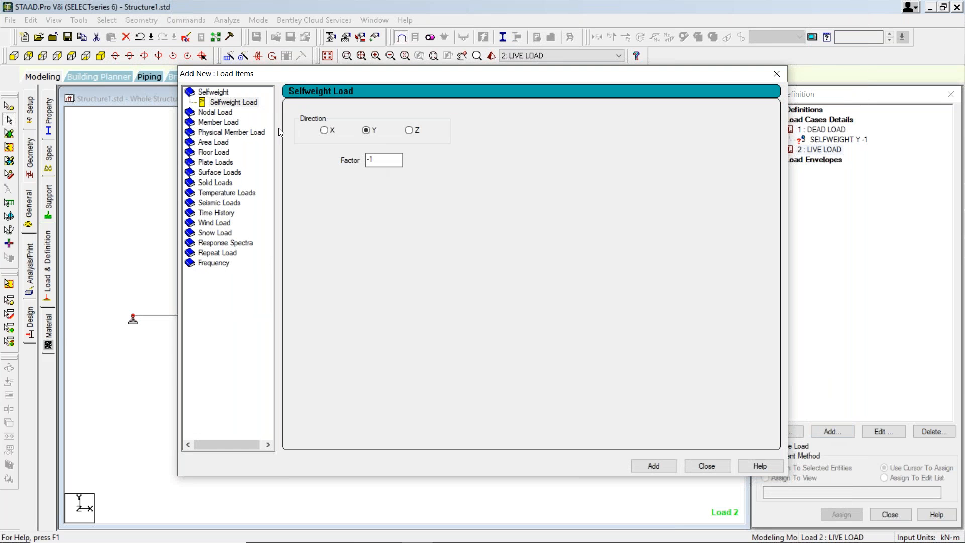
pyautogui.click(223, 122)
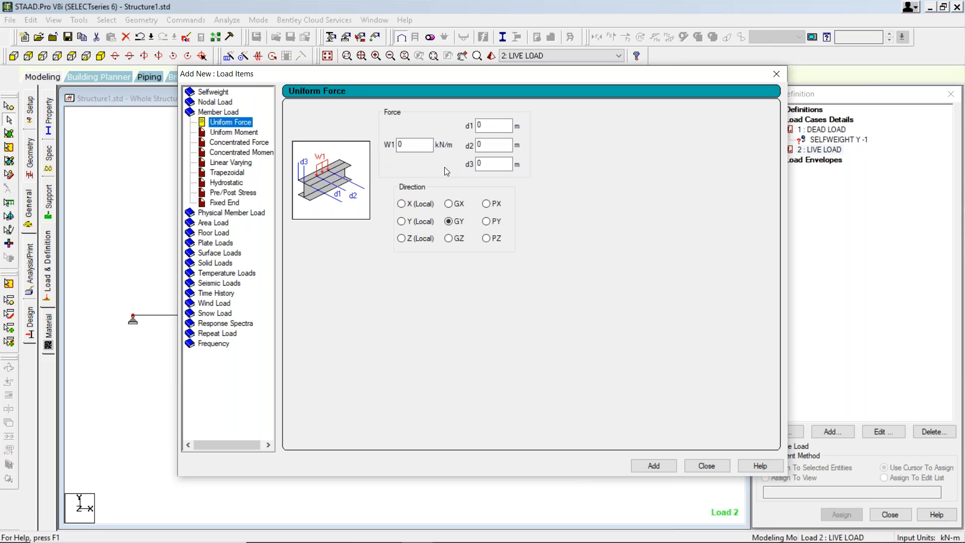
pyautogui.press('Tab')
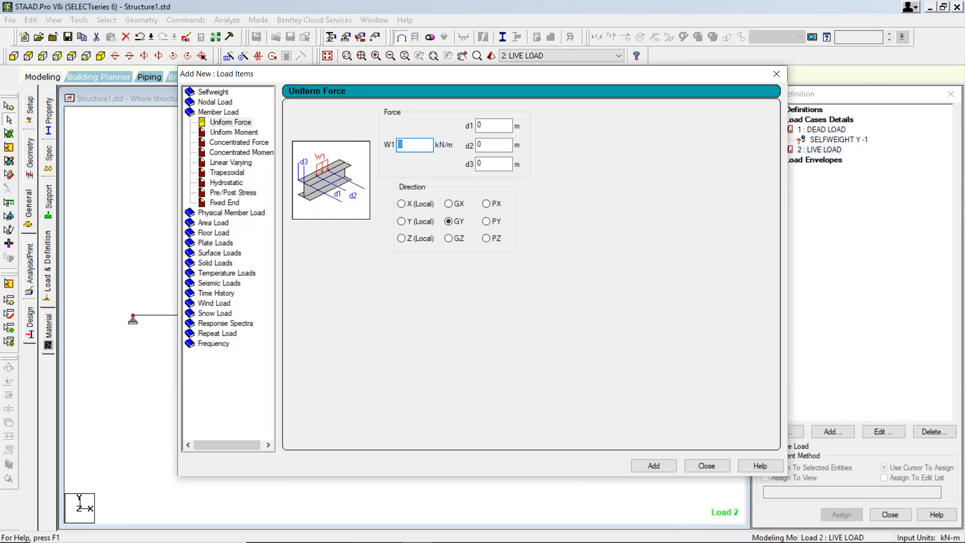
pyautogui.write('-4')
pyautogui.click(656, 467)
pyautogui.click(714, 468)
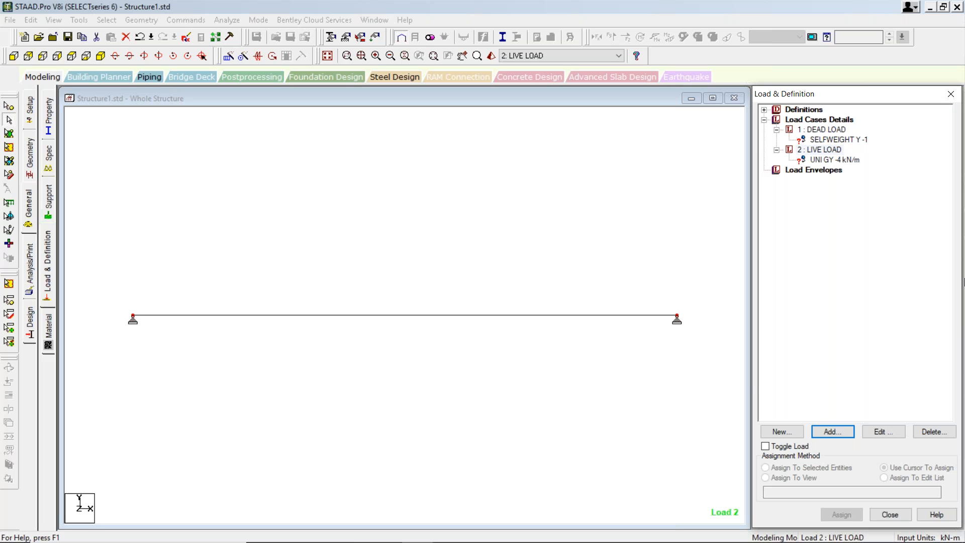
# Assign the selfweight and the uniform live load to the beam using the Assign To Selected Beams method.
pyautogui.click(837, 141)
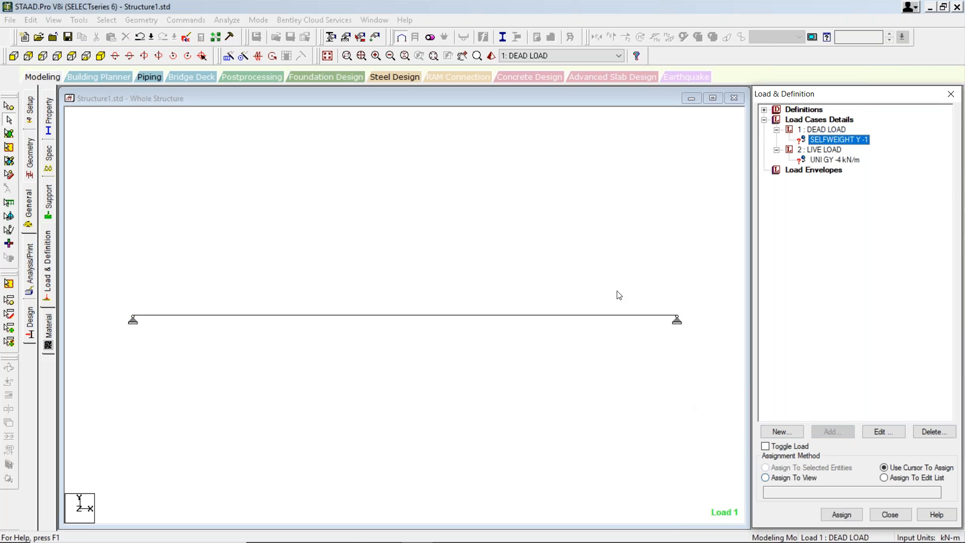
pyautogui.click(608, 317)
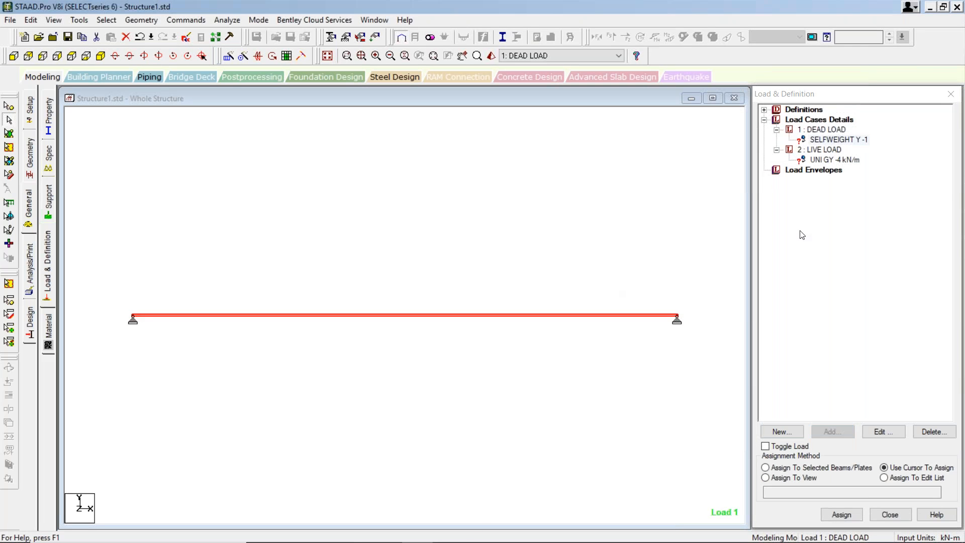
pyautogui.click(771, 467)
pyautogui.click(850, 516)
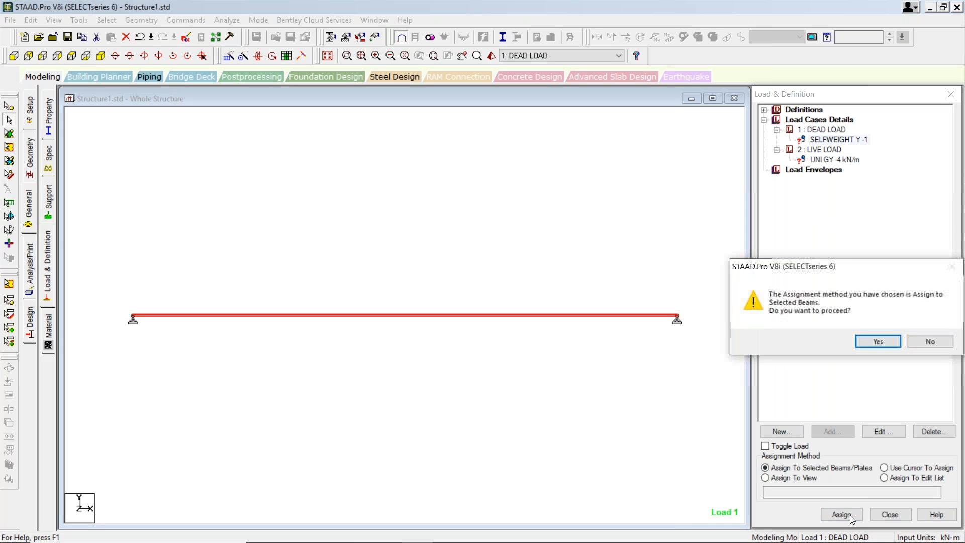
pyautogui.click(878, 342)
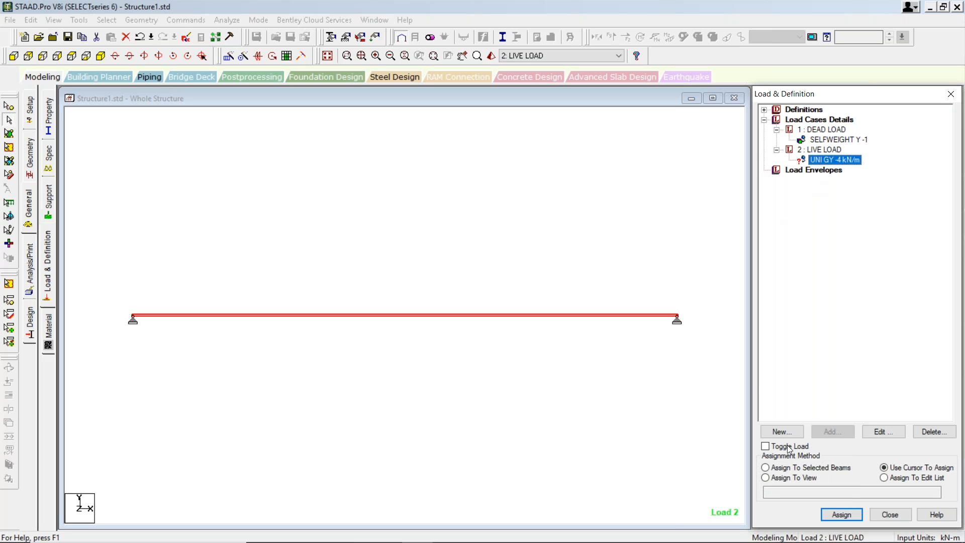
pyautogui.click(800, 469)
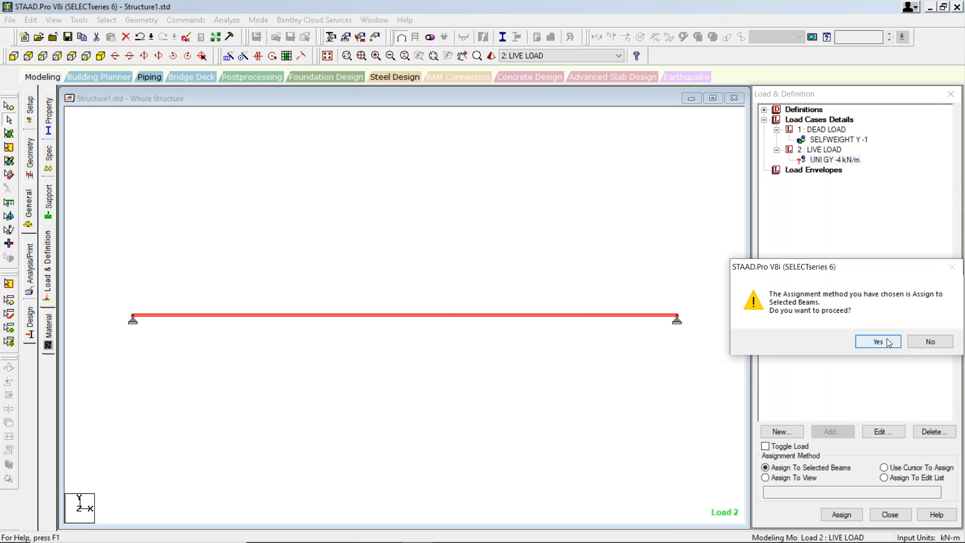
pyautogui.click(878, 340)
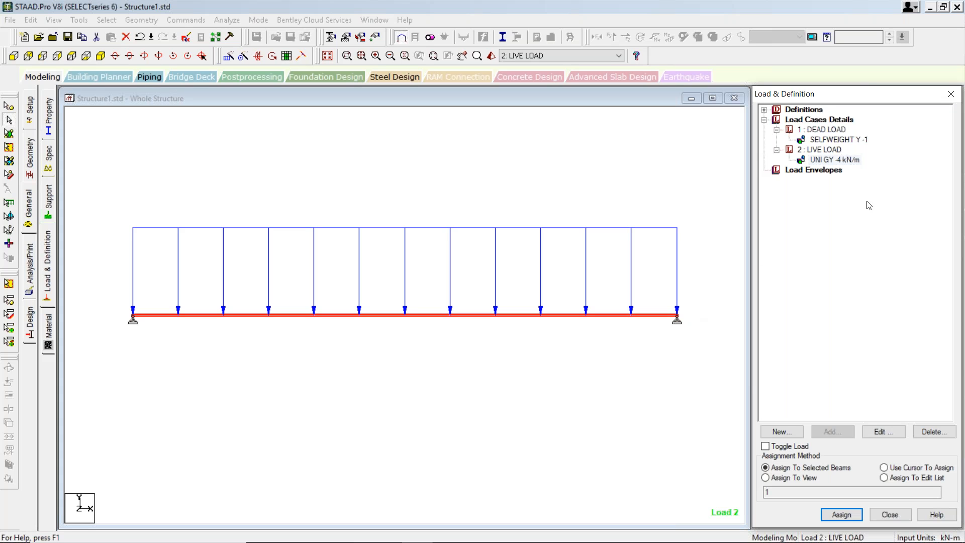
# Define a Normal load combination 3 of the dead and live load cases, each with a factor of 1.5.
pyautogui.click(820, 121)
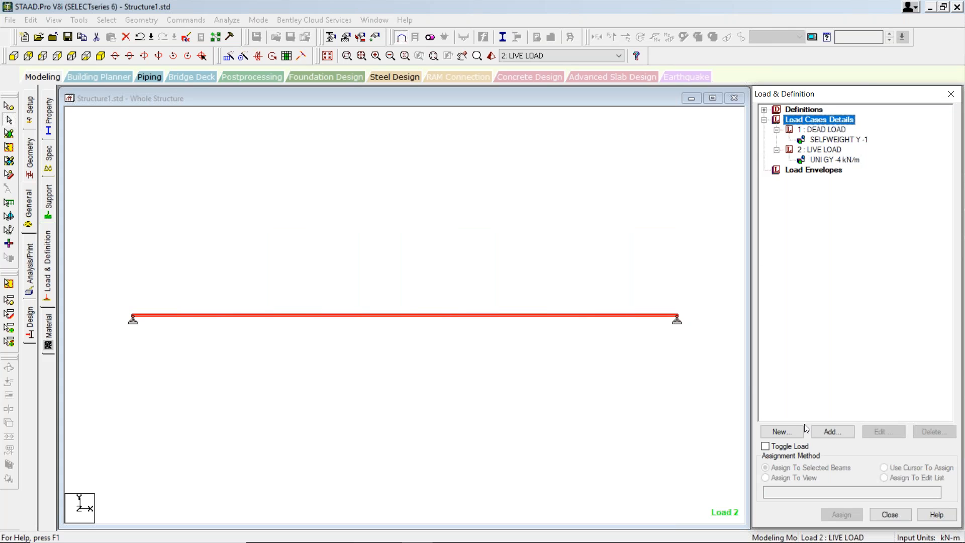
pyautogui.click(833, 431)
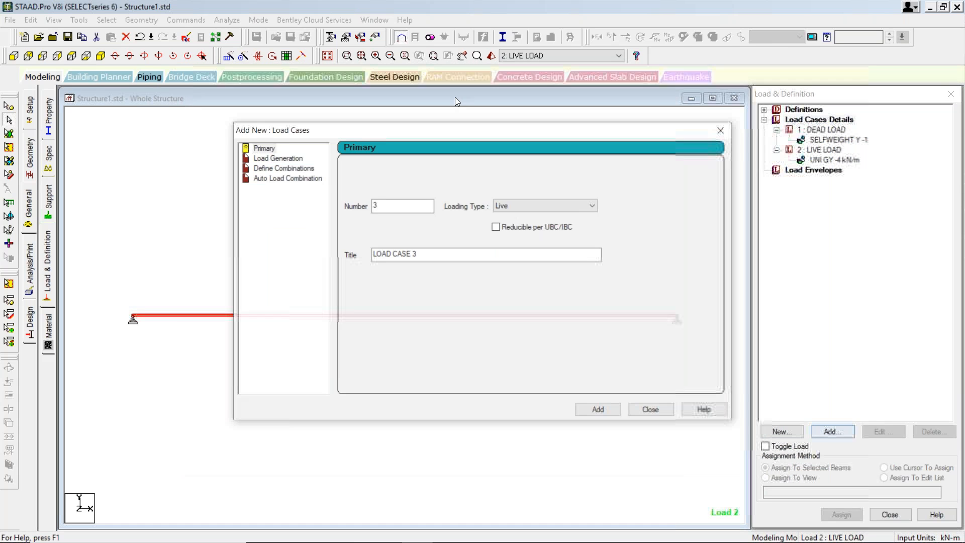
pyautogui.click(285, 168)
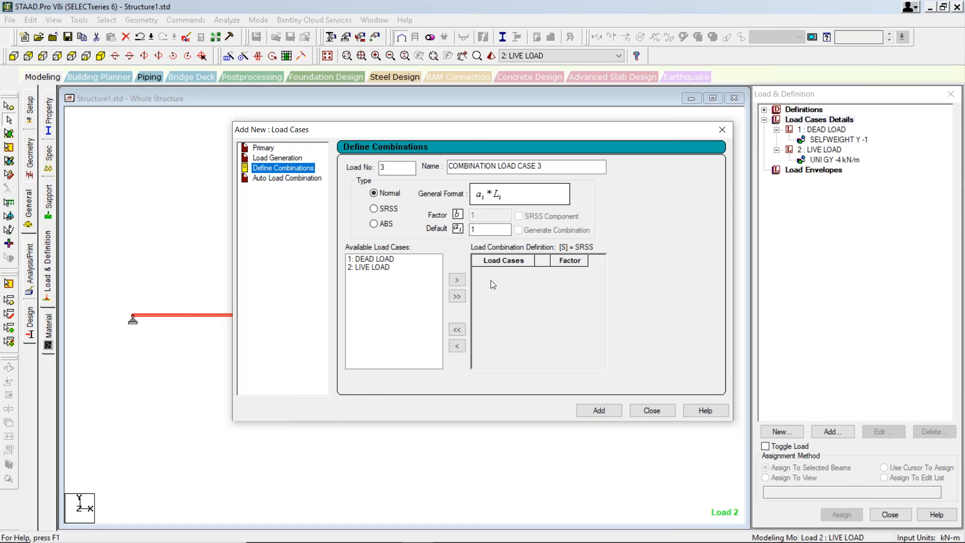
pyautogui.click(457, 296)
pyautogui.click(562, 272)
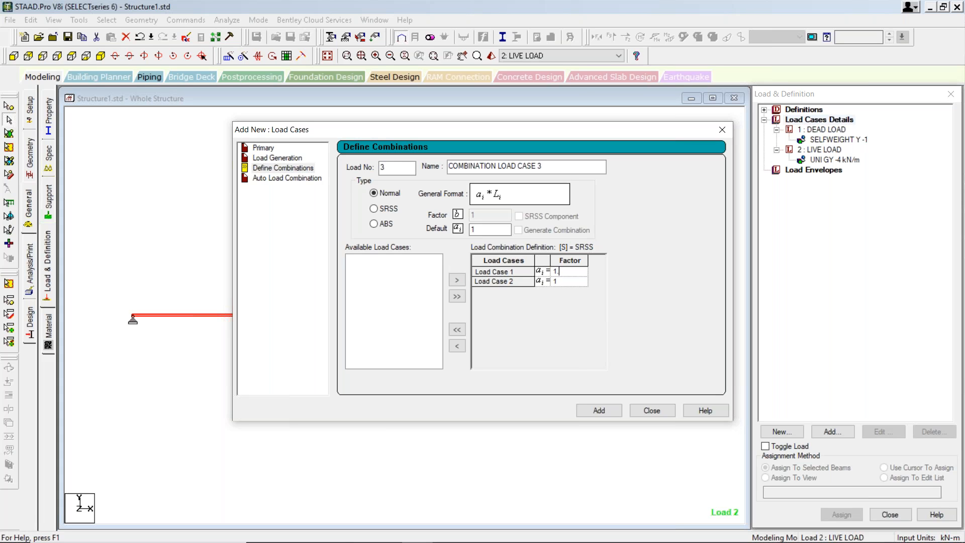
pyautogui.click(570, 282)
pyautogui.press('BackSpace')
pyautogui.click(598, 411)
pyautogui.click(648, 411)
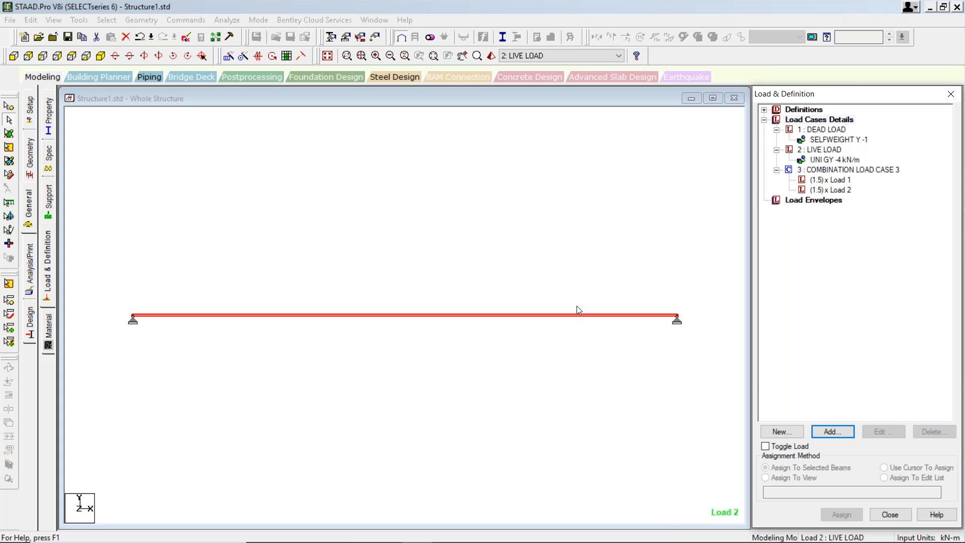
# Add a Perform Analysis command with the print option All and close the command definition.
pyautogui.click(193, 257)
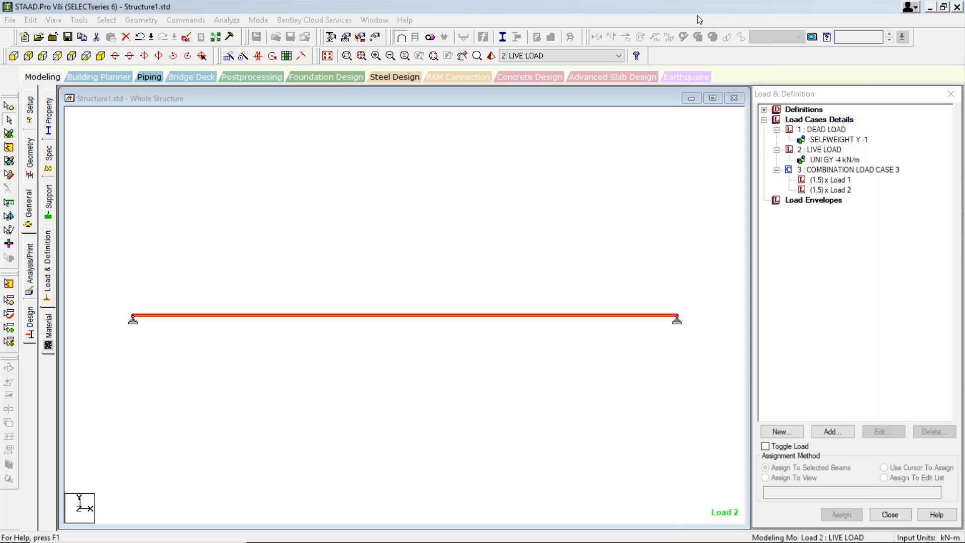
pyautogui.click(30, 266)
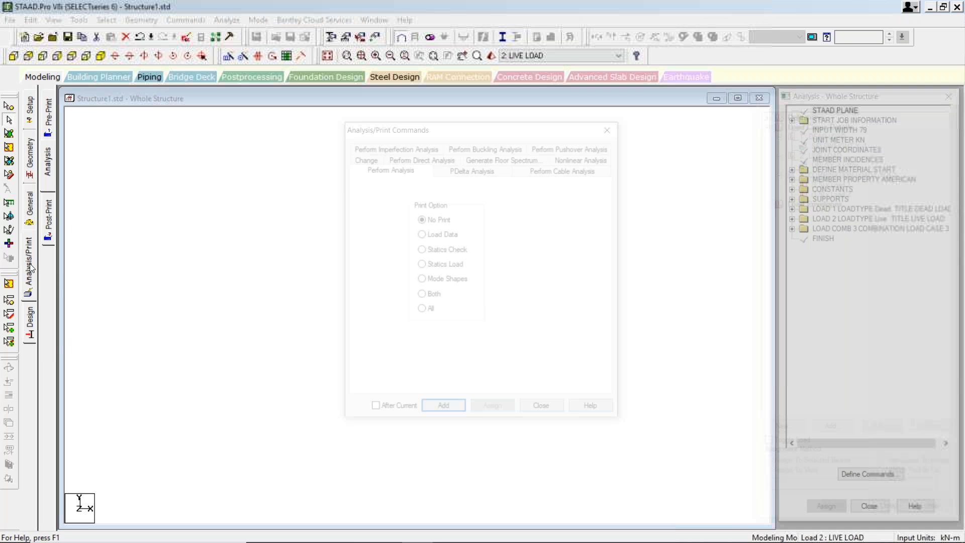
pyautogui.click(422, 312)
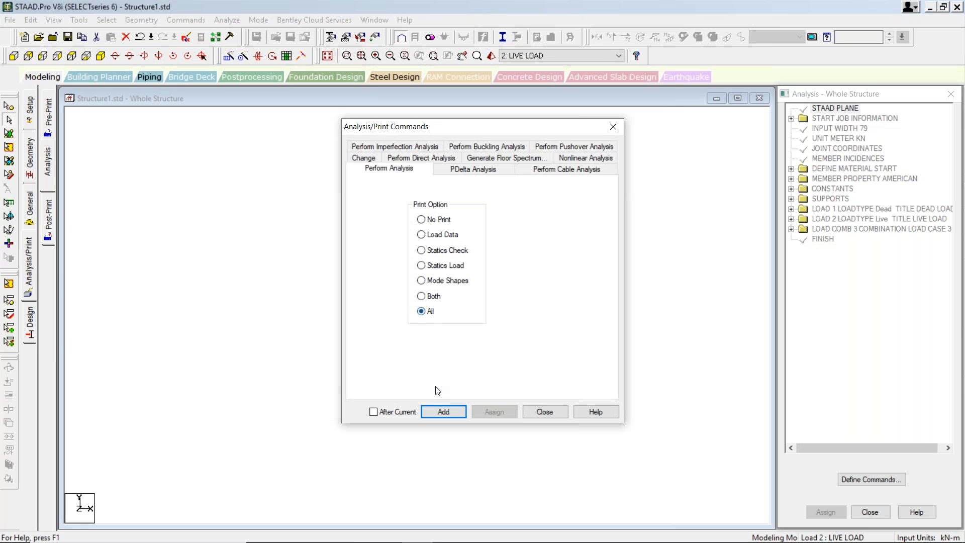
pyautogui.click(441, 415)
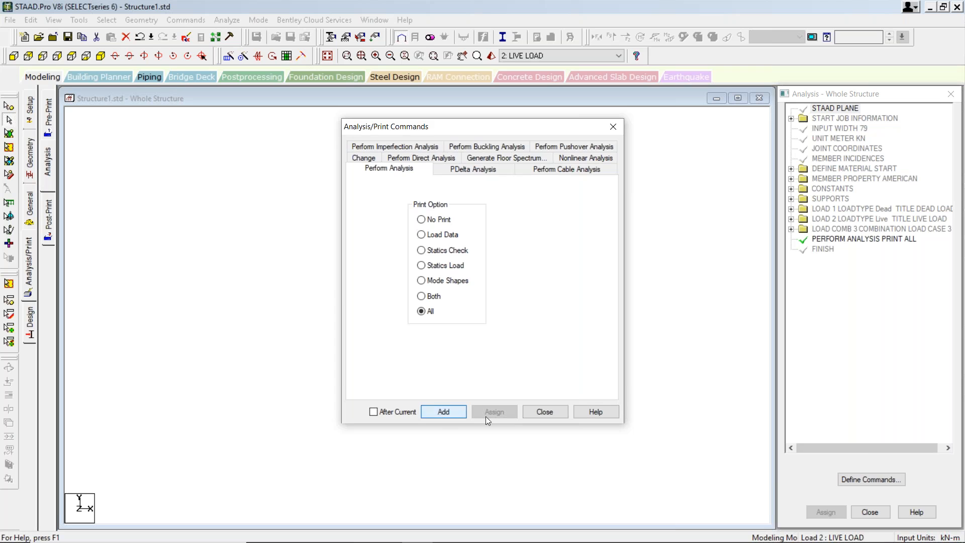
pyautogui.click(544, 413)
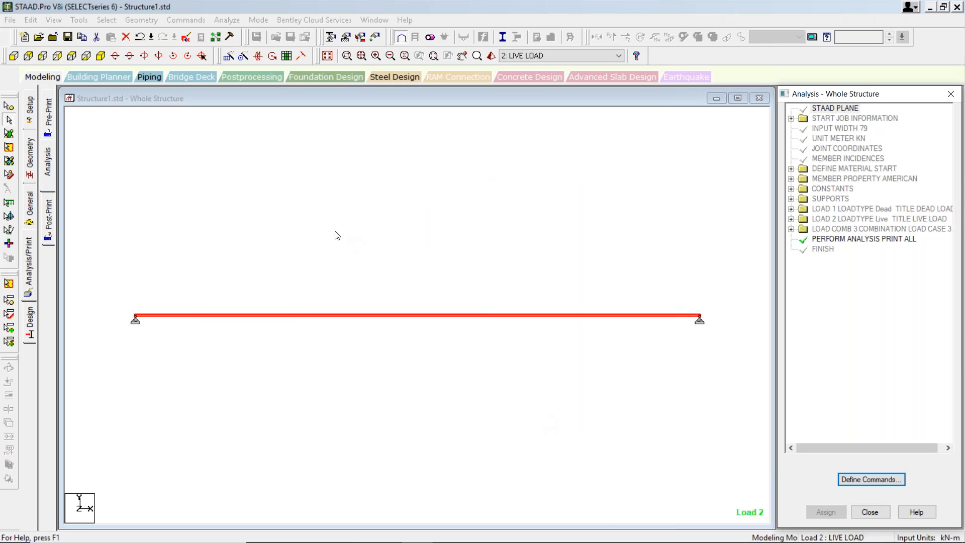
# Run the analysis, saving the modified structure, and finish with the View Output File option.
pyautogui.click(233, 21)
pyautogui.click(238, 33)
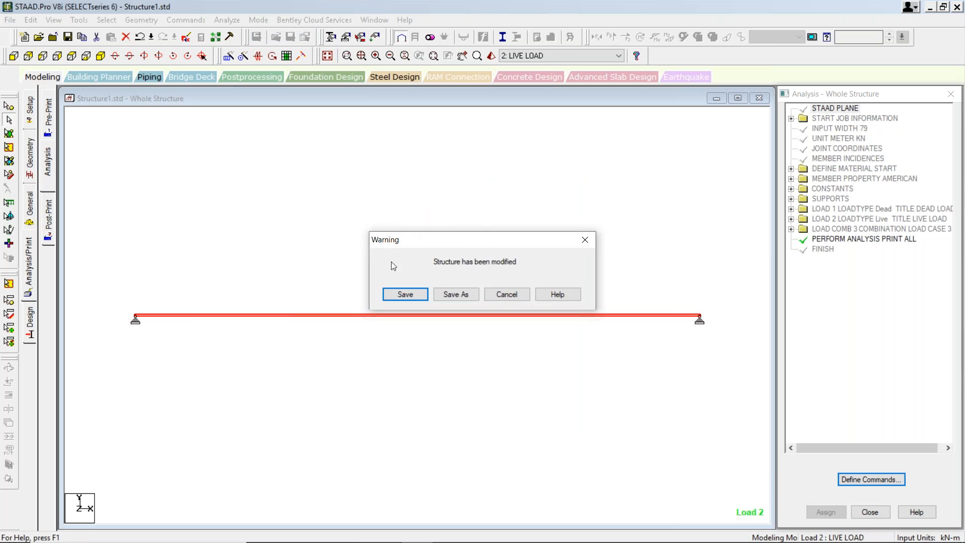
pyautogui.click(397, 296)
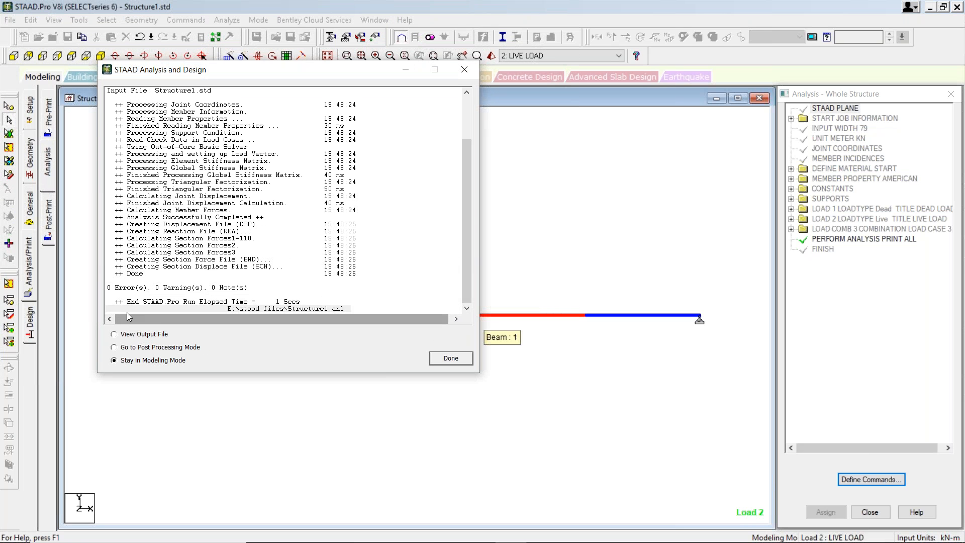
pyautogui.click(146, 333)
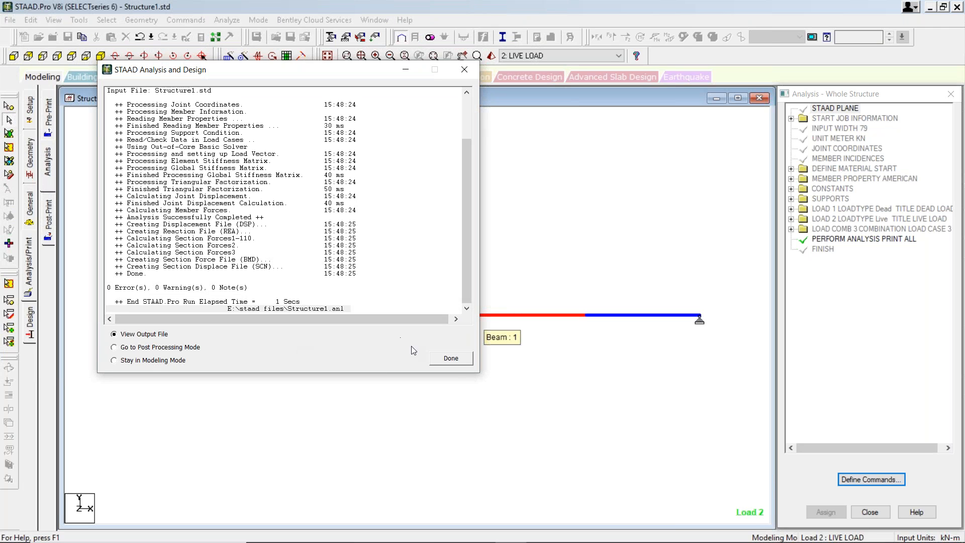
pyautogui.click(446, 359)
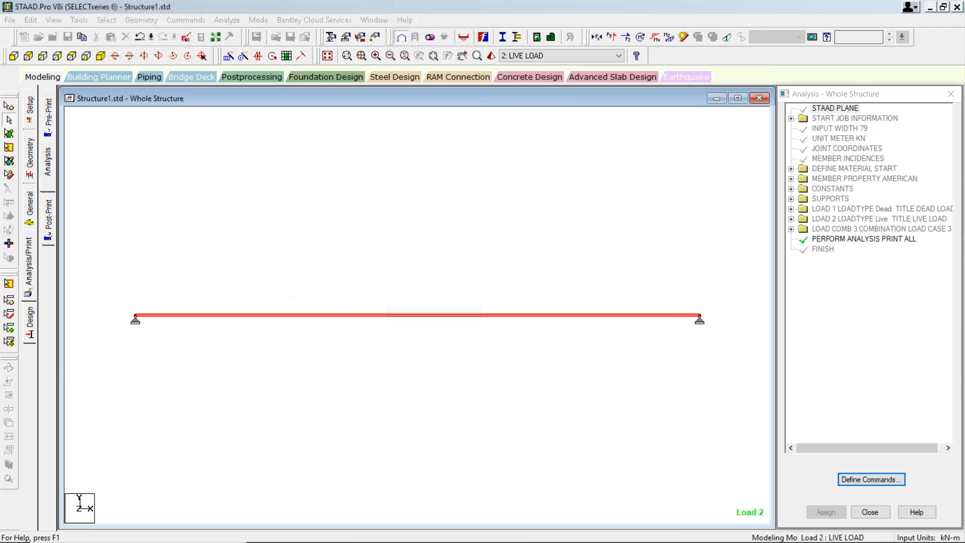
# Read through the analysis output from the input listing and problem statistics to the load case summaries and load combination 3.
pyautogui.scroll(-20, 453, 352)
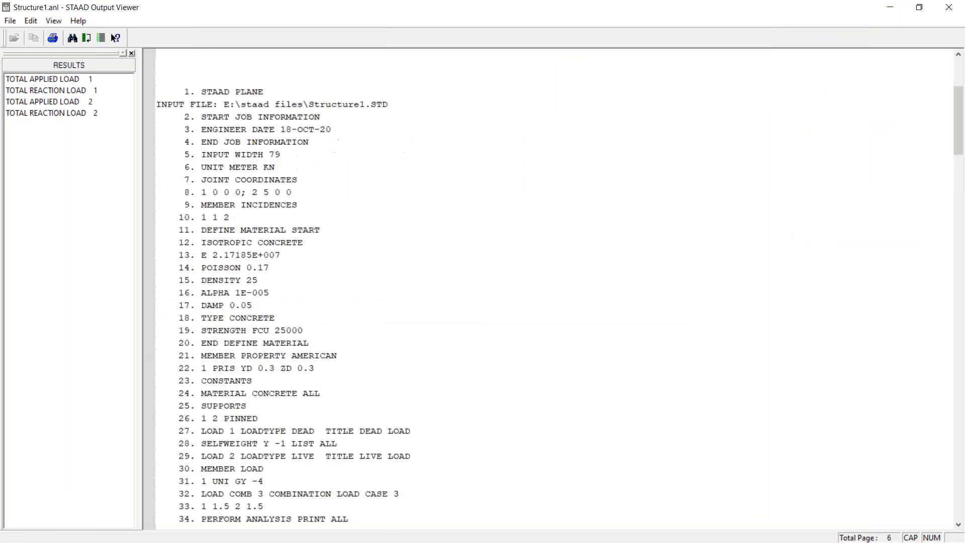
pyautogui.scroll(20, 553, 287)
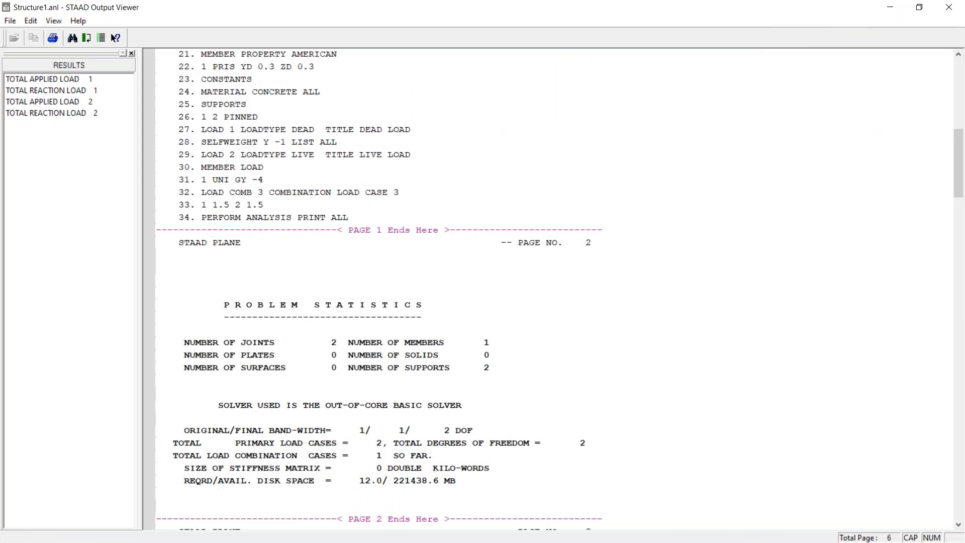
pyautogui.scroll(-5, 553, 287)
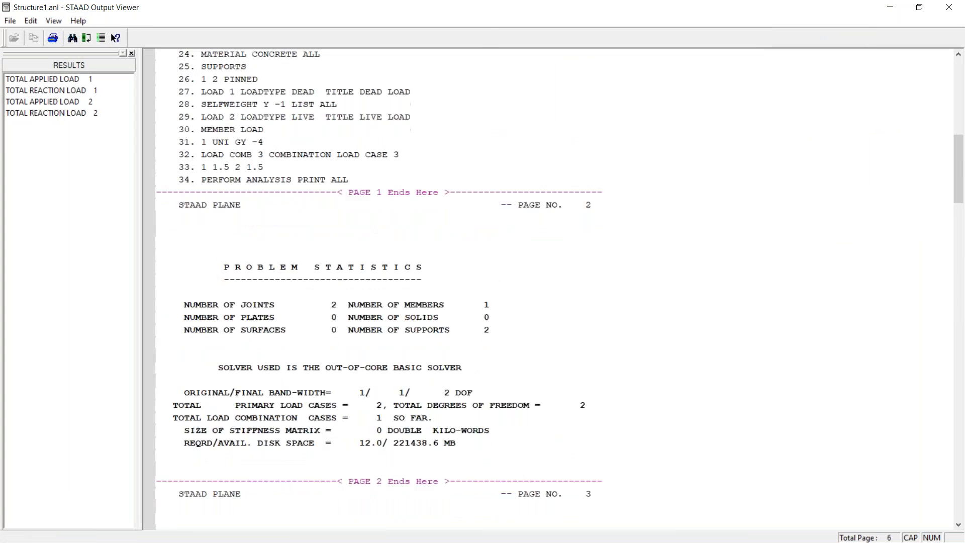
pyautogui.scroll(-4, 553, 287)
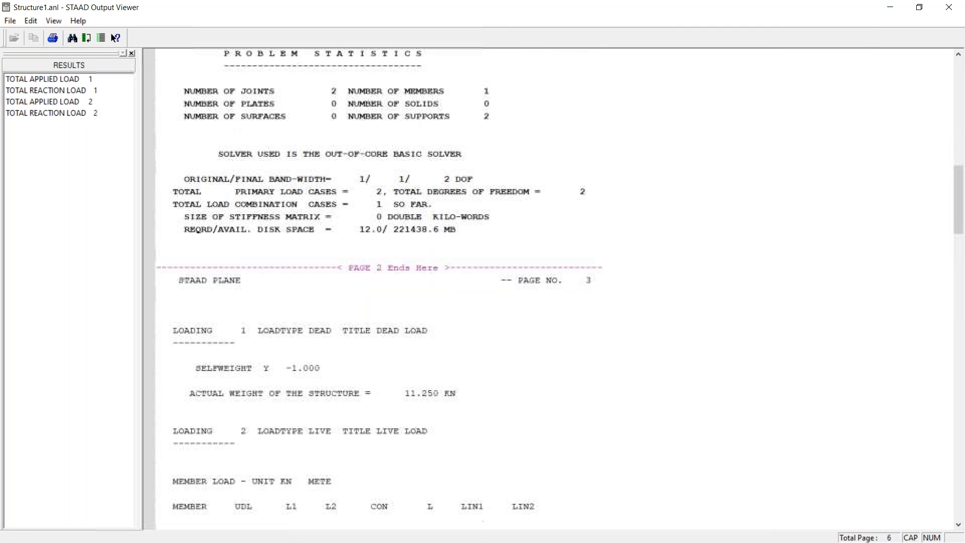
pyautogui.scroll(-1, 553, 287)
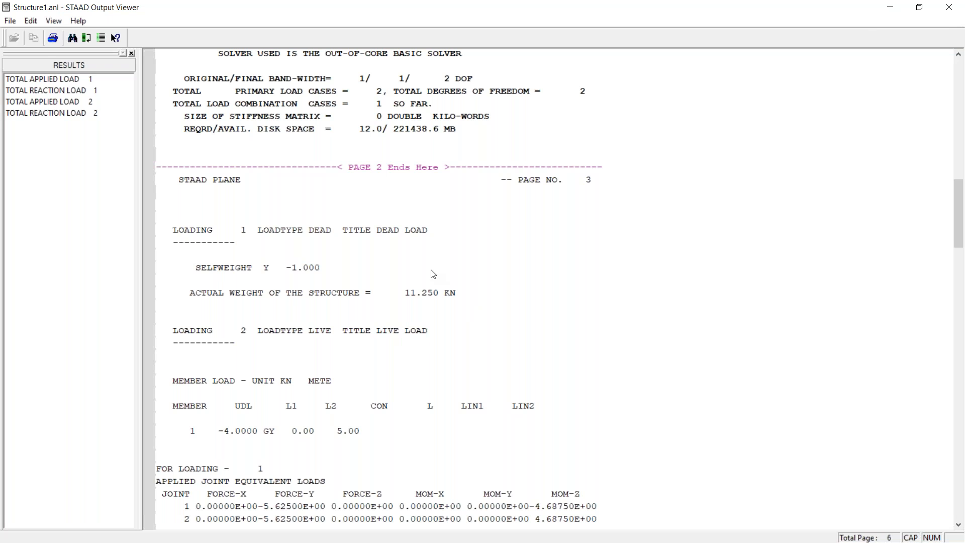
pyautogui.scroll(-2, 440, 271)
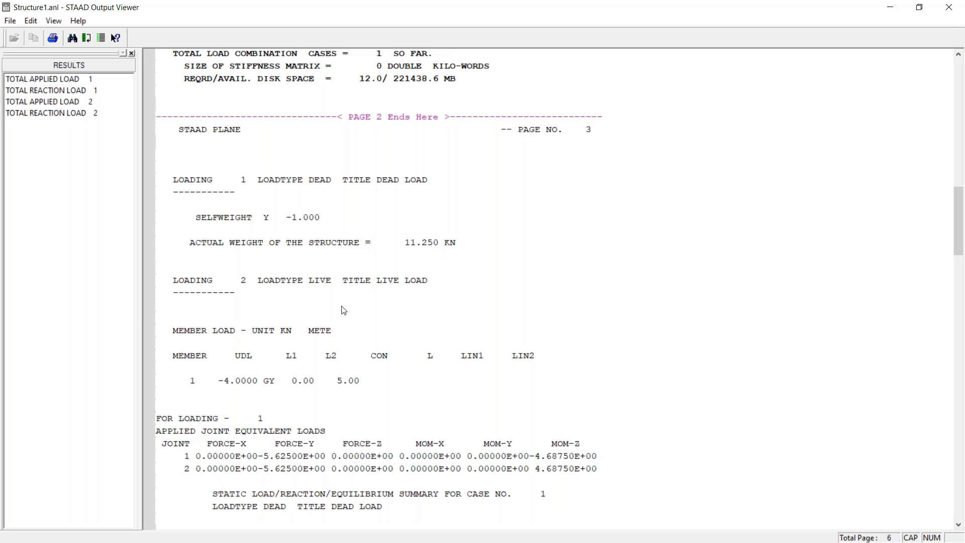
pyautogui.scroll(-4, 419, 347)
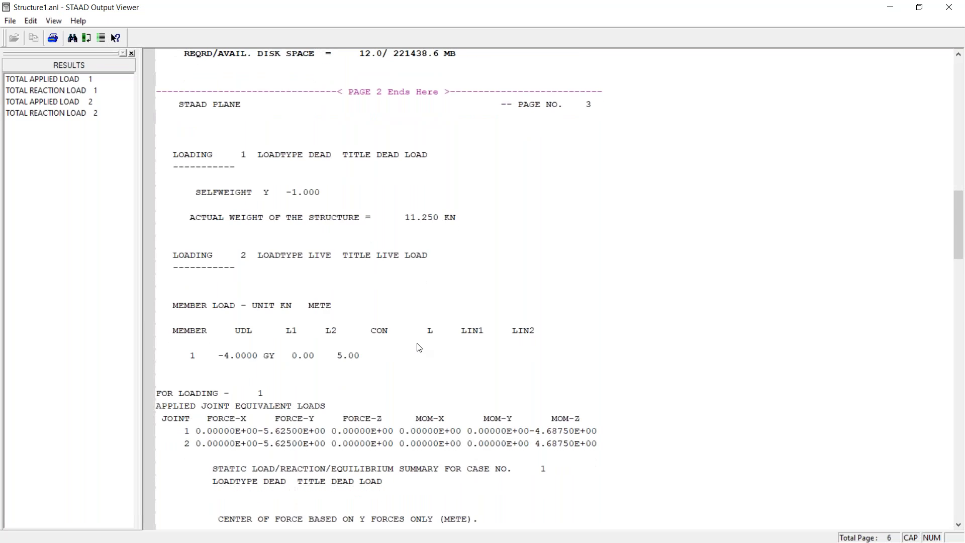
pyautogui.scroll(-20, 419, 347)
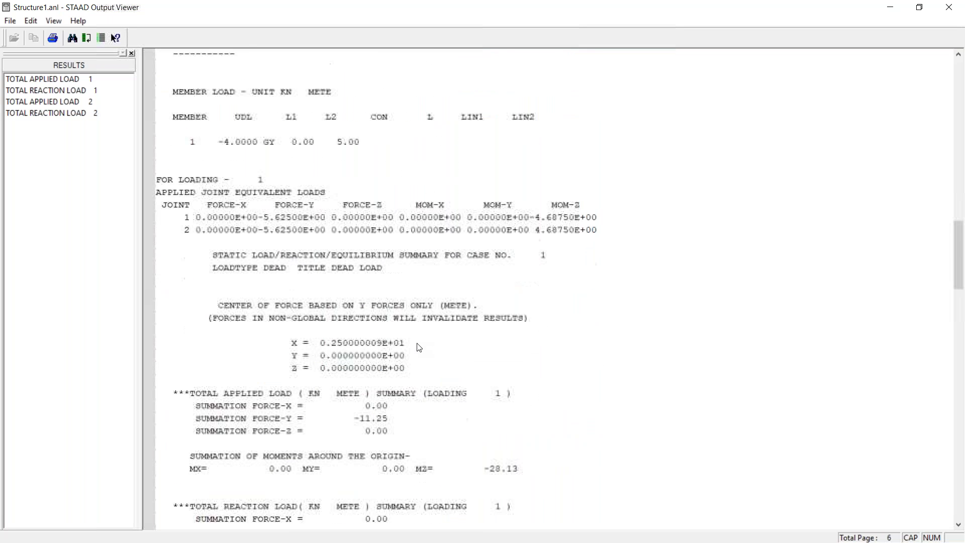
pyautogui.scroll(-6, 419, 347)
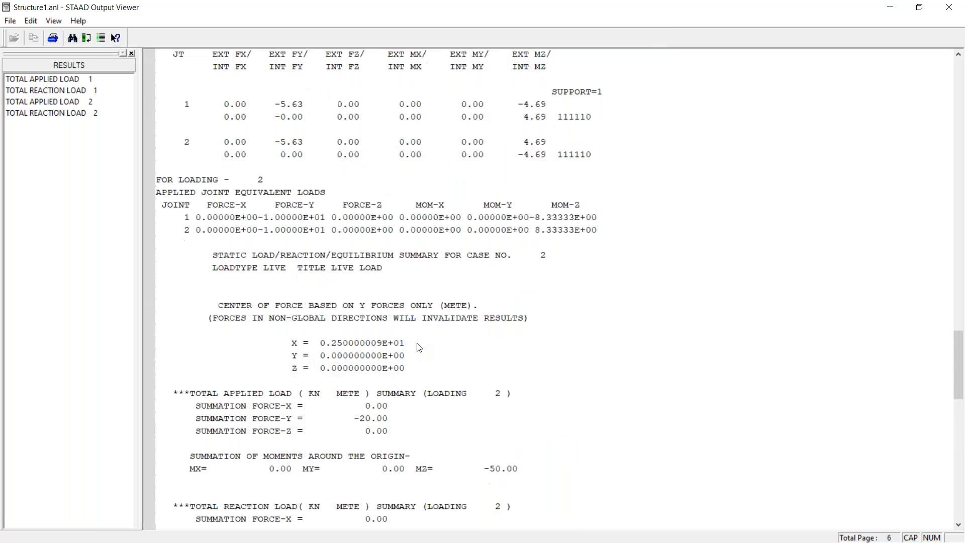
pyautogui.scroll(-12, 419, 347)
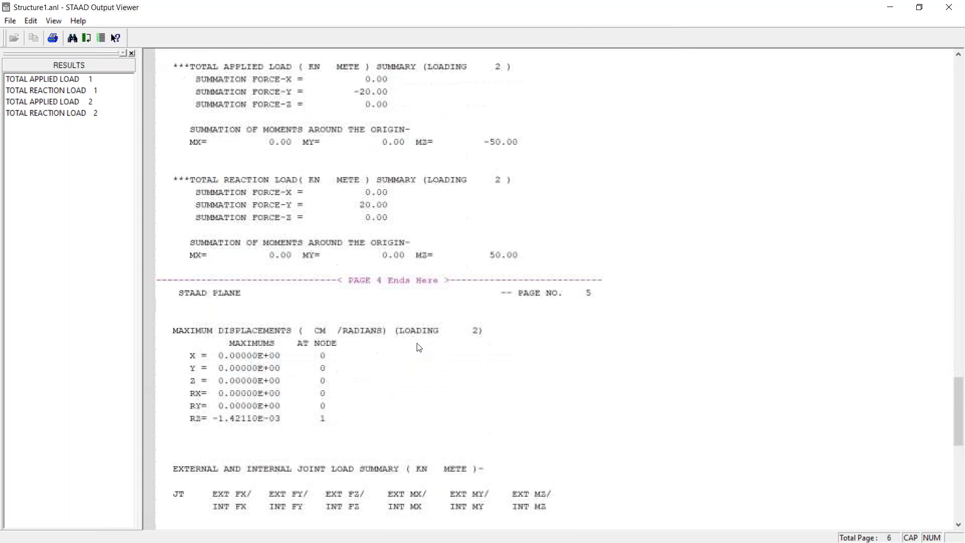
pyautogui.scroll(-5, 419, 347)
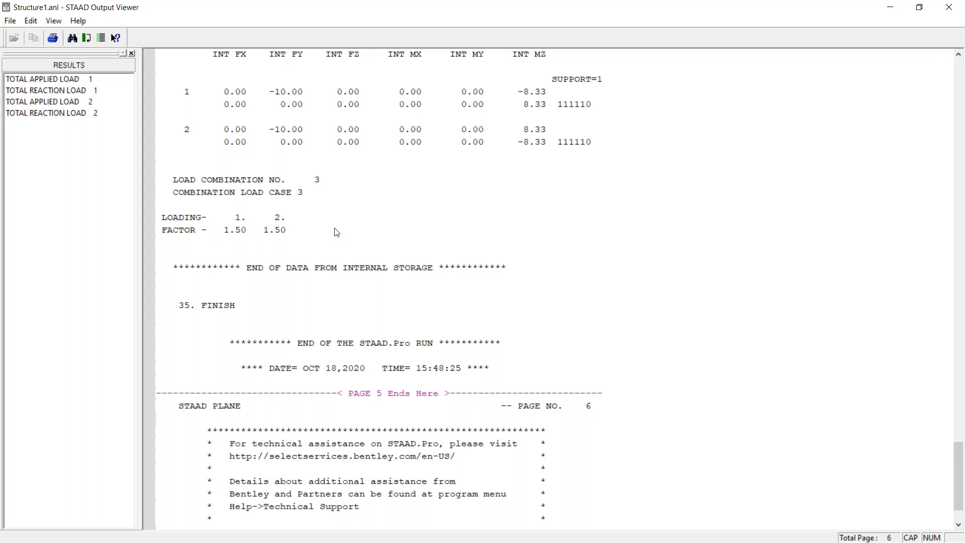
# Review the live load case's joint loads, maximum displacements and applied and reaction load totals, and close the output file.
pyautogui.scroll(-2, 337, 232)
pyautogui.scroll(1, 336, 232)
pyautogui.scroll(6, 337, 232)
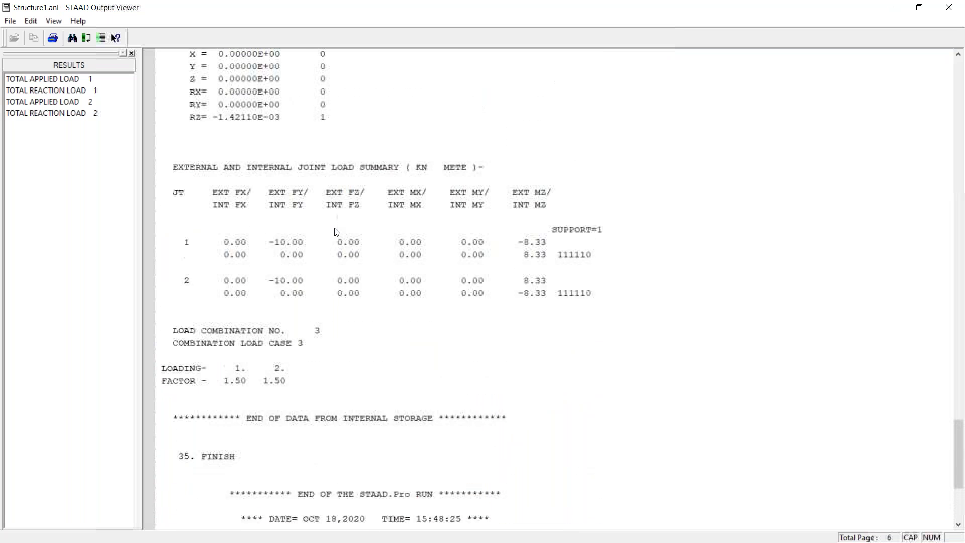
pyautogui.scroll(3, 337, 232)
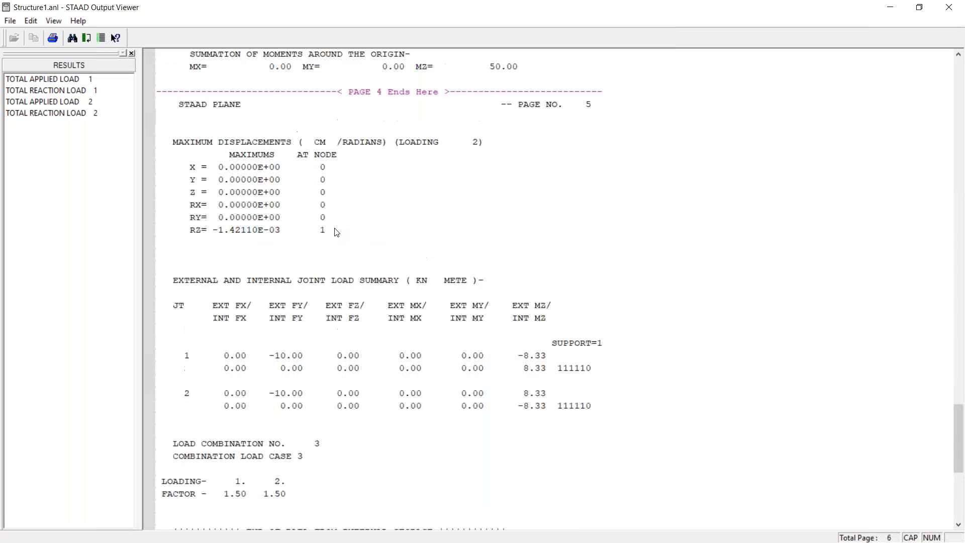
pyautogui.scroll(1, 336, 232)
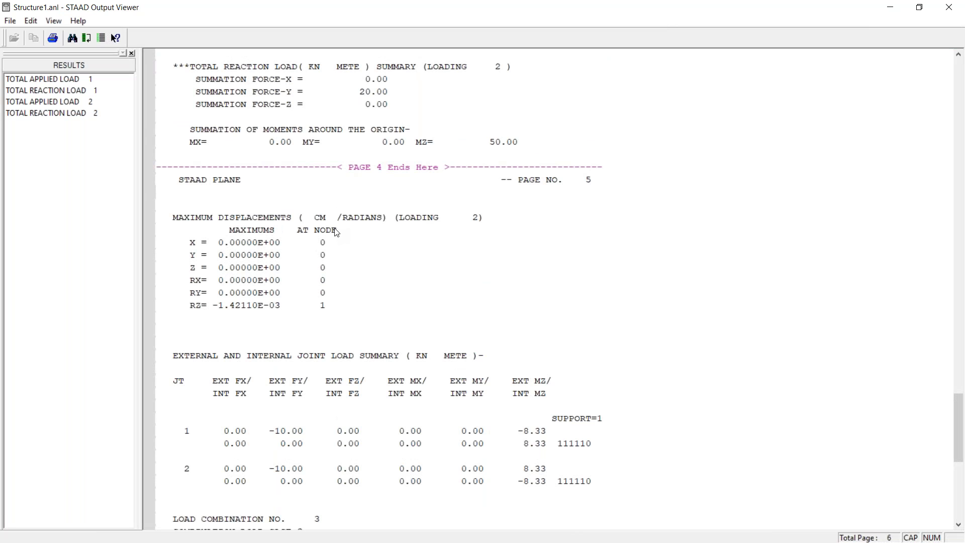
pyautogui.scroll(7, 337, 232)
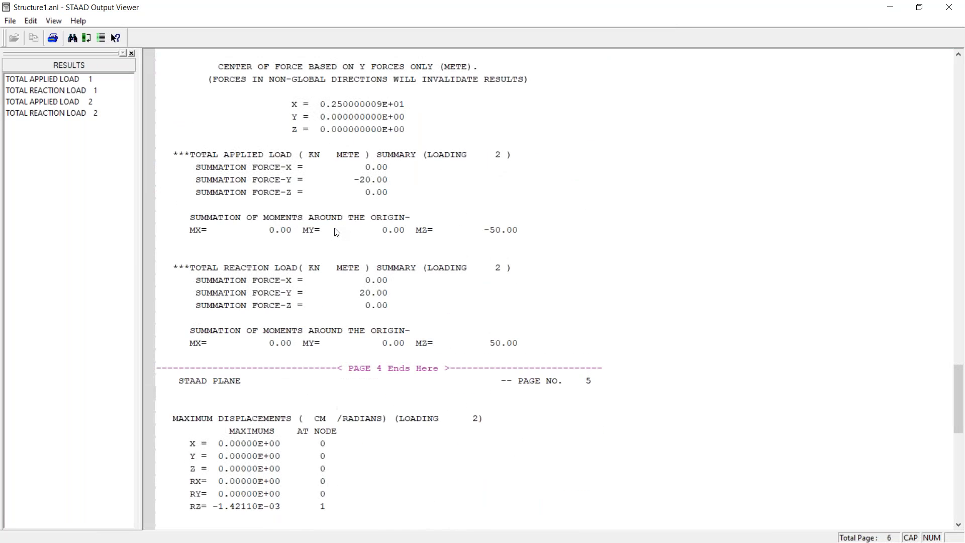
pyautogui.scroll(1, 337, 232)
pyautogui.scroll(-1, 336, 232)
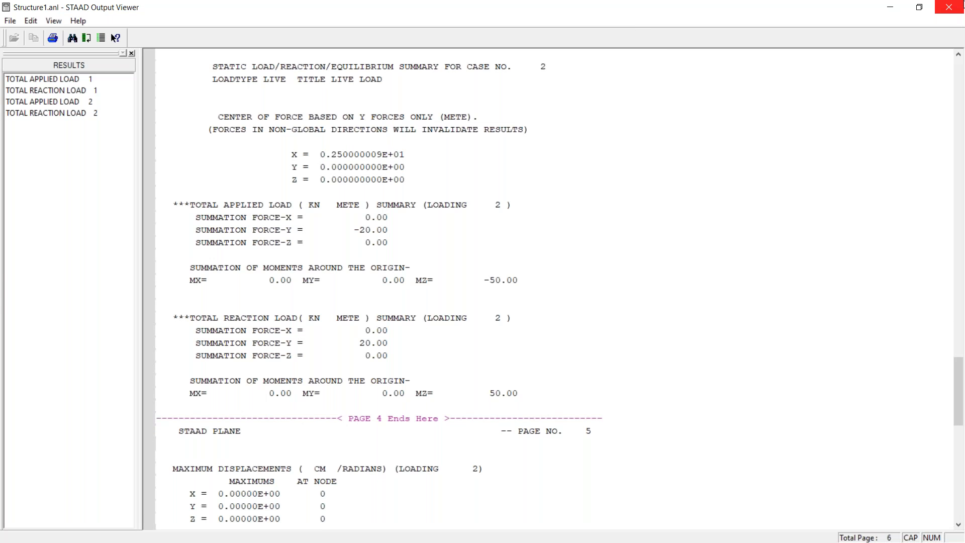
pyautogui.click(955, 5)
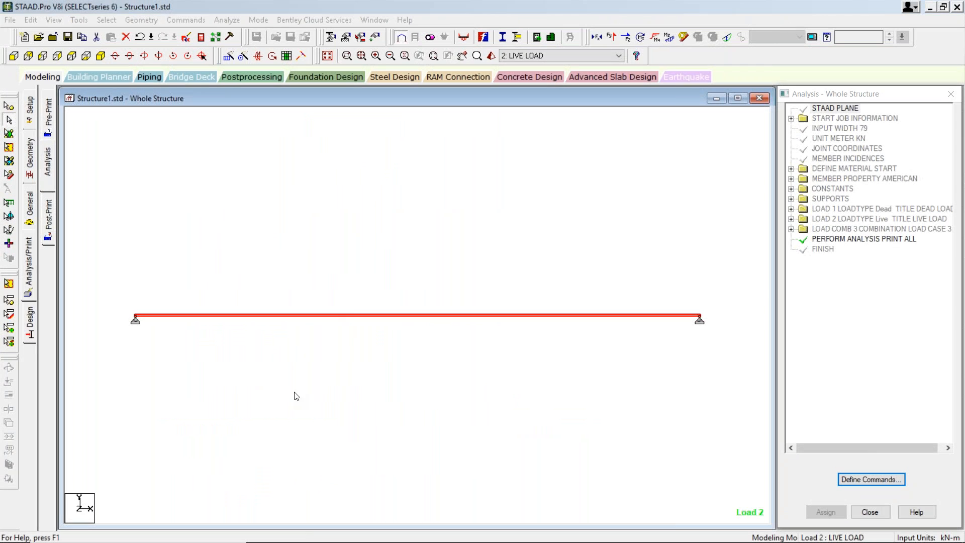
# Show the beam's Bending-Z diagram for load case 3, the combination load case.
pyautogui.doubleClick(351, 318)
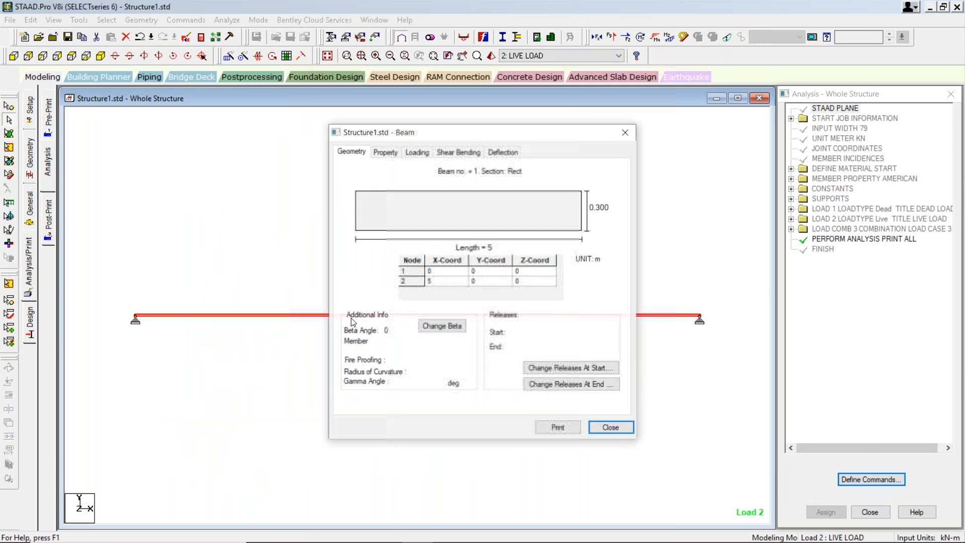
pyautogui.moveTo(524, 138); pyautogui.dragTo(448, 135)
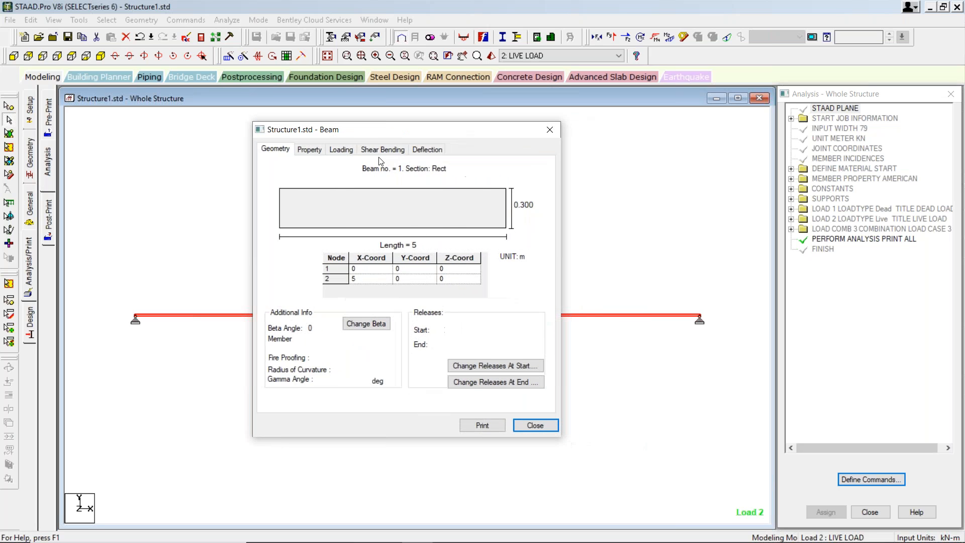
pyautogui.click(380, 150)
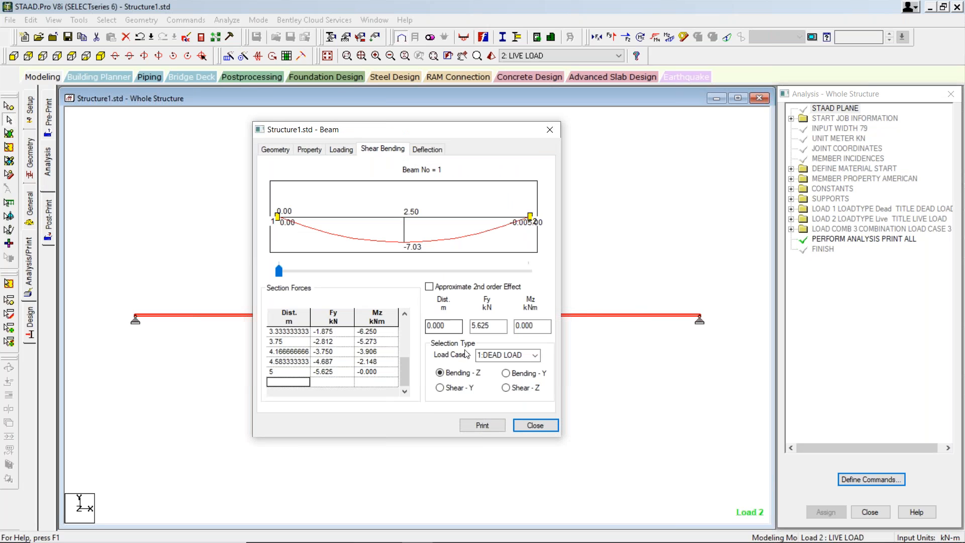
pyautogui.click(517, 355)
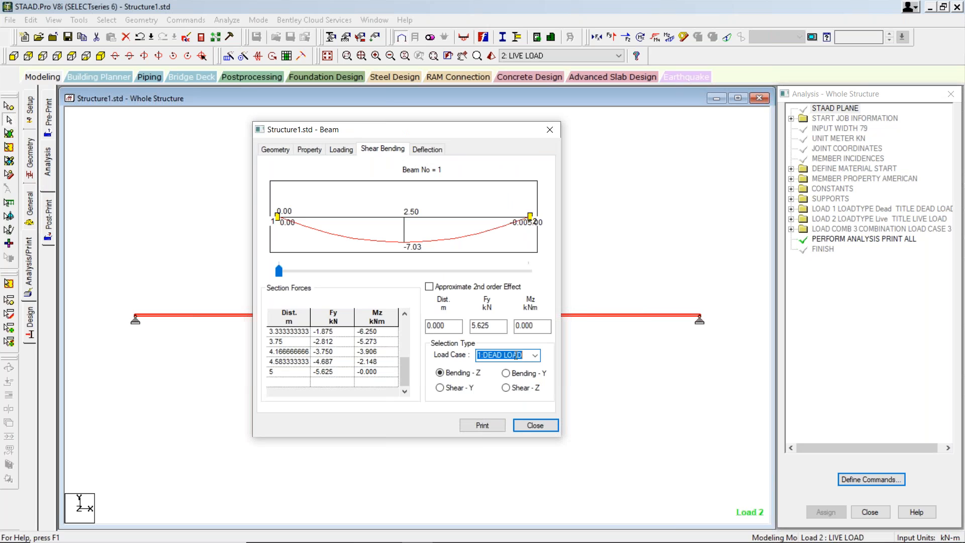
pyautogui.click(536, 355)
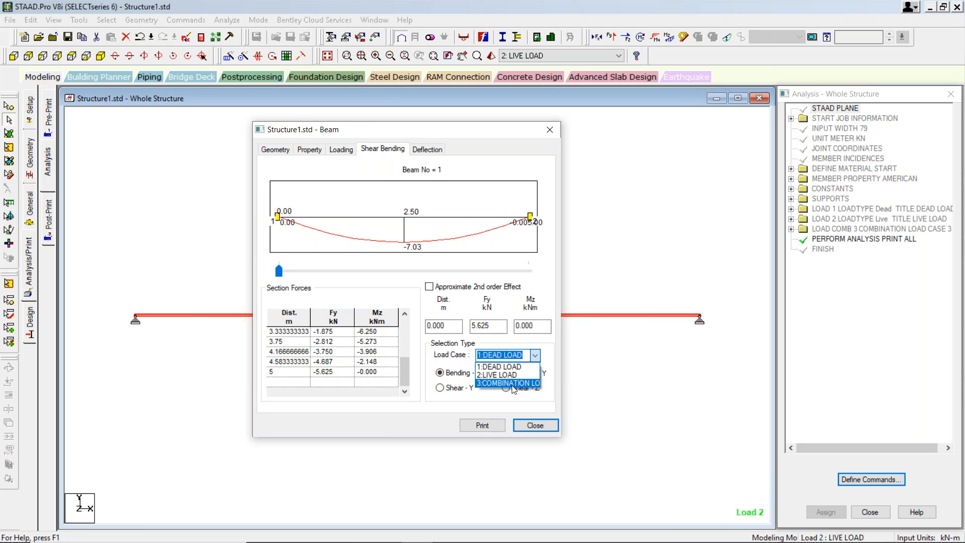
pyautogui.click(513, 384)
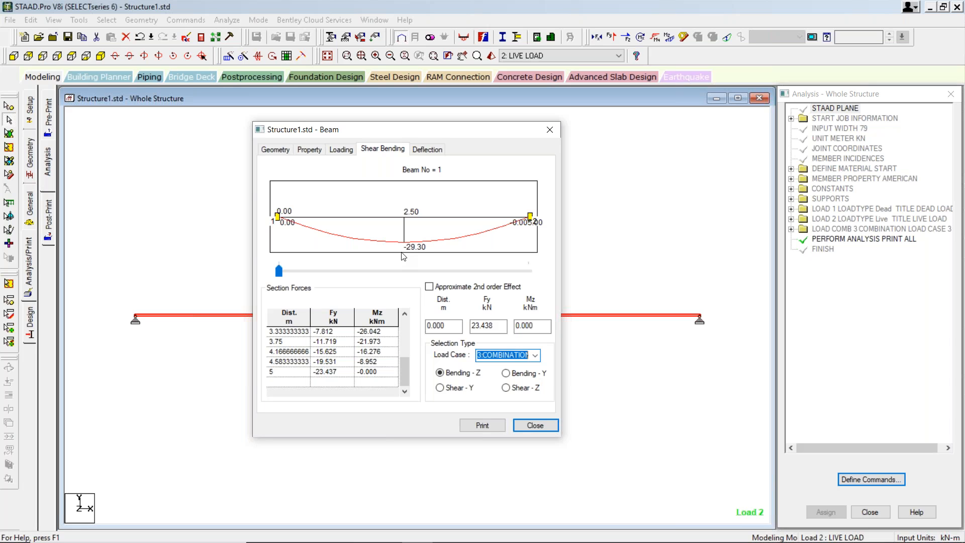
# Compare the beam's Shear-Y and Bending-Z diagrams for the combination load case, and close the beam's details.
pyautogui.click(440, 389)
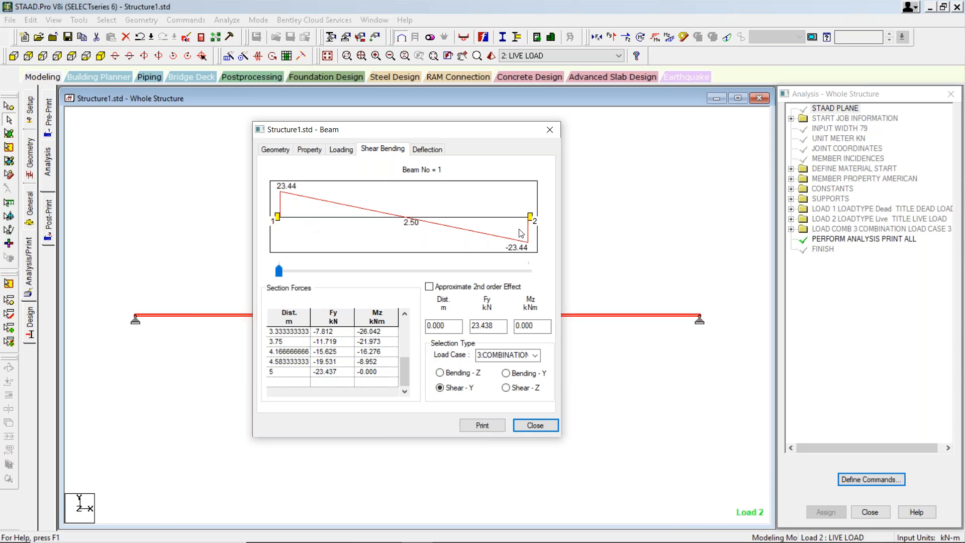
pyautogui.click(440, 373)
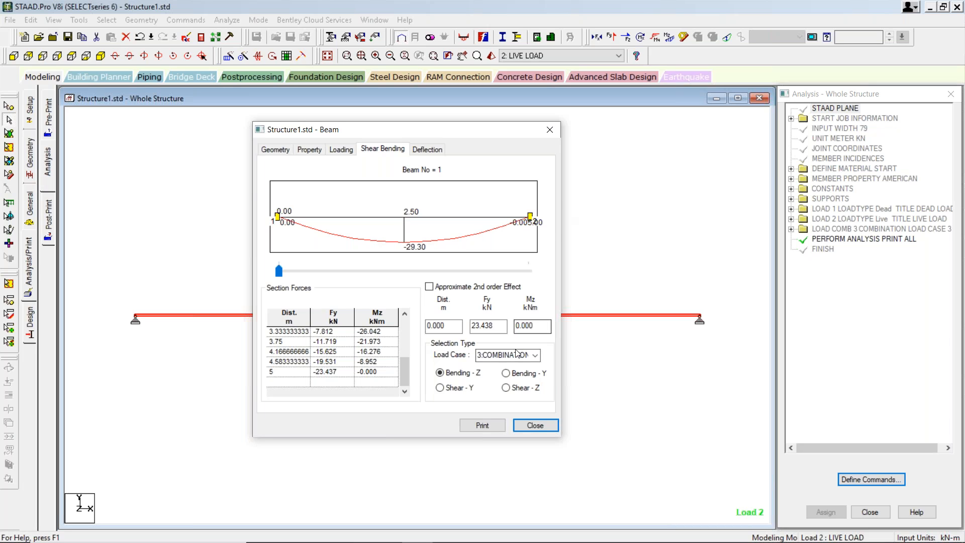
pyautogui.click(441, 388)
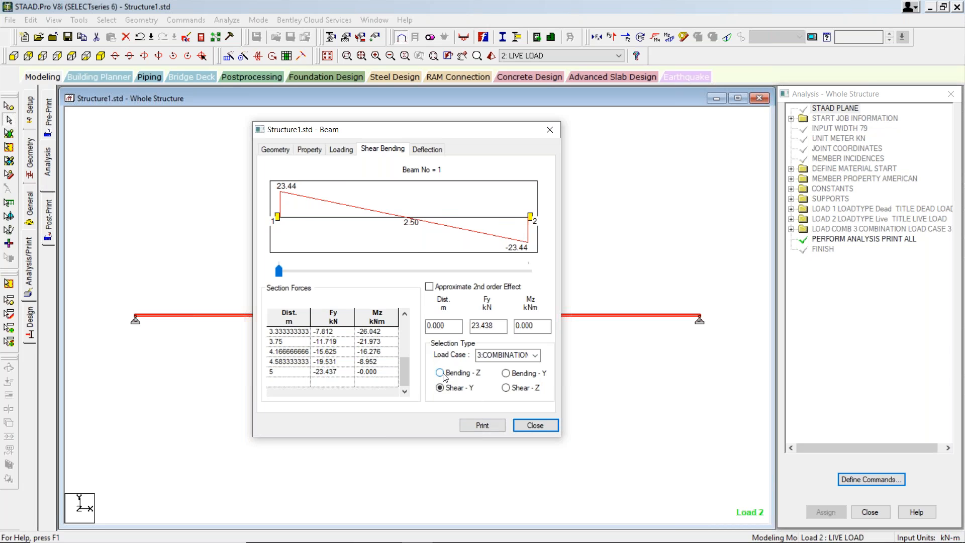
pyautogui.click(443, 374)
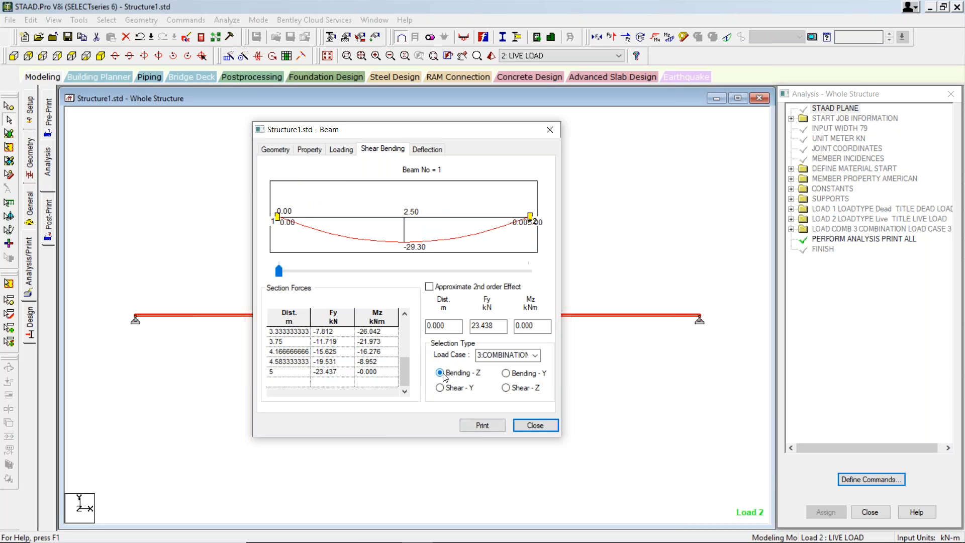
pyautogui.click(534, 427)
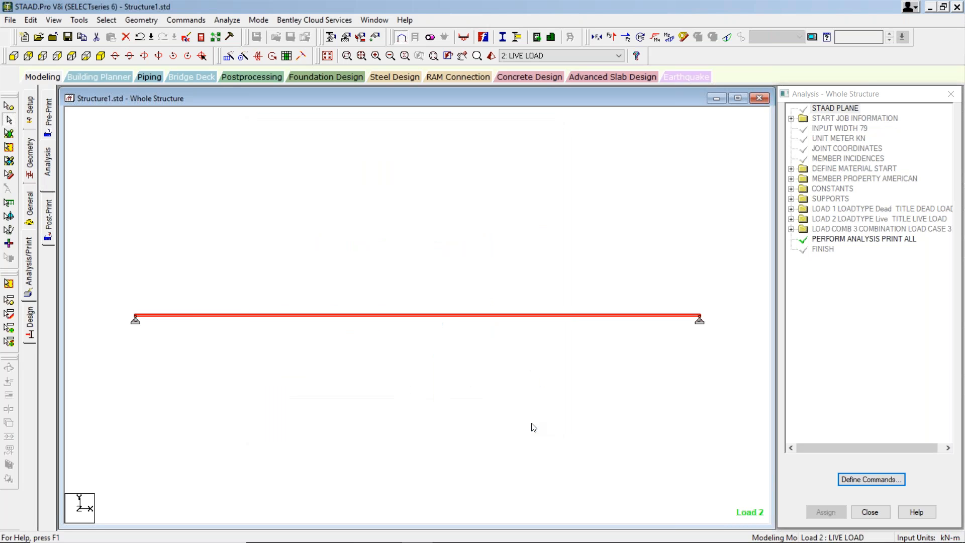
# Reopen the beam's shear and bending results and show the Shear-Y diagram for the DEAD LOAD case.
pyautogui.doubleClick(406, 317)
pyautogui.click(459, 152)
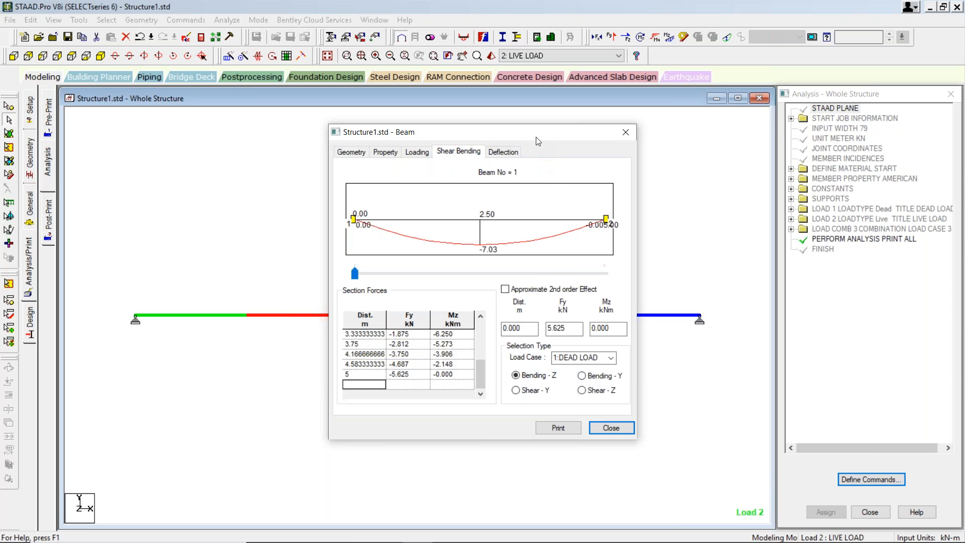
pyautogui.moveTo(520, 135); pyautogui.dragTo(494, 133)
pyautogui.moveTo(413, 135); pyautogui.dragTo(404, 127)
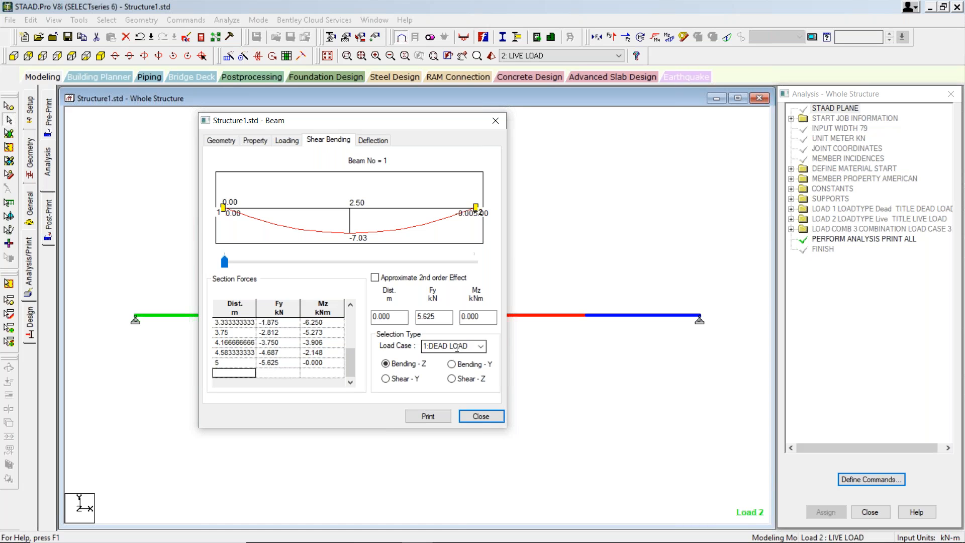
pyautogui.click(384, 381)
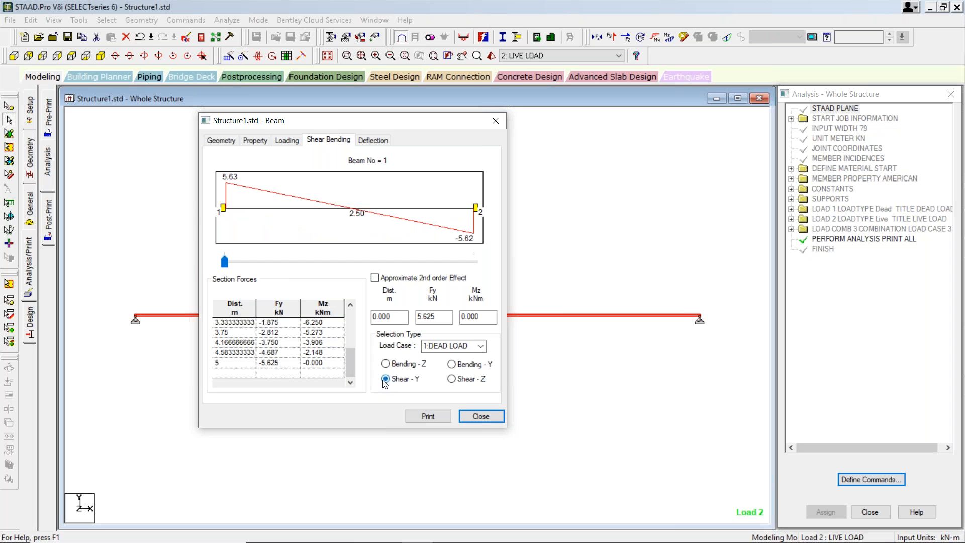
# Show the beam's Bending-Z diagram for the DEAD LOAD case and close the beam's details.
pyautogui.click(385, 364)
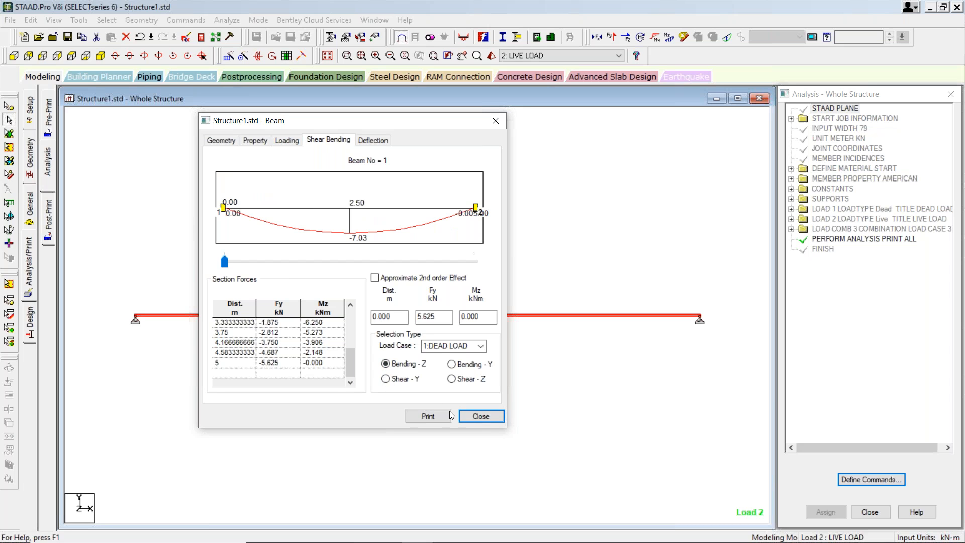
pyautogui.click(479, 417)
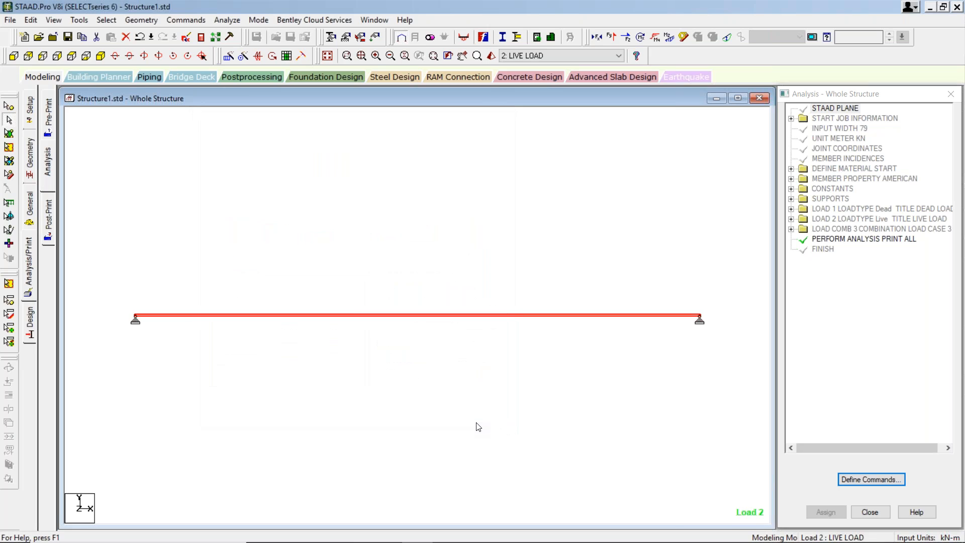
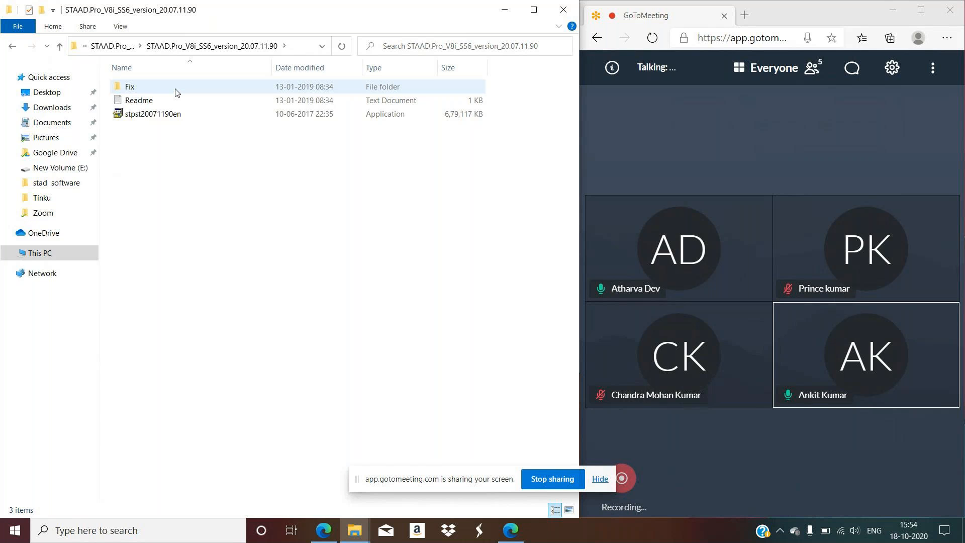
# In File Explorer, open the Fix folder and copy Bentley.liclib.10.dll and Bentley.liclib.10.nogui.dll.
pyautogui.doubleClick(176, 92)
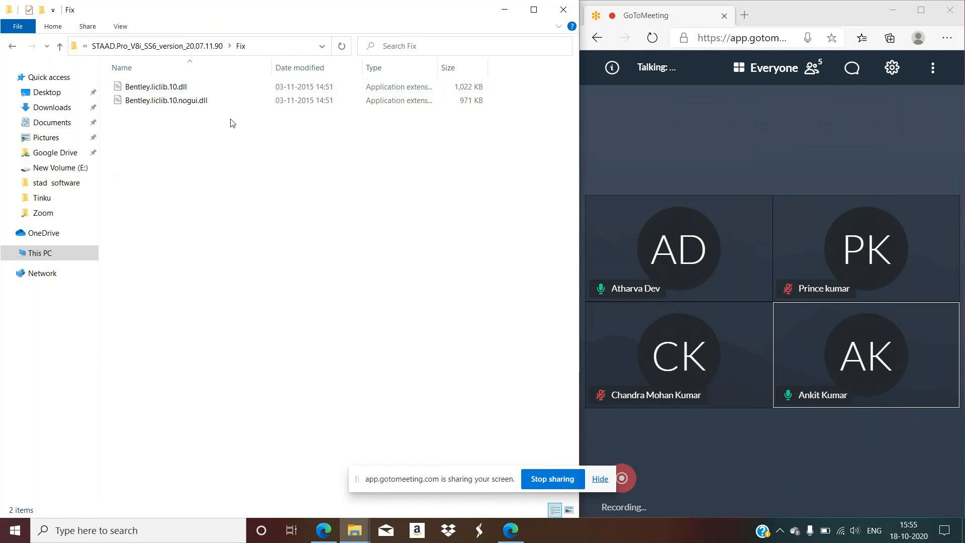
pyautogui.moveTo(259, 122); pyautogui.dragTo(103, 81)
pyautogui.rightClick(103, 82)
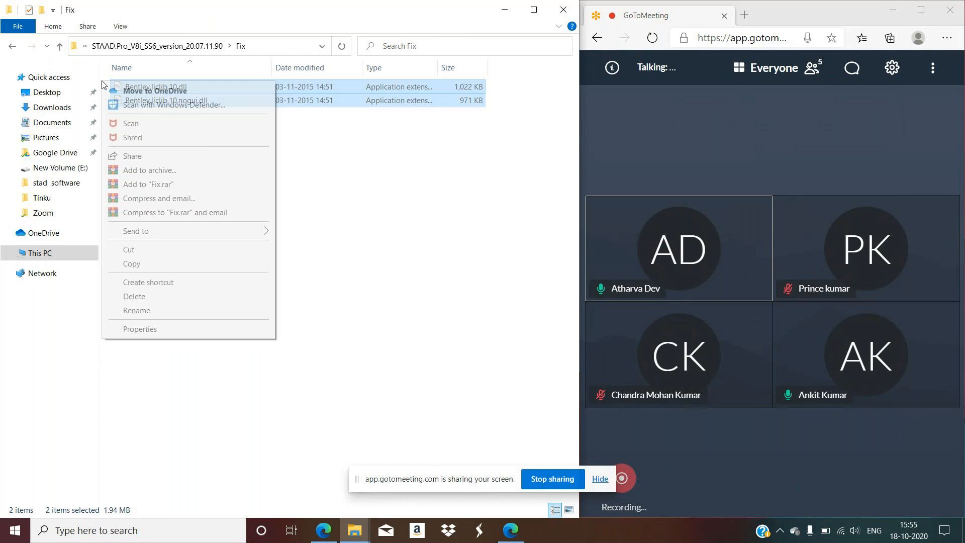
pyautogui.click(220, 264)
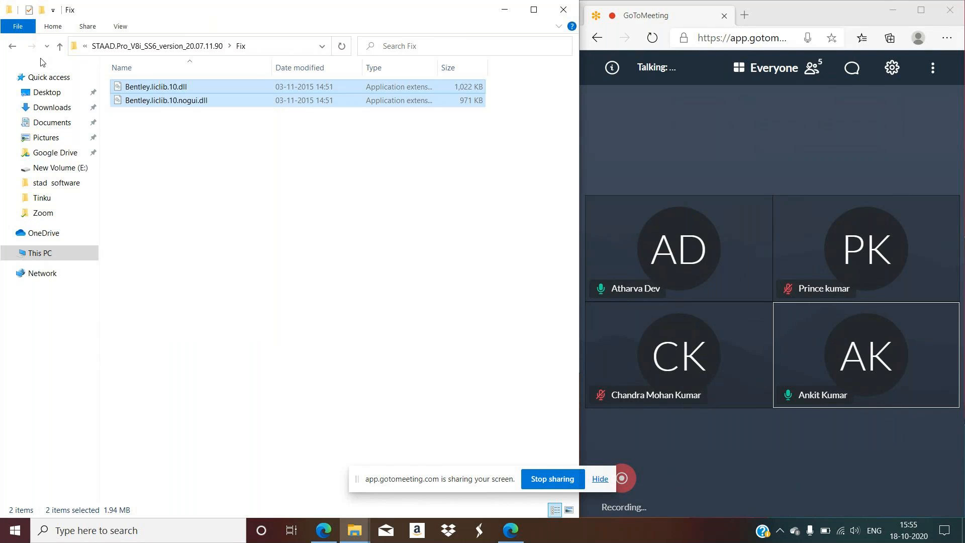
# Go back to This PC and open the SProV8i SS6 folder on the Windows (C:) drive.
pyautogui.click(12, 50)
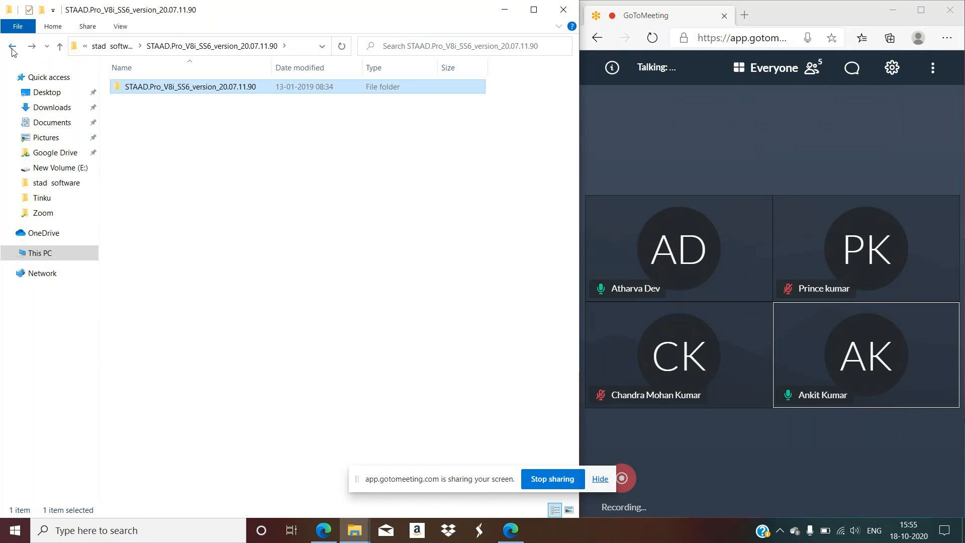
pyautogui.click(12, 49)
pyautogui.click(13, 49)
pyautogui.click(12, 50)
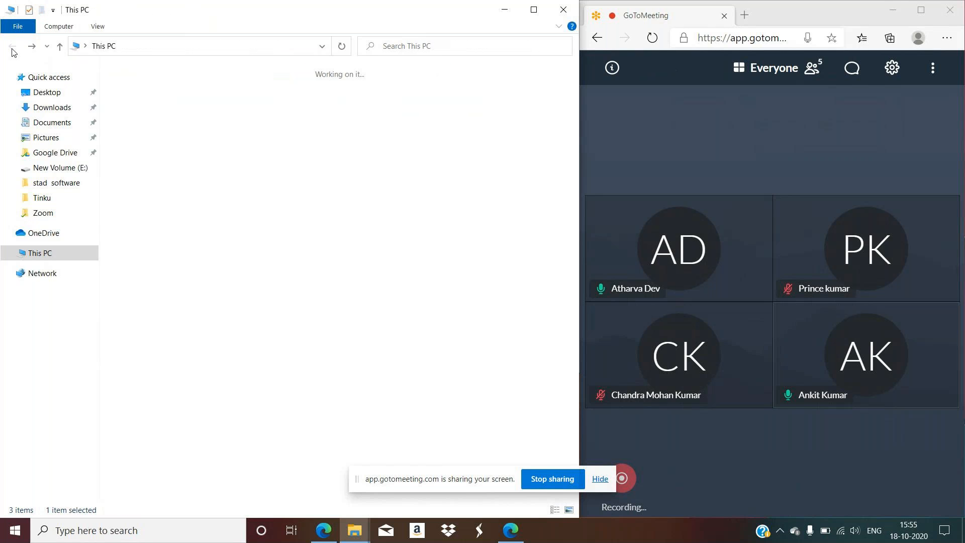
pyautogui.click(196, 251)
pyautogui.doubleClick(196, 252)
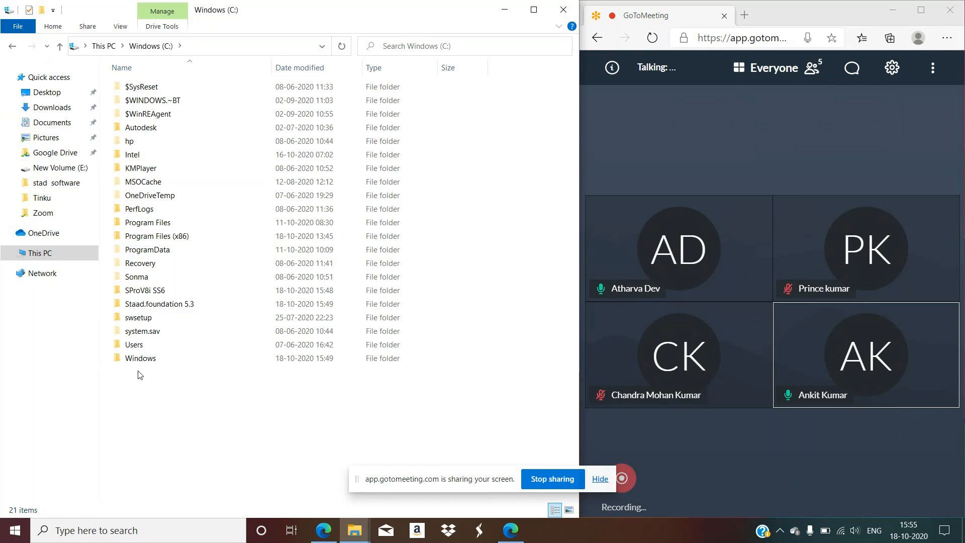
pyautogui.doubleClick(152, 289)
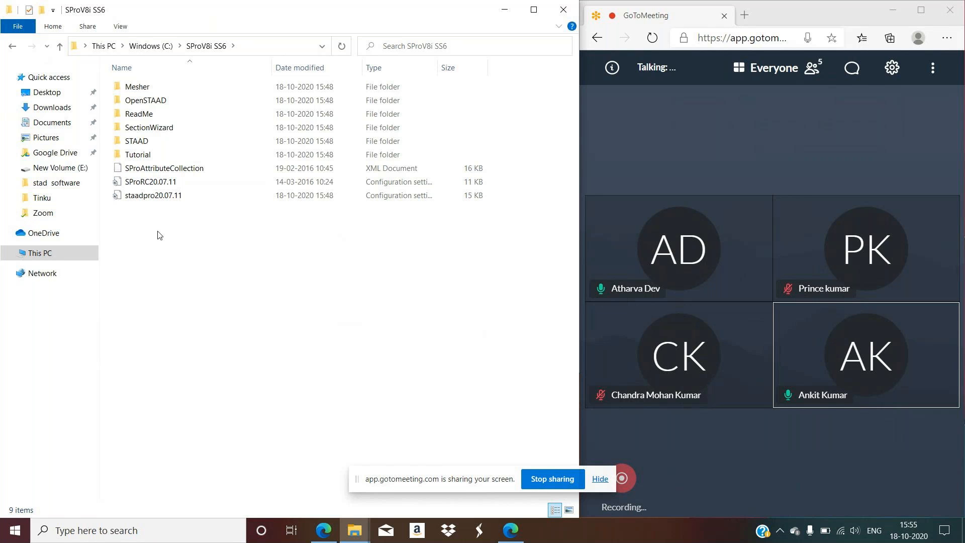
# Paste the two copied DLL files into the Mesher folder, replacing the files with the same names.
pyautogui.doubleClick(137, 86)
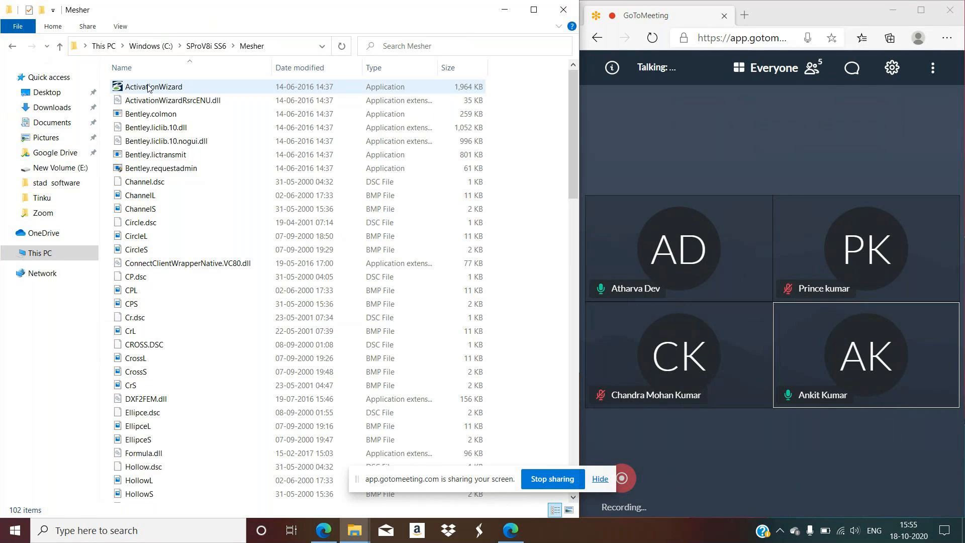
pyautogui.scroll(-4, 196, 322)
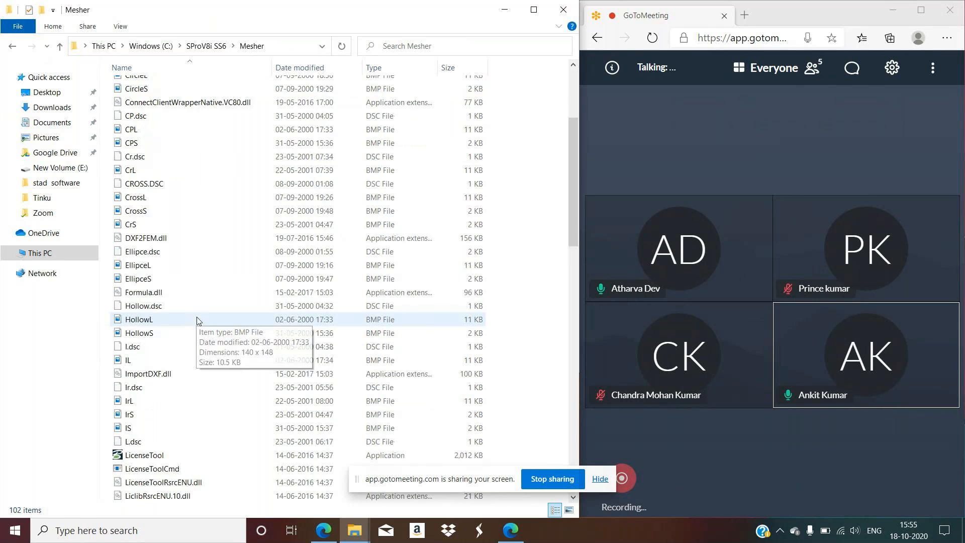
pyautogui.scroll(-4, 197, 320)
pyautogui.rightClick(245, 259)
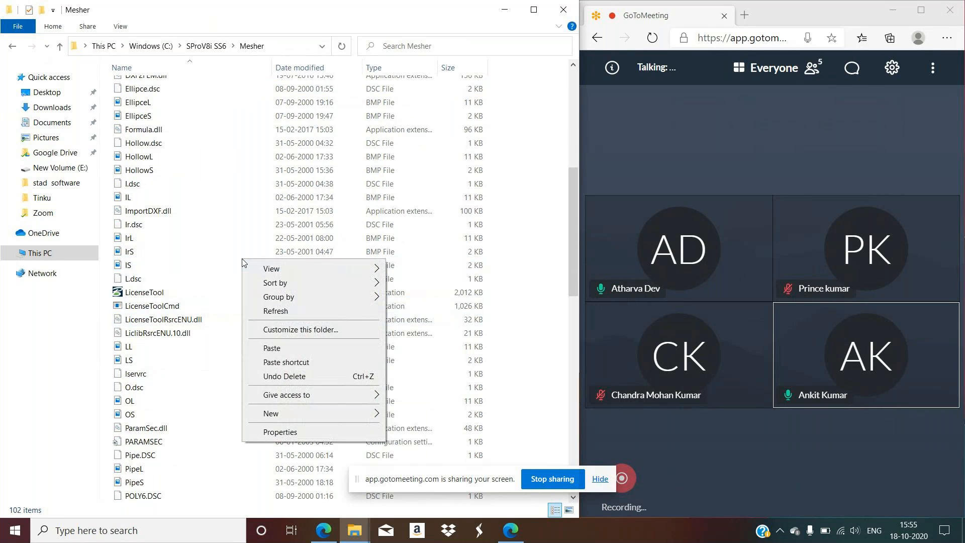
pyautogui.click(259, 346)
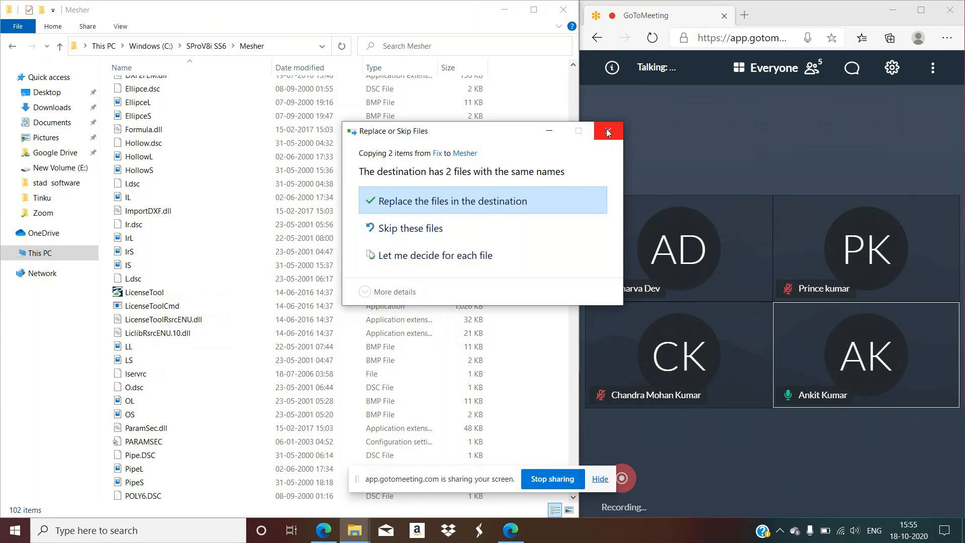
pyautogui.click(431, 203)
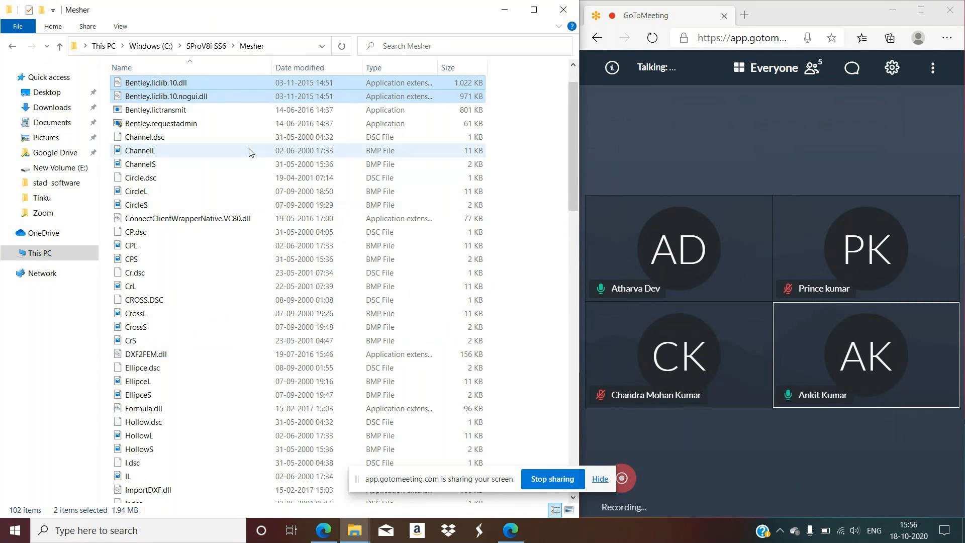
# Retrace the path from This PC to C:\SProV8i SS6\Mesher, check its Bentley.liclib DLL files, and return to SProV8i SS6.
pyautogui.click(12, 46)
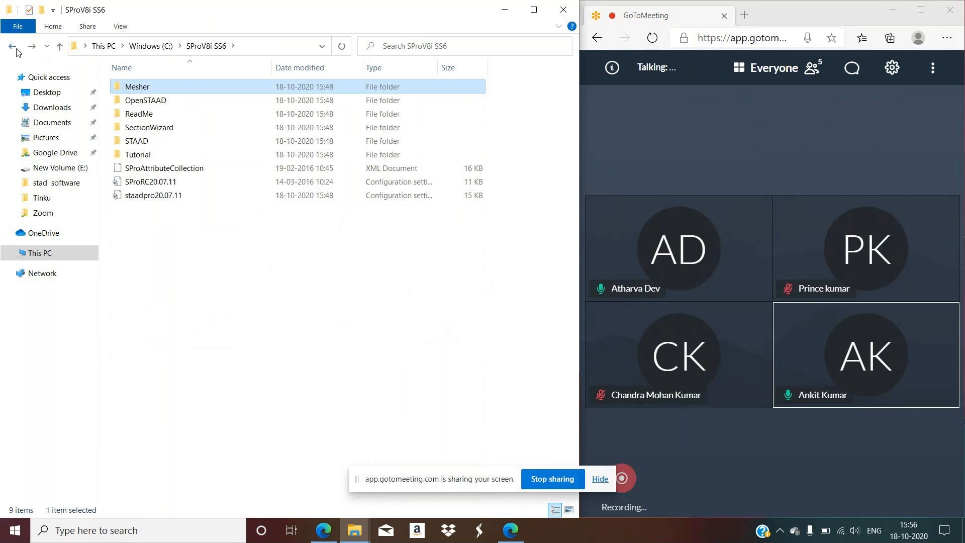
pyautogui.click(12, 46)
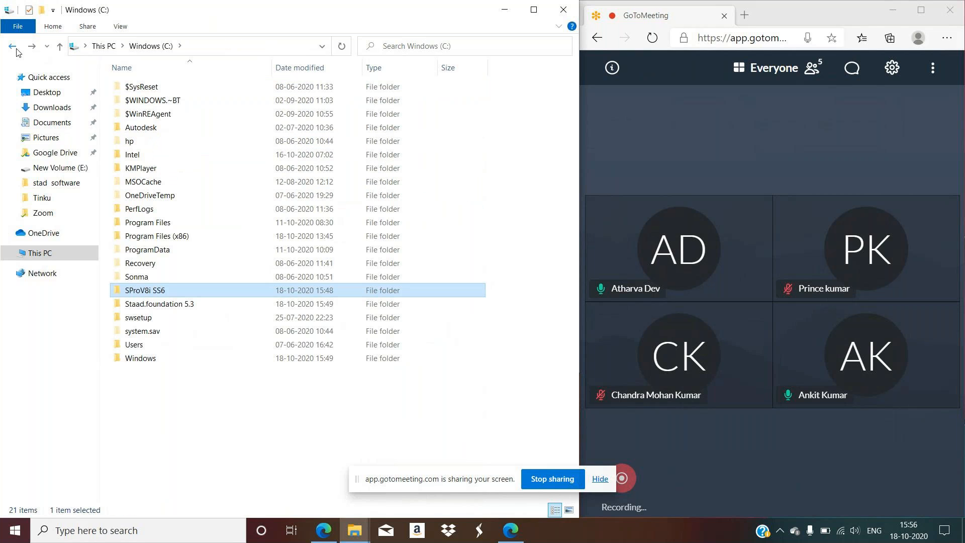
pyautogui.click(17, 50)
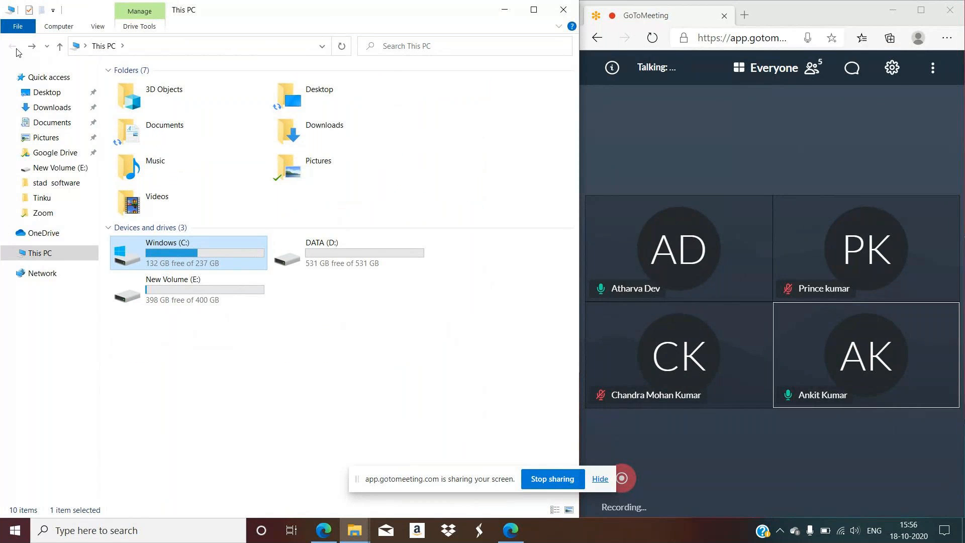
pyautogui.doubleClick(190, 253)
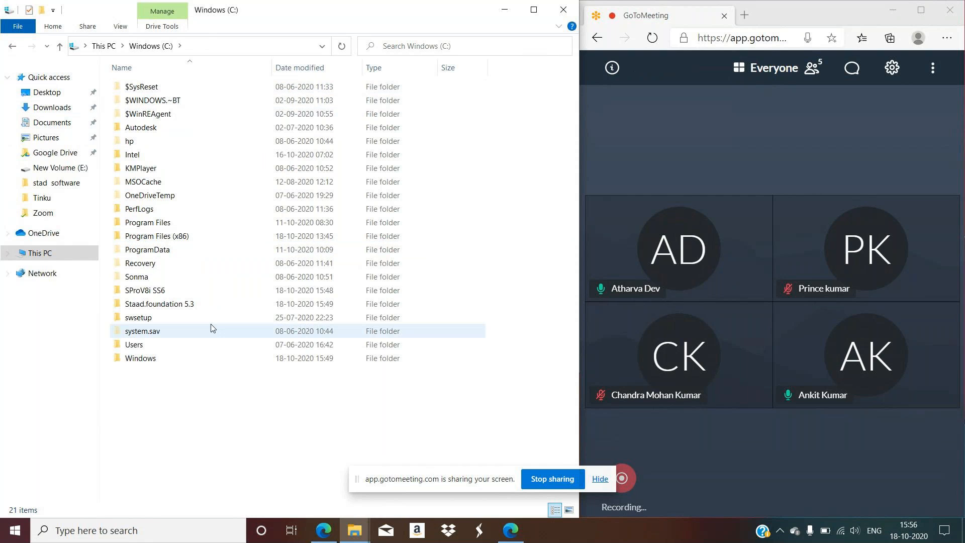
pyautogui.doubleClick(191, 294)
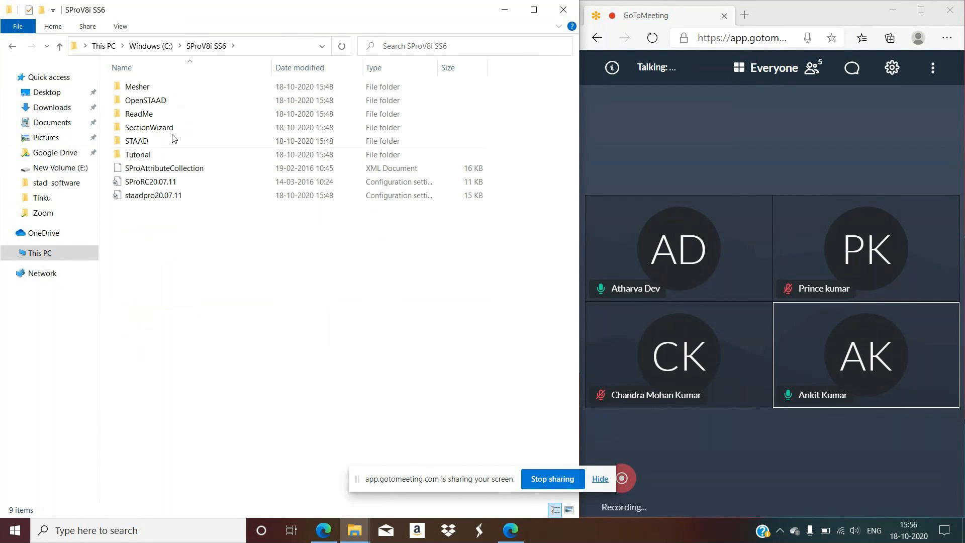
pyautogui.doubleClick(162, 85)
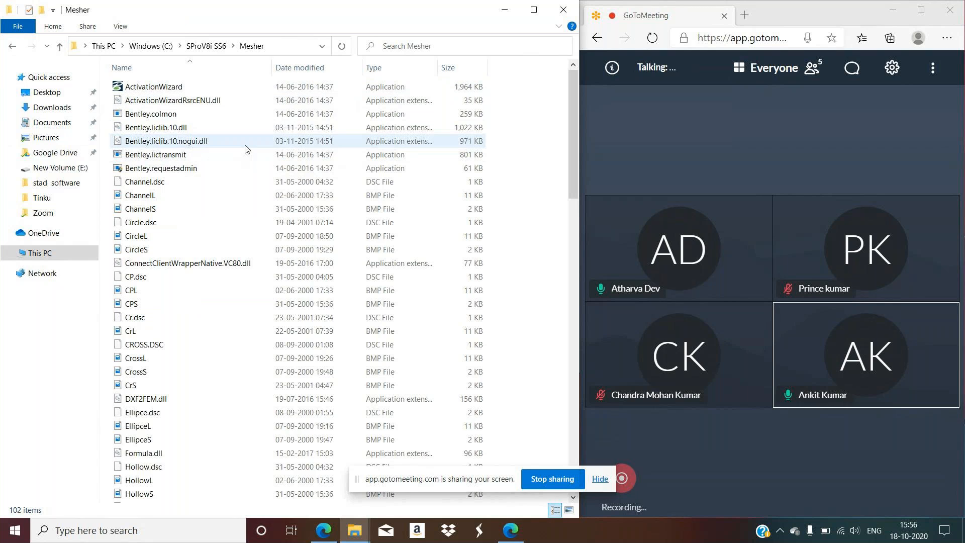
pyautogui.click(11, 45)
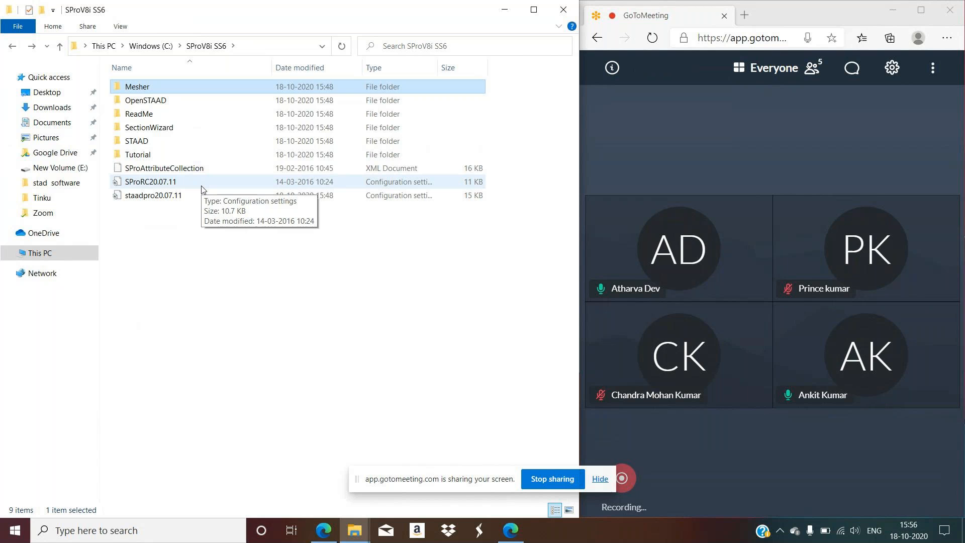
# Paste the two copied DLL files into the SectionWizard folder, replacing the files with the same names.
pyautogui.doubleClick(186, 130)
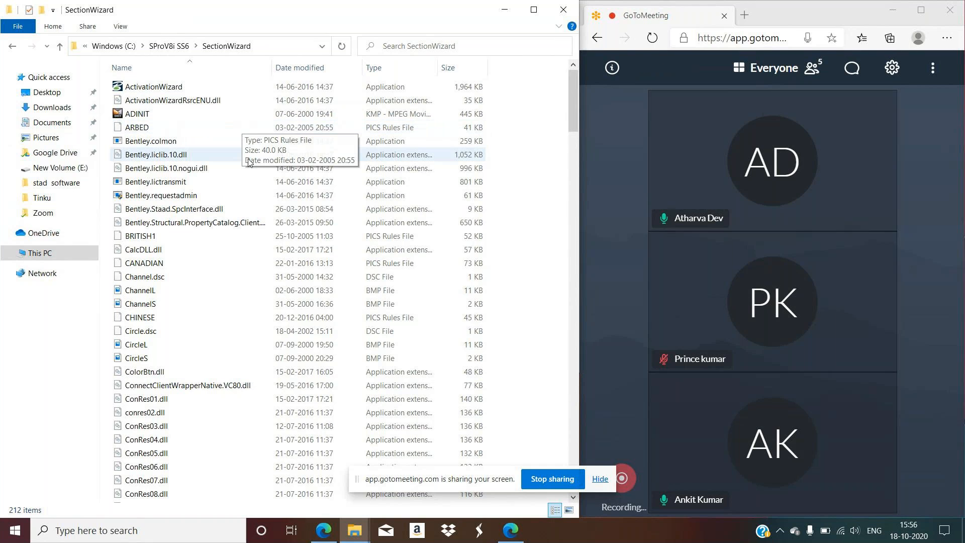
pyautogui.rightClick(242, 281)
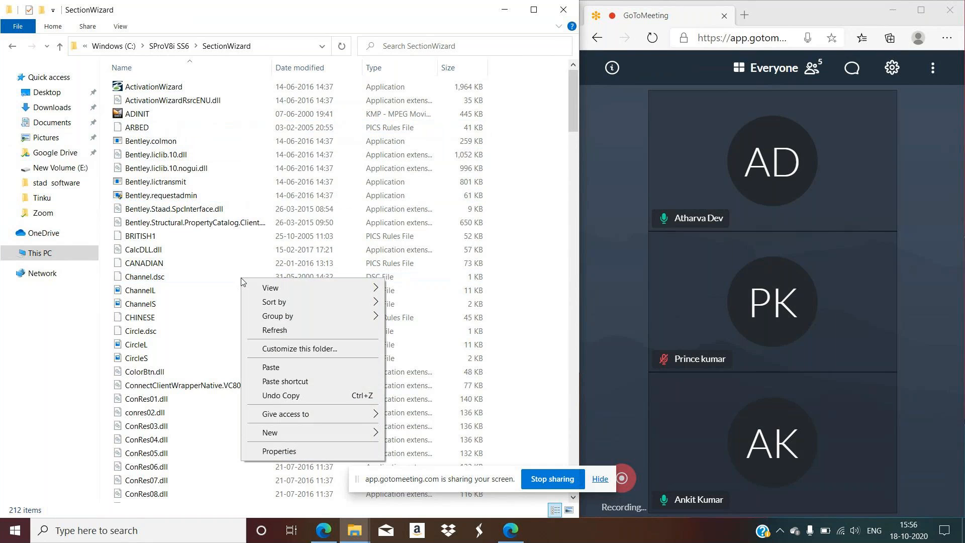
pyautogui.click(270, 368)
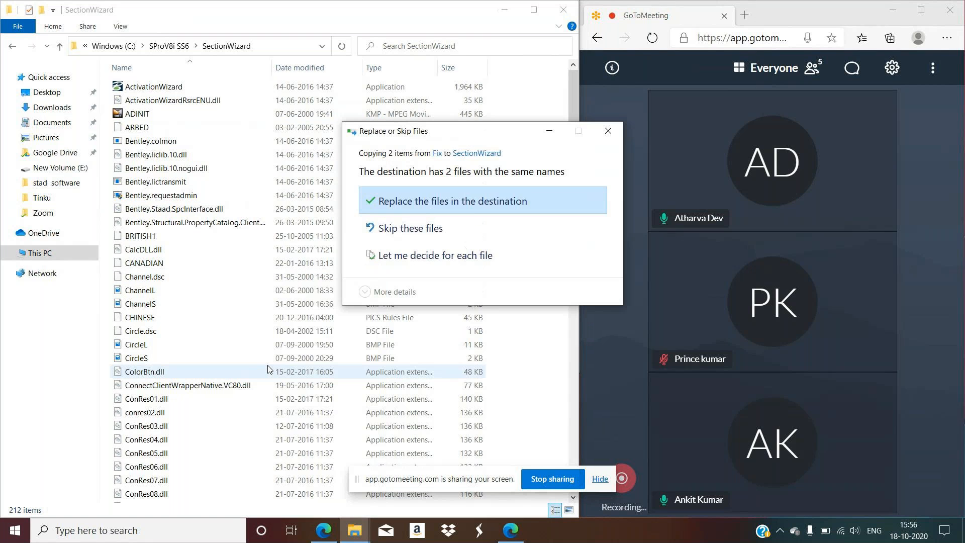
pyautogui.click(423, 210)
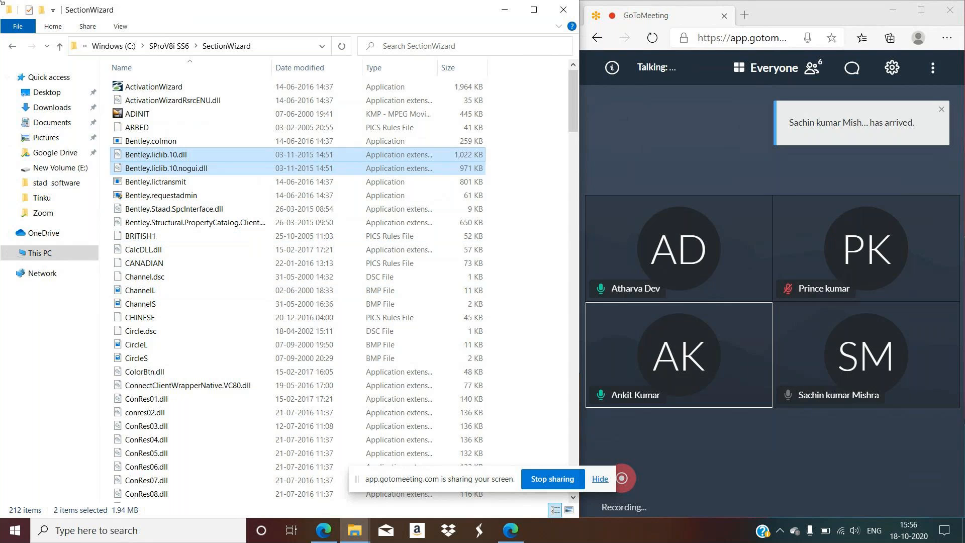
# Return to the SProV8i SS6 folder, view the staadpro20.07.11 configuration file in Notepad, and close it.
pyautogui.click(12, 46)
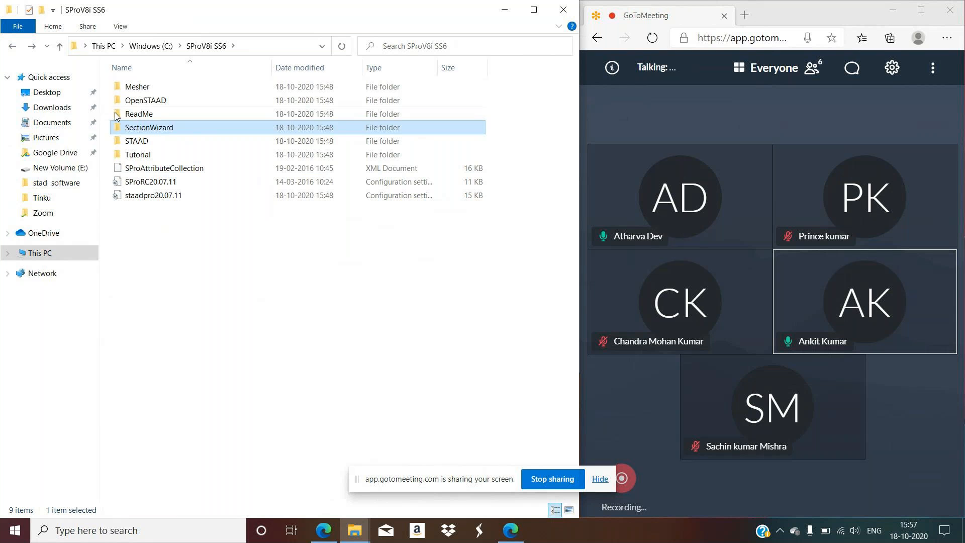
pyautogui.doubleClick(144, 196)
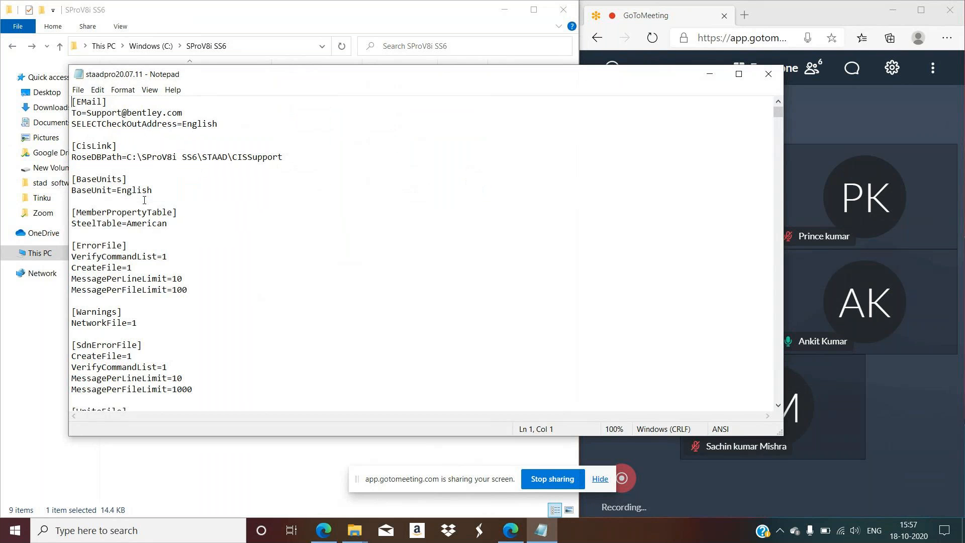
pyautogui.scroll(-1, 145, 200)
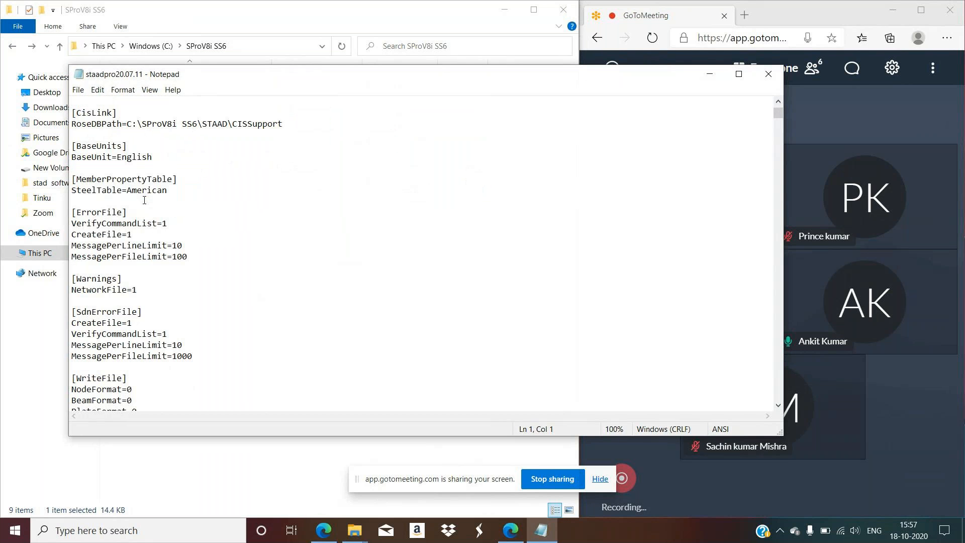
pyautogui.click(768, 73)
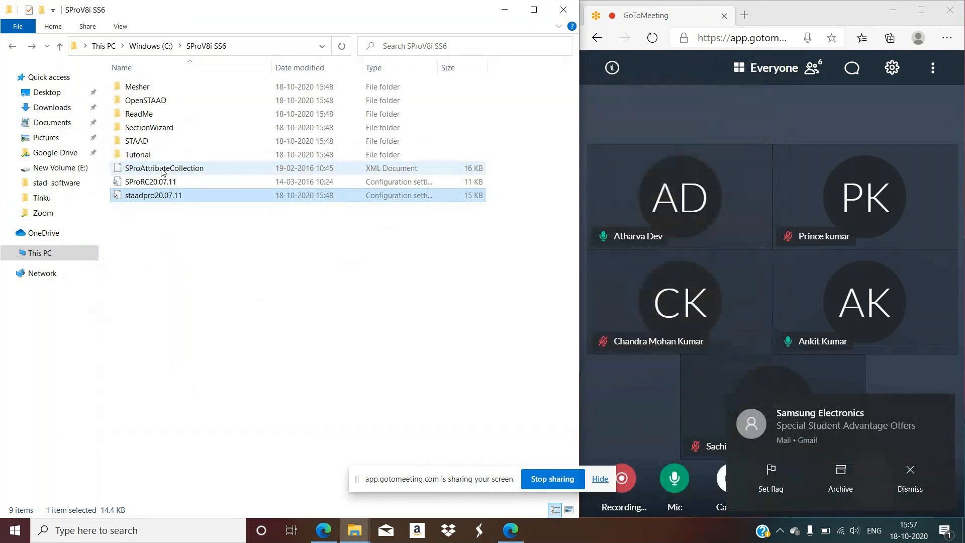
pyautogui.click(164, 172)
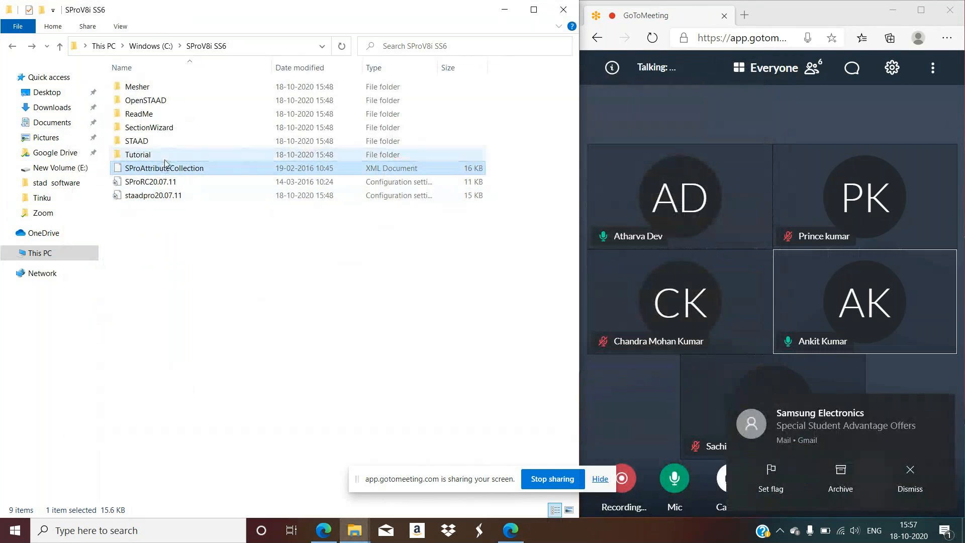
# Paste the two copied DLL files into the STAAD folder, replacing the files with the same names.
pyautogui.doubleClick(137, 141)
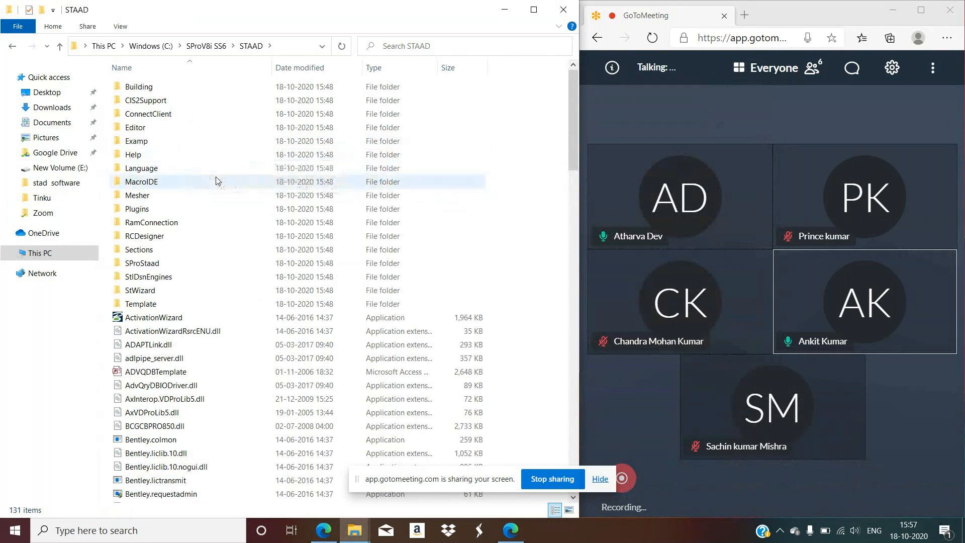
pyautogui.scroll(-2, 216, 181)
pyautogui.scroll(-2, 216, 181)
pyautogui.rightClick(242, 197)
pyautogui.click(241, 172)
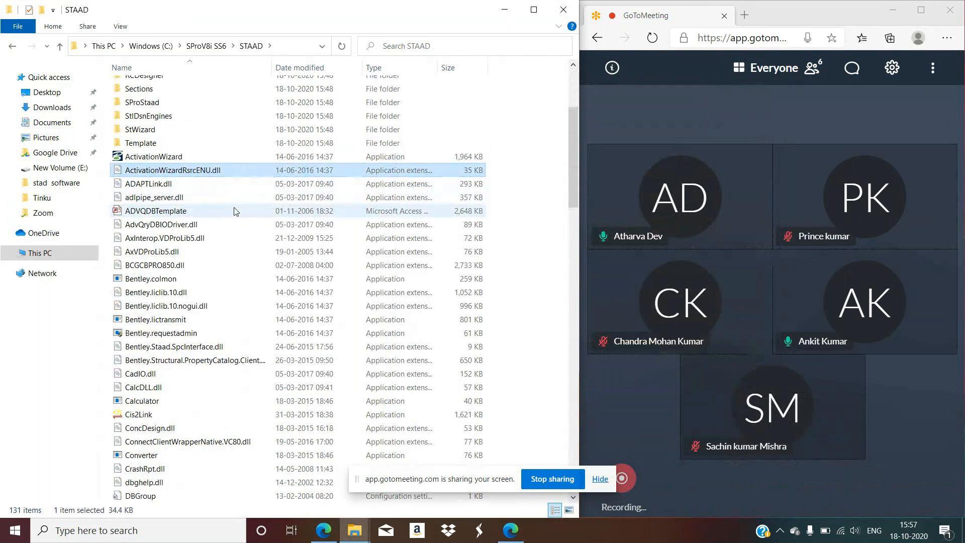
pyautogui.rightClick(235, 208)
pyautogui.click(264, 298)
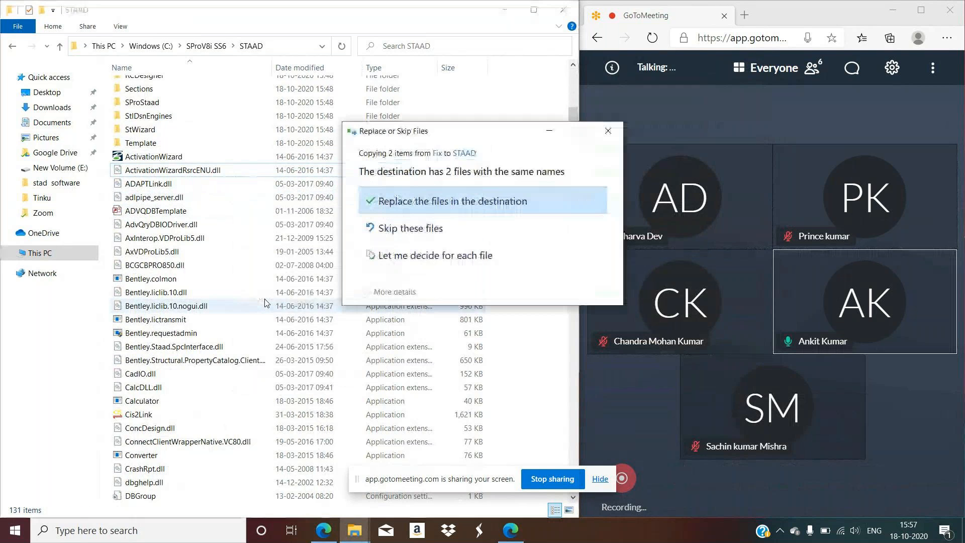
pyautogui.click(451, 200)
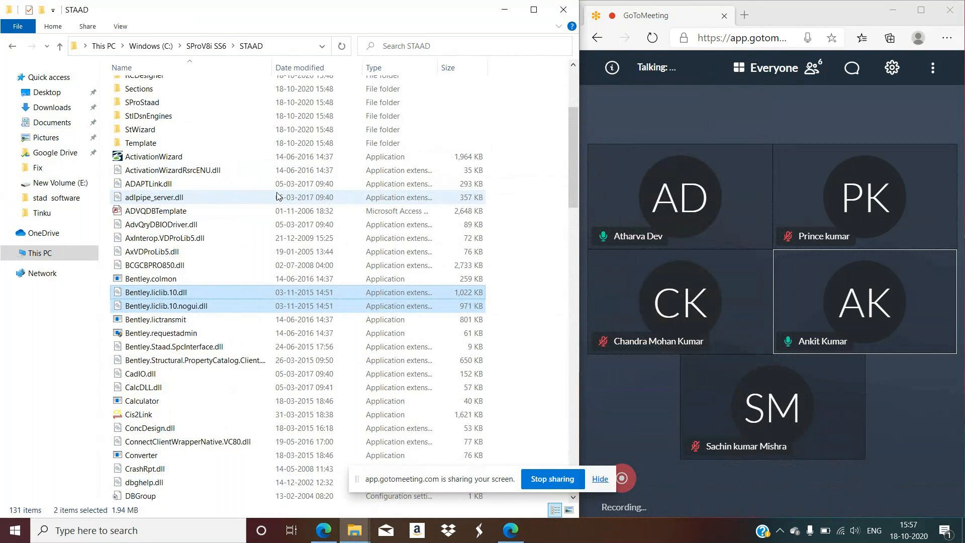
# Go back to the Windows (C:) drive and open the Staad.foundation 5.3 folder.
pyautogui.click(13, 50)
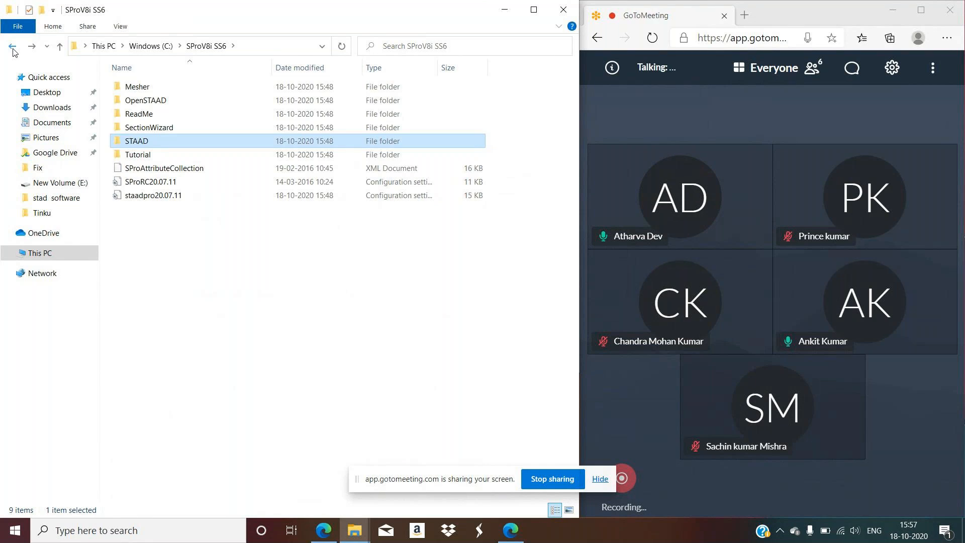
pyautogui.click(13, 50)
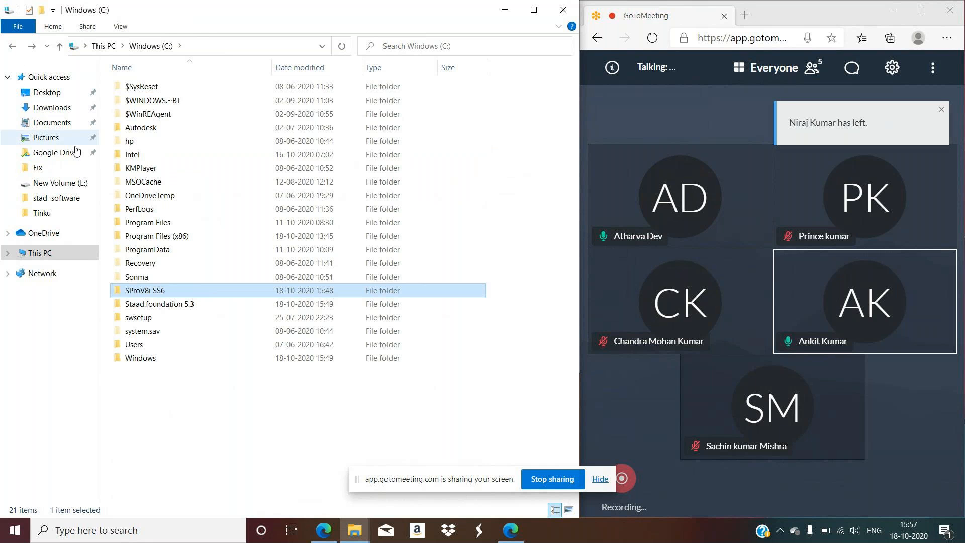
pyautogui.doubleClick(156, 304)
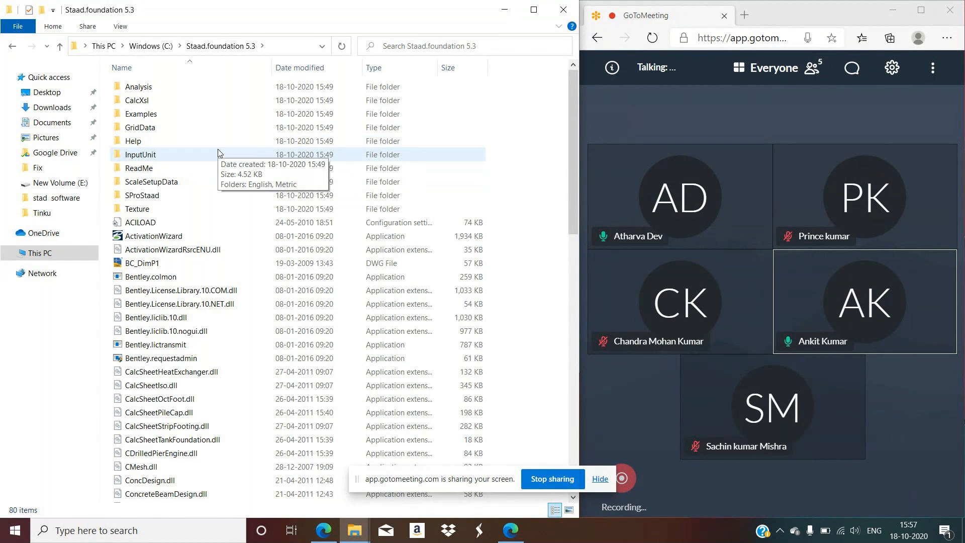
# Paste the two copied Fix files into the Staad.foundation 5.3 folder, replacing the existing versions, and return to This PC.
pyautogui.rightClick(255, 311)
pyautogui.click(282, 399)
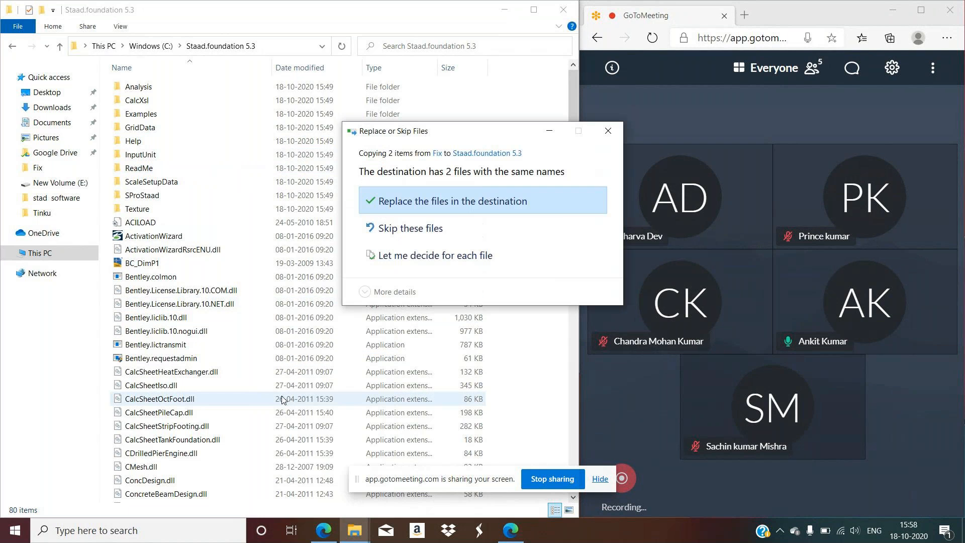
pyautogui.click(451, 206)
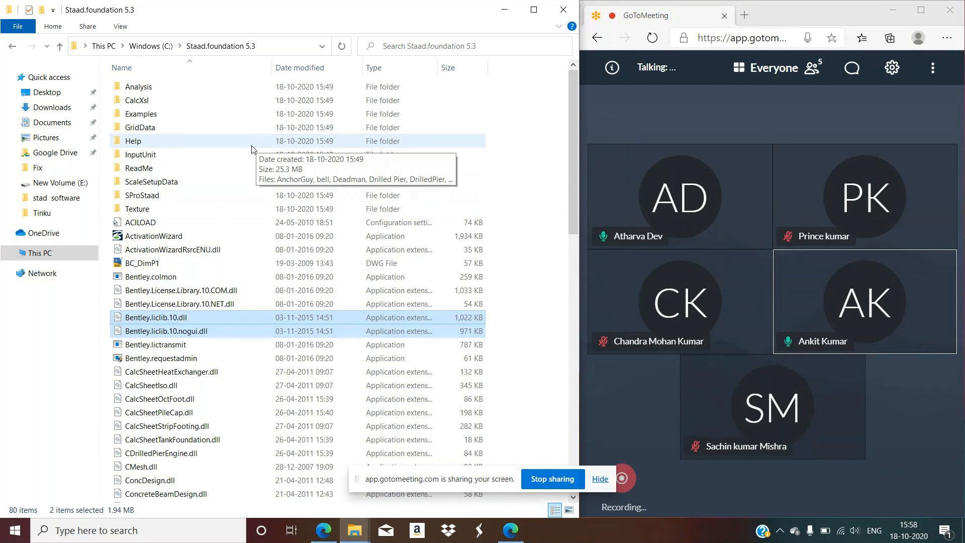
pyautogui.click(11, 47)
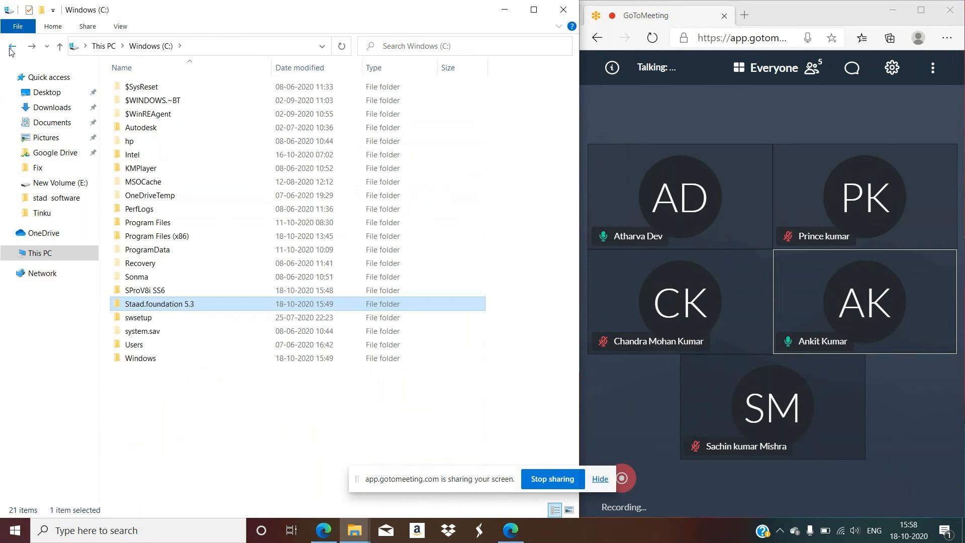
pyautogui.click(11, 47)
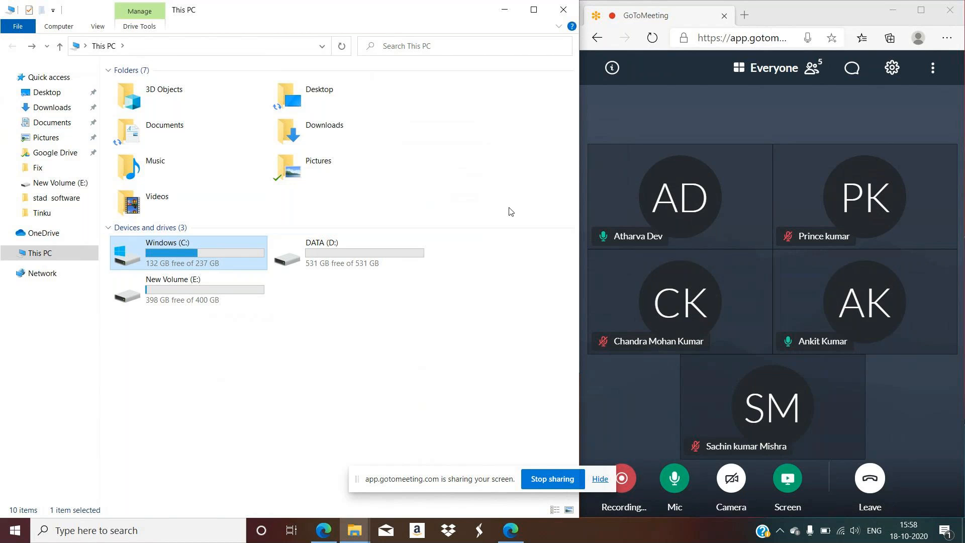
pyautogui.click(891, 14)
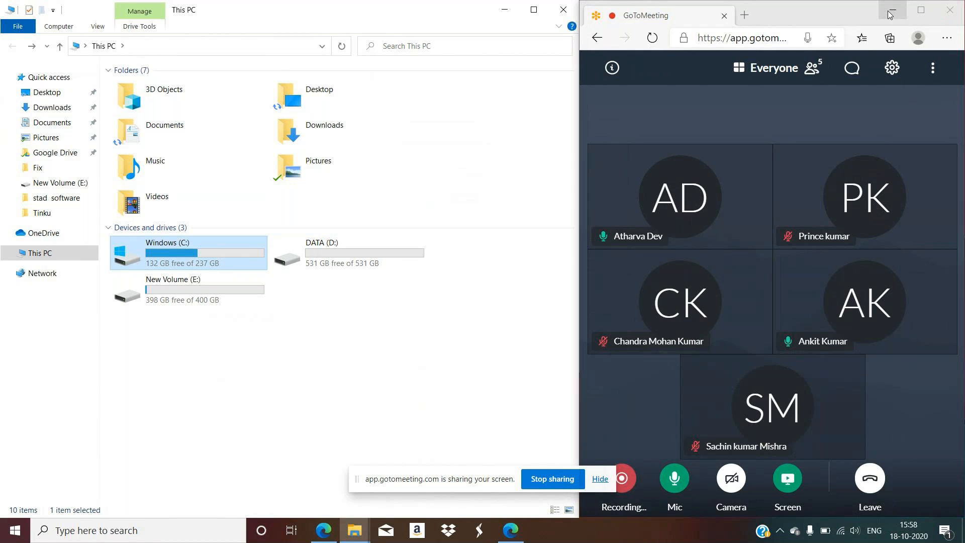
pyautogui.click(890, 14)
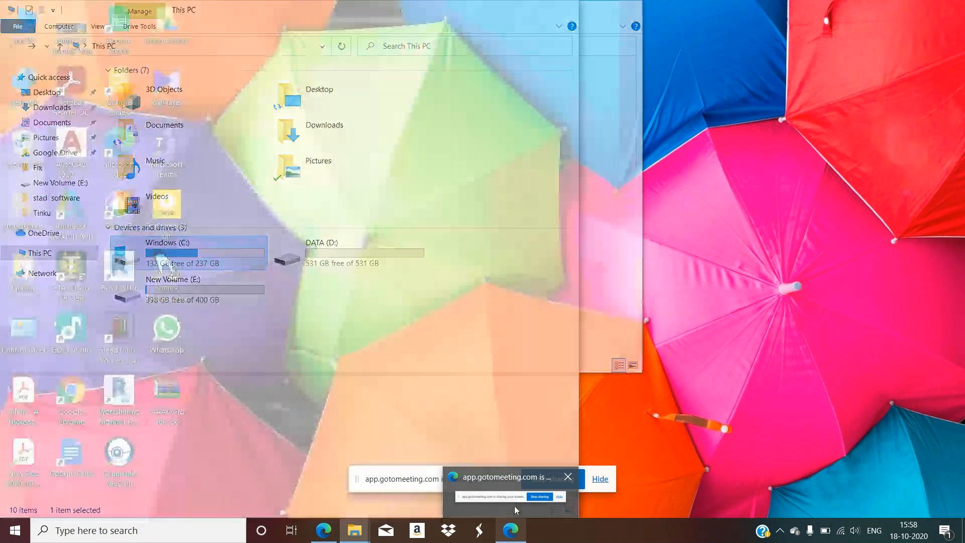
pyautogui.click(514, 507)
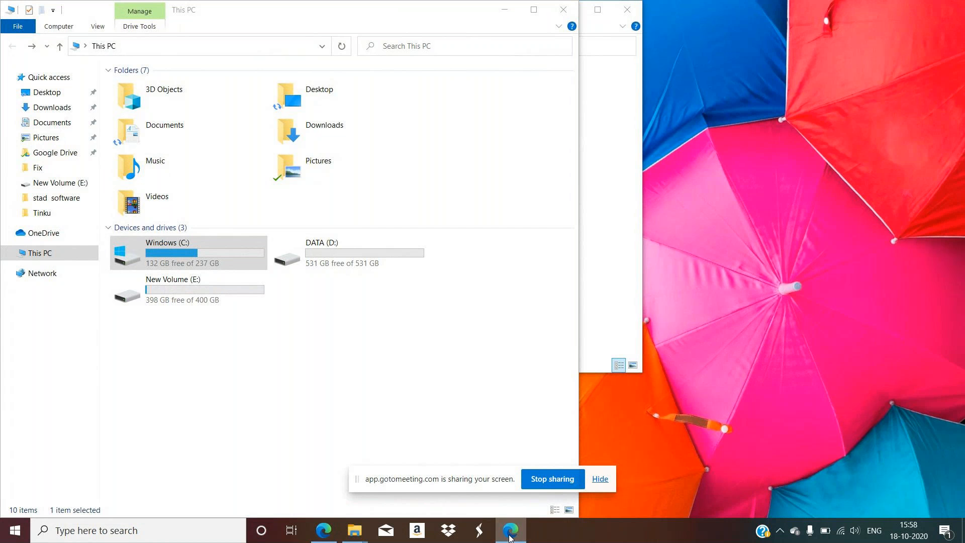
pyautogui.click(324, 530)
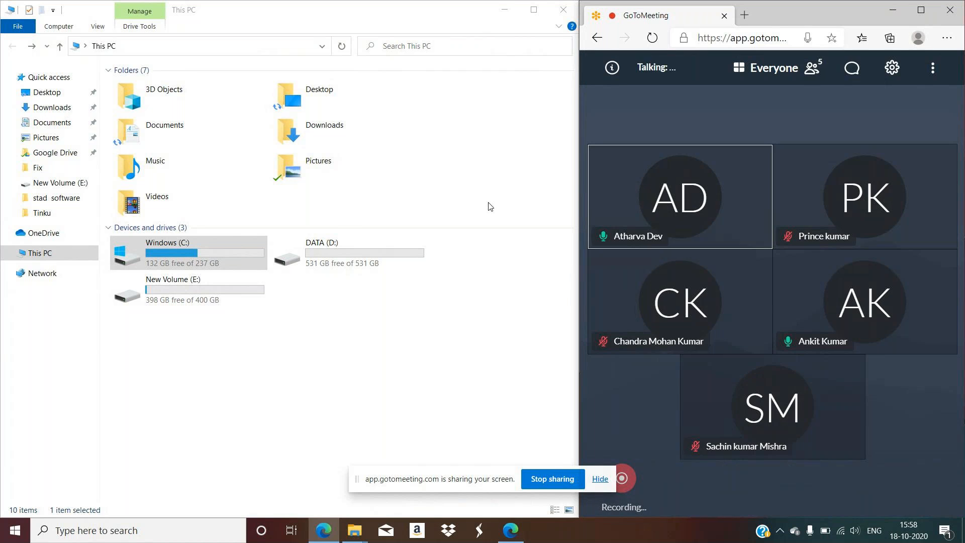
pyautogui.moveTo(632, 122)
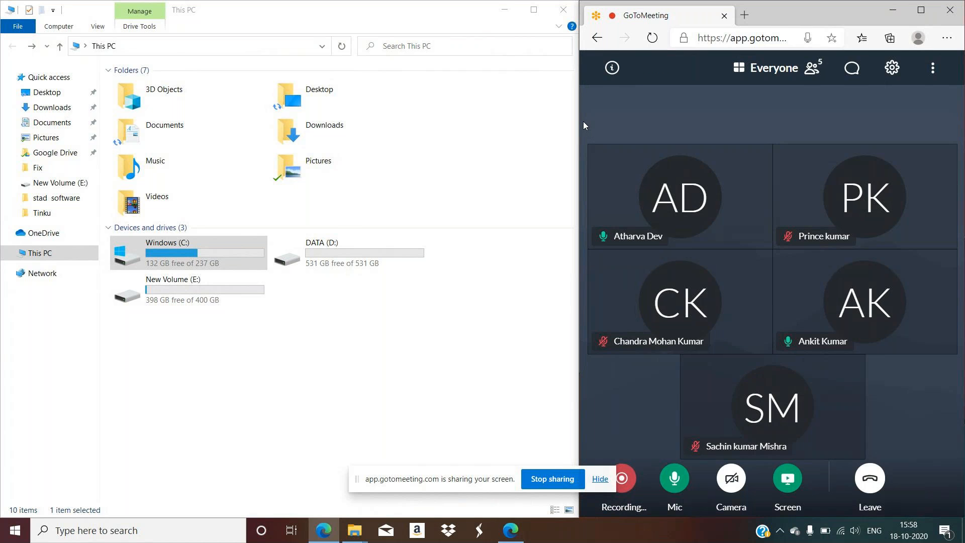
pyautogui.moveTo(578, 121); pyautogui.dragTo(581, 121)
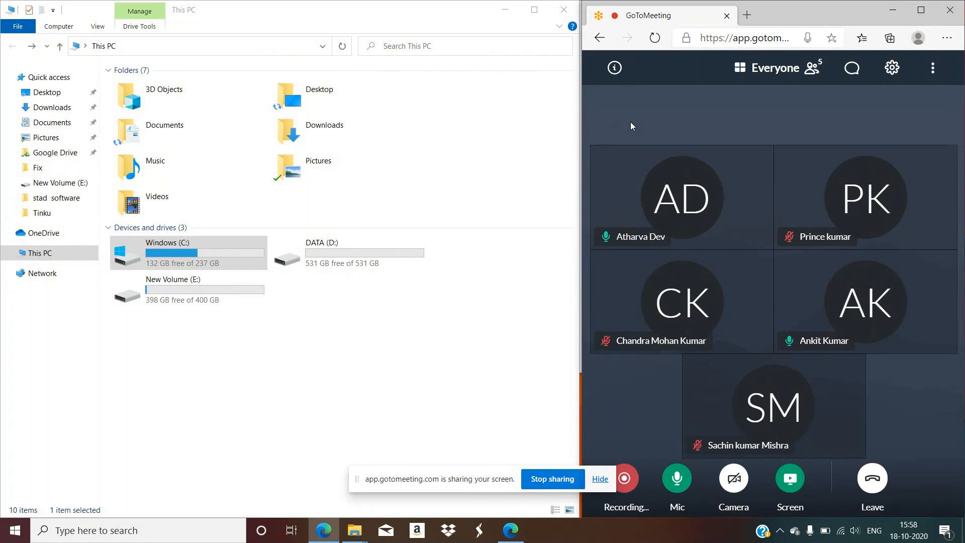
# Clear the File Explorer windows off the desktop and show the available actions for the Staad.foundation V8i (ver 5.3) shortcut.
pyautogui.click(505, 15)
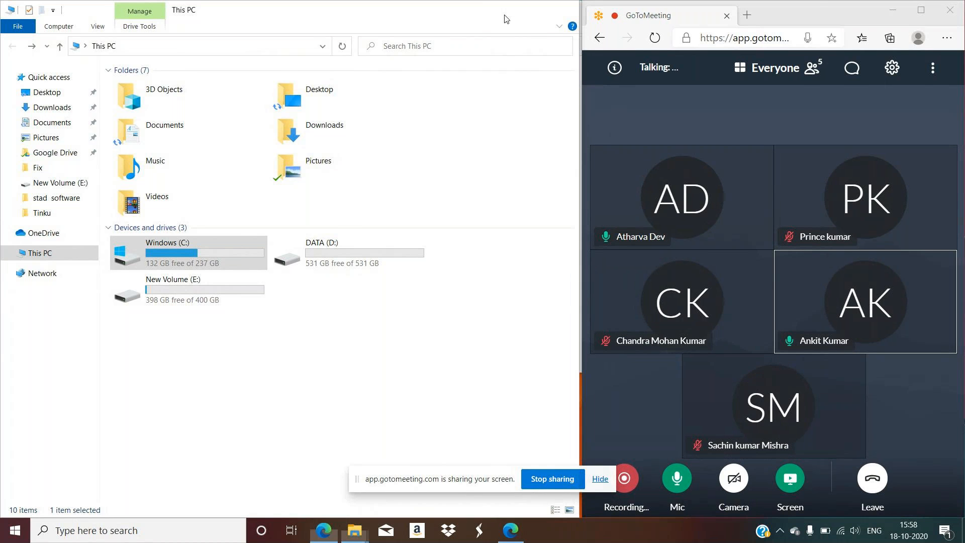
pyautogui.click(569, 14)
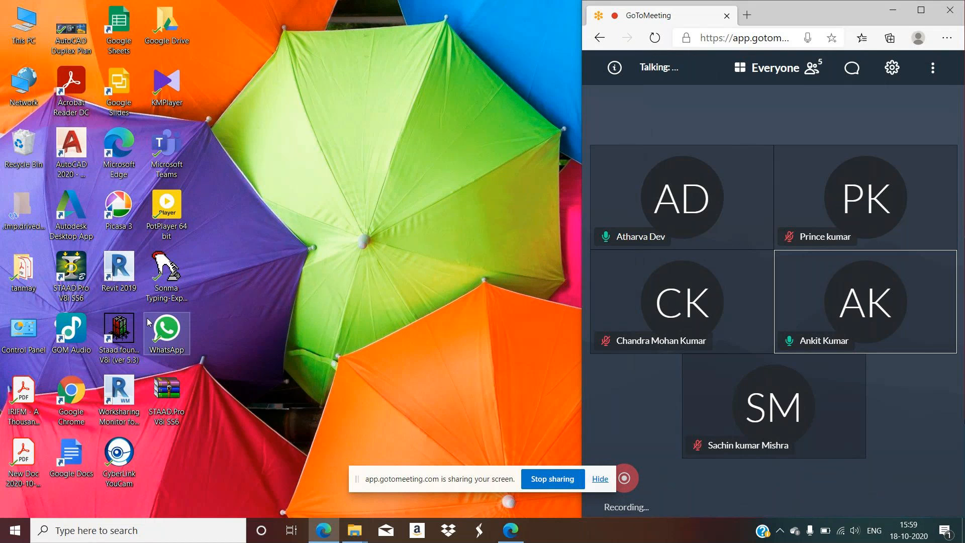
pyautogui.click(119, 329)
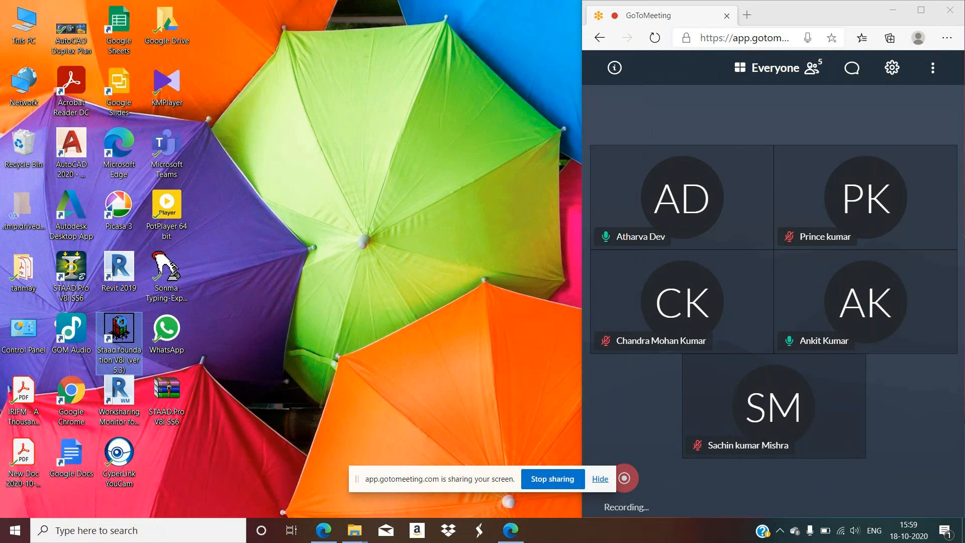
pyautogui.rightClick(122, 332)
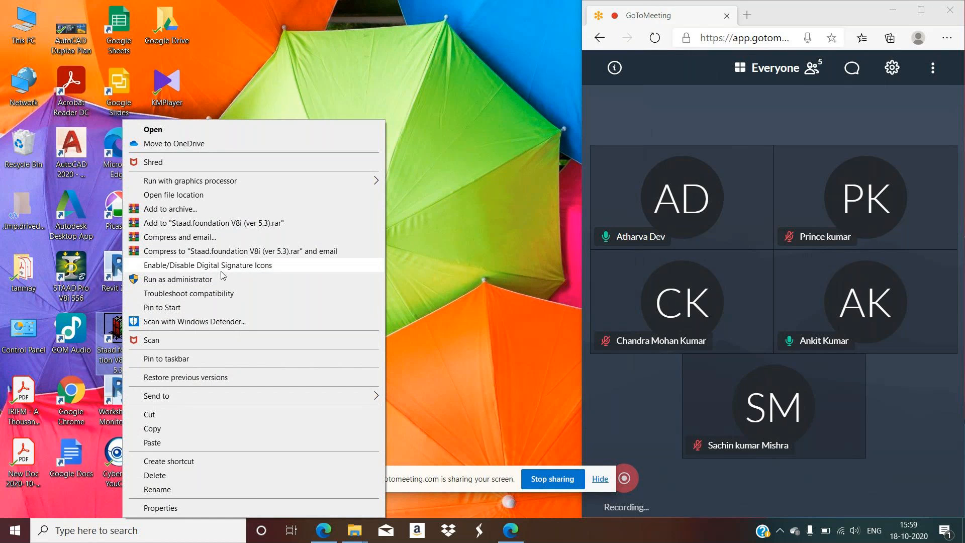
# In STAAD.Pro, open the details of the beam in Structure1.std and examine its shear and bending results for the dead load.
pyautogui.click(840, 537)
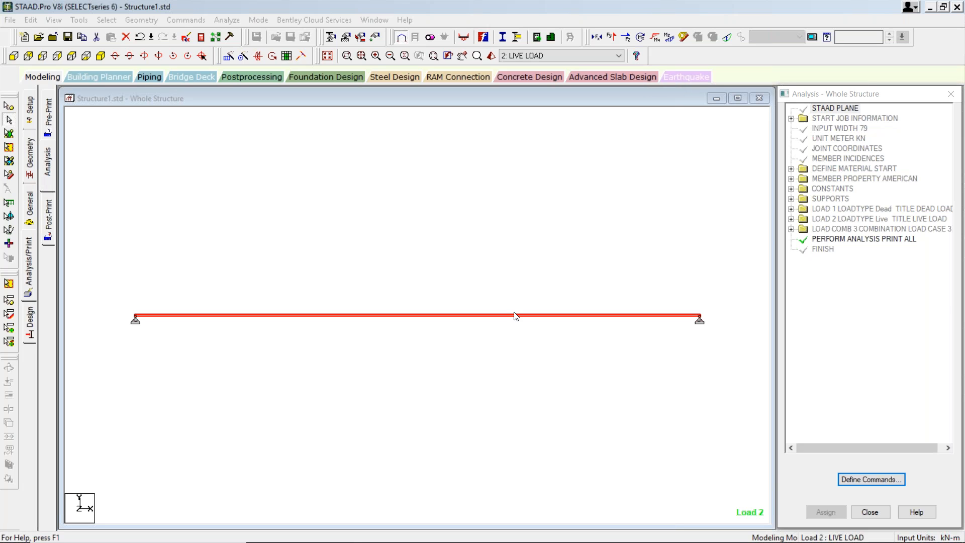
pyautogui.click(432, 313)
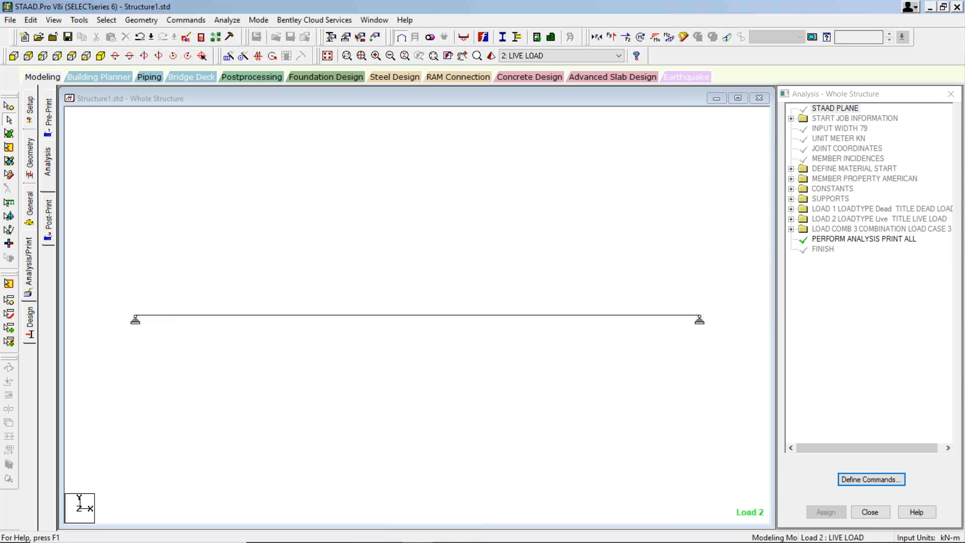
pyautogui.click(433, 318)
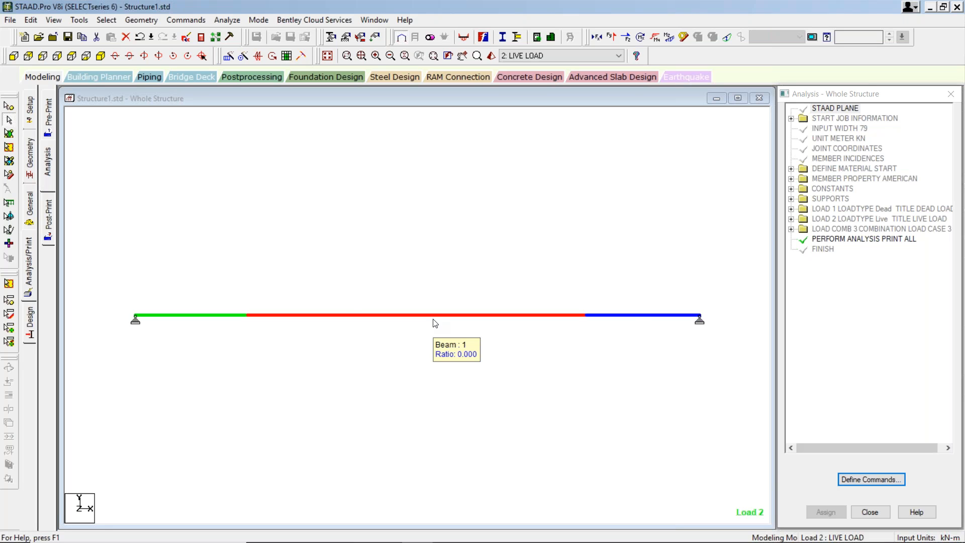
pyautogui.doubleClick(433, 317)
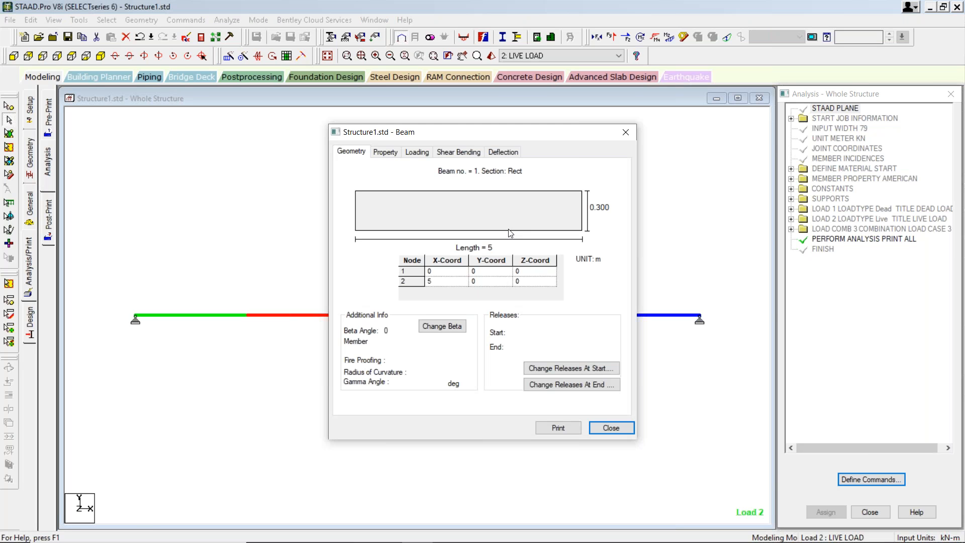
pyautogui.click(459, 152)
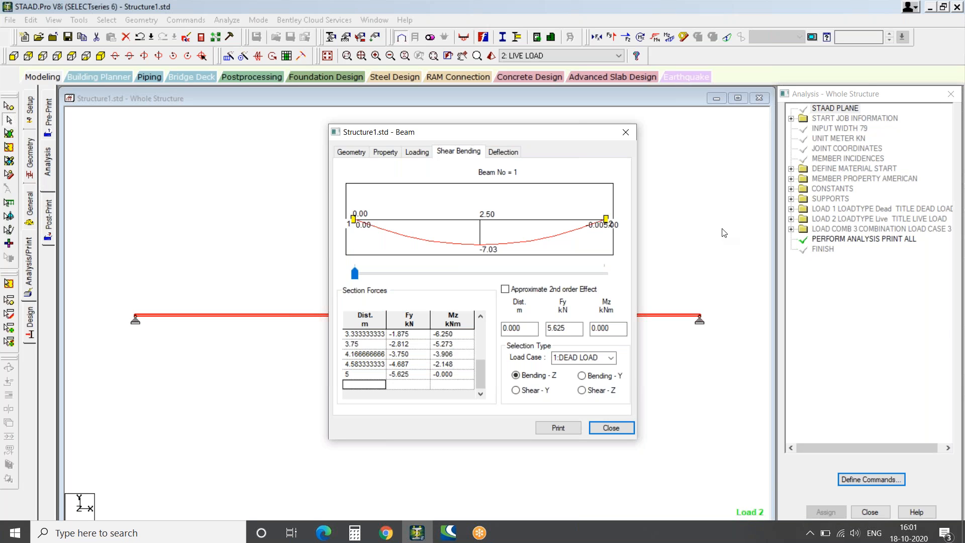
pyautogui.click(629, 133)
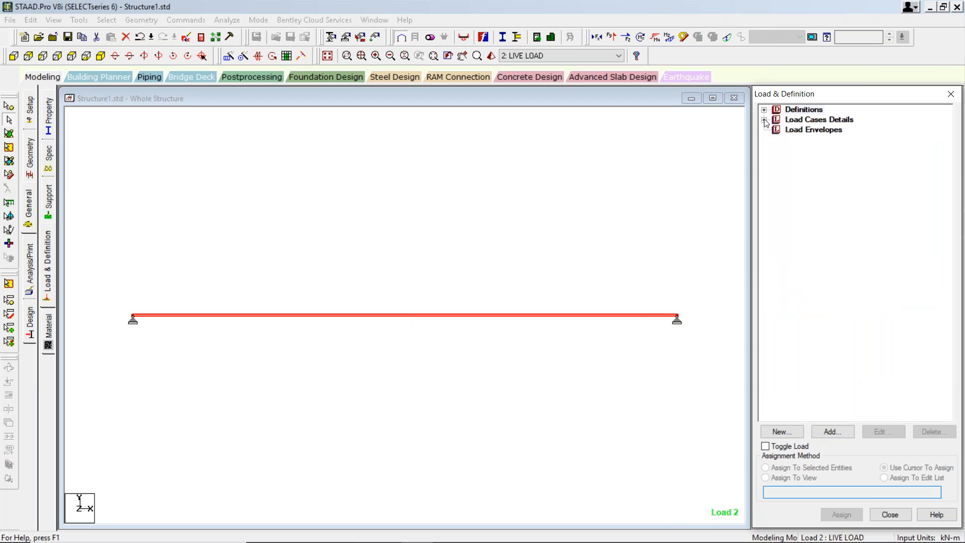
# Expand the dead and live load cases and inspect the selfweight and UNI GY -4 kN/m loads on the beam.
pyautogui.click(765, 120)
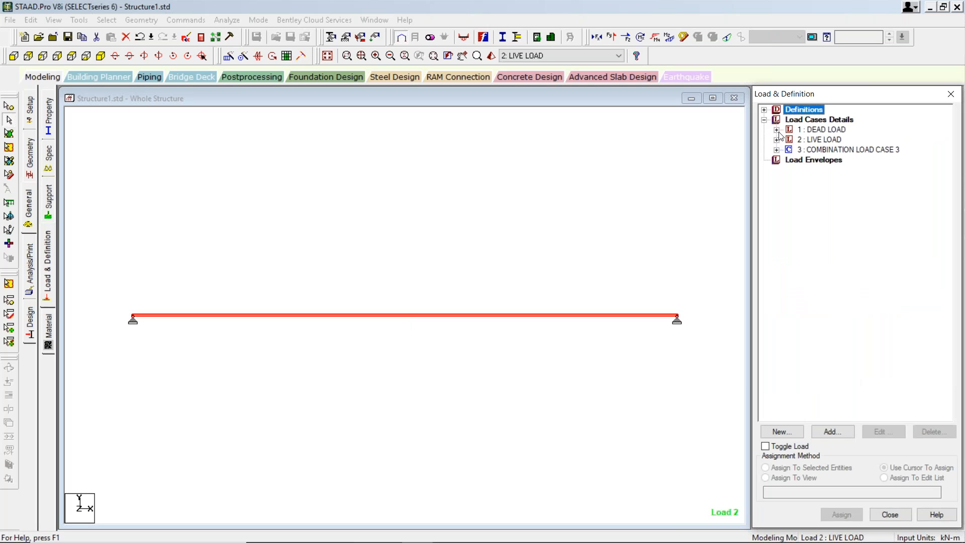
pyautogui.click(777, 130)
pyautogui.click(839, 140)
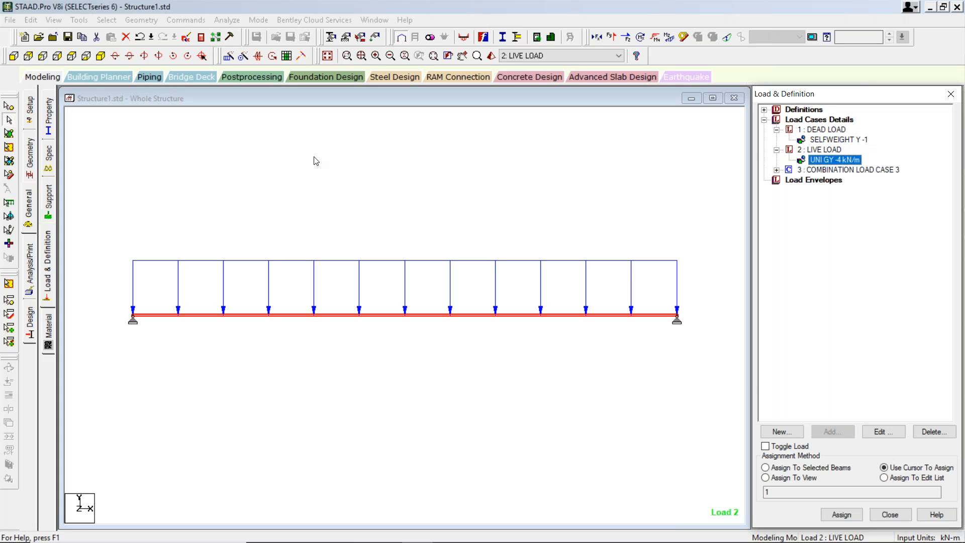
pyautogui.click(310, 316)
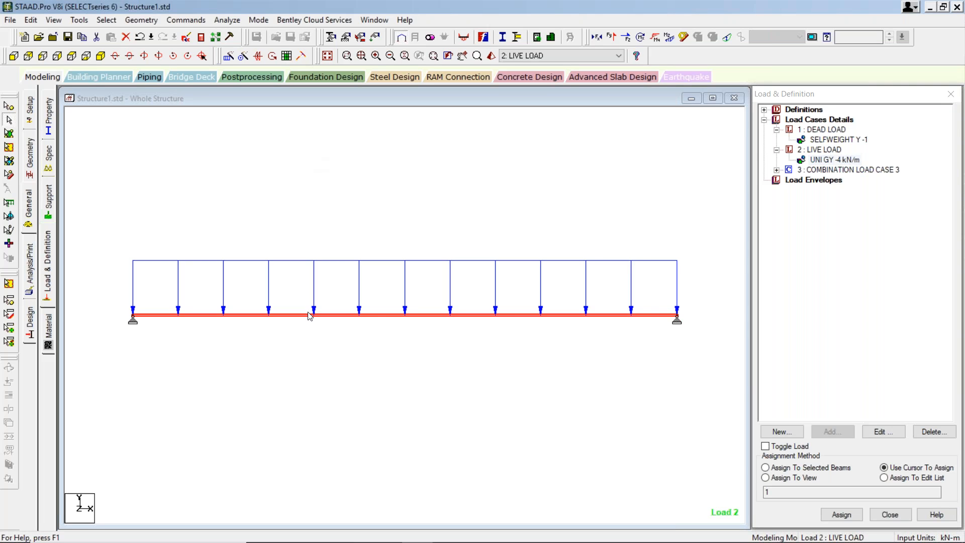
pyautogui.doubleClick(310, 316)
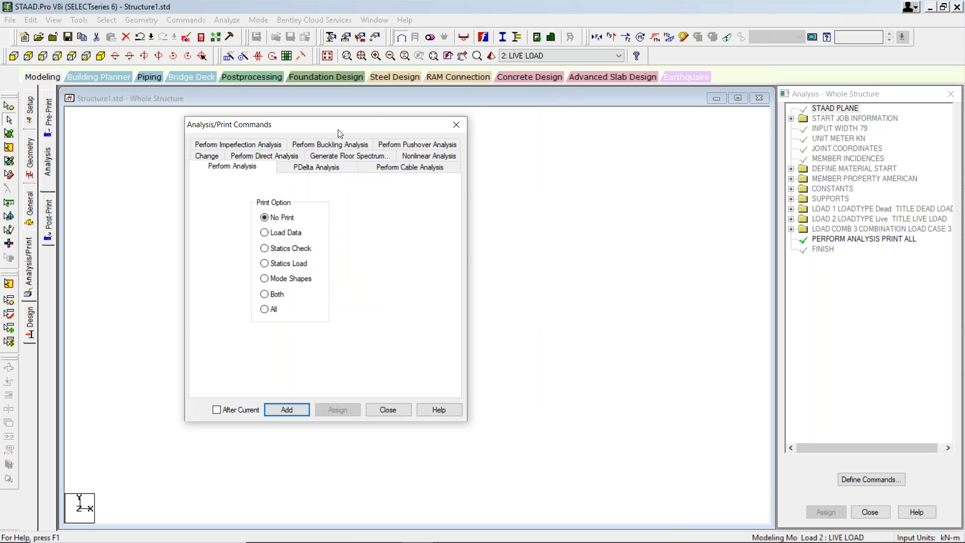
pyautogui.click(527, 105)
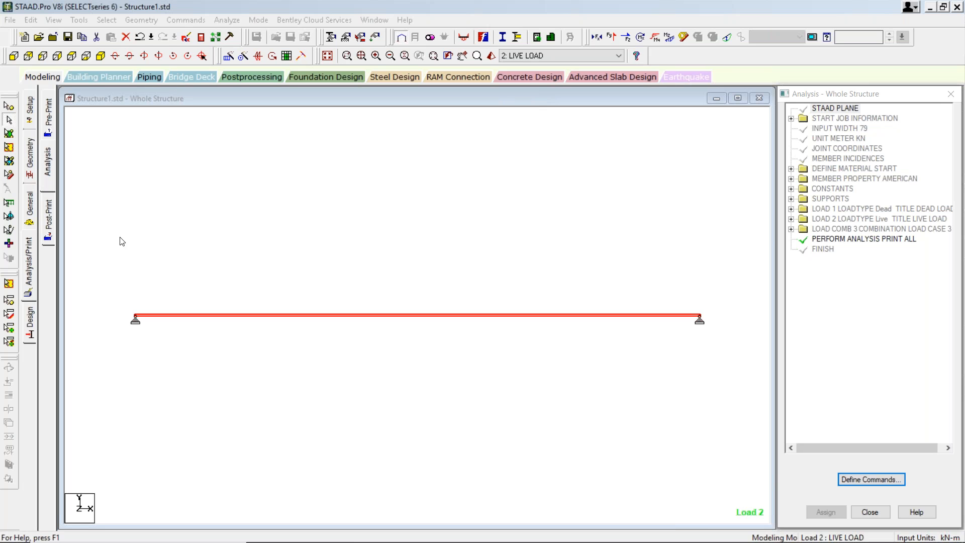
pyautogui.click(30, 265)
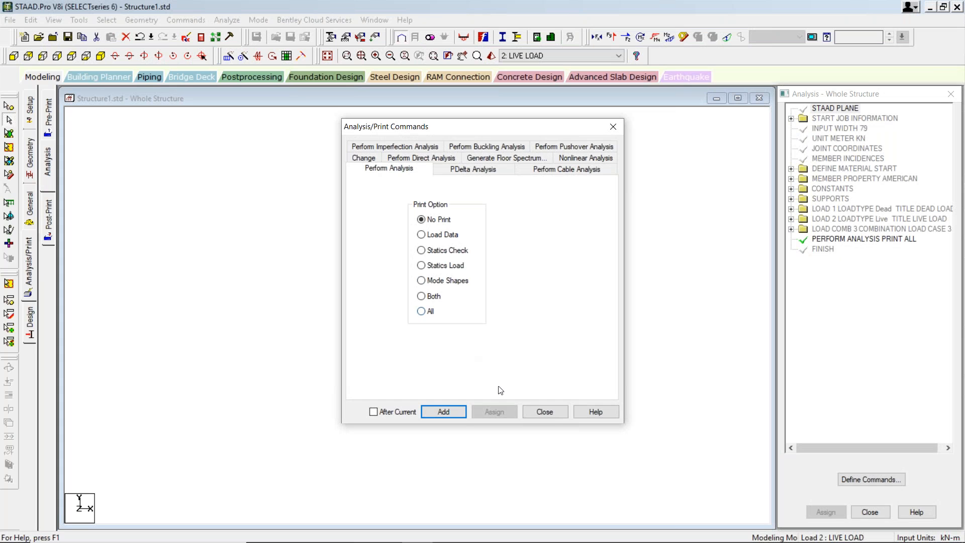
pyautogui.click(545, 411)
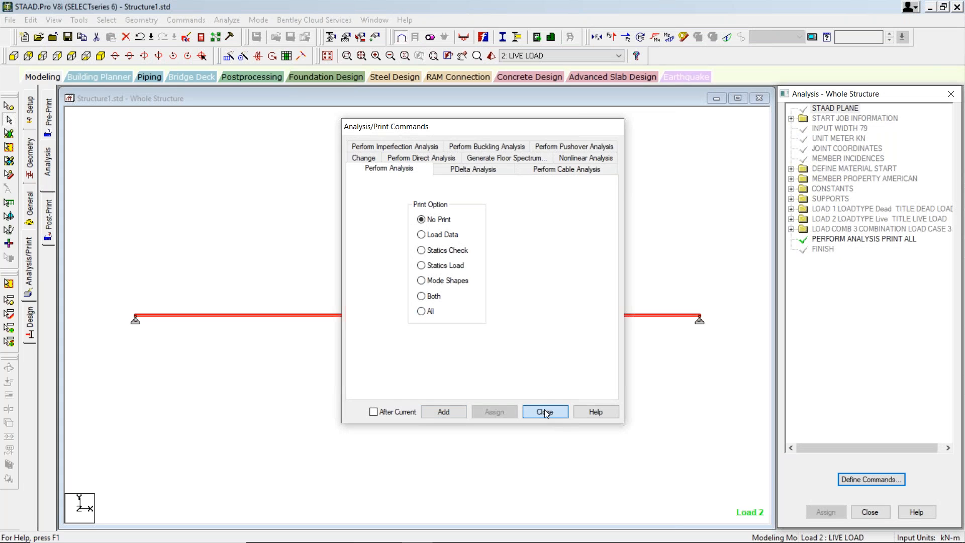
# Run the analysis of Structure1.std and close the analysis report, staying in modeling mode.
pyautogui.click(226, 21)
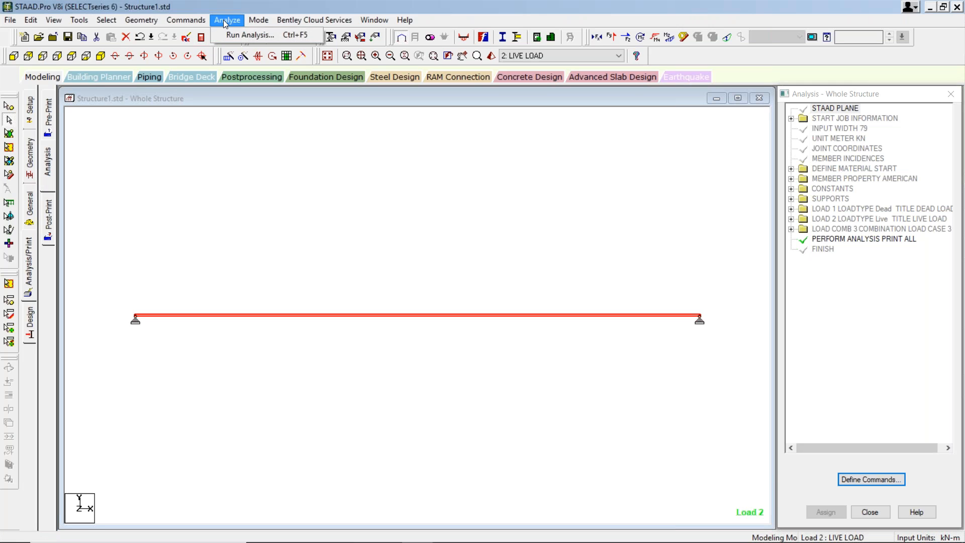
pyautogui.click(265, 40)
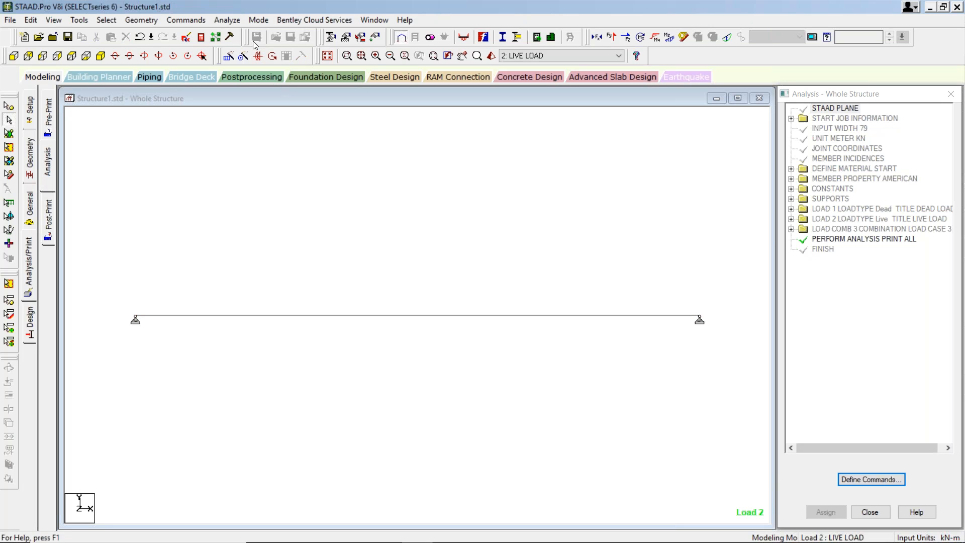
pyautogui.click(226, 20)
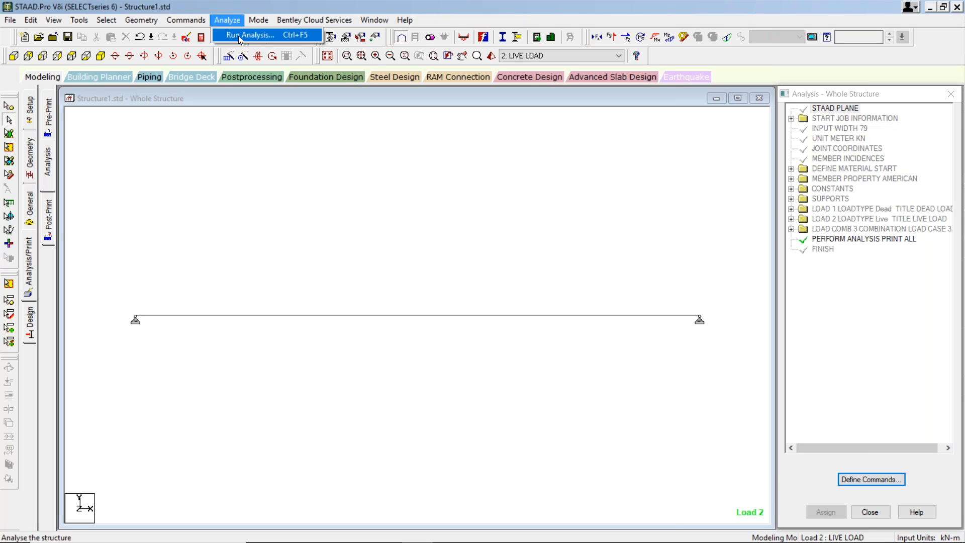
pyautogui.click(242, 35)
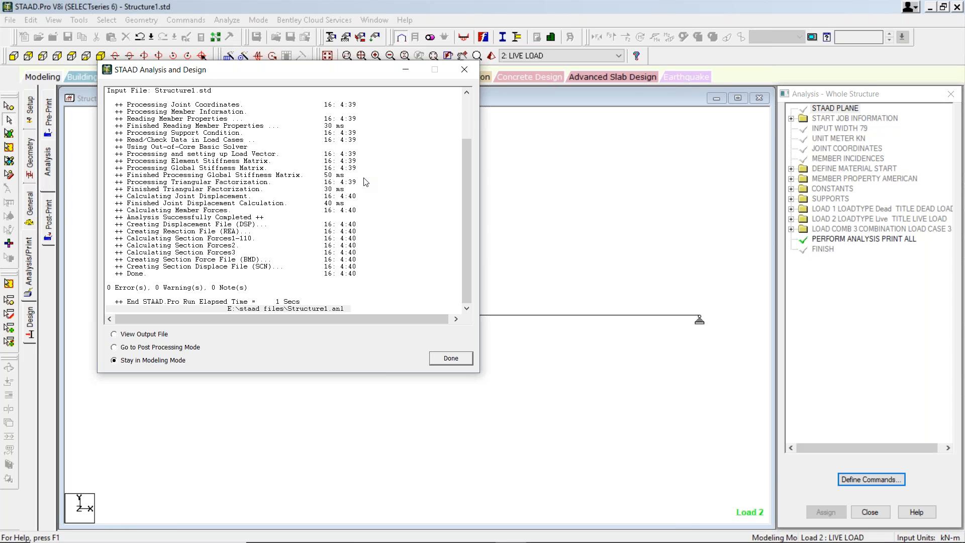
pyautogui.click(465, 70)
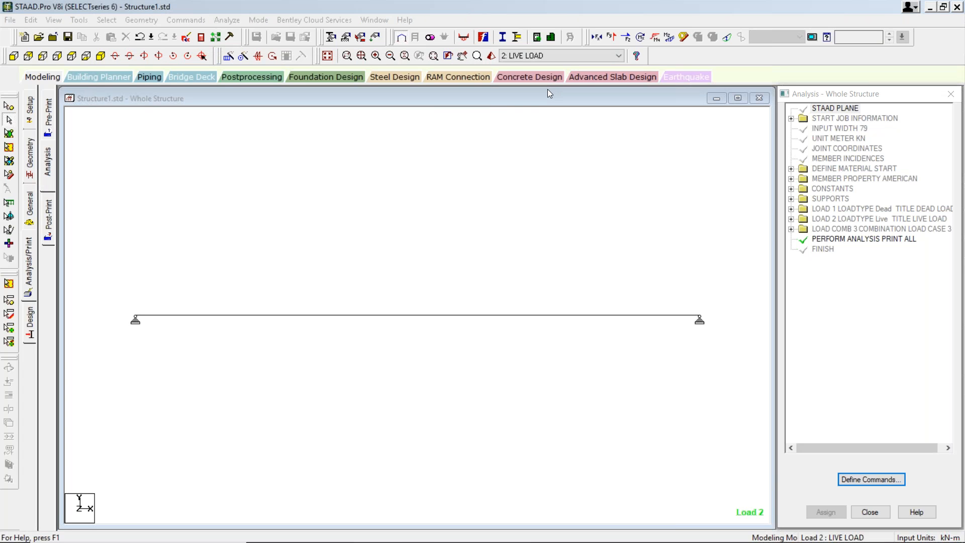
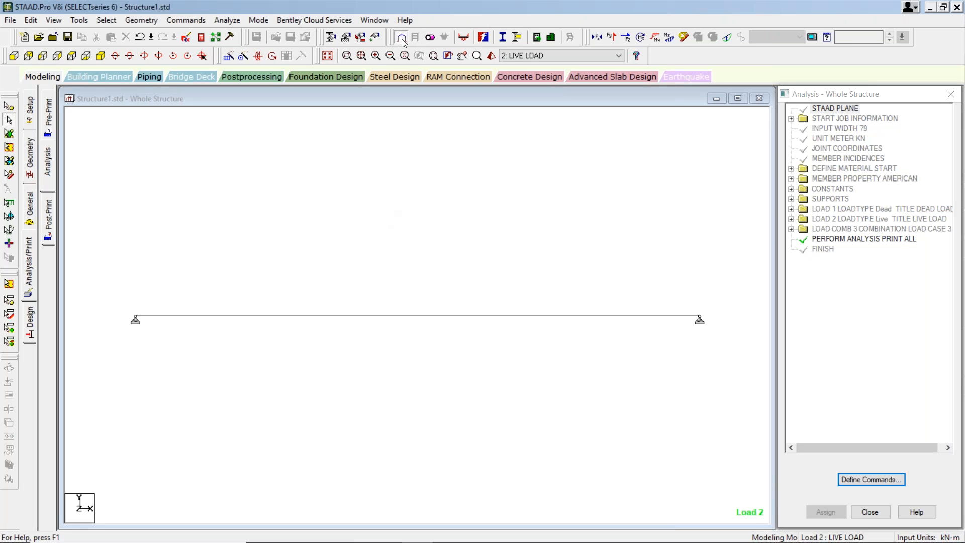
# Show the version information of STAAD.Pro.
pyautogui.click(402, 22)
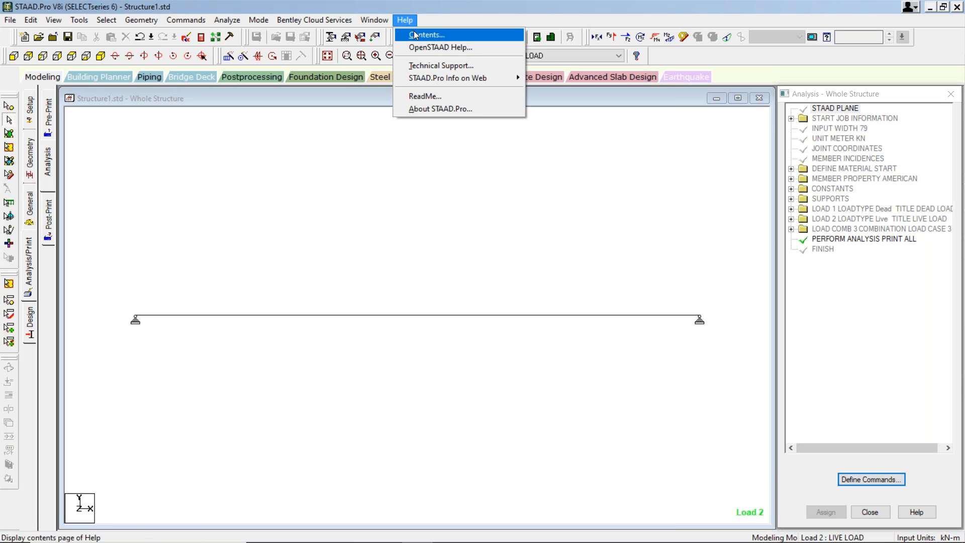
pyautogui.click(449, 107)
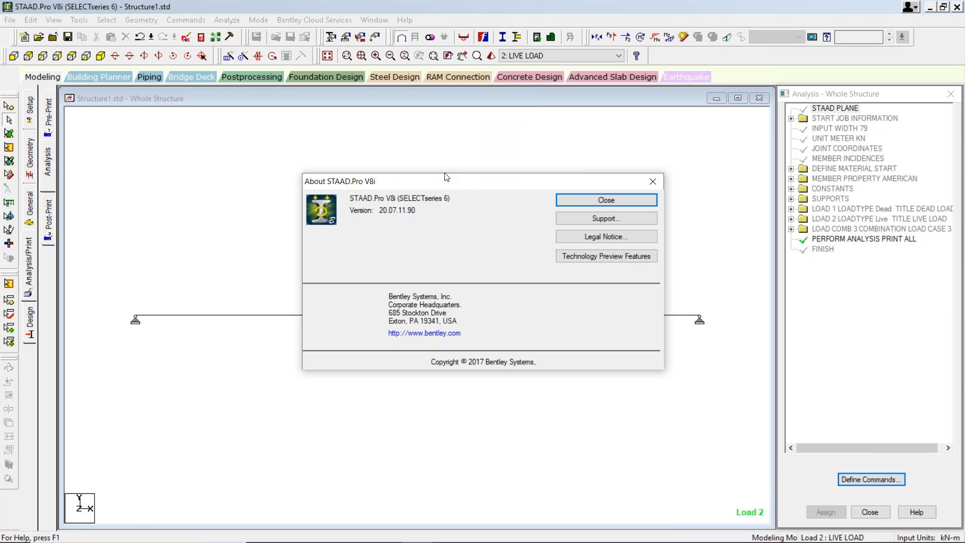
# Move the STAAD.Pro version information aside and close it.
pyautogui.moveTo(427, 180); pyautogui.dragTo(233, 122)
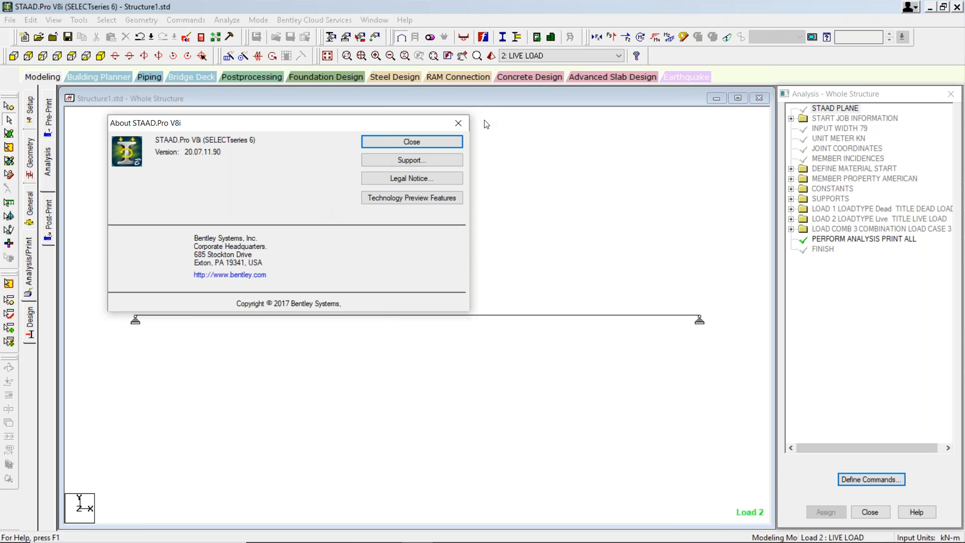
pyautogui.click(459, 125)
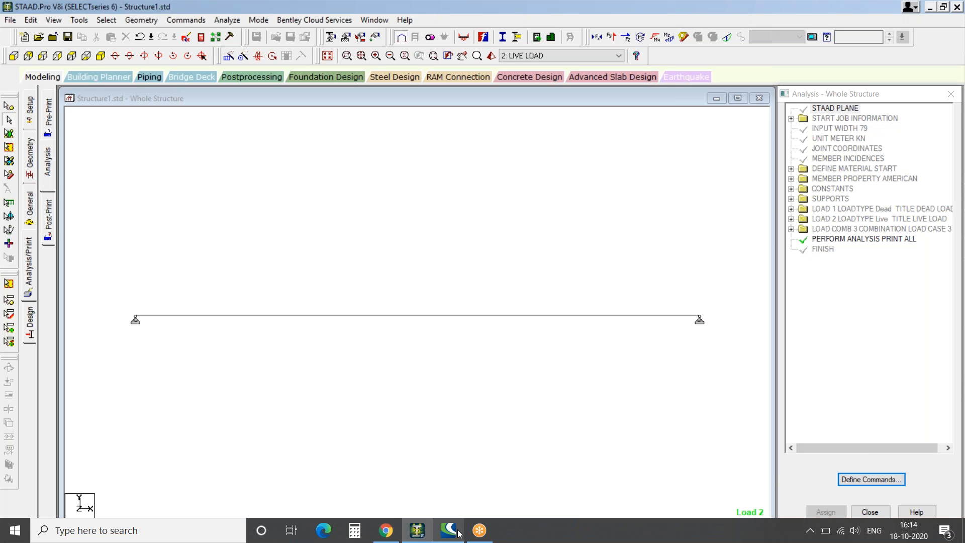
# Switch to Chrome and close the GoToMeeting join page and the Prime Video page, keeping the GoToMeeting Hub open.
pyautogui.click(386, 537)
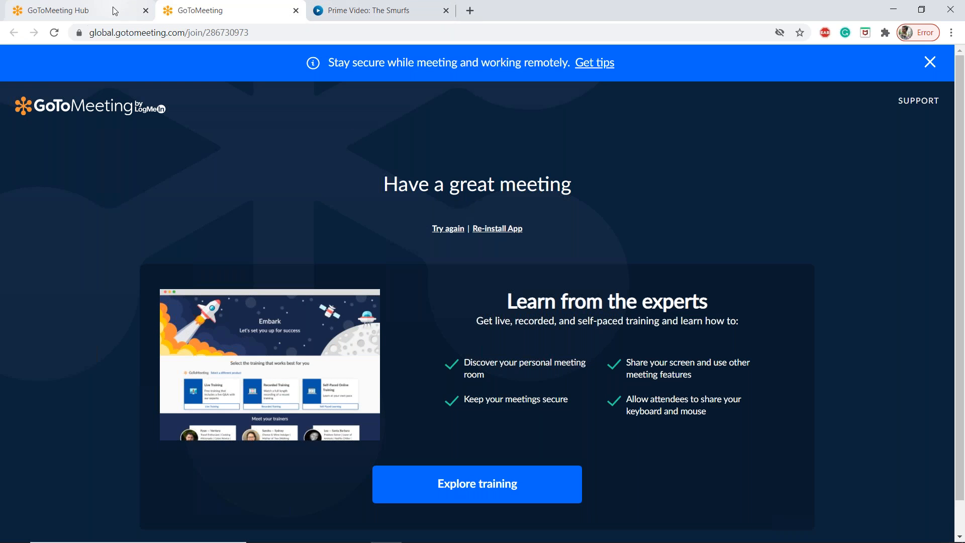
pyautogui.click(296, 11)
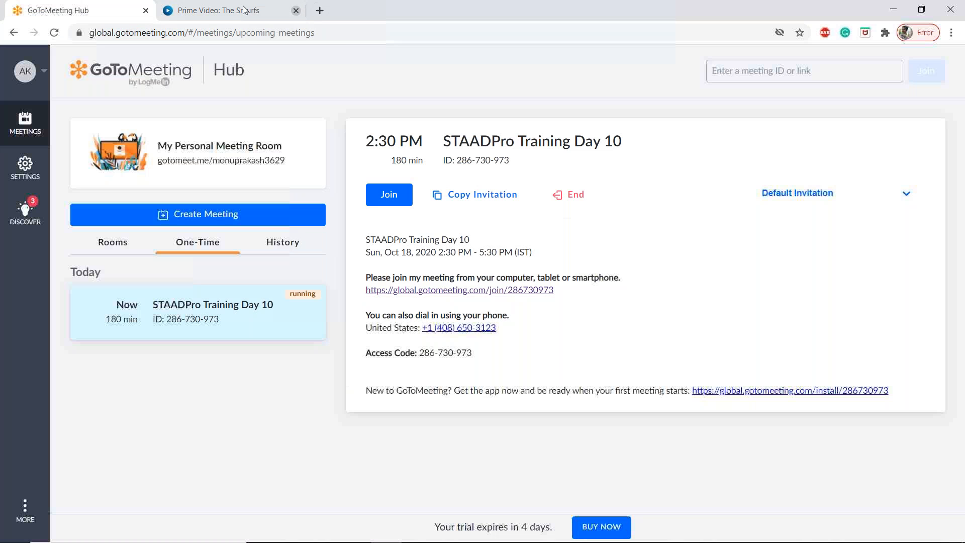
pyautogui.click(296, 11)
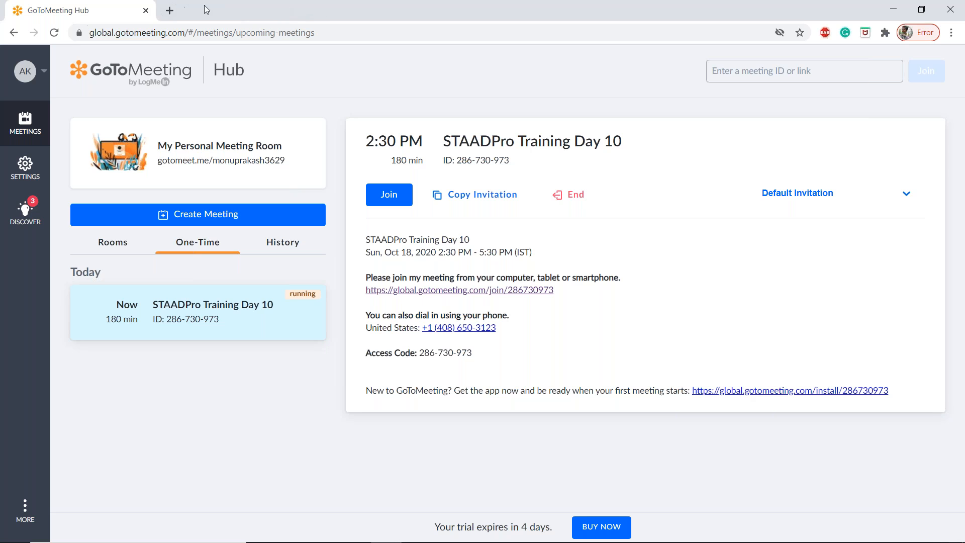
# Search the web for youtube in a new browser tab and open the YouTube site.
pyautogui.click(170, 11)
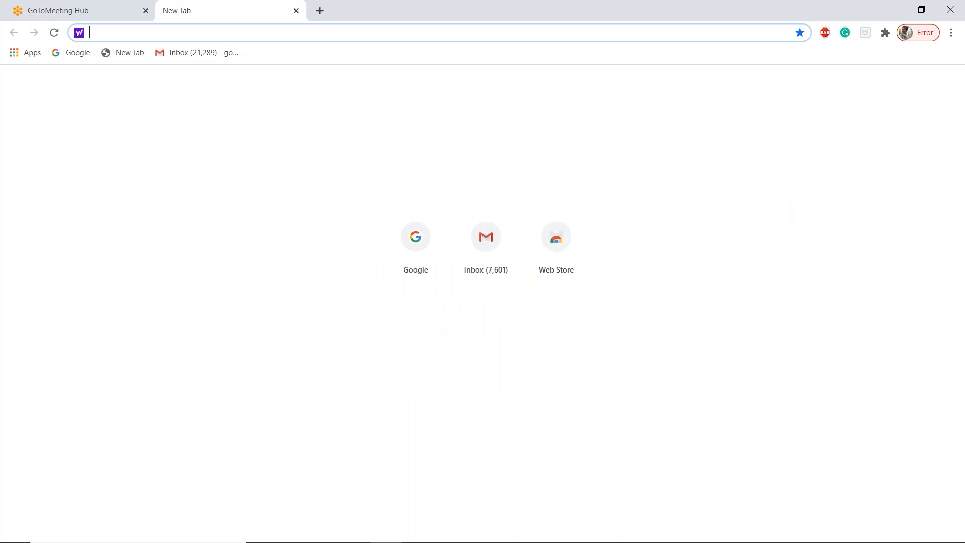
pyautogui.write('YO')
pyautogui.write('U')
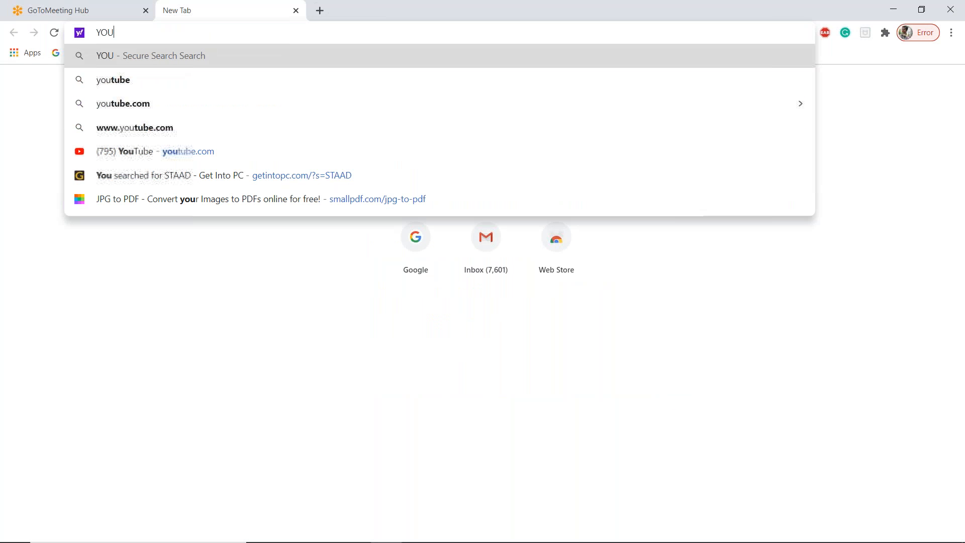
pyautogui.press('Down')
pyautogui.press('Return')
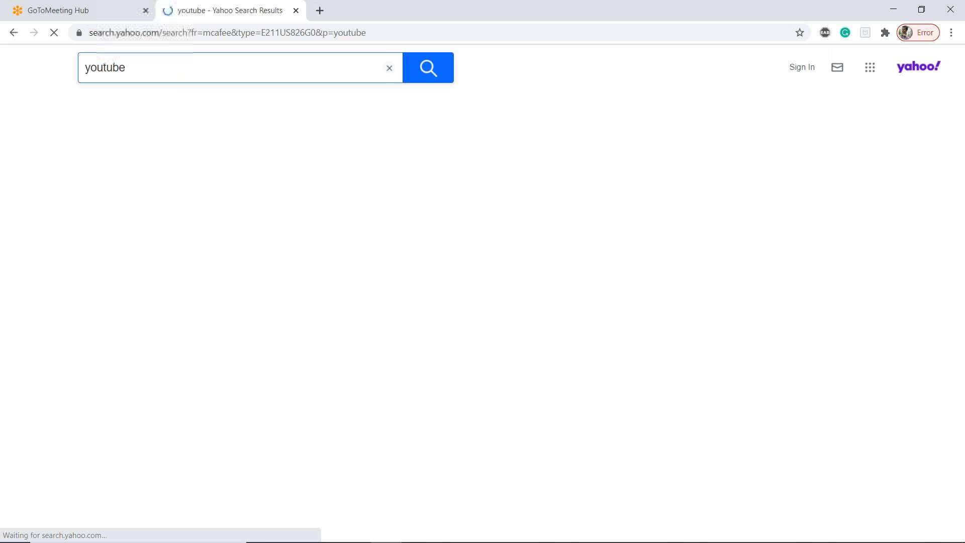
pyautogui.click(126, 158)
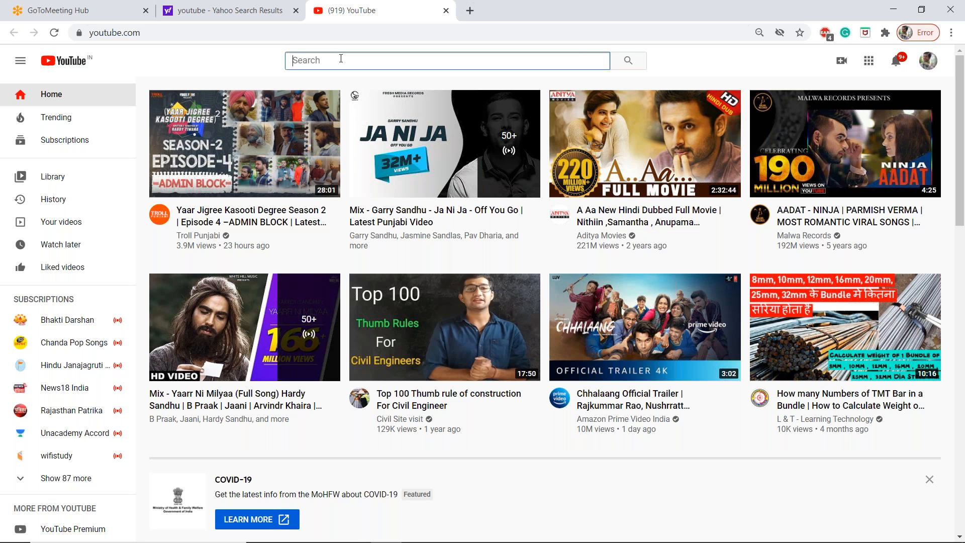
# Search YouTube for appwars technologies.
pyautogui.write('APPWA')
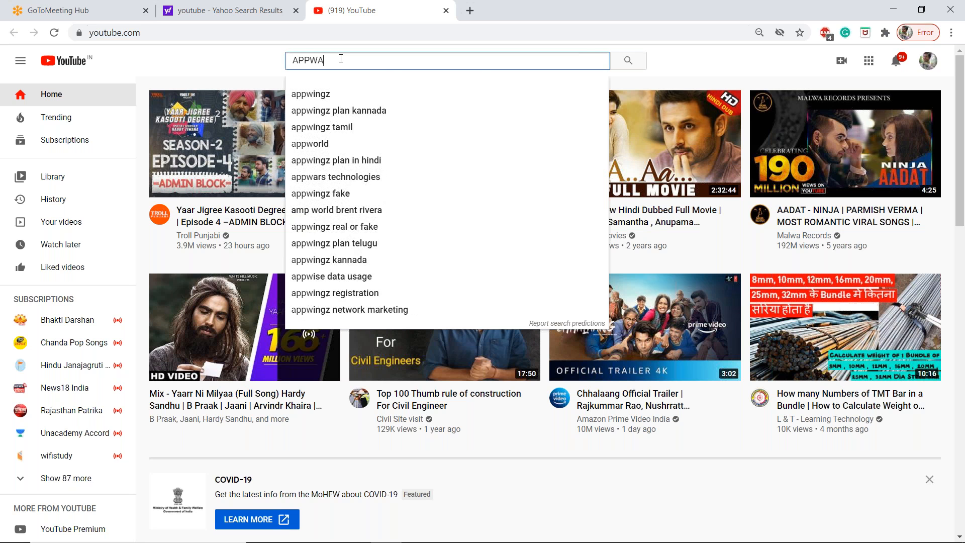
pyautogui.write('RS')
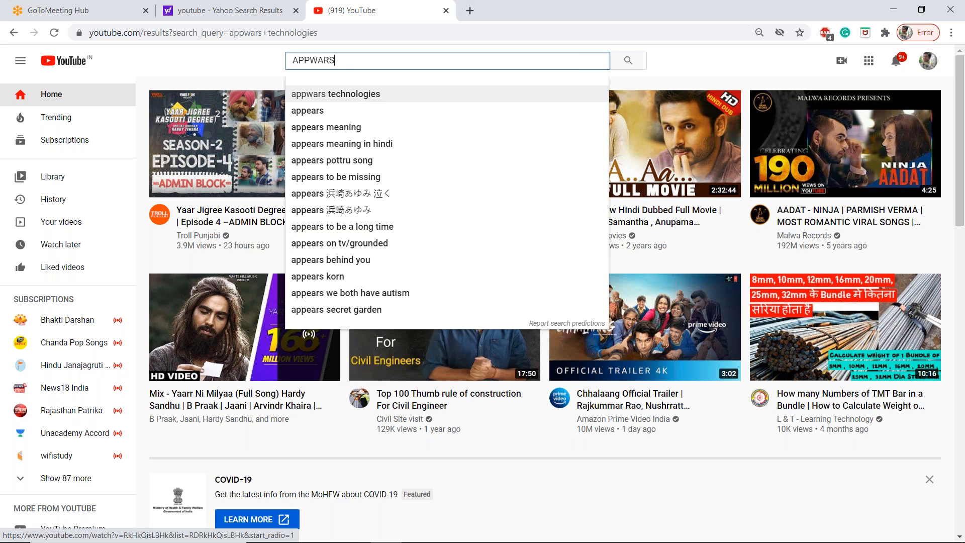
pyautogui.click(359, 96)
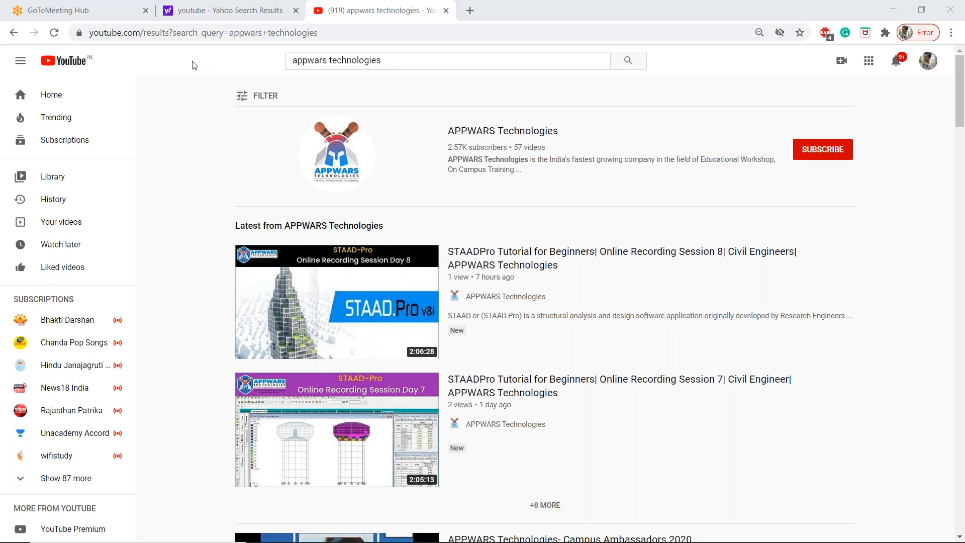
# Look over the latest APPWARS Technologies videos and subscribe to the channel.
pyautogui.click(964, 104)
pyautogui.moveTo(964, 105)
pyautogui.mouseDown()
pyautogui.moveTo(964, 144)
pyautogui.moveTo(964, 118)
pyautogui.mouseUp()
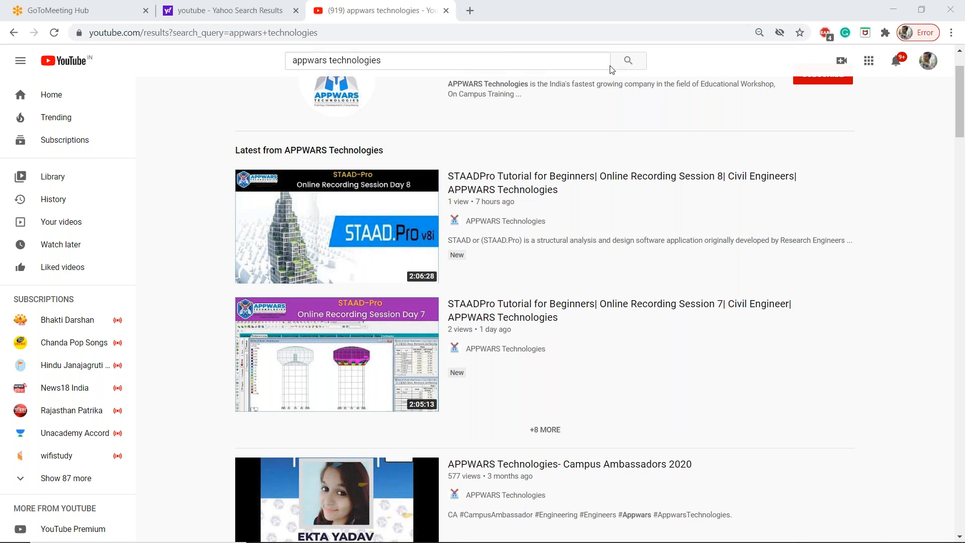
pyautogui.moveTo(964, 98); pyautogui.dragTo(964, 83)
pyautogui.click(835, 147)
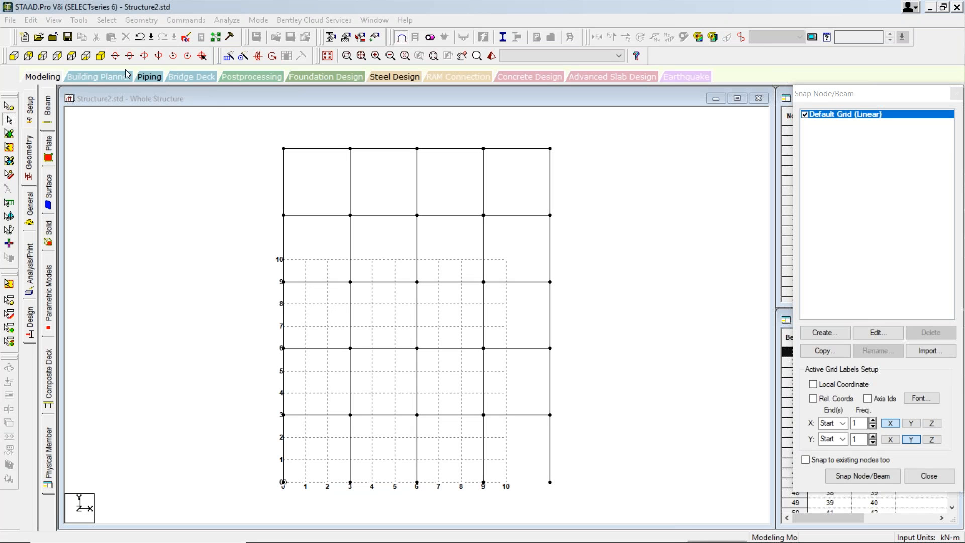
# Return to STAAD.Pro, show the Structure2.std frame in isometric view, and close the Snap Node/Beam grid settings.
pyautogui.click(102, 57)
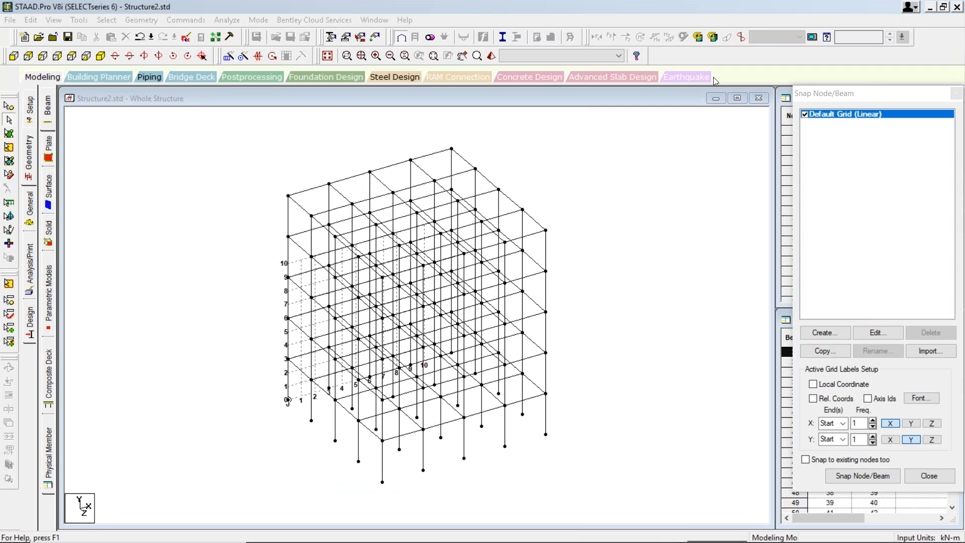
pyautogui.click(957, 93)
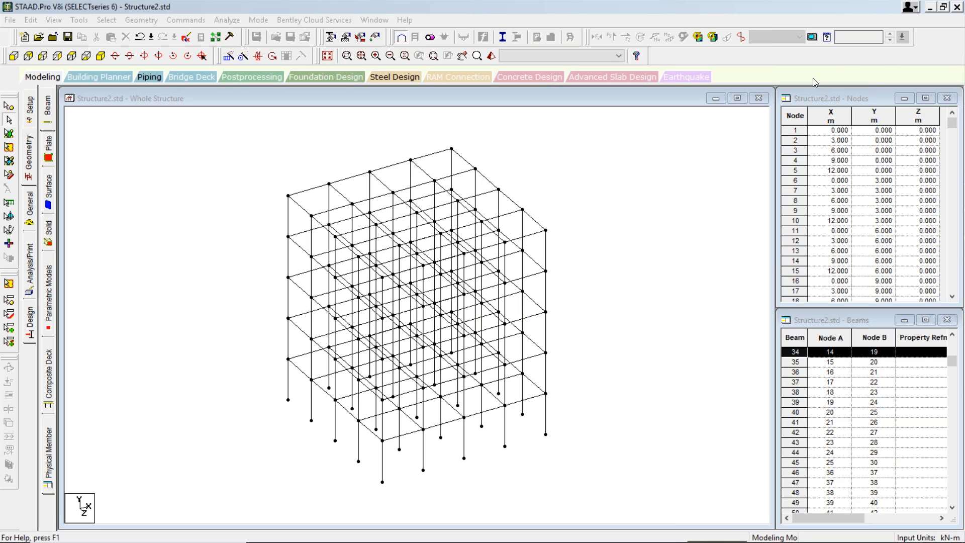
pyautogui.click(503, 150)
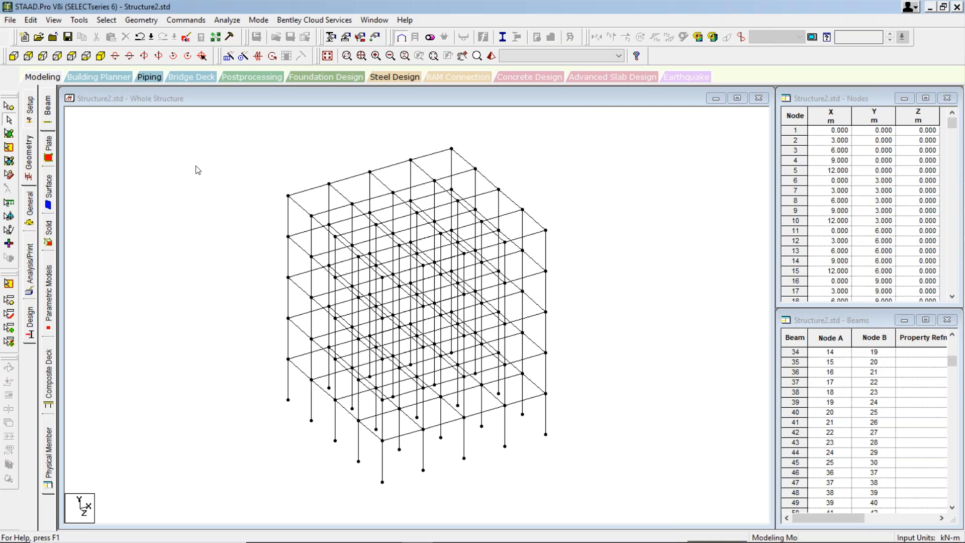
# Define a circular concrete section with a YD of 0.3 m in the member properties.
pyautogui.click(30, 220)
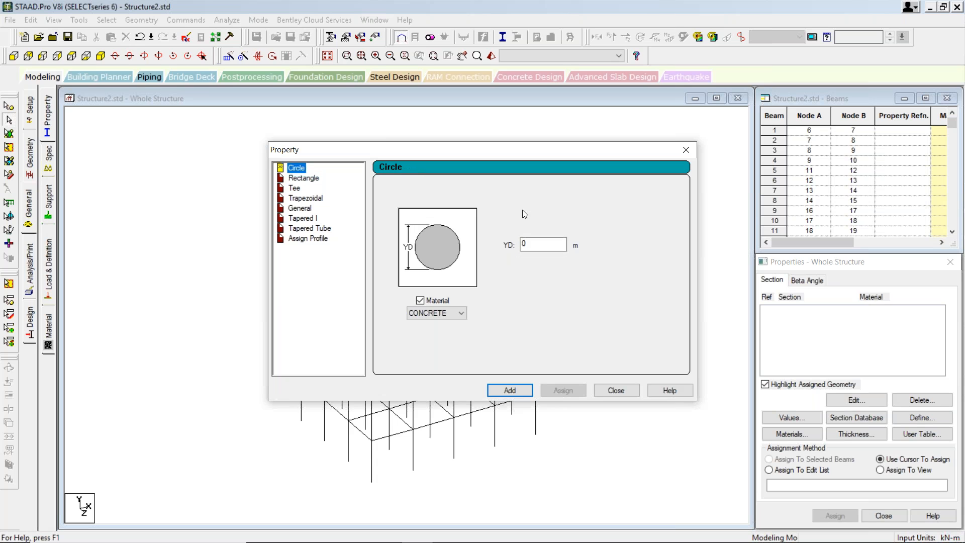
pyautogui.write('0.3')
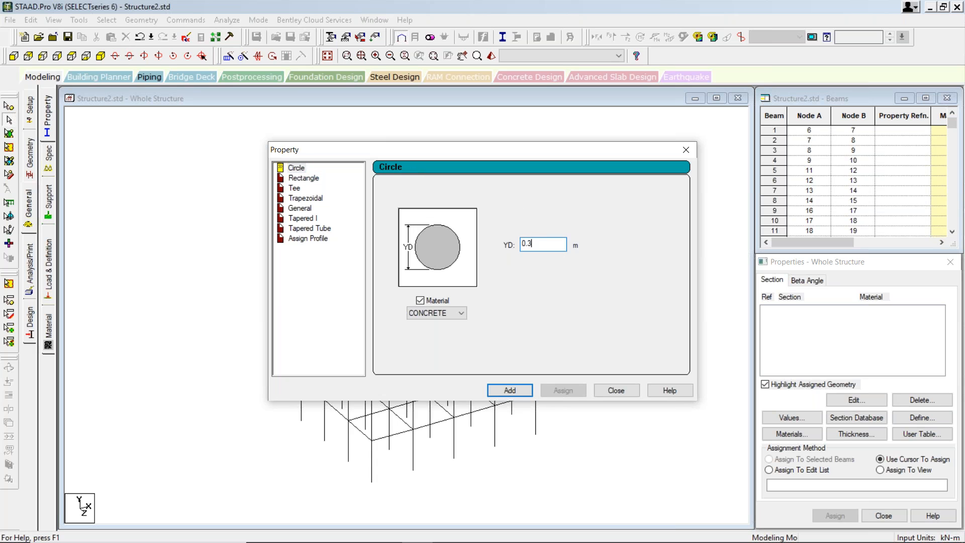
pyautogui.click(520, 390)
# Add a rectangular concrete section with YD 0.5 m and ZD 0.5 m.
pyautogui.click(305, 179)
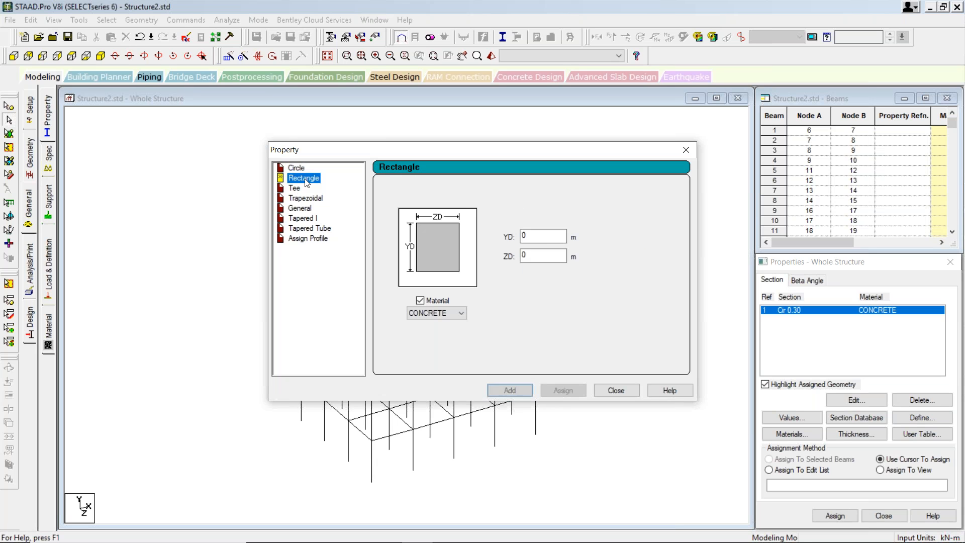
pyautogui.click(543, 235)
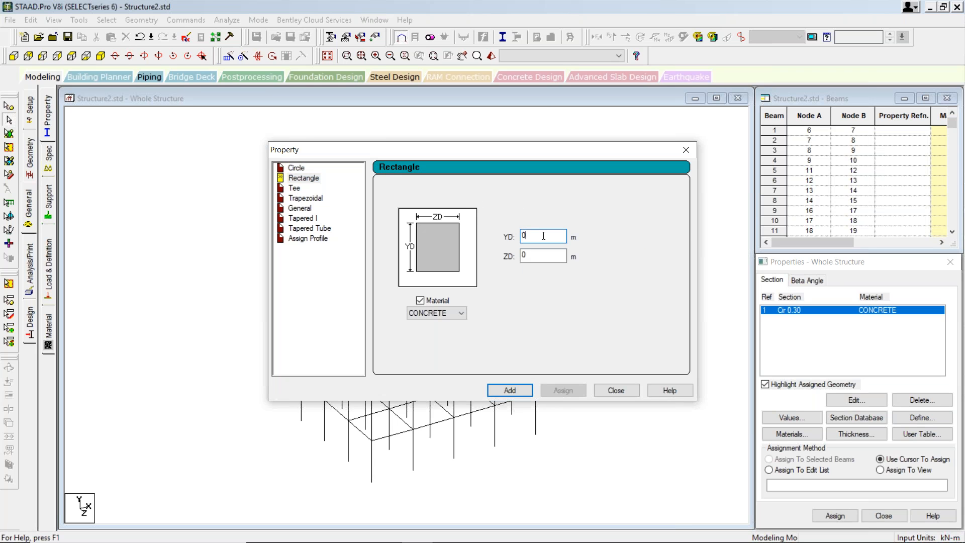
pyautogui.write('.')
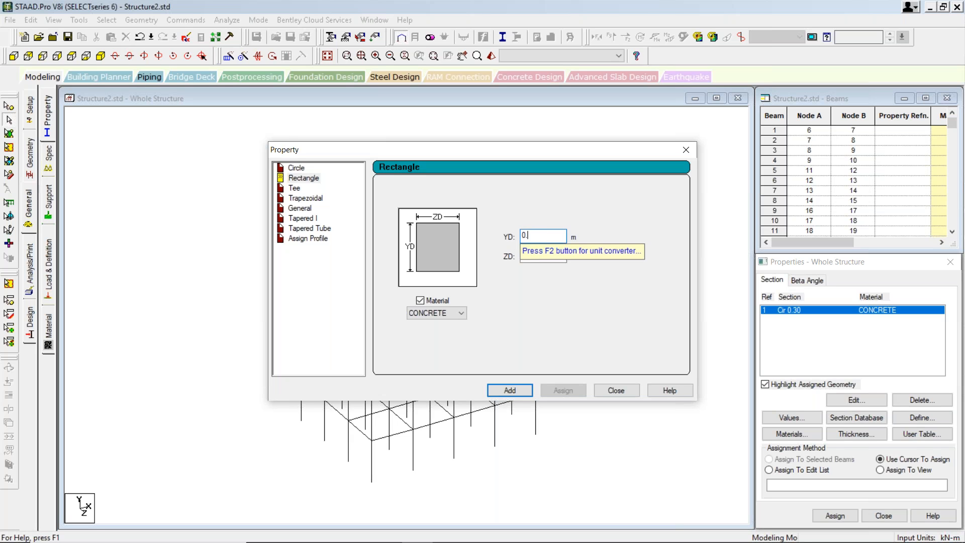
pyautogui.write('5')
pyautogui.click(545, 257)
pyautogui.write('.5')
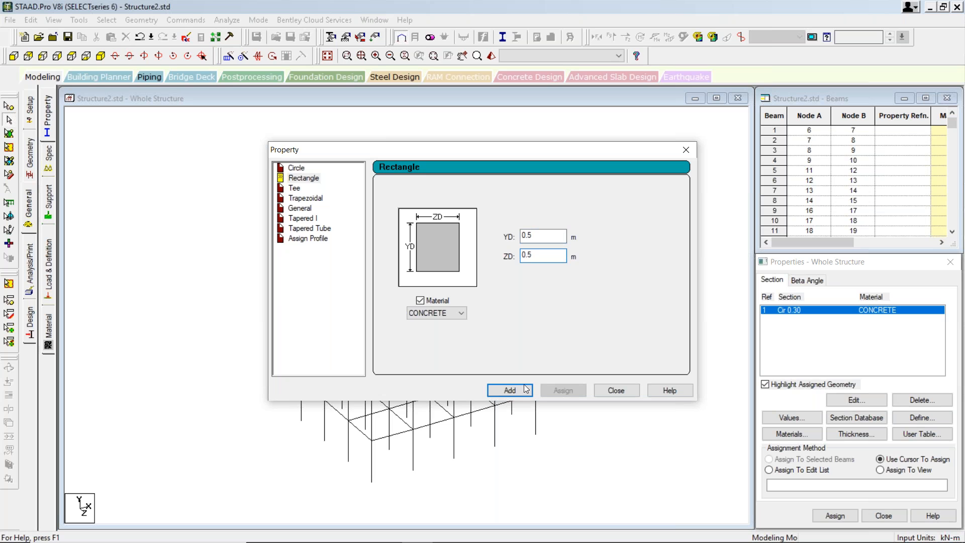
pyautogui.click(509, 391)
# Add a second rectangular concrete section with YD 0.3 m and ZD 0.3 m, and finish defining properties.
pyautogui.click(535, 237)
pyautogui.press('BackSpace')
pyautogui.write('3')
pyautogui.click(539, 257)
pyautogui.press('BackSpace')
pyautogui.write('3')
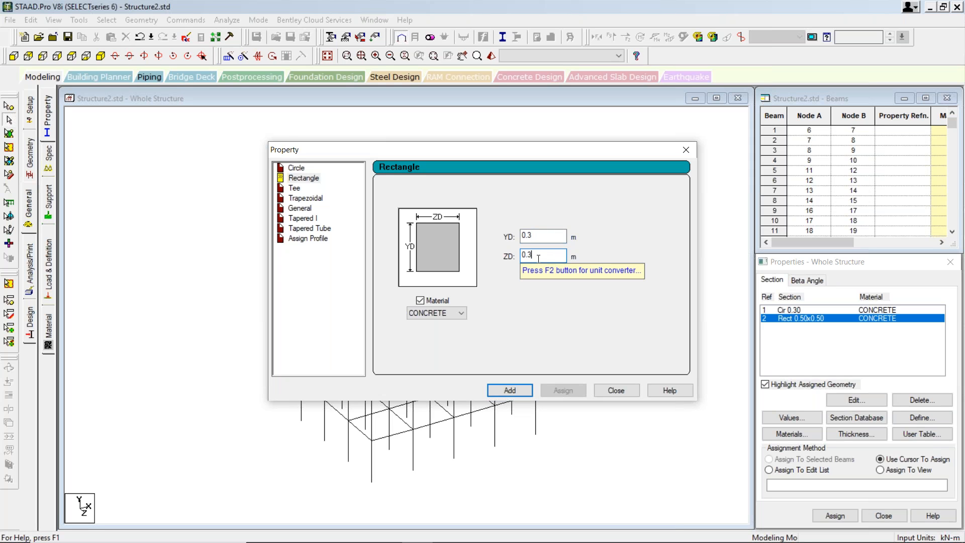
pyautogui.click(527, 390)
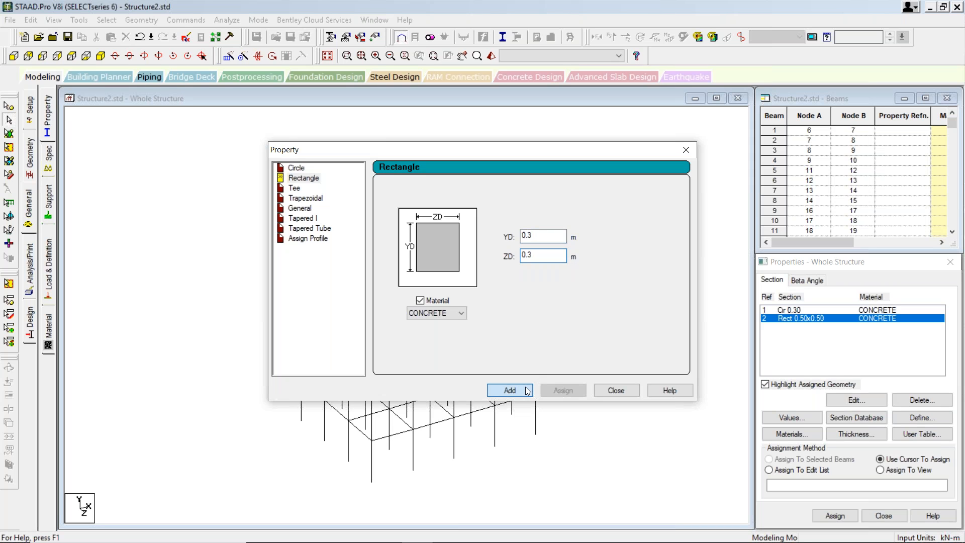
pyautogui.click(622, 394)
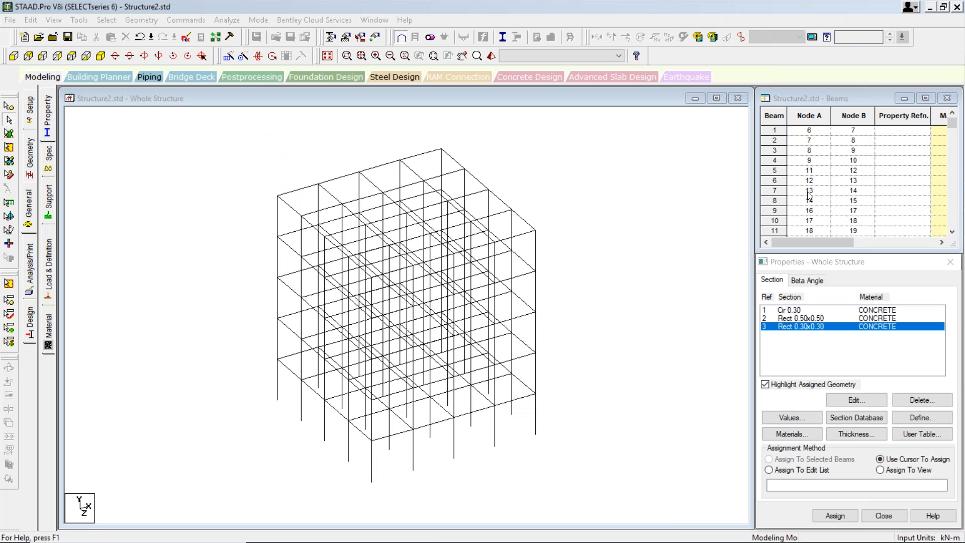
# Assign the Cir 0.30 concrete section to the vertical columns of the frame.
pyautogui.click(790, 310)
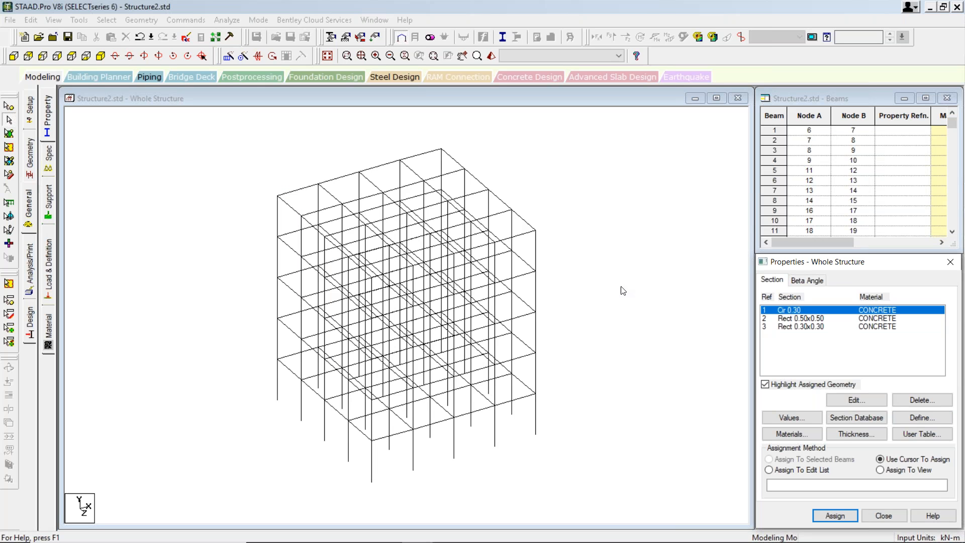
pyautogui.click(108, 21)
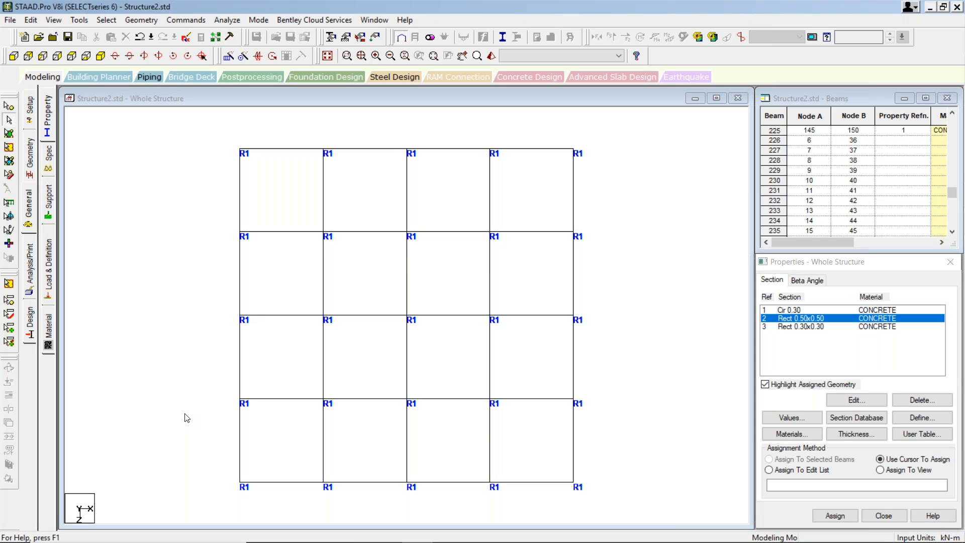
# Decline the auto save, select the outer members along all four sides of the frame in plan view, and show the frame in isometric view.
pyautogui.scroll(3, 187, 418)
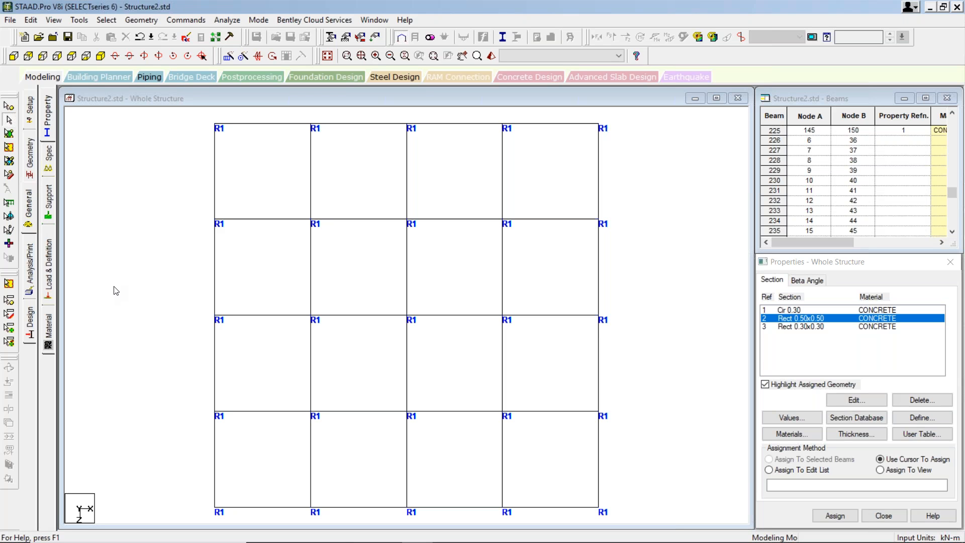
pyautogui.scroll(-1, 116, 291)
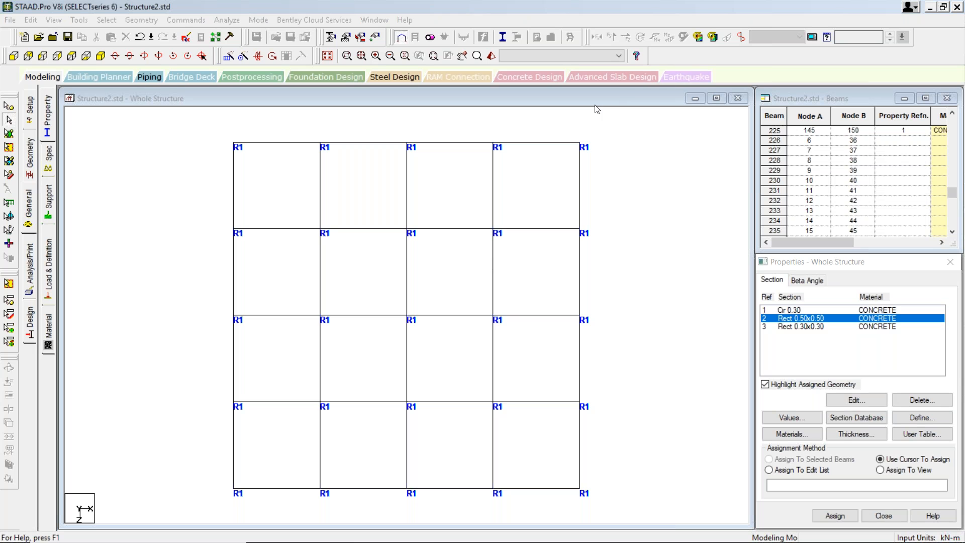
pyautogui.scroll(-3, 415, 341)
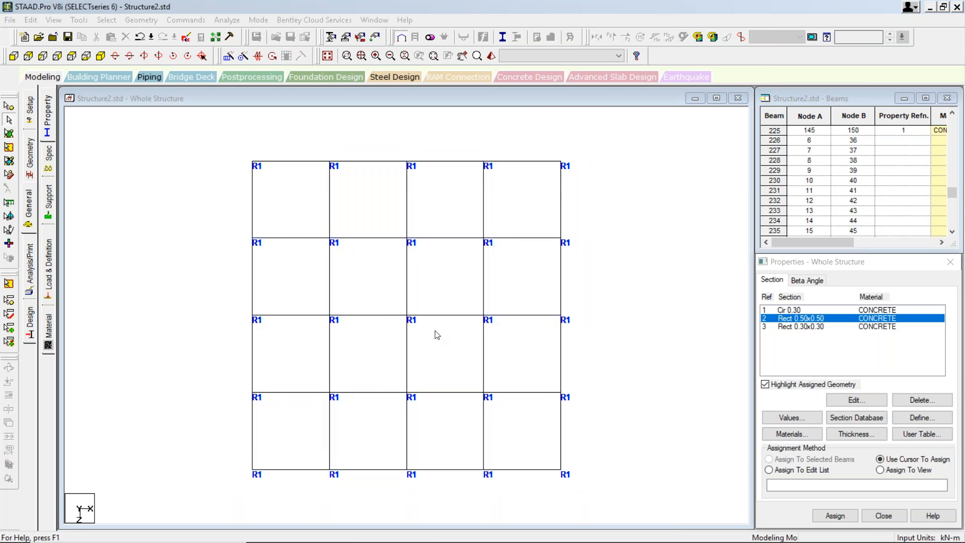
pyautogui.moveTo(422, 327); pyautogui.dragTo(327, 298, button='middle')
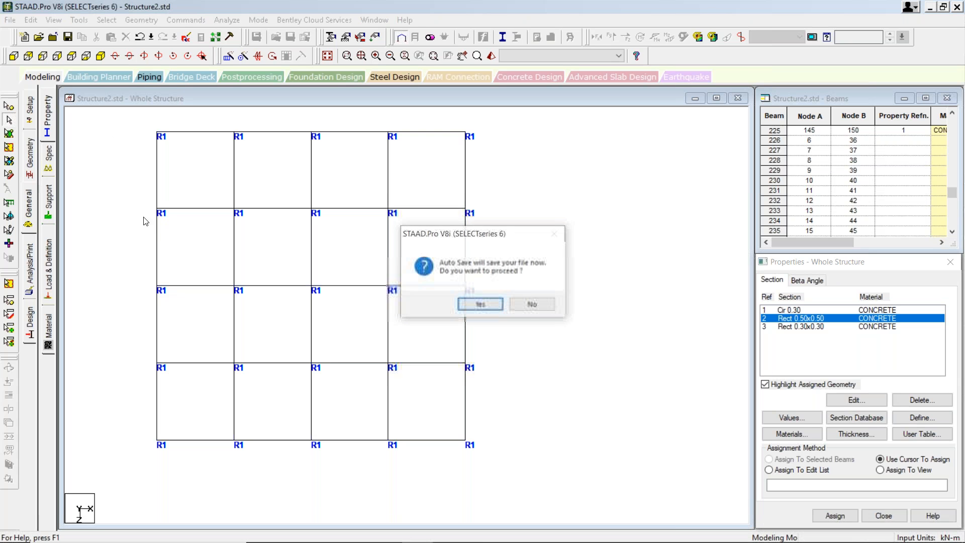
pyautogui.click(533, 305)
pyautogui.moveTo(131, 117); pyautogui.dragTo(520, 133)
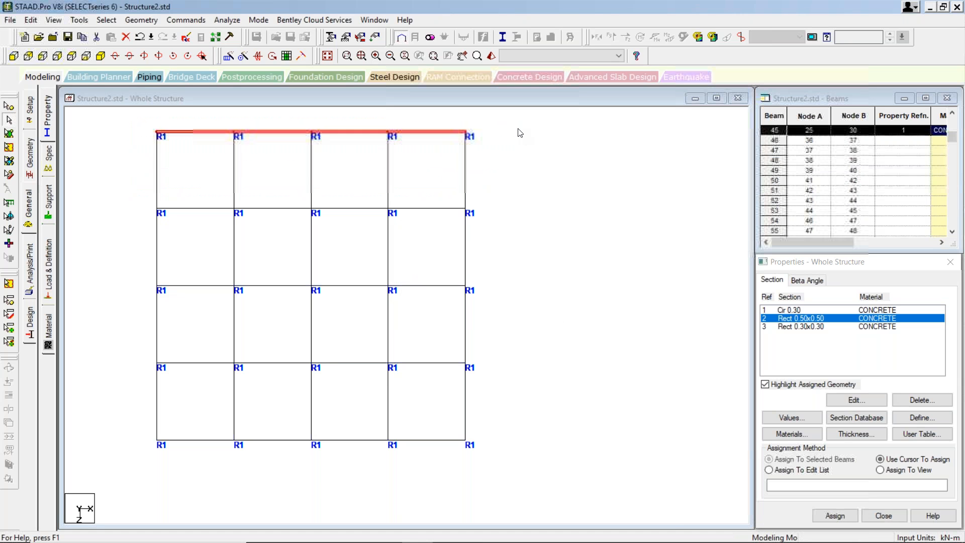
pyautogui.moveTo(460, 115); pyautogui.dragTo(490, 443)
pyautogui.moveTo(145, 117); pyautogui.dragTo(487, 143)
pyautogui.moveTo(126, 124); pyautogui.dragTo(161, 500)
pyautogui.moveTo(133, 409); pyautogui.dragTo(483, 511)
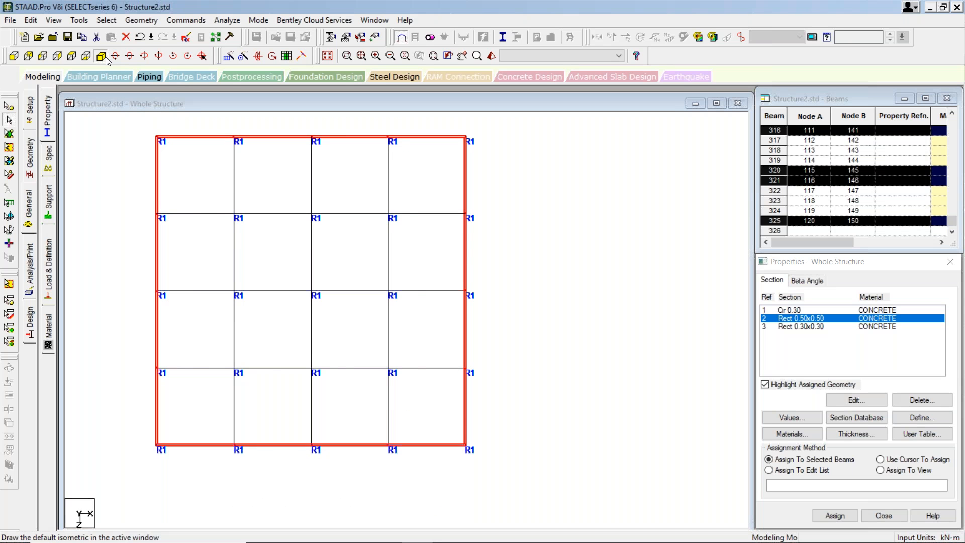
pyautogui.click(106, 58)
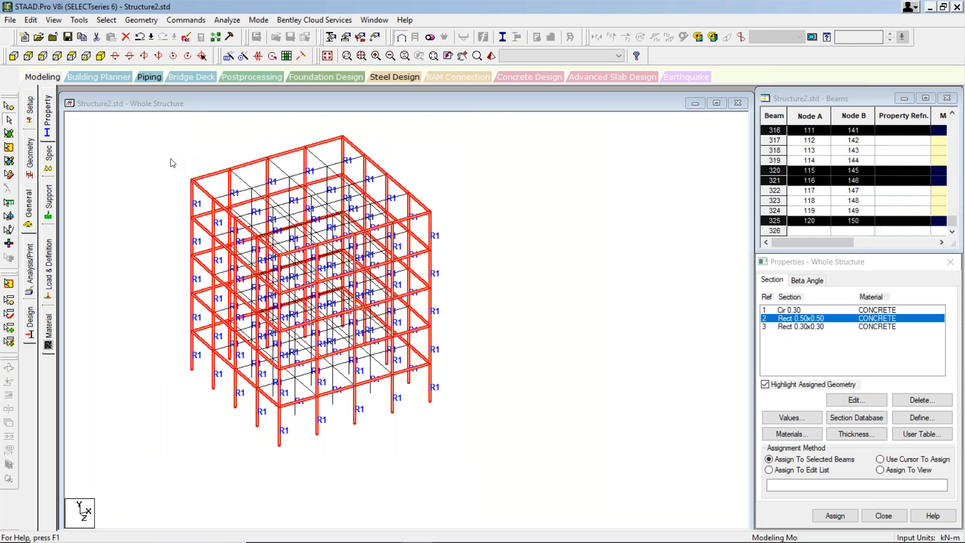
# Clear the member selection and review which members use the Cir 0.30 and Rect 0.50x0.50 sections.
pyautogui.click(172, 163)
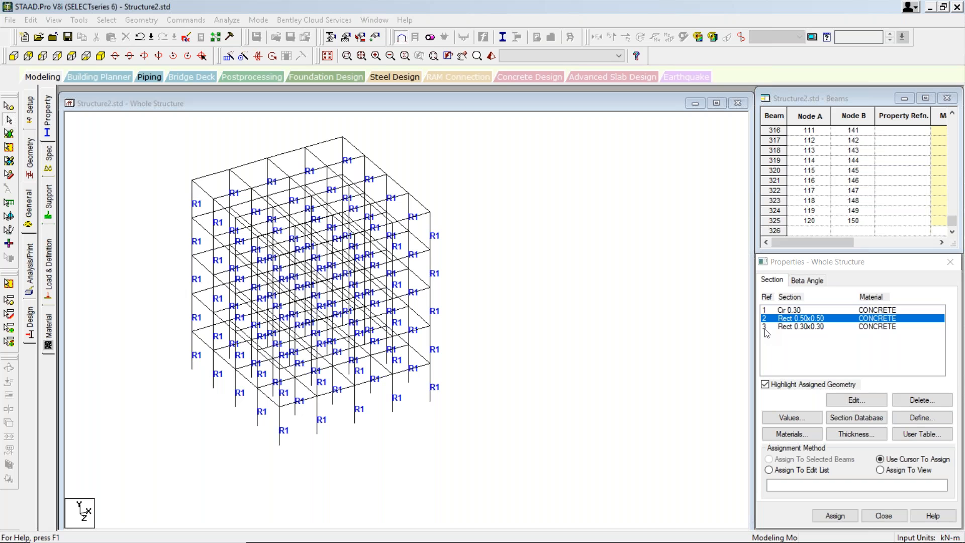
pyautogui.click(799, 310)
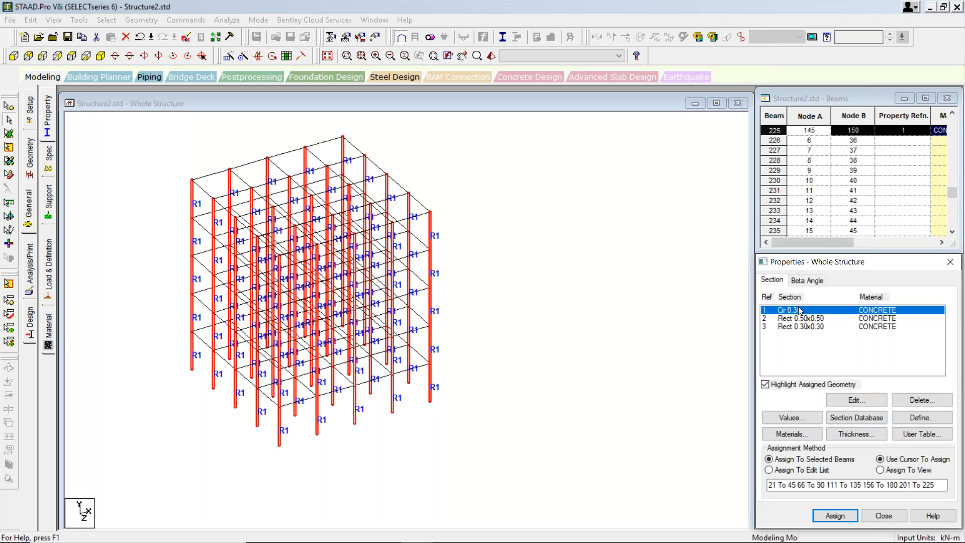
pyautogui.click(832, 319)
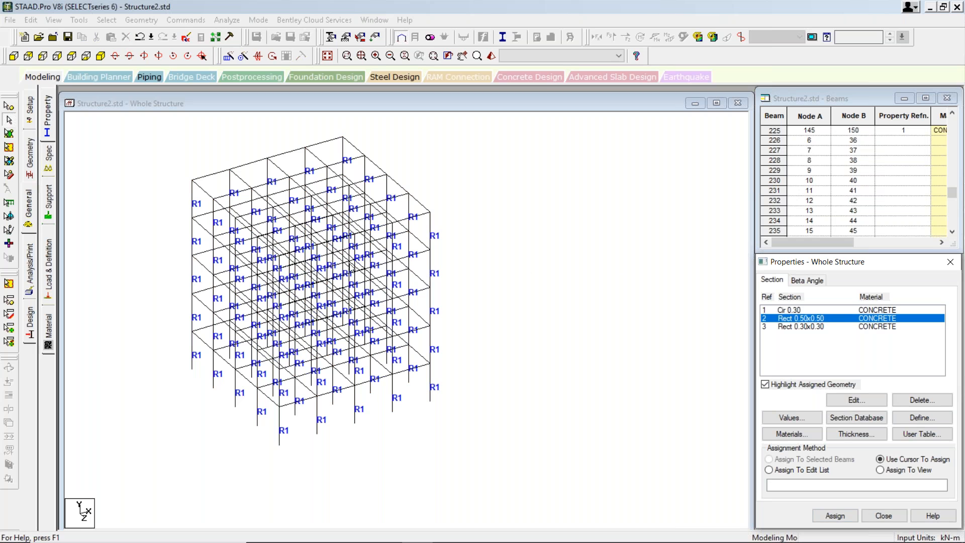
# Choose the Rect 0.30x0.30 concrete section and select the inner members of the frame in plan view.
pyautogui.click(794, 327)
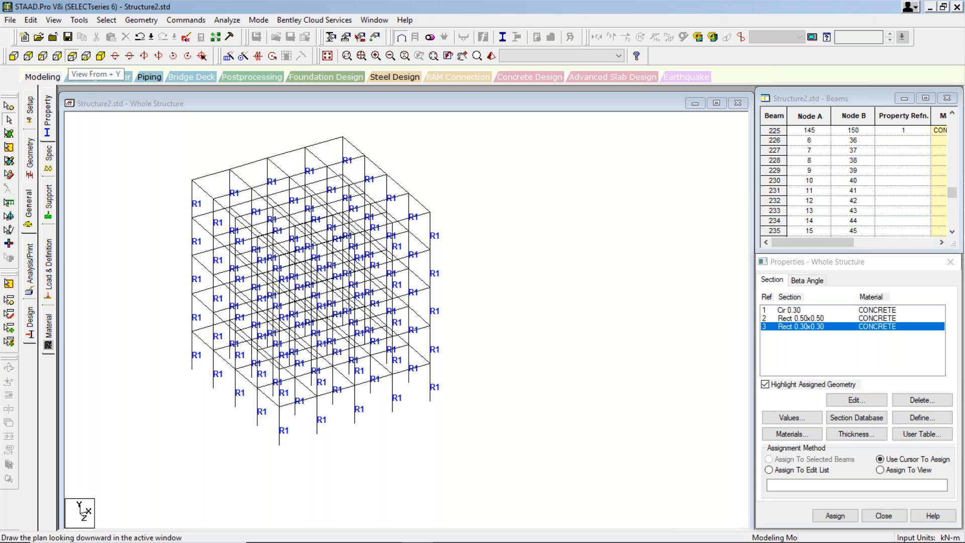
pyautogui.click(72, 56)
pyautogui.moveTo(140, 129); pyautogui.dragTo(486, 152)
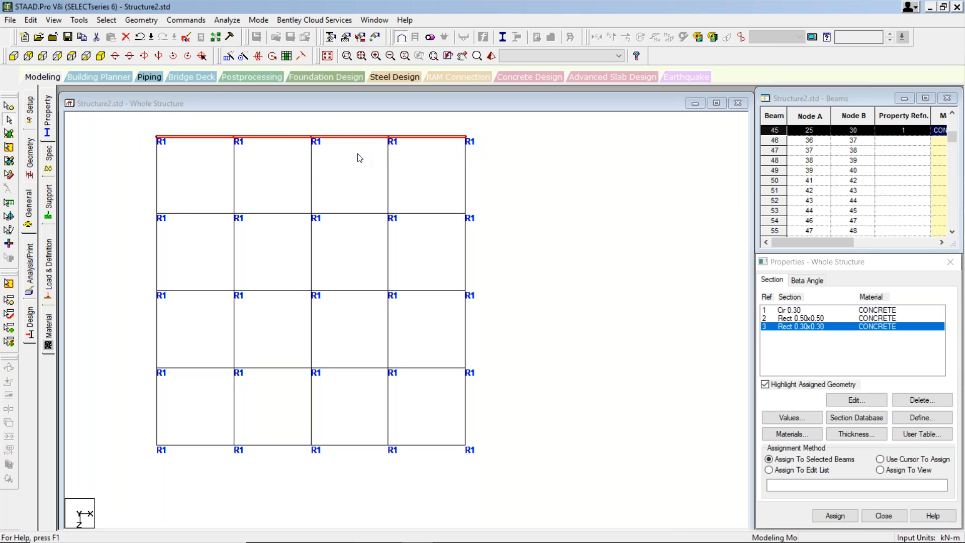
pyautogui.moveTo(169, 148); pyautogui.dragTo(448, 436)
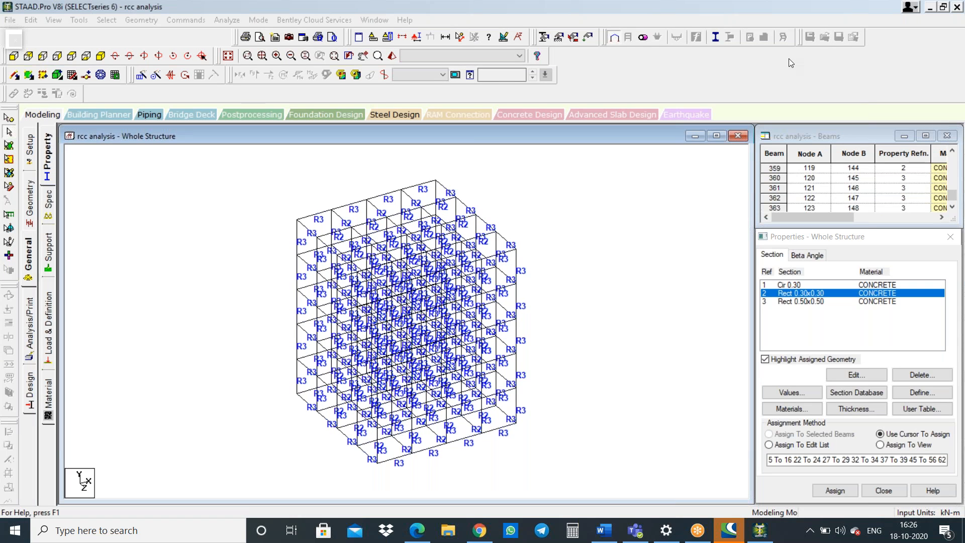
# Choose the Cir 0.30 concrete section in the rcc analysis model.
pyautogui.click(376, 293)
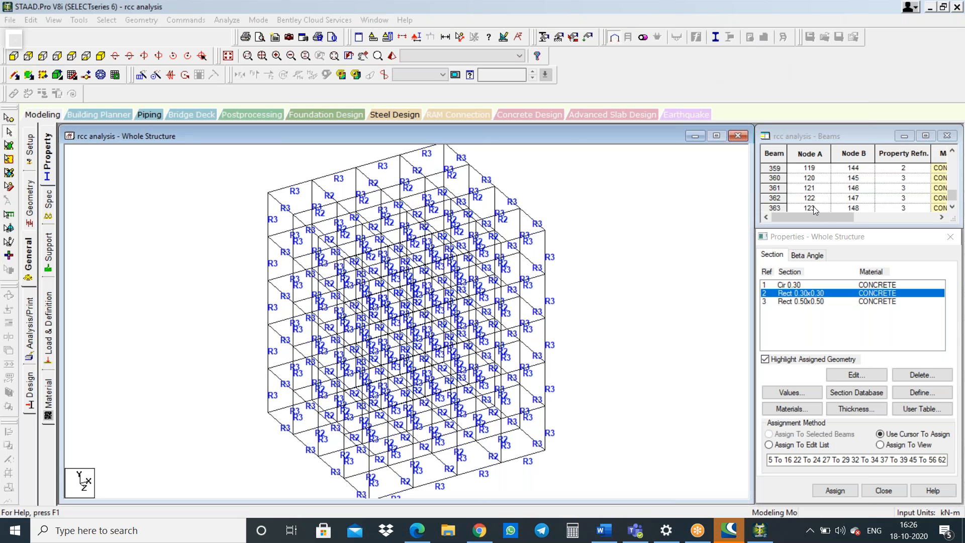
pyautogui.click(805, 285)
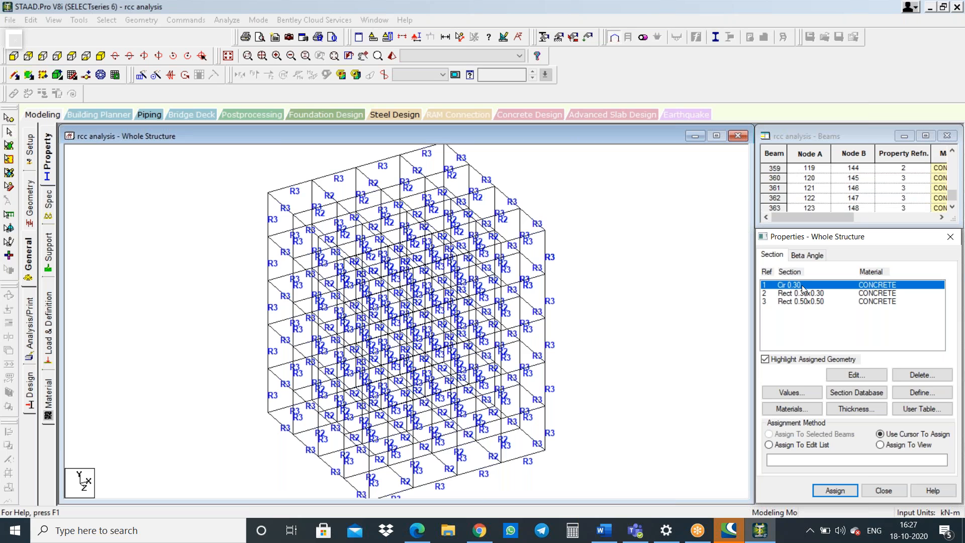
pyautogui.click(757, 18)
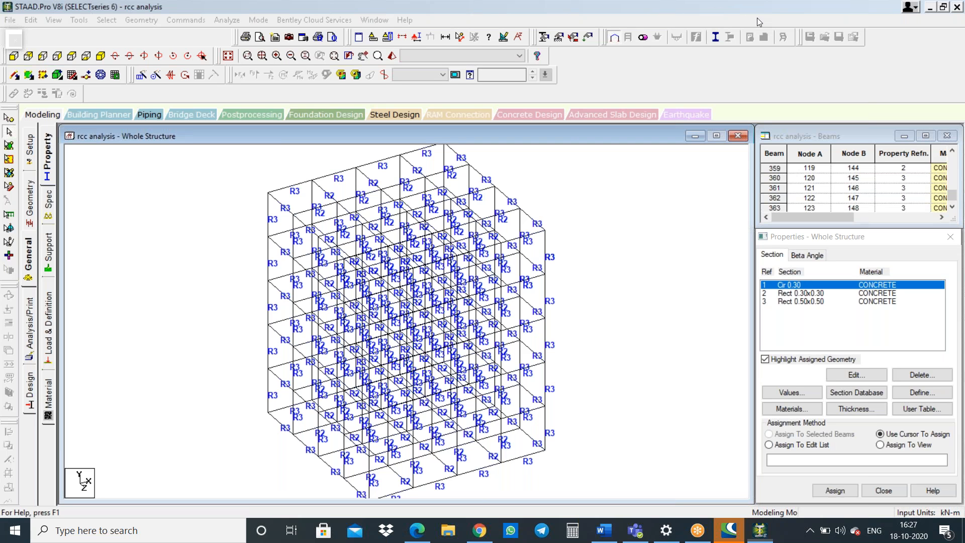
pyautogui.click(797, 288)
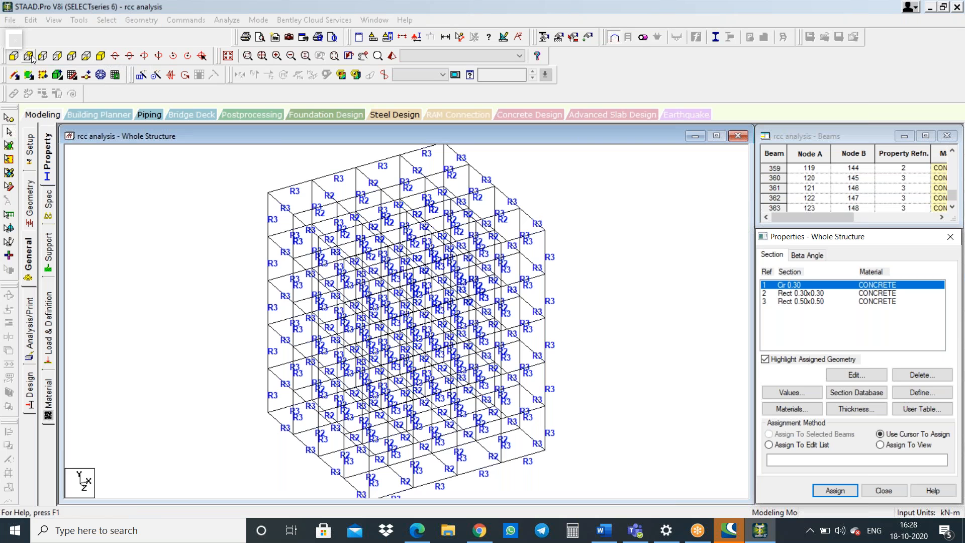
pyautogui.click(71, 57)
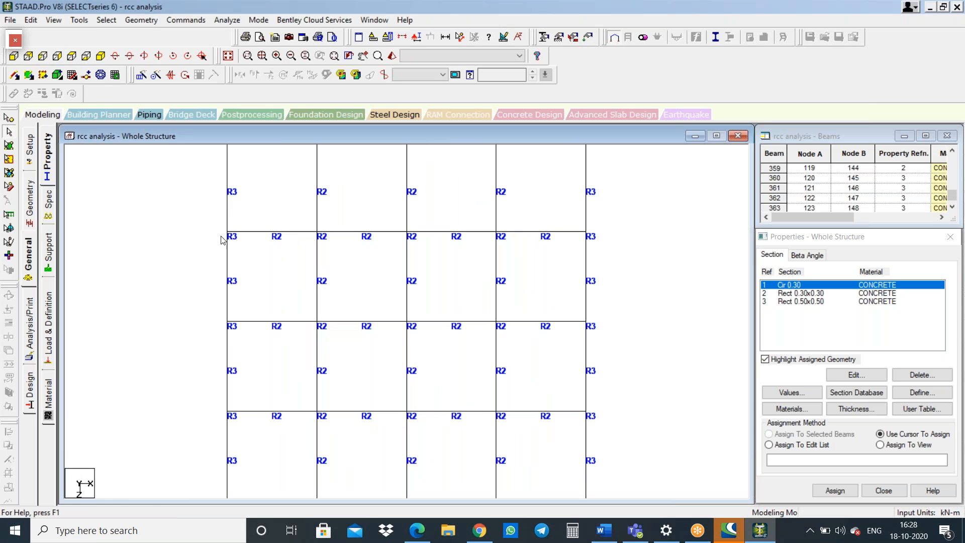
pyautogui.moveTo(313, 213); pyautogui.dragTo(493, 432)
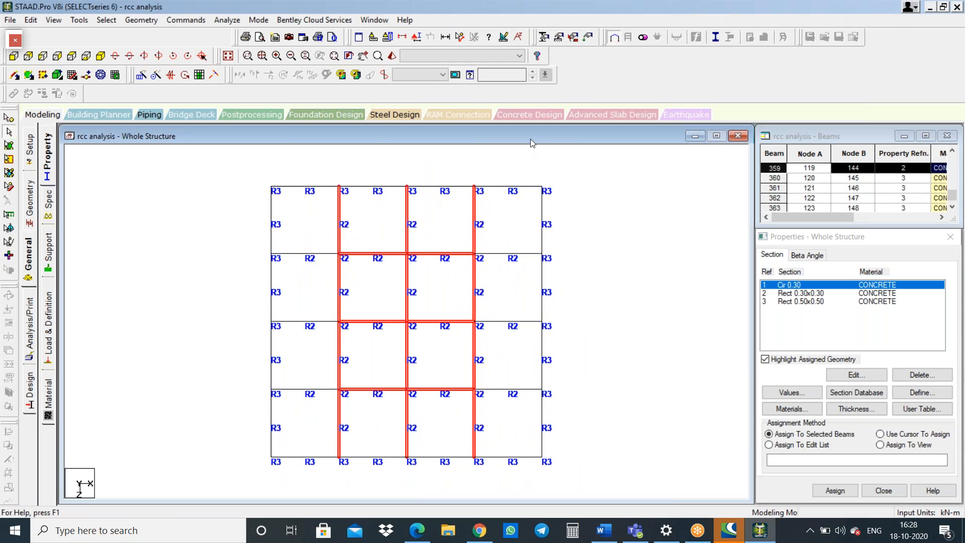
pyautogui.moveTo(534, 146); pyautogui.dragTo(572, 402)
pyautogui.click(583, 324)
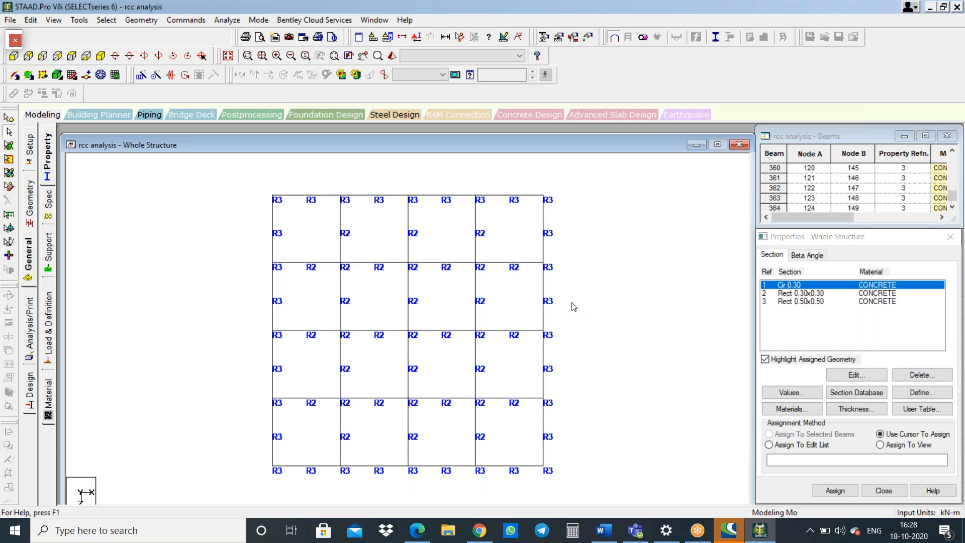
# Select all beams parallel to Y and assign the Cir 0.30 concrete section to them in isometric view.
pyautogui.click(109, 23)
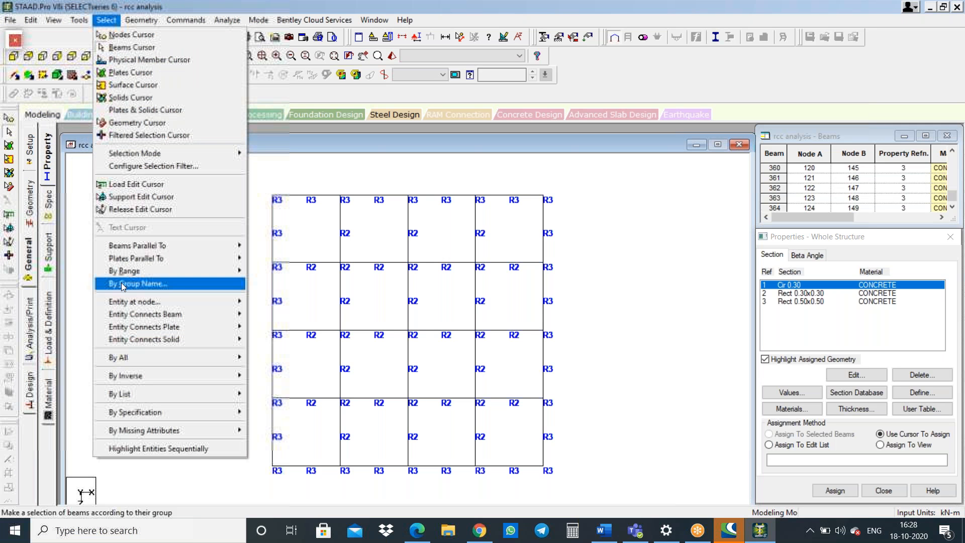
pyautogui.moveTo(166, 246)
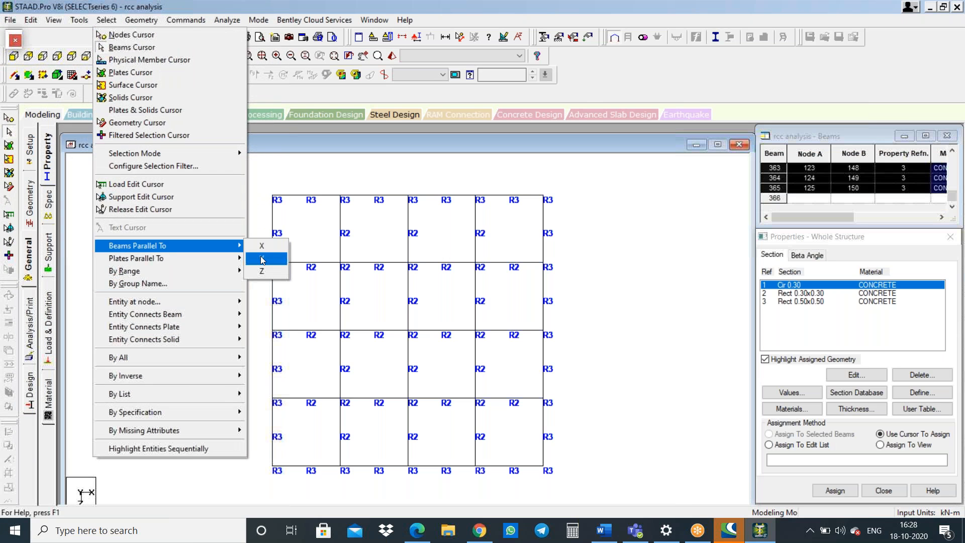
pyautogui.click(263, 260)
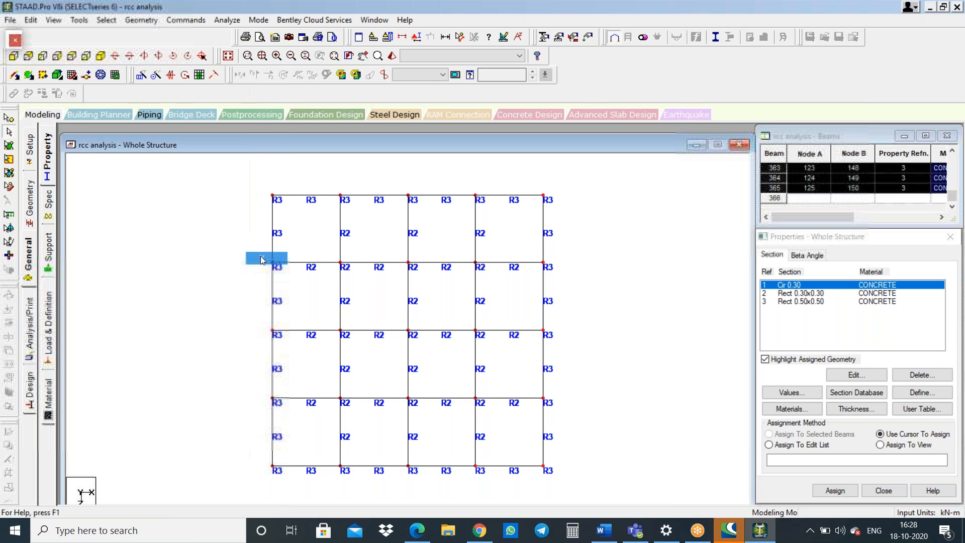
pyautogui.click(100, 62)
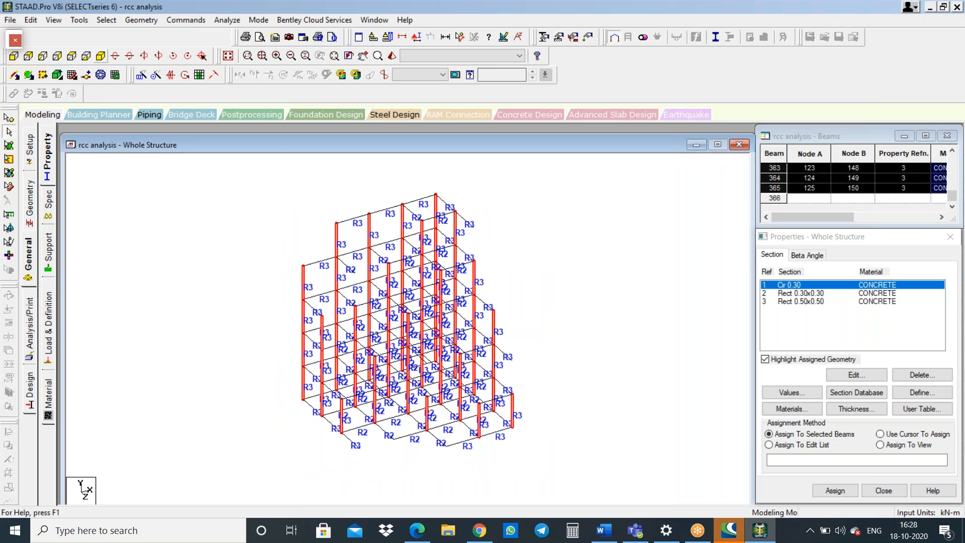
pyautogui.click(835, 491)
pyautogui.click(878, 400)
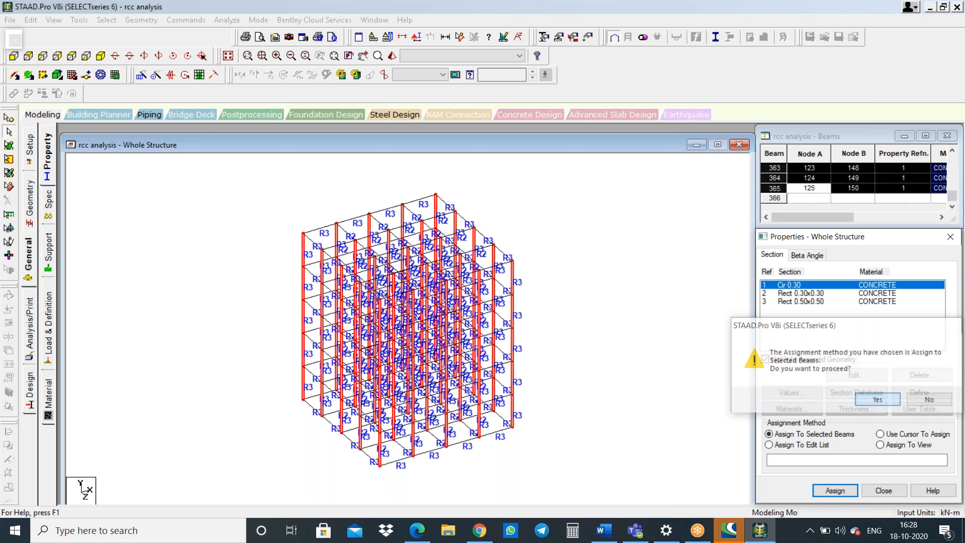
pyautogui.click(835, 491)
pyautogui.click(878, 400)
# View the materials table, close it, and clear the member selection.
pyautogui.click(792, 409)
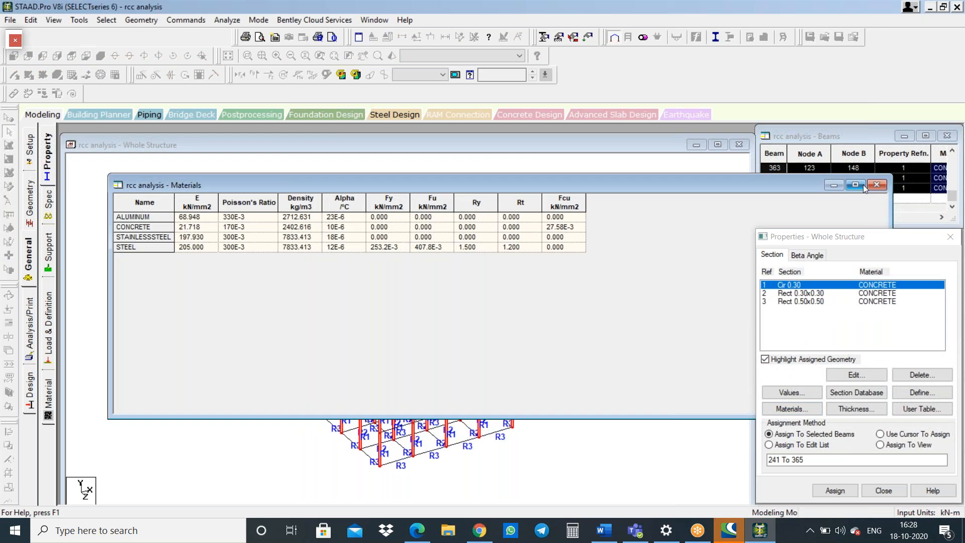
pyautogui.click(877, 185)
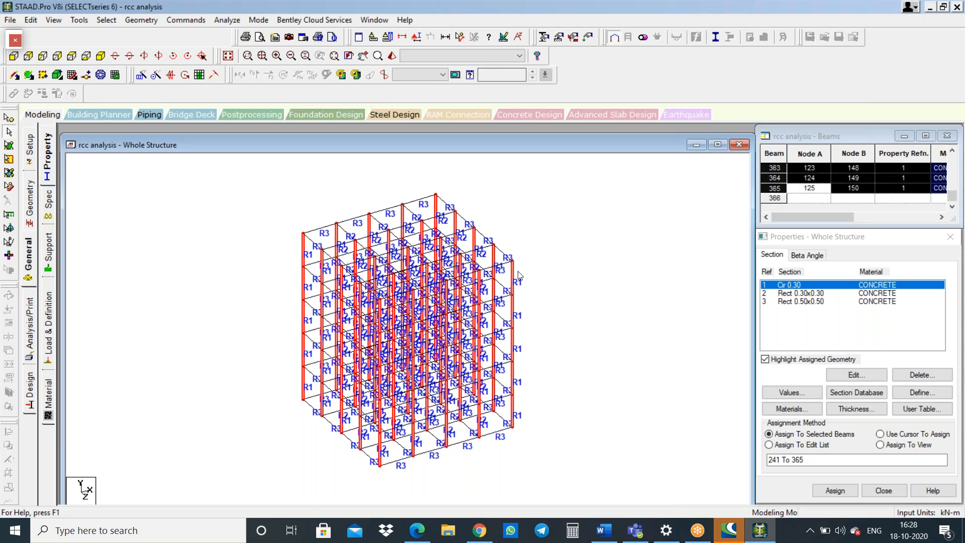
pyautogui.click(536, 314)
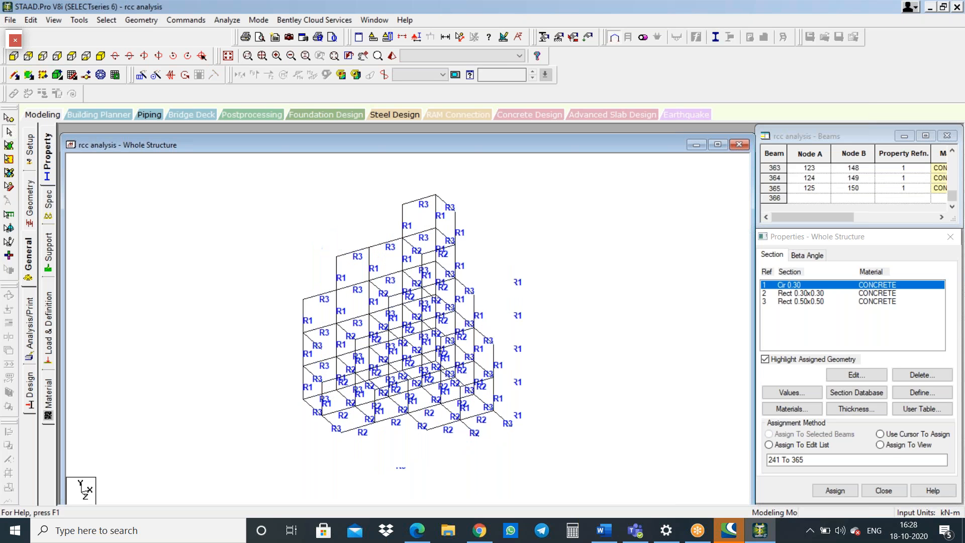
# Highlight in turn the members assigned the Rect 0.30x0.30, Rect 0.50x0.50 and Cir 0.30 sections.
pyautogui.click(799, 297)
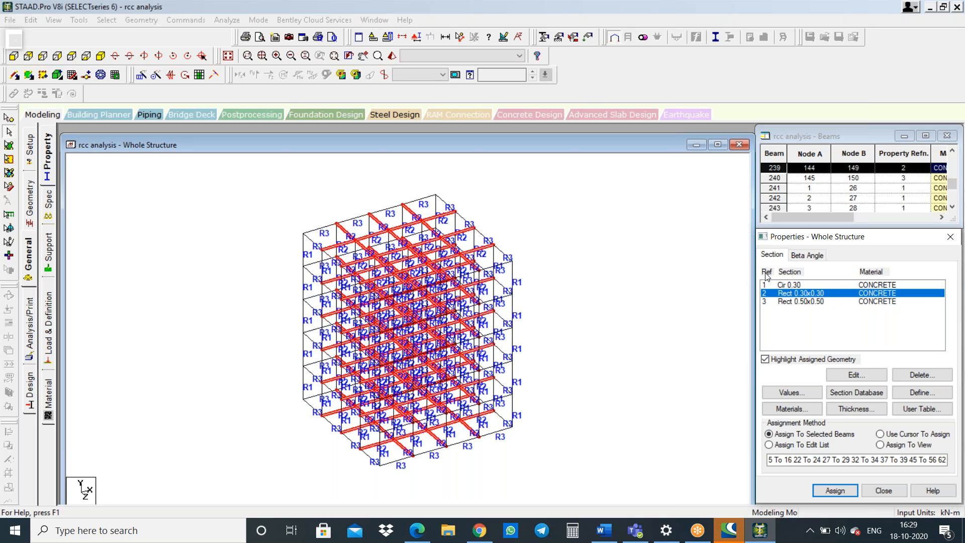
pyautogui.click(792, 301)
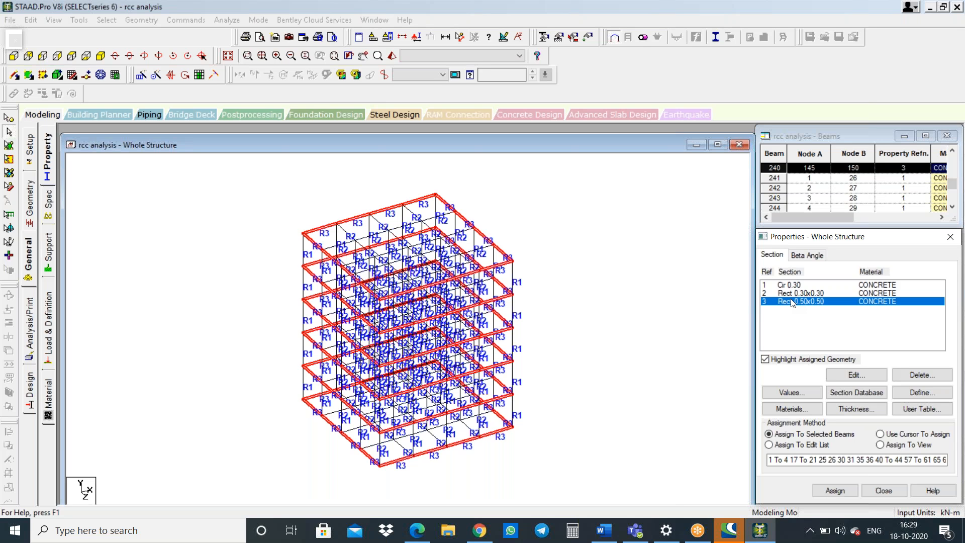
pyautogui.click(795, 284)
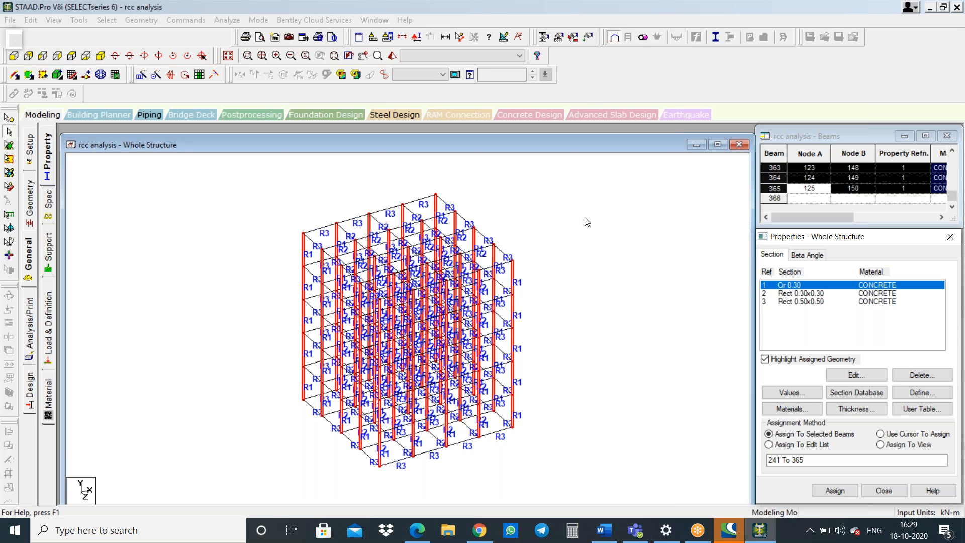
# Examine the prototype frame models, including Grid Frame, in the Structure Wizard and close it without generating a model.
pyautogui.click(144, 20)
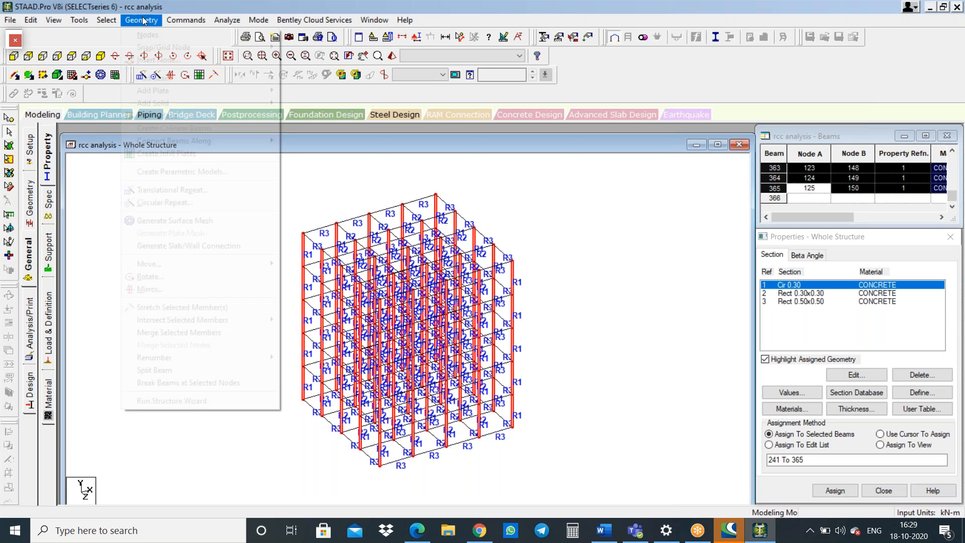
pyautogui.click(236, 400)
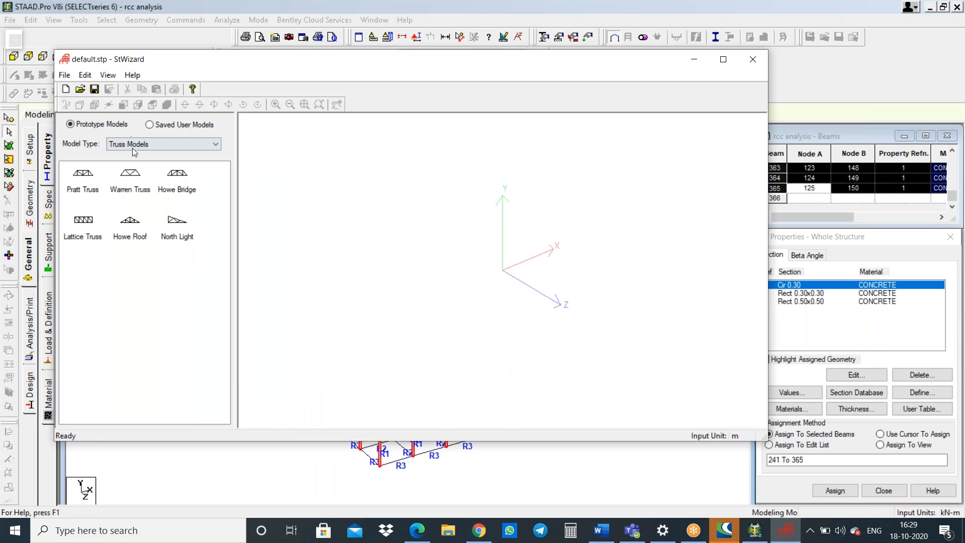
pyautogui.click(132, 146)
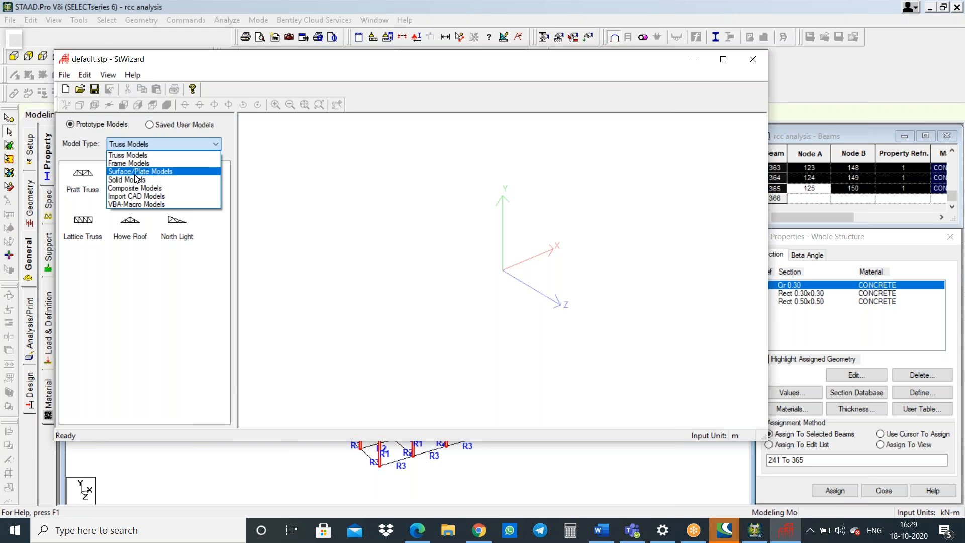
pyautogui.click(129, 164)
pyautogui.click(136, 173)
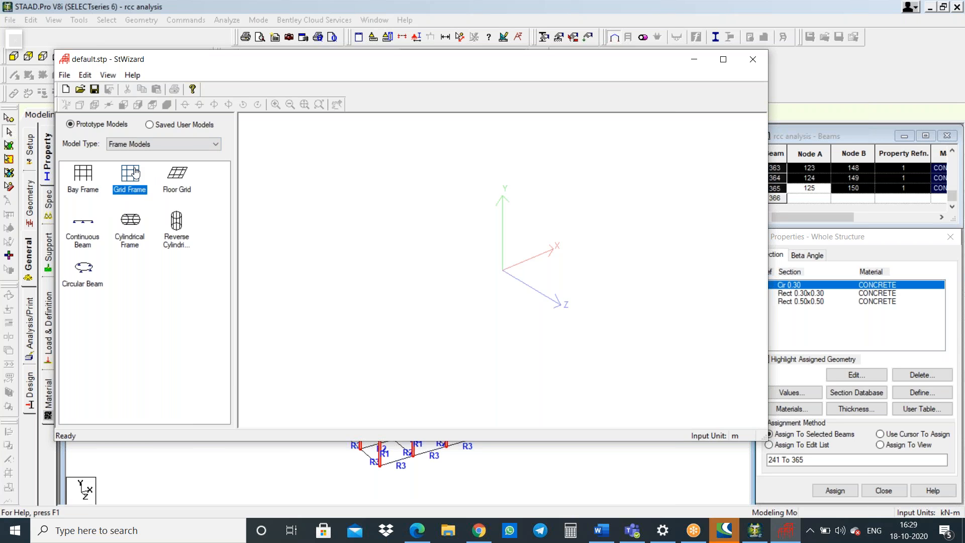
pyautogui.click(284, 159)
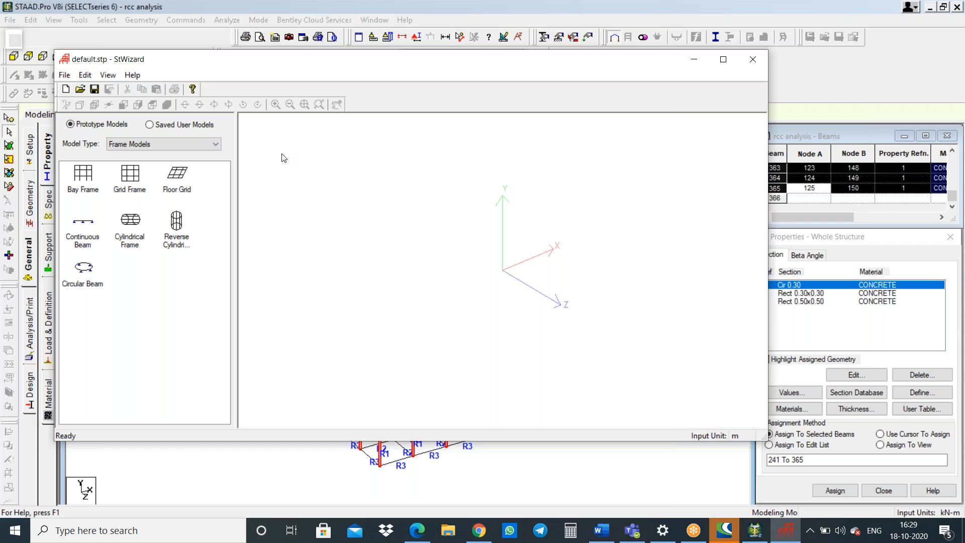
pyautogui.click(748, 59)
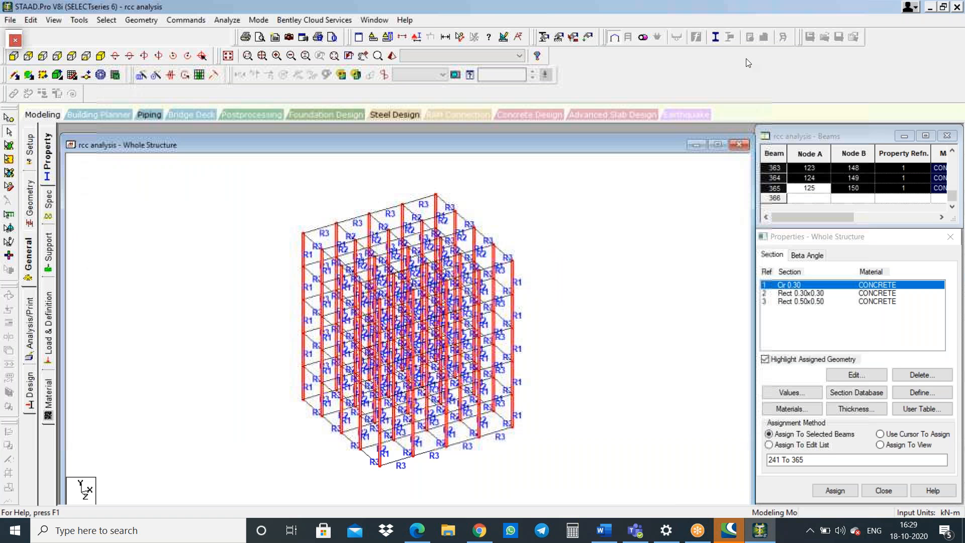
# Clear the member selection and view the version information of STAAD.Pro.
pyautogui.click(654, 223)
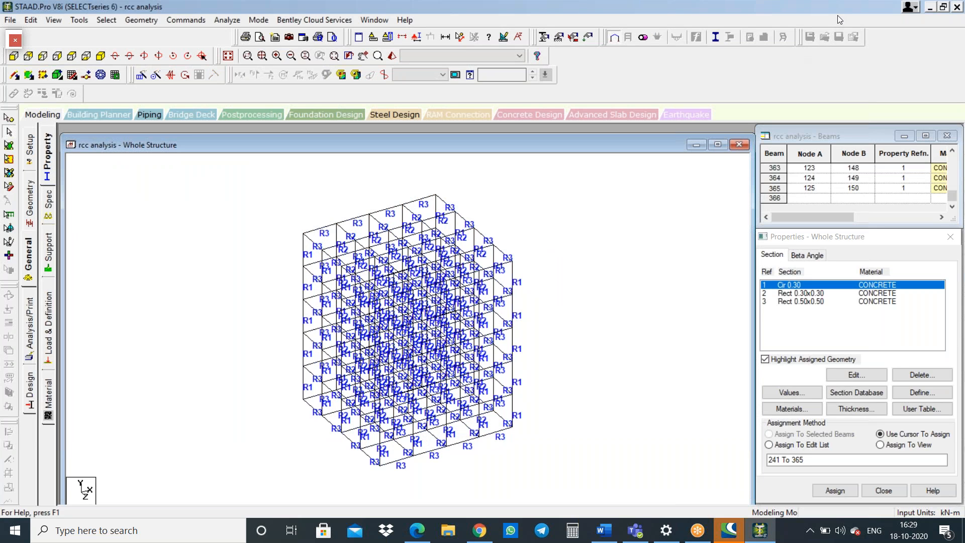
pyautogui.click(409, 21)
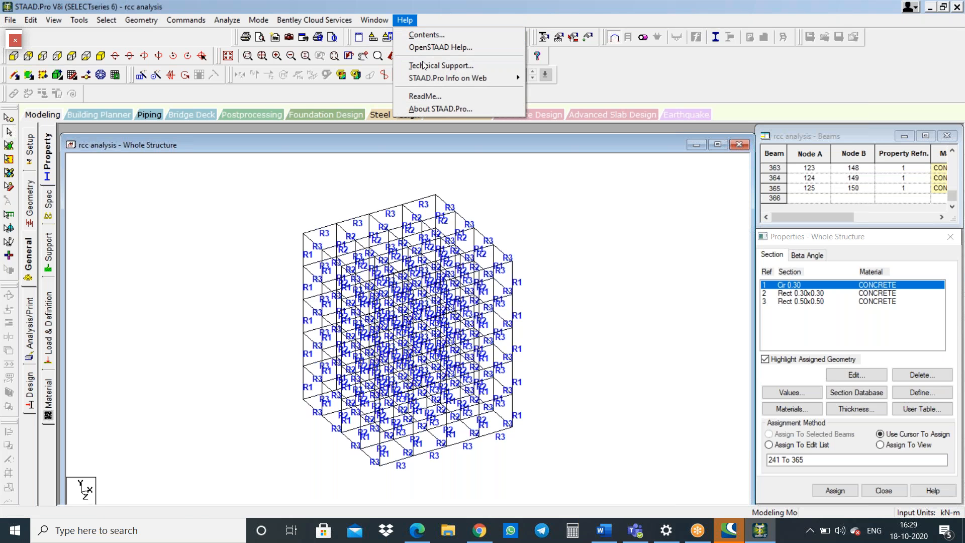
pyautogui.click(440, 109)
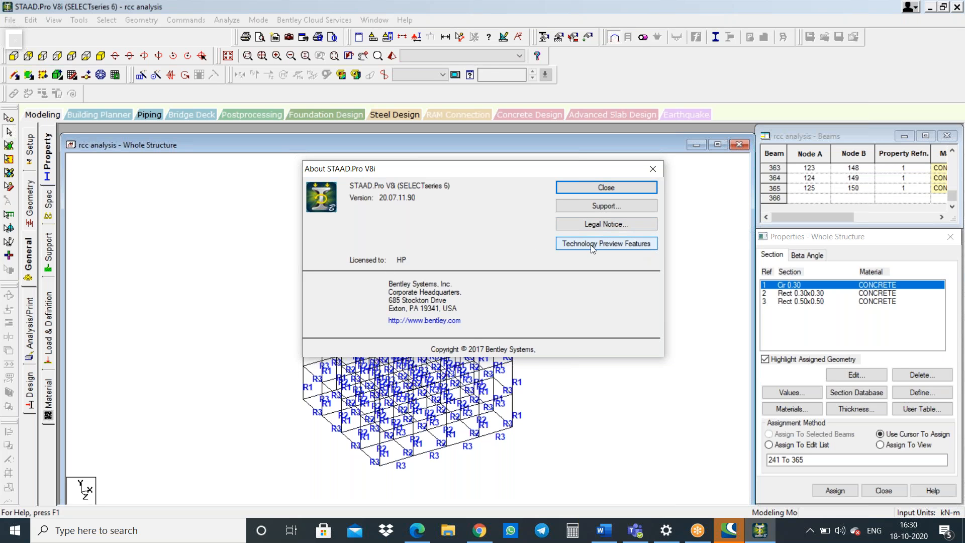
pyautogui.click(654, 168)
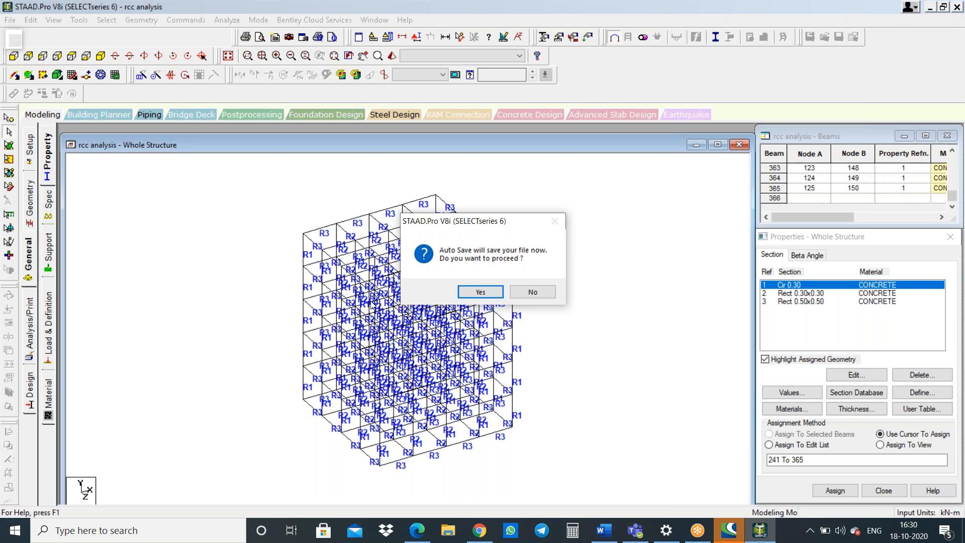
# Save the rcc analysis model and add a Perform Analysis command with the print option All.
pyautogui.click(490, 293)
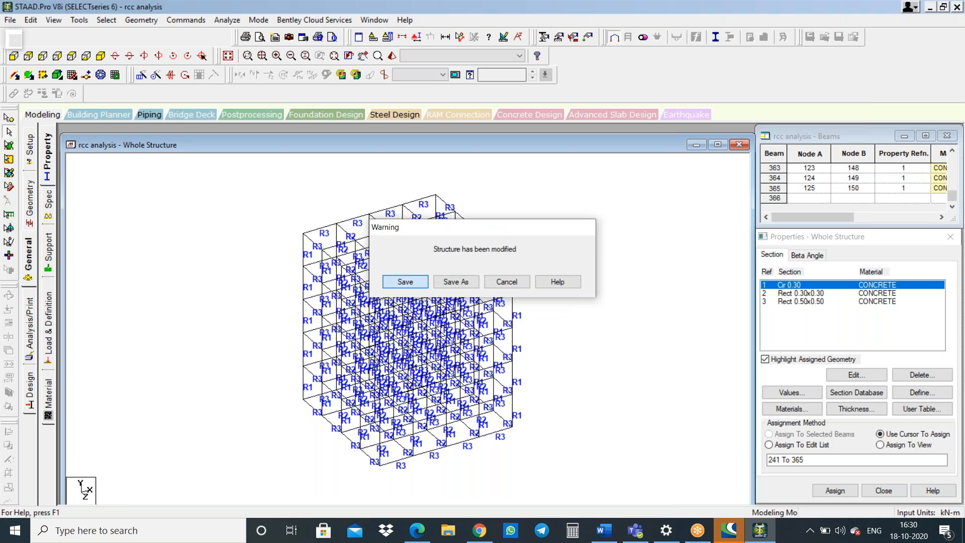
pyautogui.click(406, 282)
pyautogui.click(29, 329)
pyautogui.click(428, 301)
pyautogui.click(435, 398)
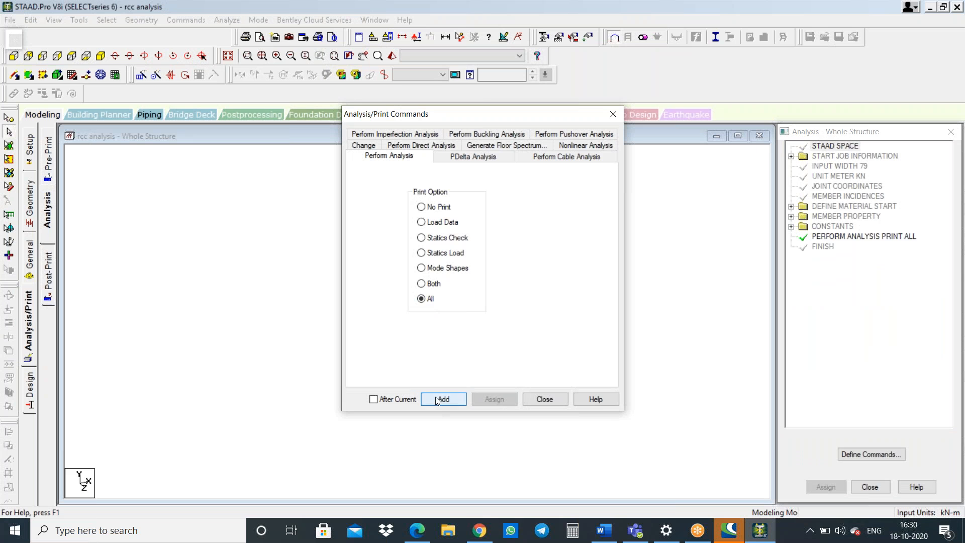
pyautogui.click(545, 399)
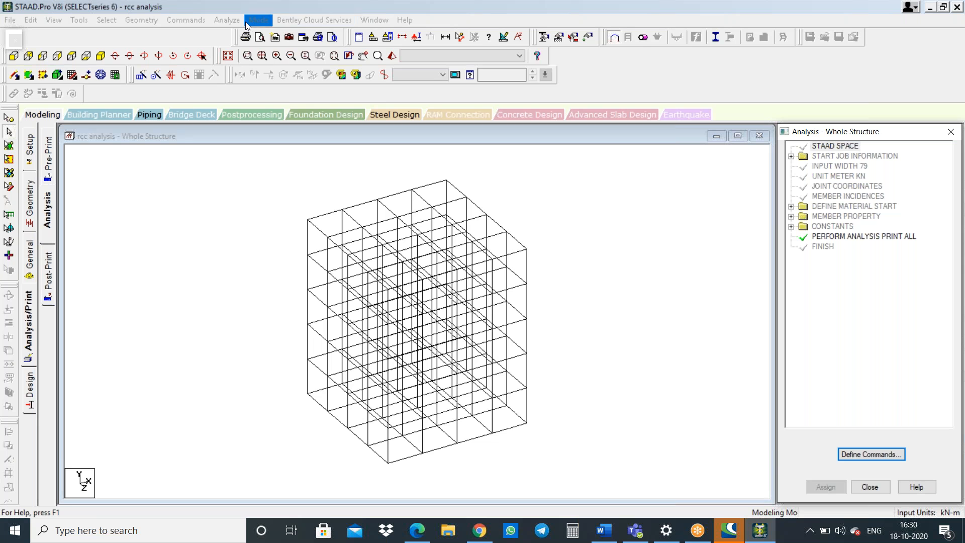
# Save the structure, try to run the analysis, and dismiss the licence notices.
pyautogui.click(226, 21)
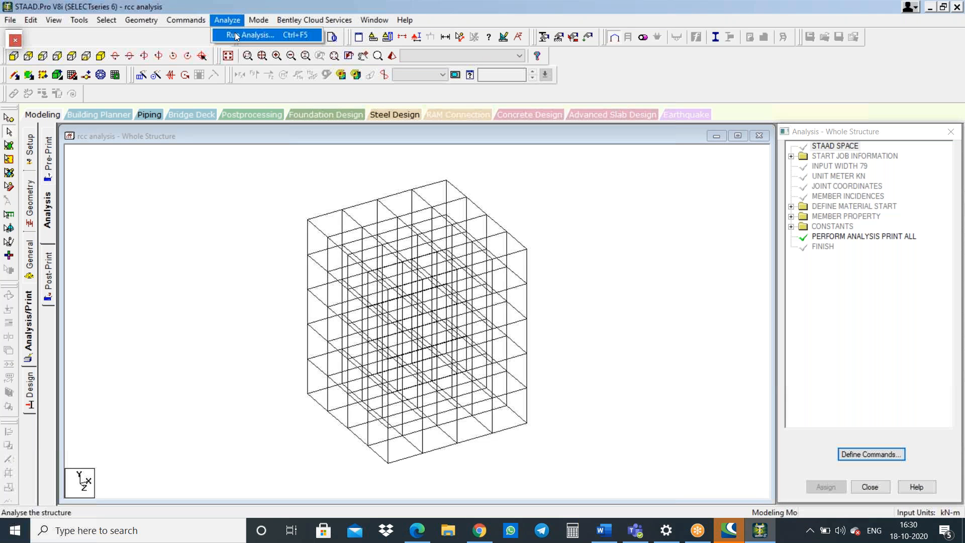
pyautogui.click(234, 35)
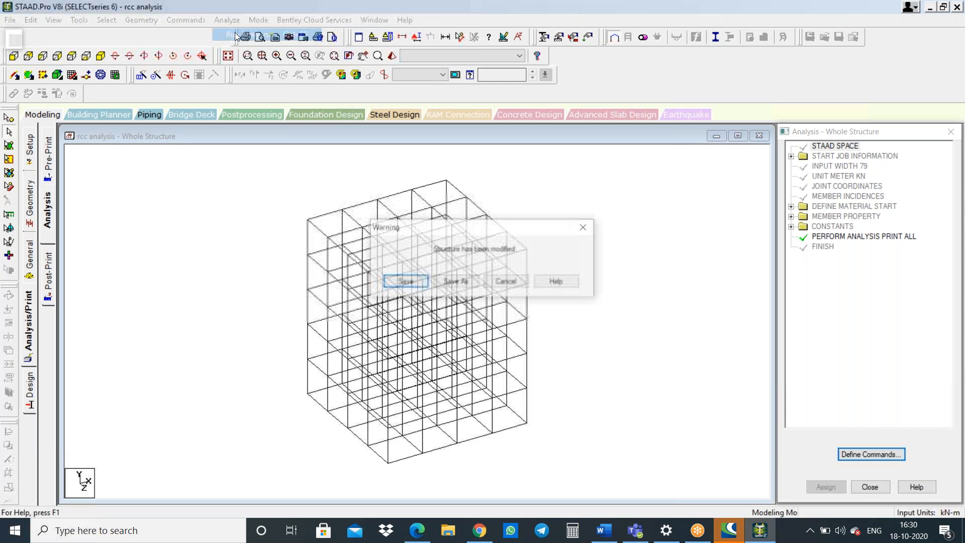
pyautogui.click(405, 282)
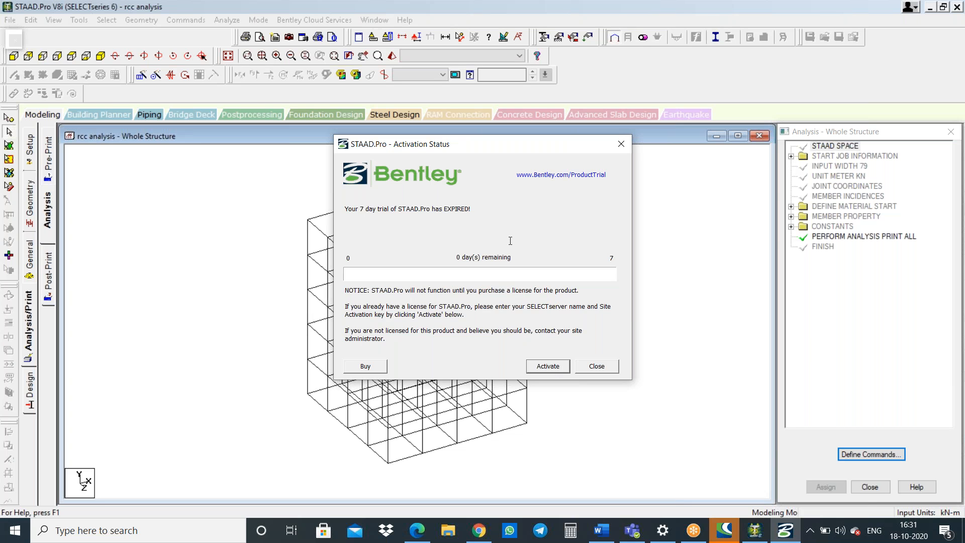
pyautogui.click(621, 146)
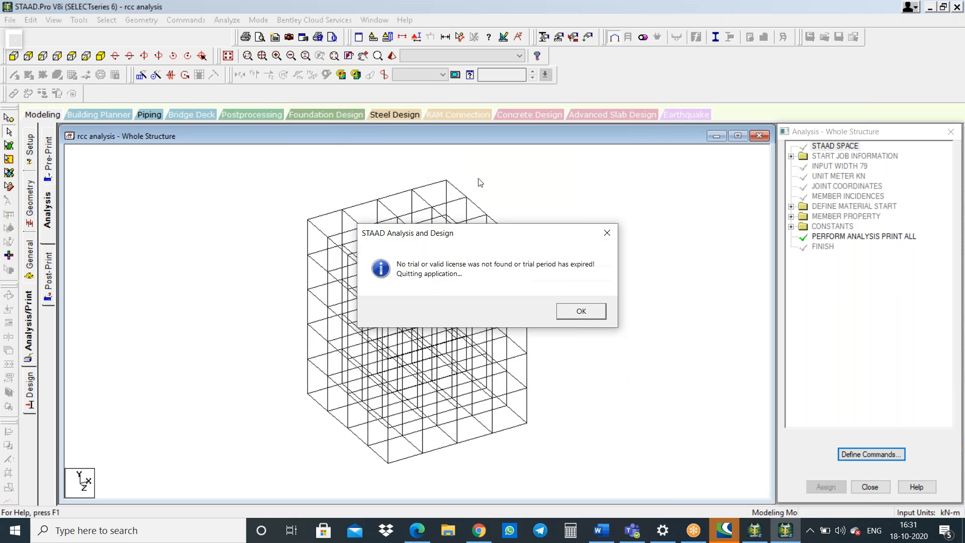
pyautogui.click(582, 312)
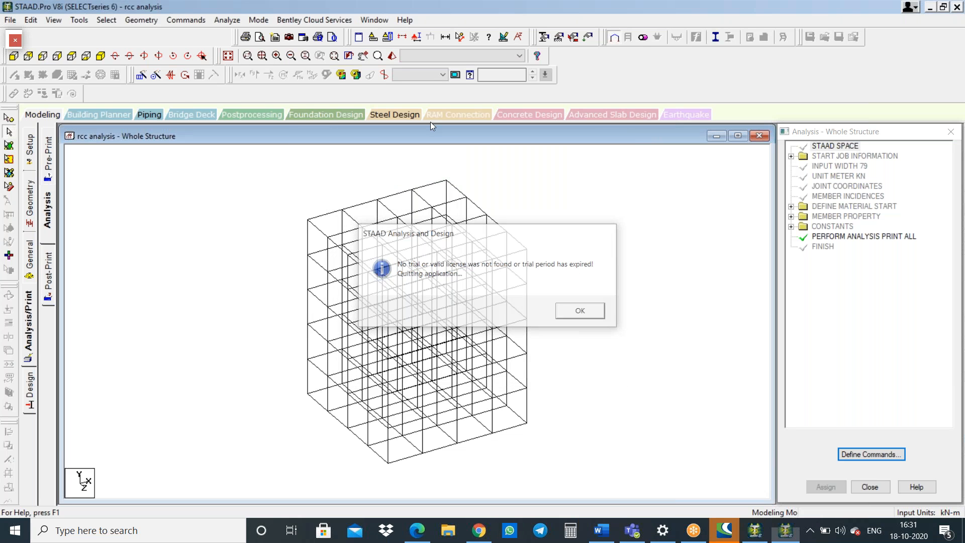
pyautogui.click(393, 56)
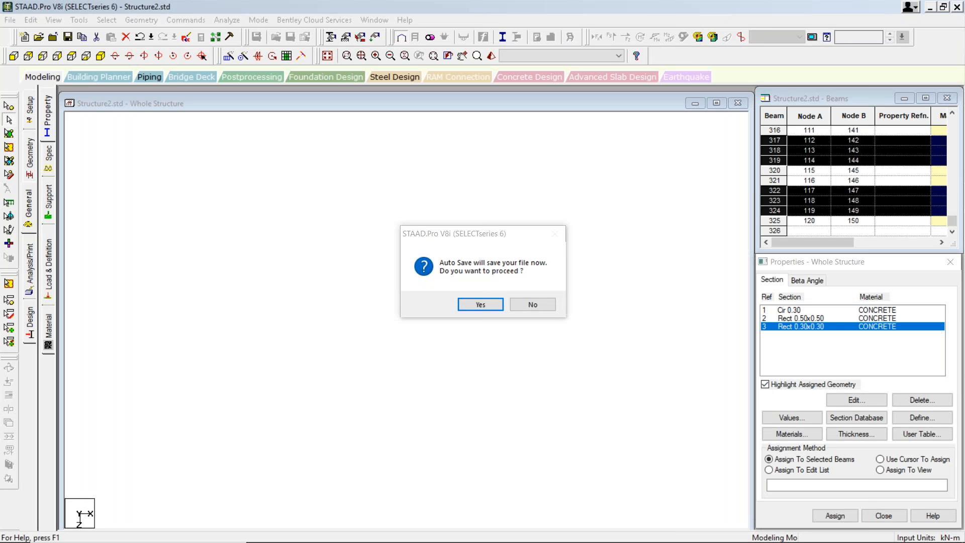
# Decline the auto save in Structure2.std, clear the beam selection in isometric view, and highlight the members assigned Cir 0.30.
pyautogui.click(531, 304)
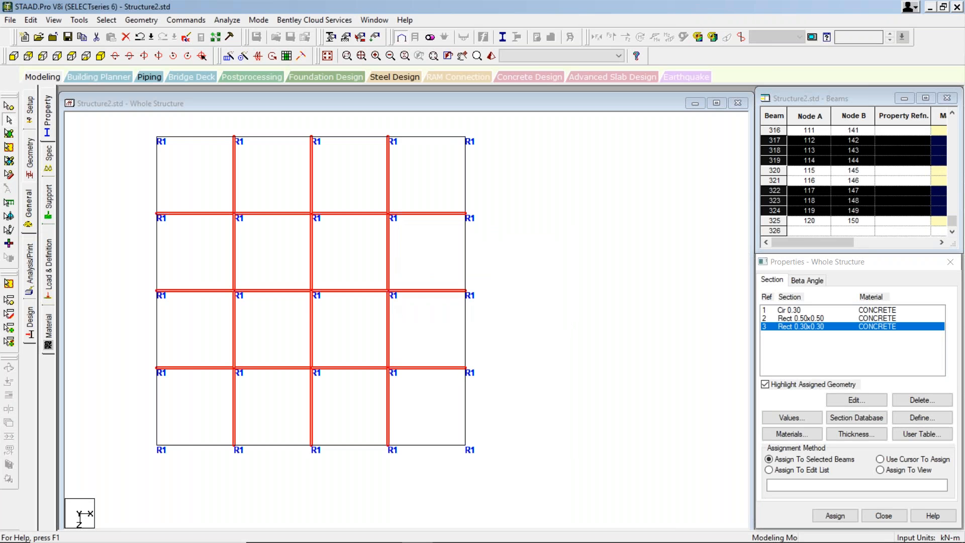
pyautogui.click(103, 56)
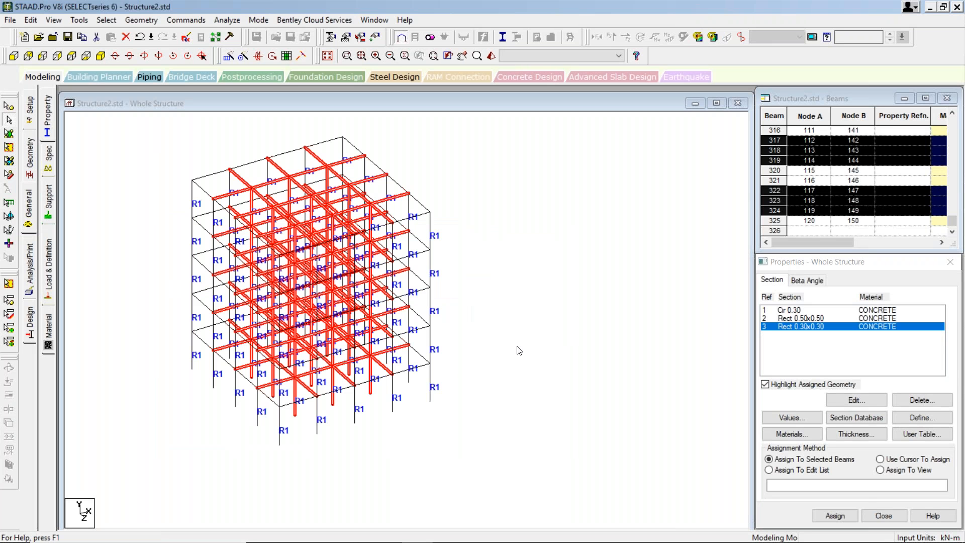
pyautogui.click(519, 351)
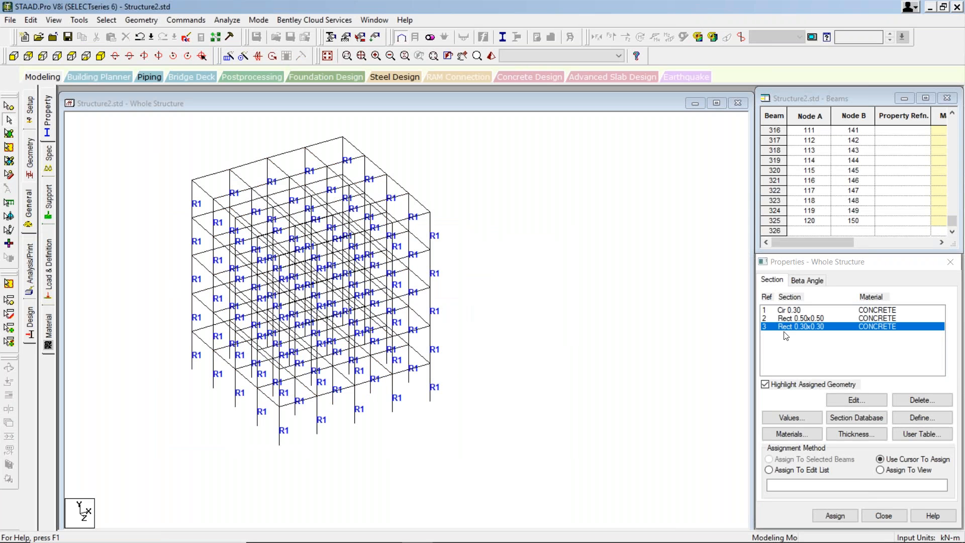
pyautogui.click(774, 312)
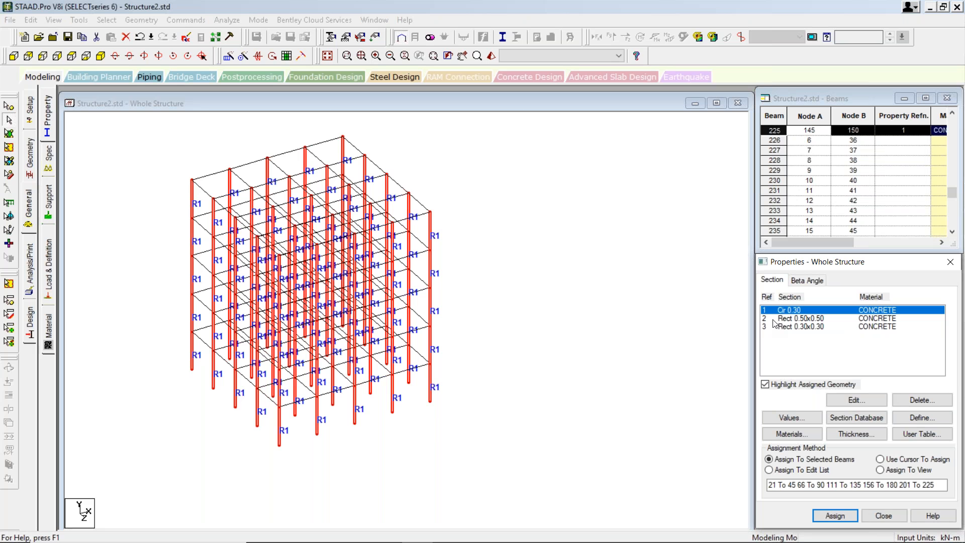
# Choose the Rect 0.50x0.50 section, then select all beams parallel to X and Z and display only those beams.
pyautogui.click(774, 318)
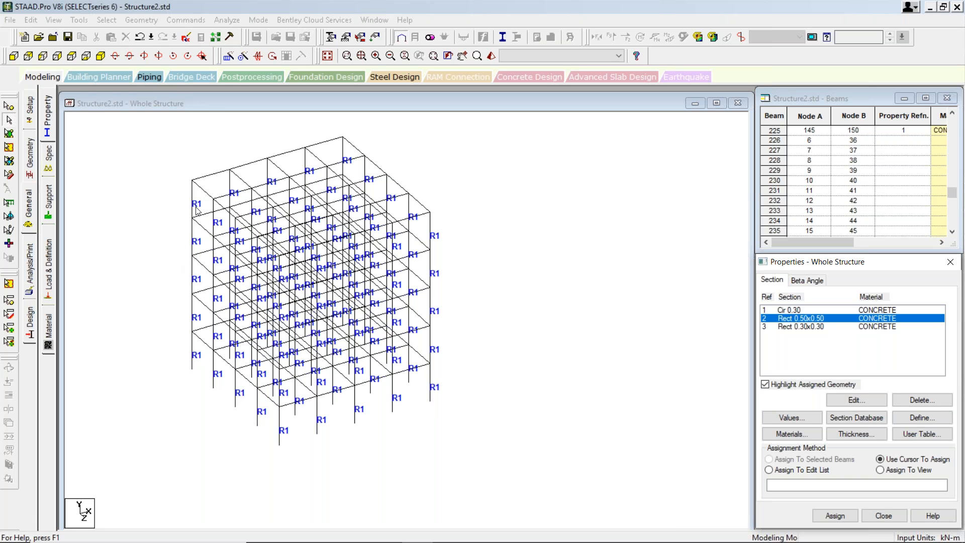
pyautogui.click(118, 22)
pyautogui.click(117, 23)
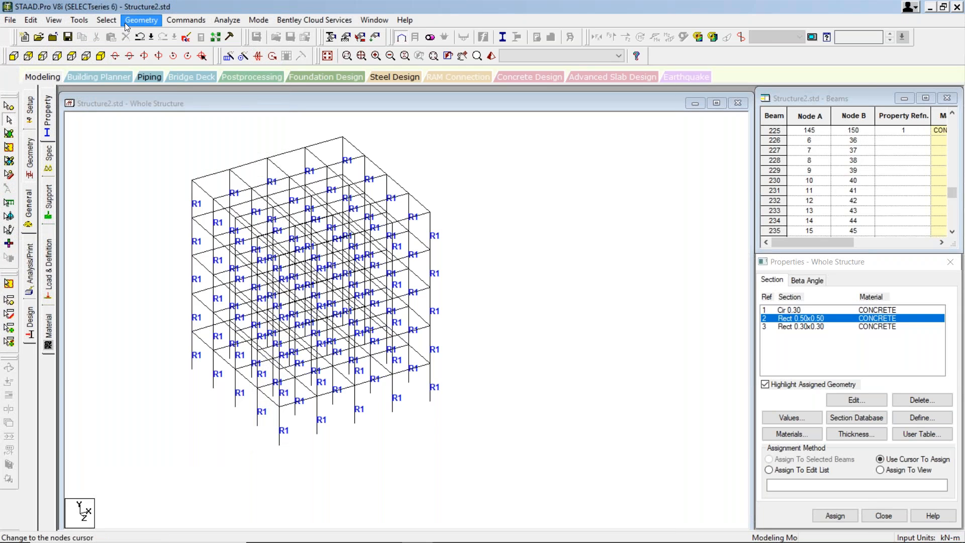
pyautogui.click(117, 22)
pyautogui.moveTo(186, 245)
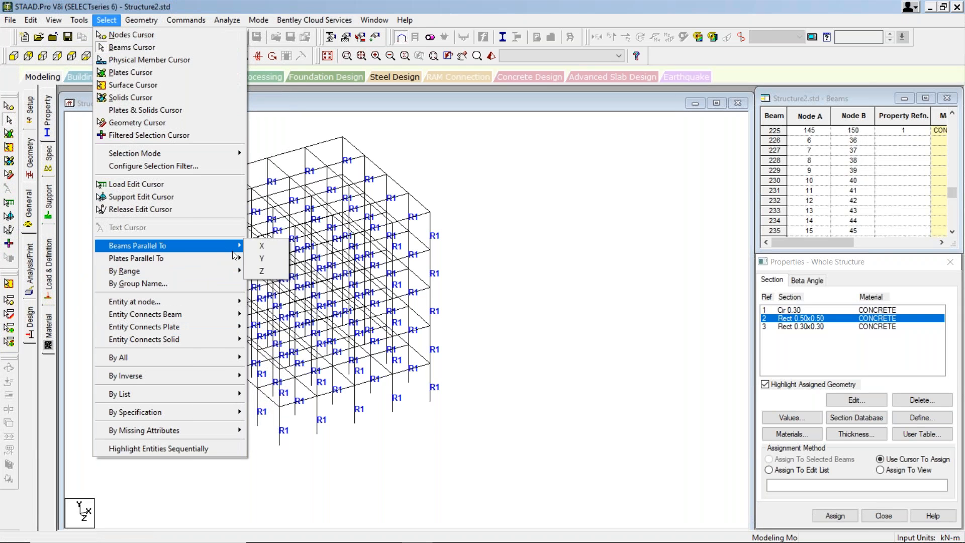
pyautogui.click(261, 246)
pyautogui.click(106, 19)
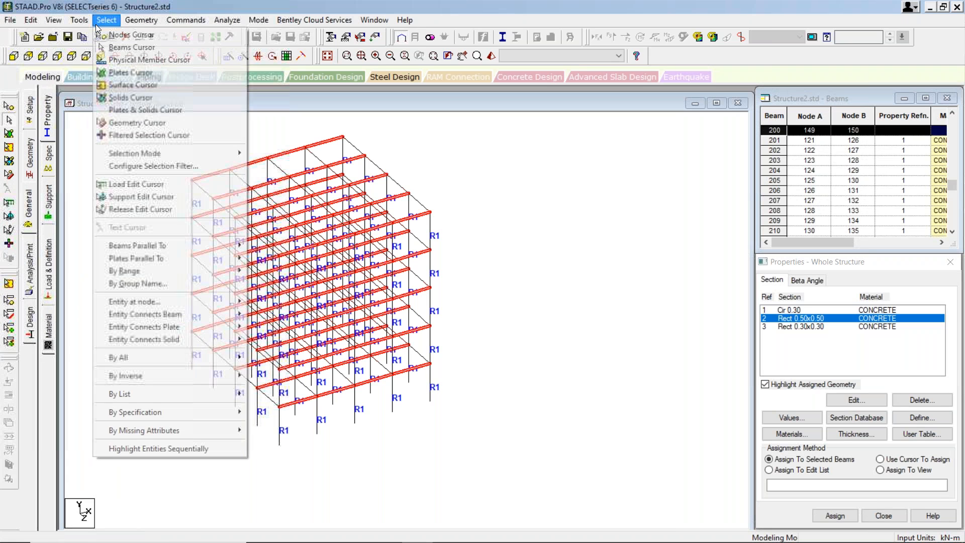
pyautogui.moveTo(176, 246)
pyautogui.click(258, 271)
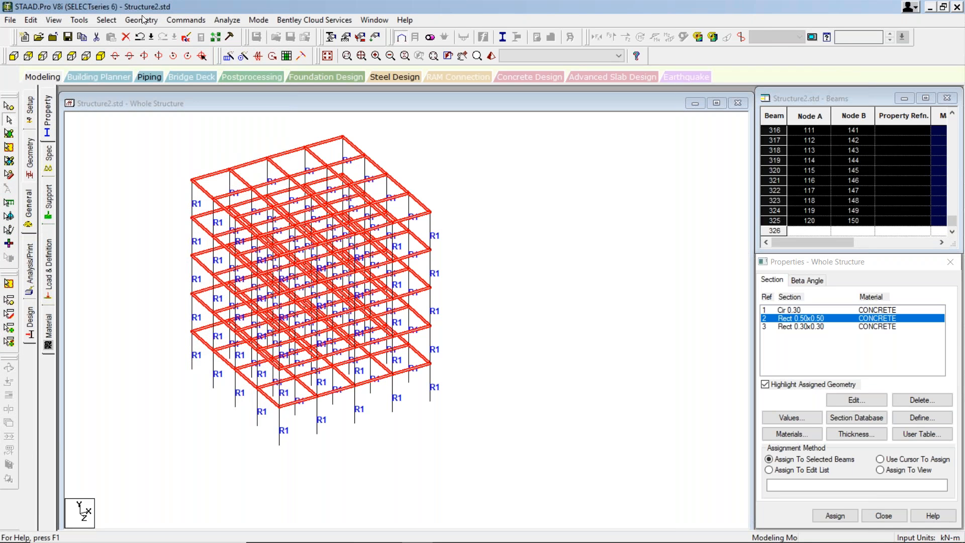
pyautogui.click(54, 20)
pyautogui.click(100, 60)
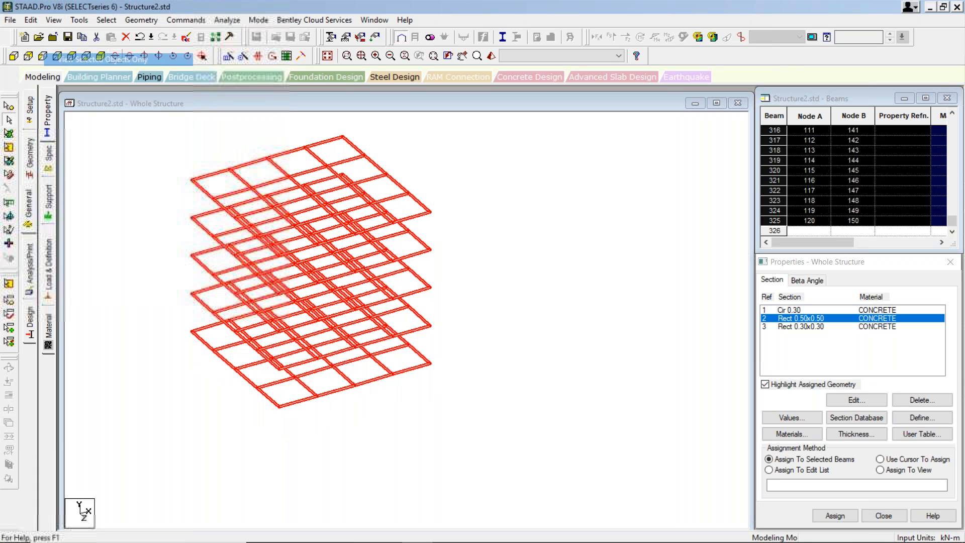
# Select the outer perimeter beams on all four sides in plan view and assign them the Rect 0.50x0.50 section.
pyautogui.click(72, 55)
pyautogui.click(110, 259)
pyautogui.scroll(-1, 275, 253)
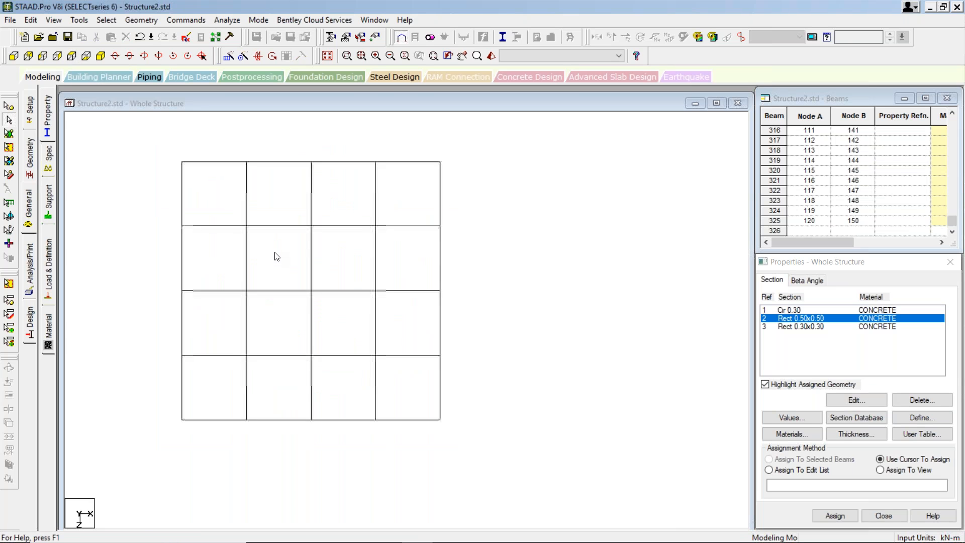
pyautogui.moveTo(275, 254); pyautogui.dragTo(255, 298, button='middle')
pyautogui.moveTo(118, 181); pyautogui.dragTo(451, 212)
pyautogui.keyDown('ctrl'); pyautogui.moveTo(402, 162); pyautogui.dragTo(436, 496); pyautogui.keyUp('ctrl')
pyautogui.keyDown('ctrl'); pyautogui.moveTo(140, 445); pyautogui.dragTo(421, 487); pyautogui.keyUp('ctrl')
pyautogui.keyDown('ctrl'); pyautogui.moveTo(133, 171); pyautogui.dragTo(169, 501); pyautogui.keyUp('ctrl')
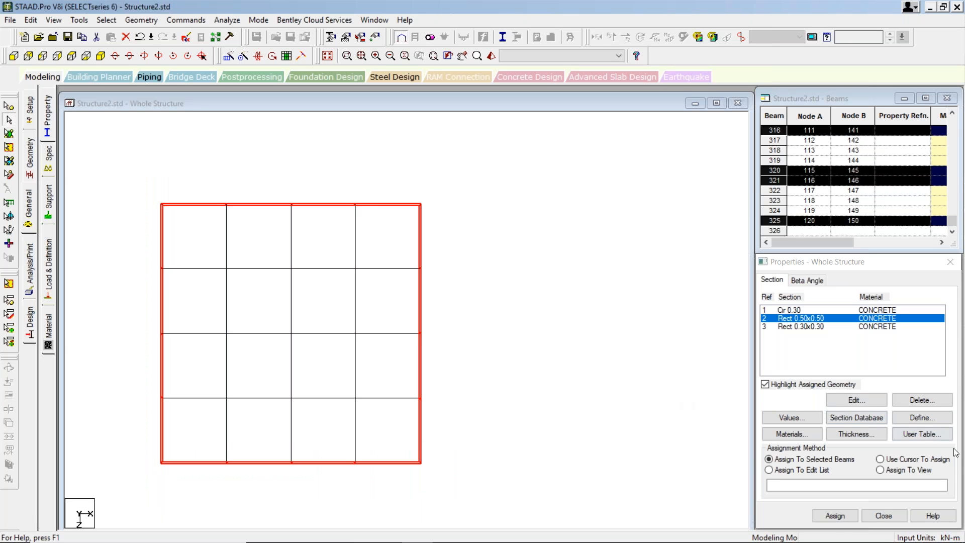
pyautogui.click(846, 520)
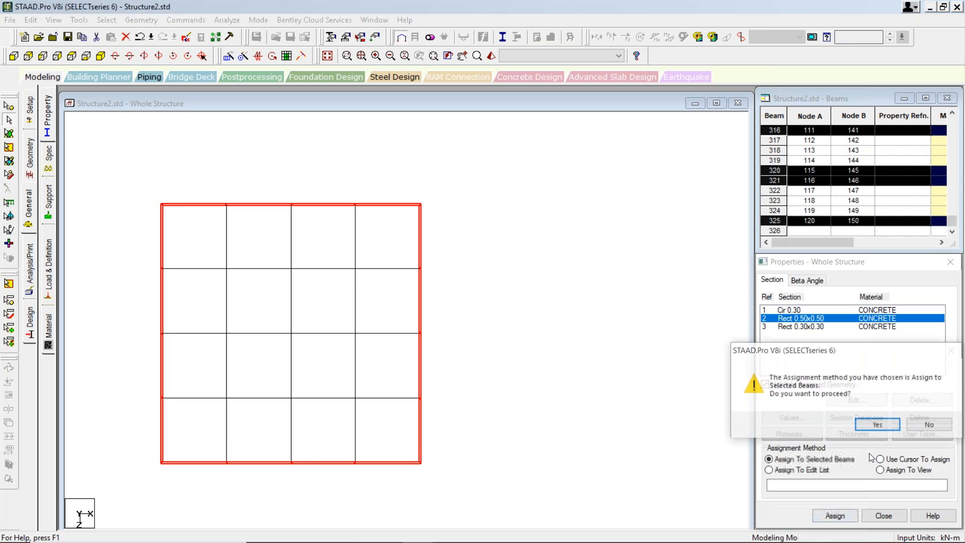
pyautogui.click(880, 426)
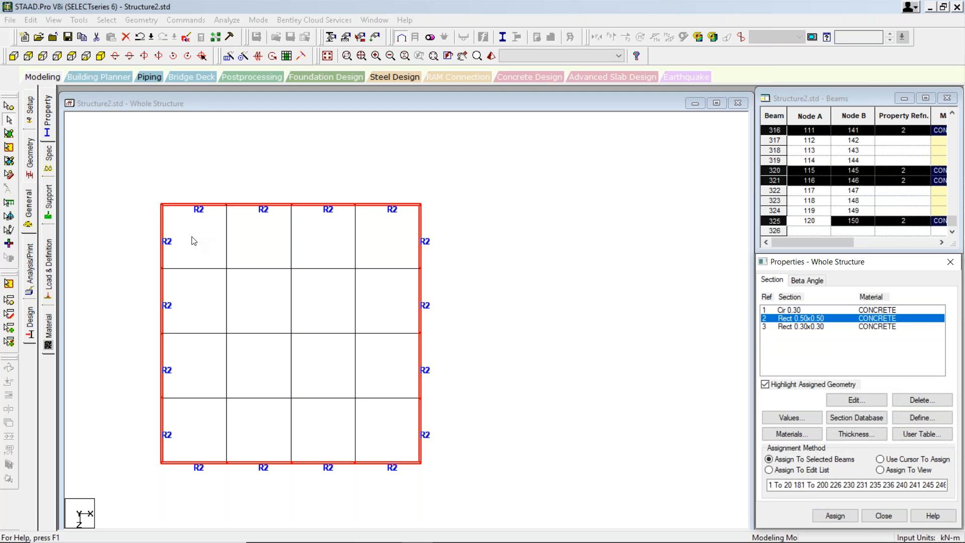
# Select all the interior beams in plan view, assign them the Rect 0.30x0.30 section, and clear the selection.
pyautogui.moveTo(184, 226); pyautogui.dragTo(405, 447)
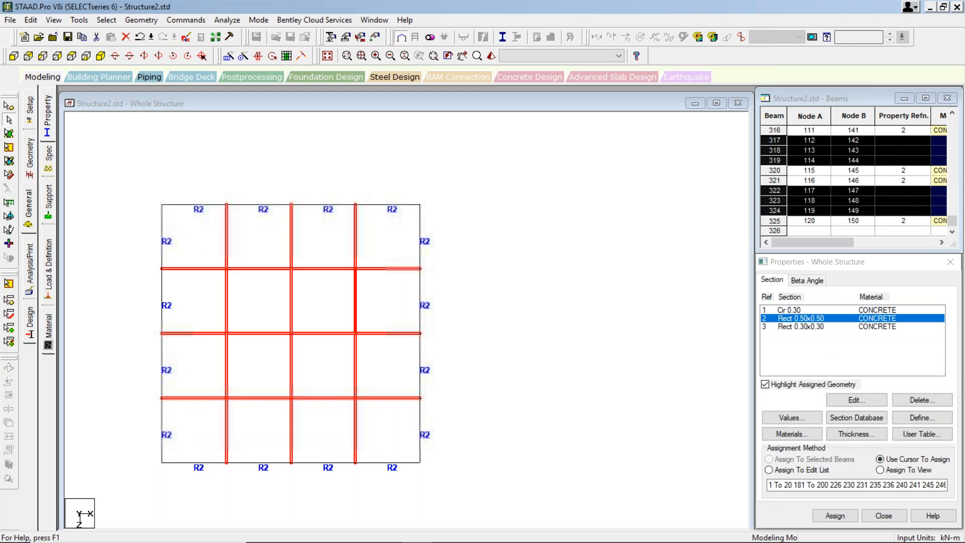
pyautogui.click(822, 327)
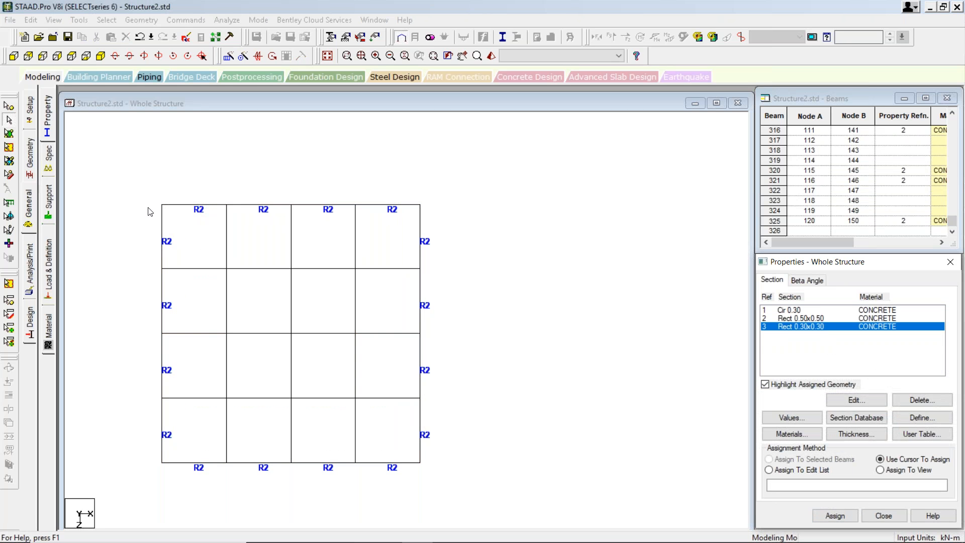
pyautogui.moveTo(177, 215); pyautogui.dragTo(389, 451)
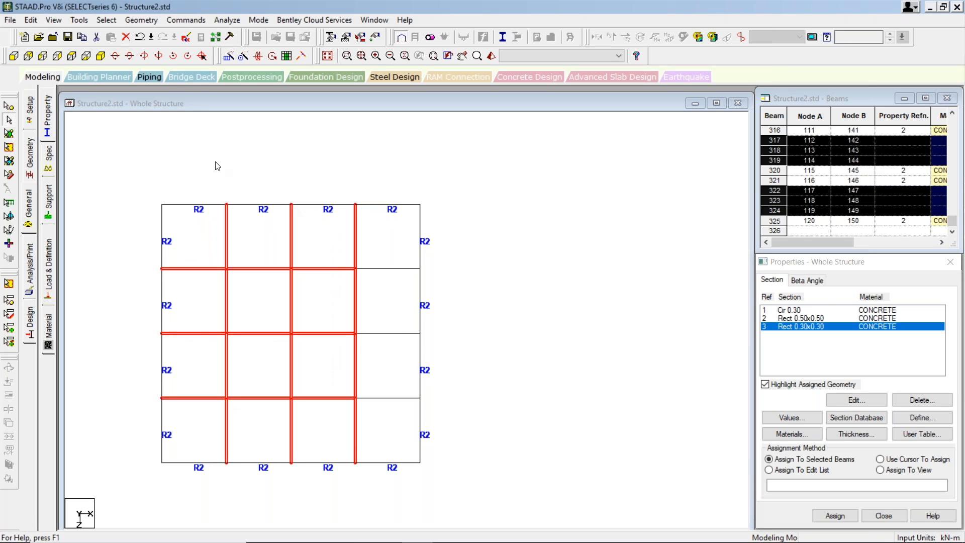
pyautogui.click(469, 372)
pyautogui.moveTo(185, 225); pyautogui.dragTo(375, 418)
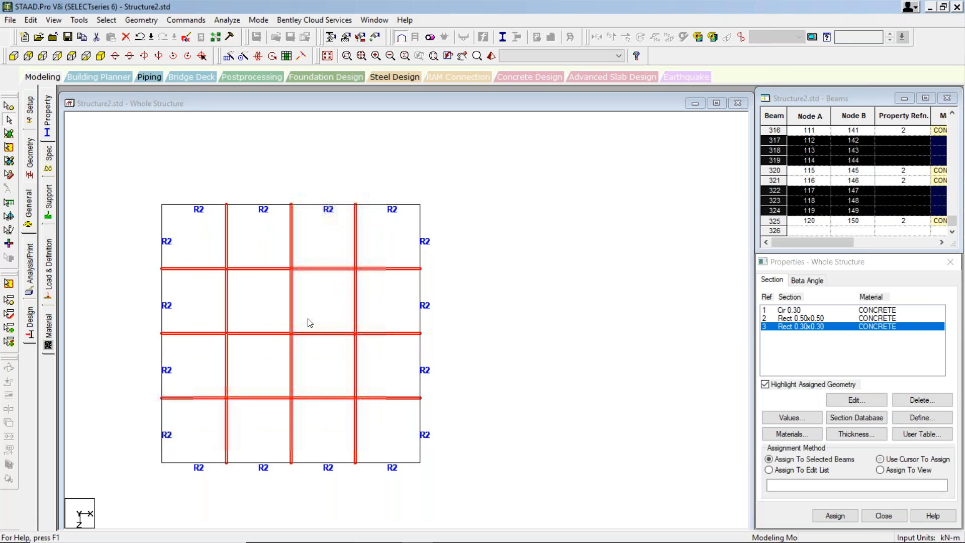
pyautogui.click(101, 55)
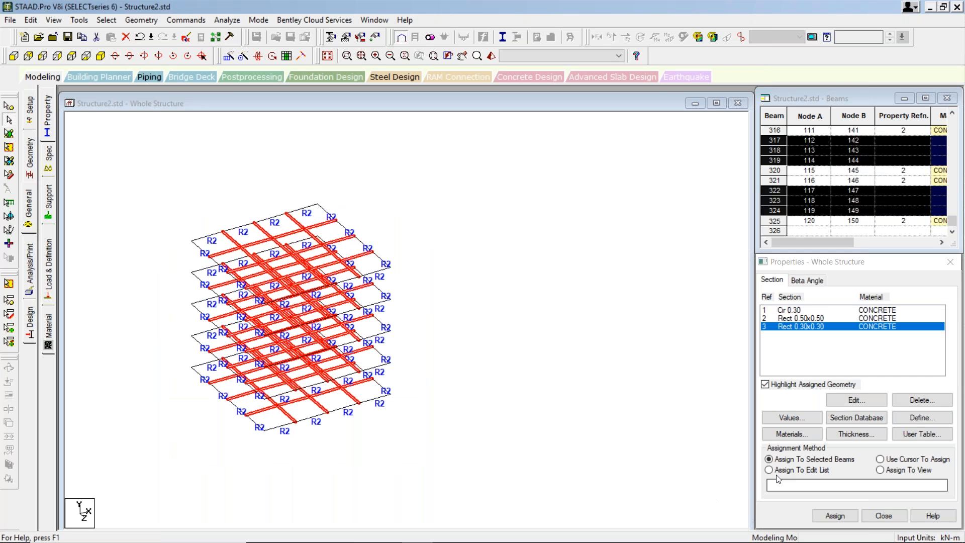
pyautogui.click(834, 515)
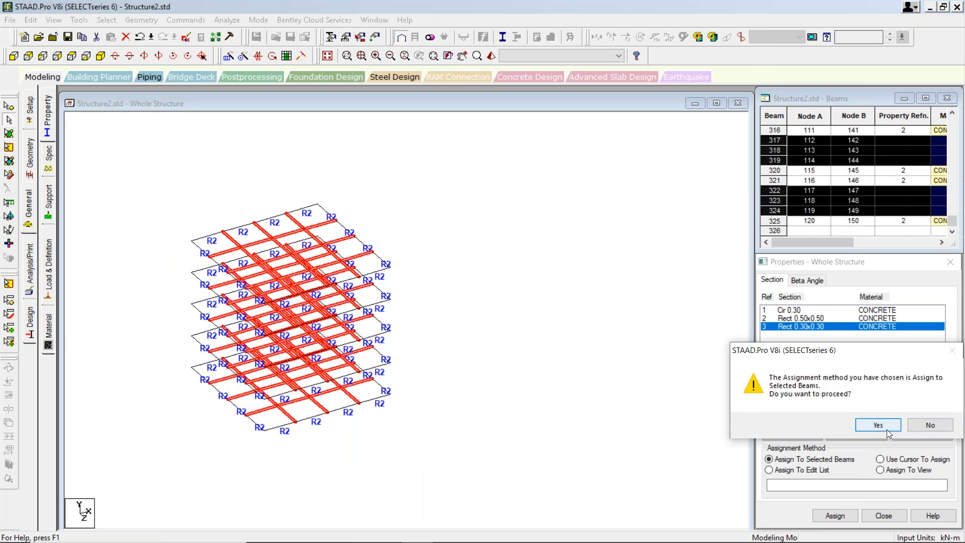
pyautogui.click(877, 428)
pyautogui.click(454, 420)
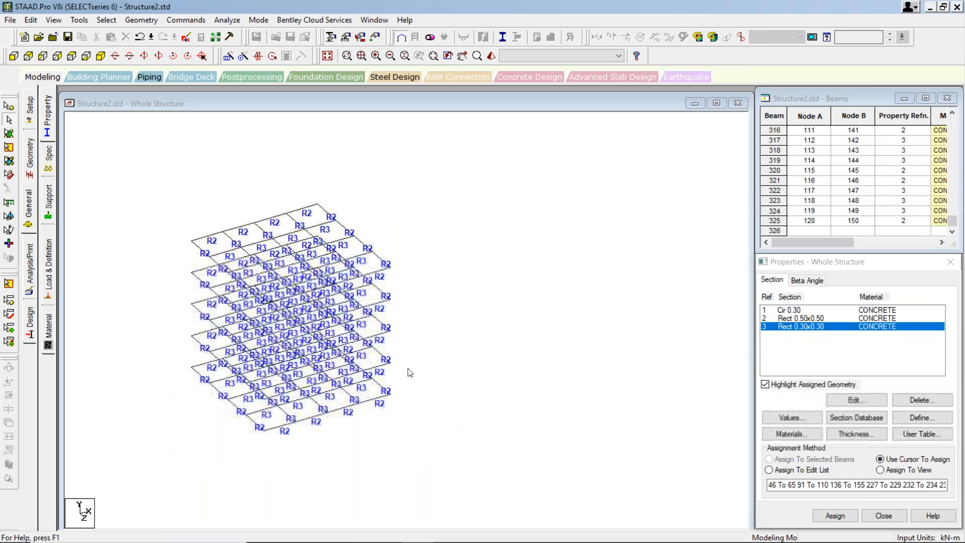
# Display the whole structure and highlight in turn the members assigned Rect 0.30x0.30, Rect 0.50x0.50 and Cir 0.30.
pyautogui.click(793, 311)
pyautogui.click(327, 56)
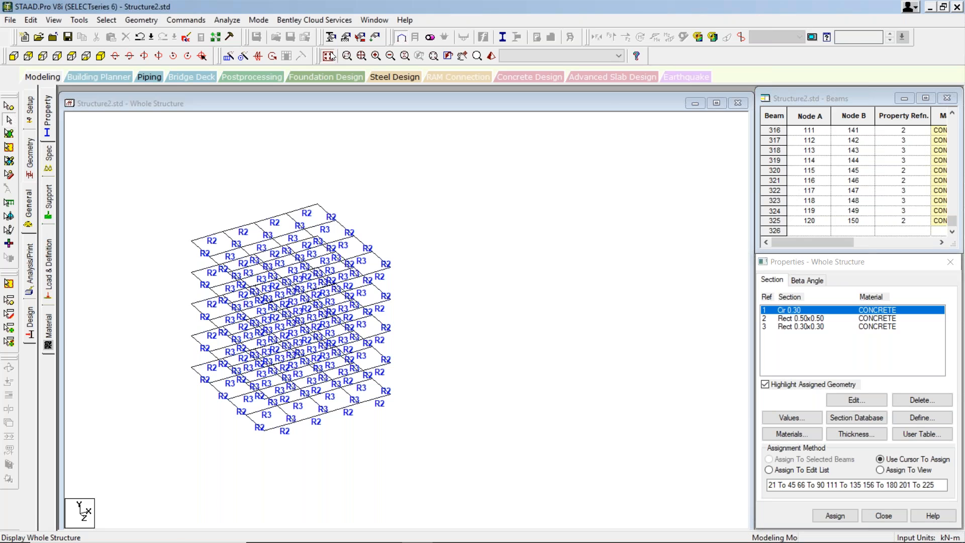
pyautogui.click(808, 326)
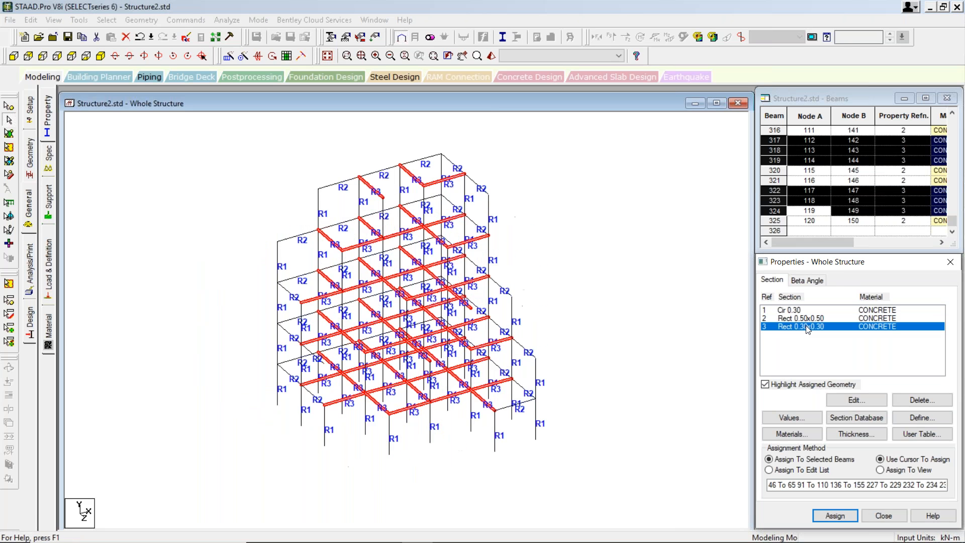
pyautogui.click(805, 318)
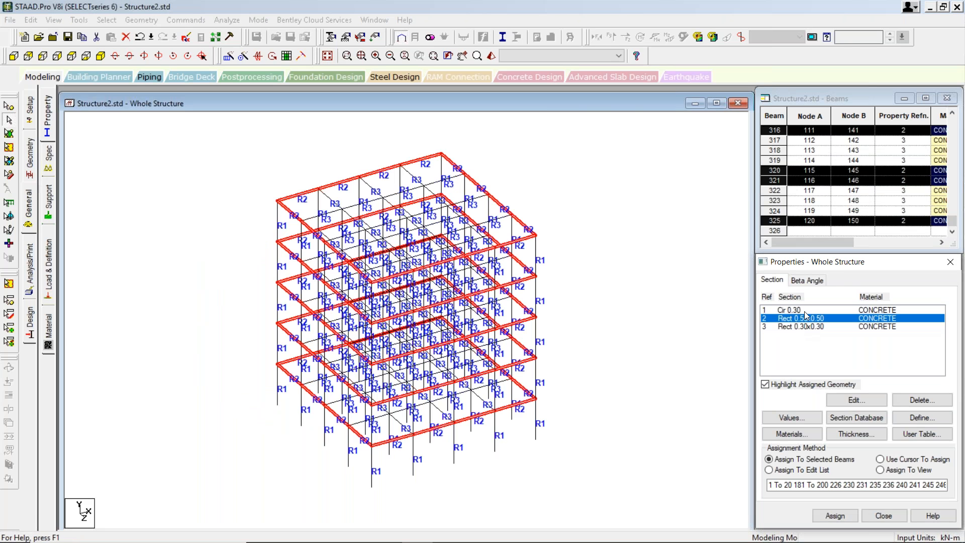
pyautogui.click(805, 310)
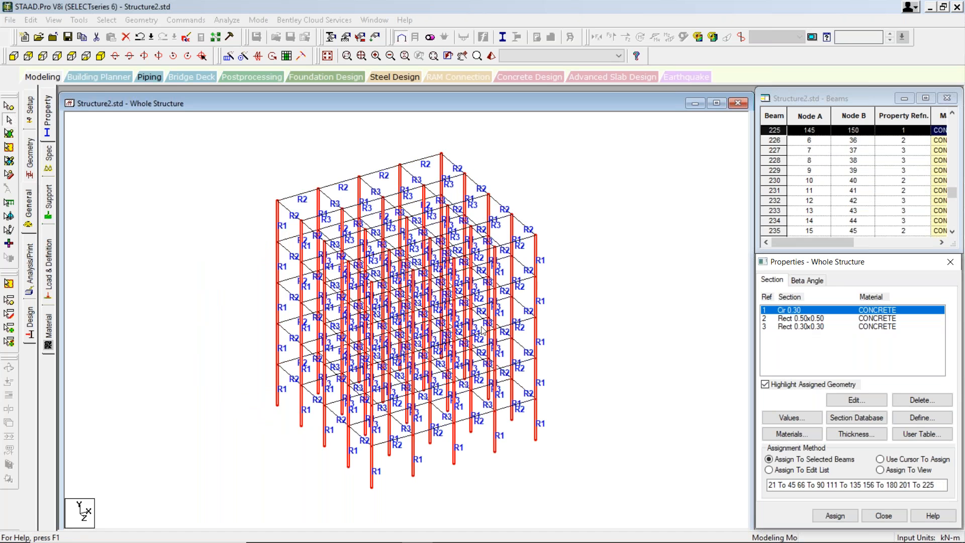
pyautogui.moveTo(487, 335); pyautogui.dragTo(381, 353, button='middle')
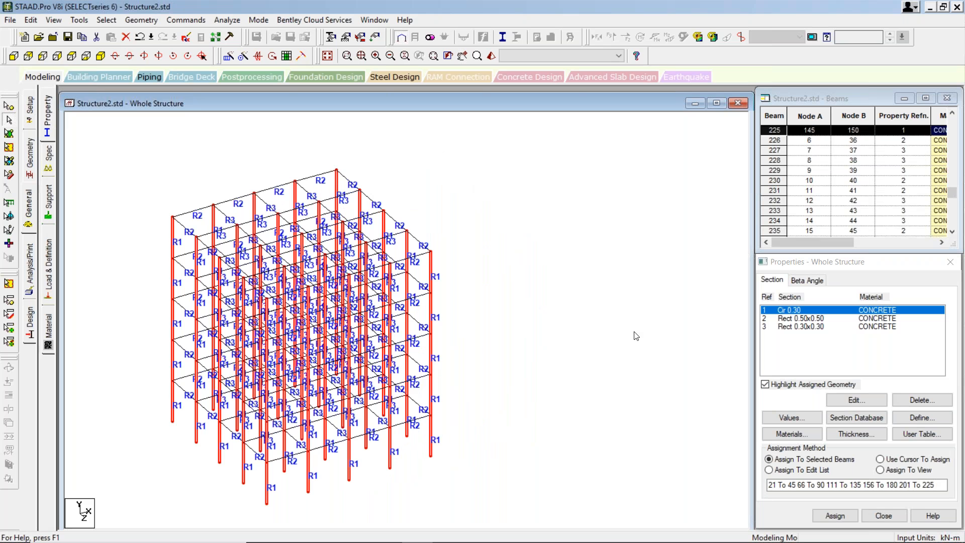
# Highlight in turn the members assigned the Rect 0.50x0.50 and Rect 0.30x0.30 sections, and clear the selection.
pyautogui.click(796, 321)
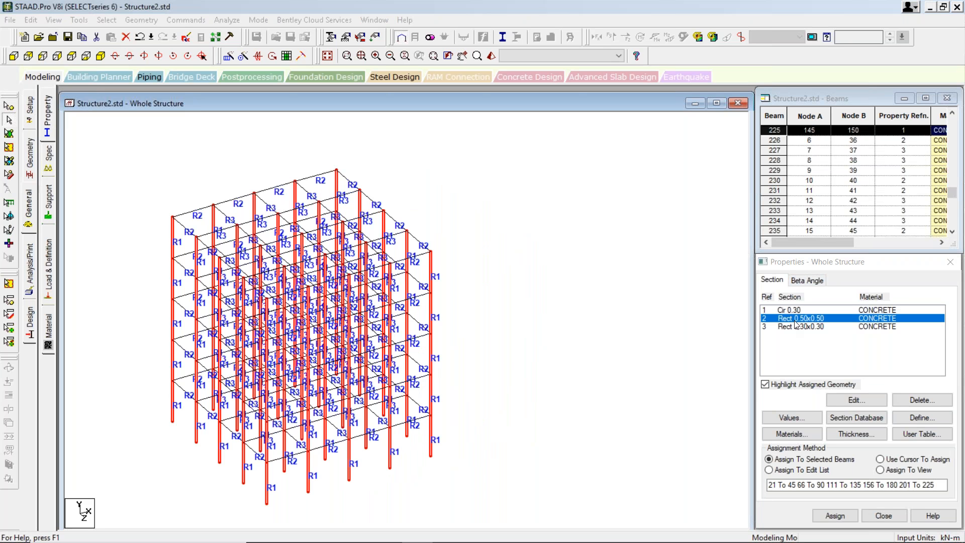
pyautogui.click(805, 327)
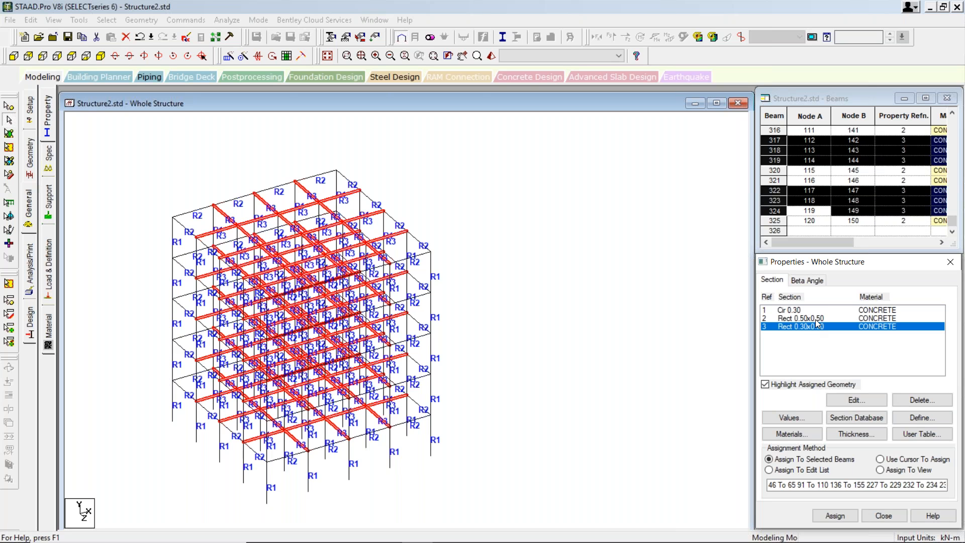
pyautogui.click(816, 319)
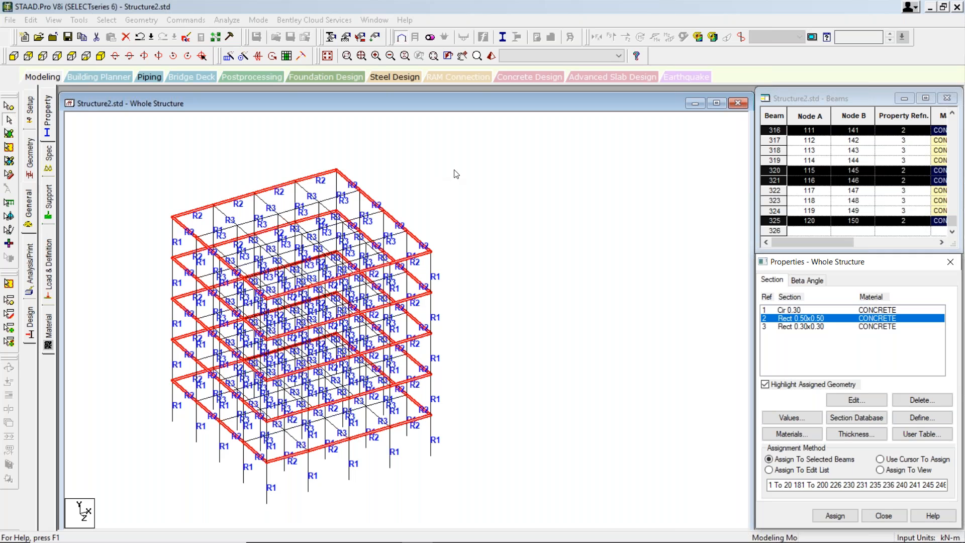
pyautogui.click(436, 163)
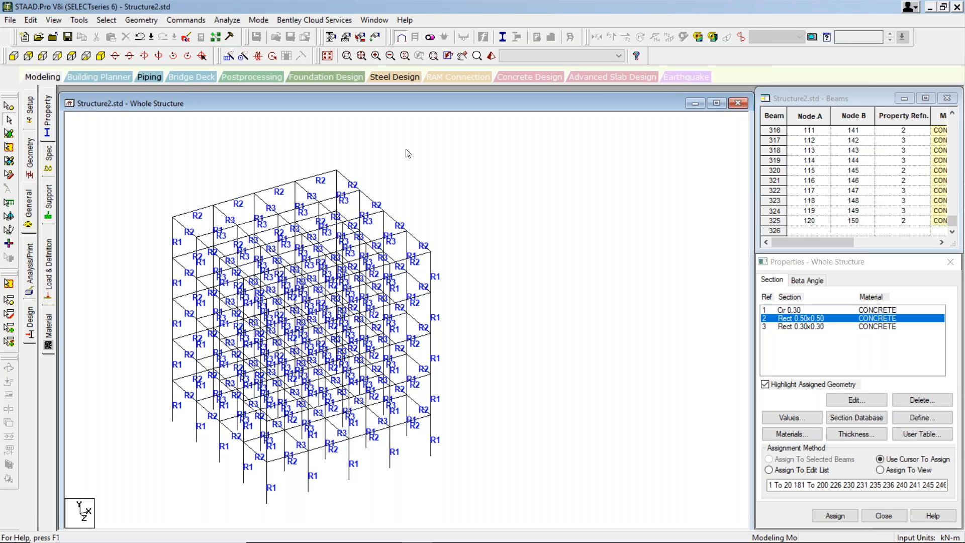
pyautogui.click(116, 19)
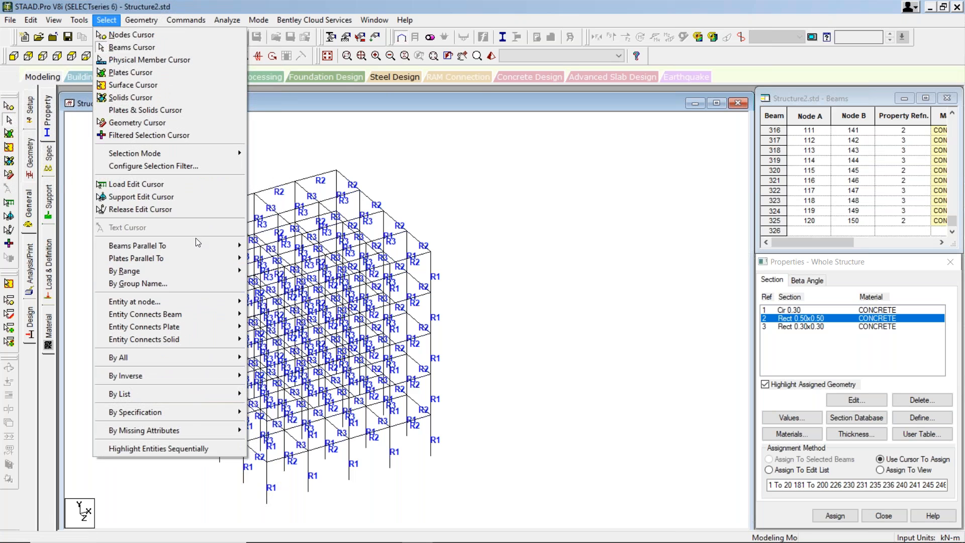
pyautogui.moveTo(195, 245)
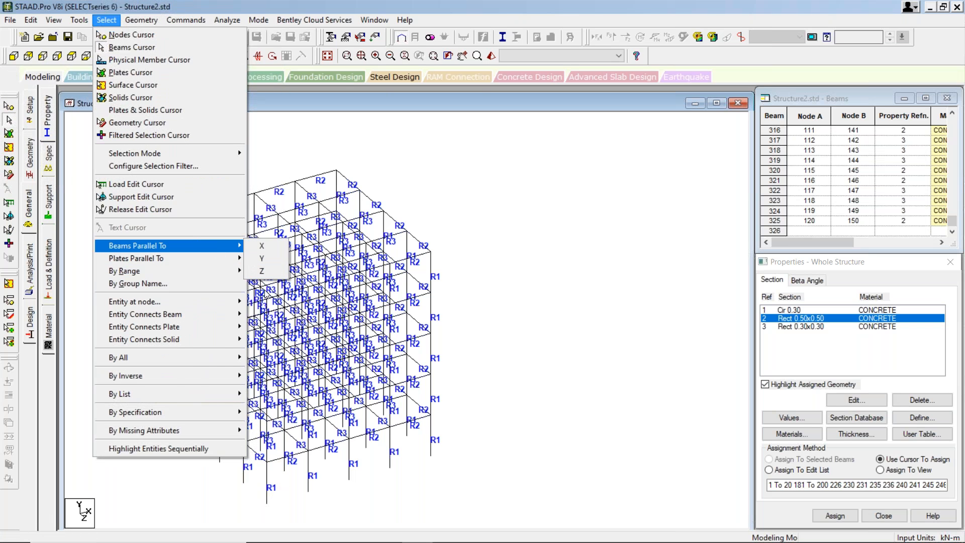
pyautogui.click(453, 177)
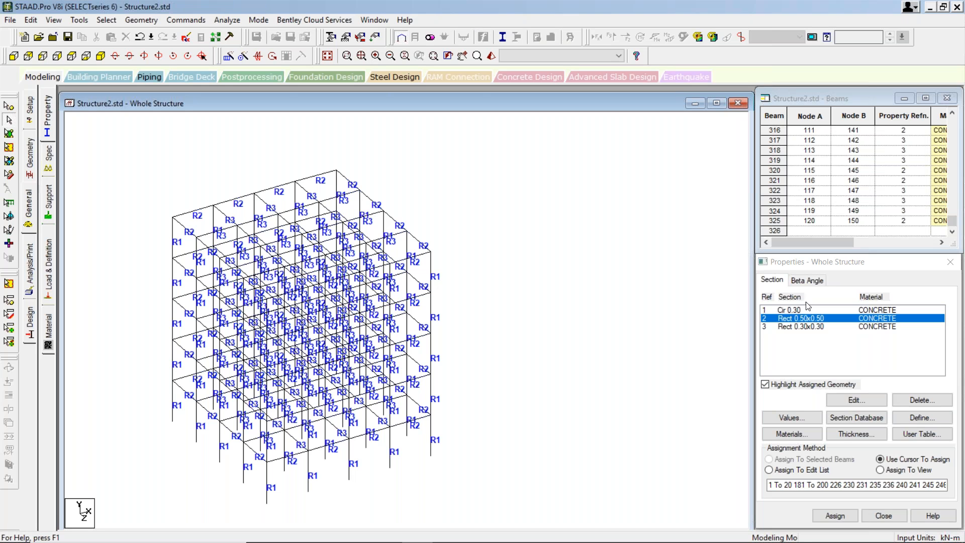
pyautogui.click(807, 328)
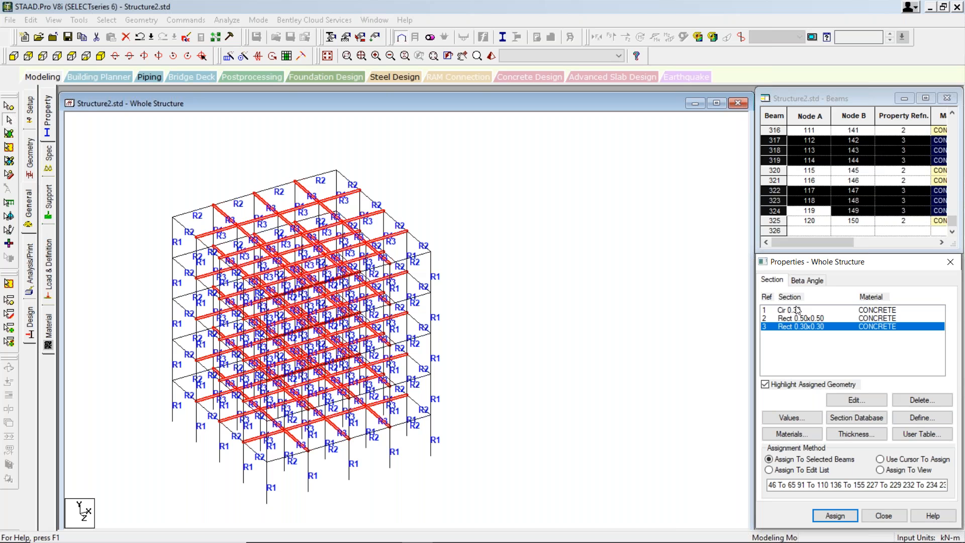
pyautogui.click(429, 184)
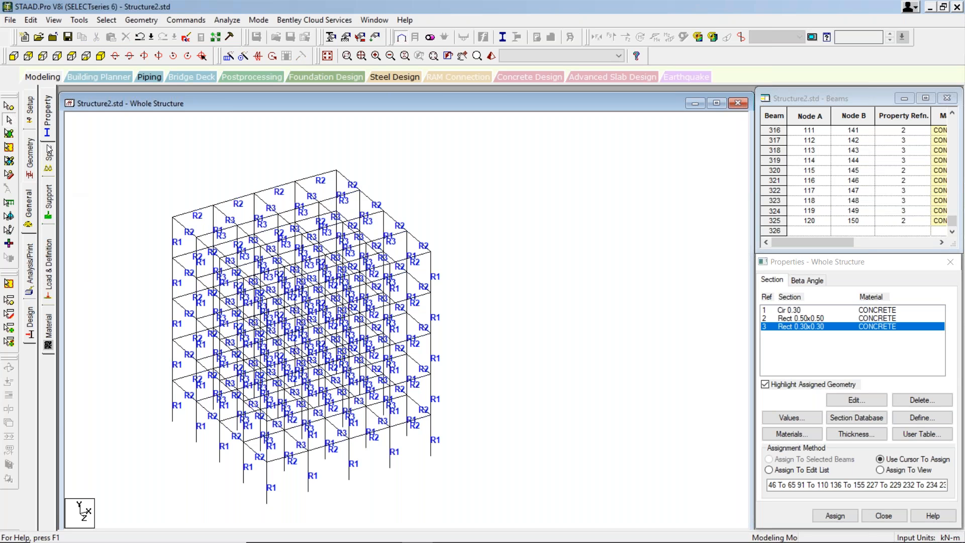
pyautogui.click(52, 208)
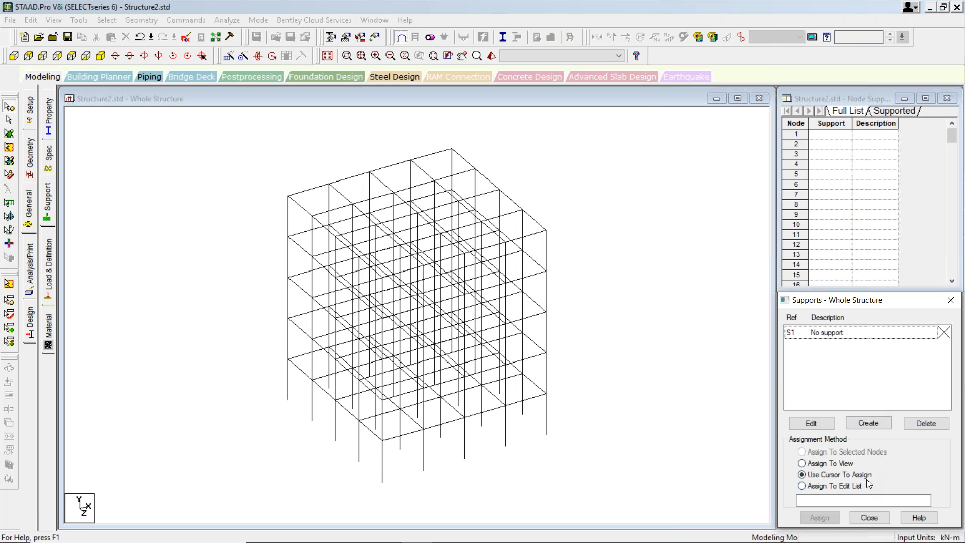
pyautogui.click(870, 424)
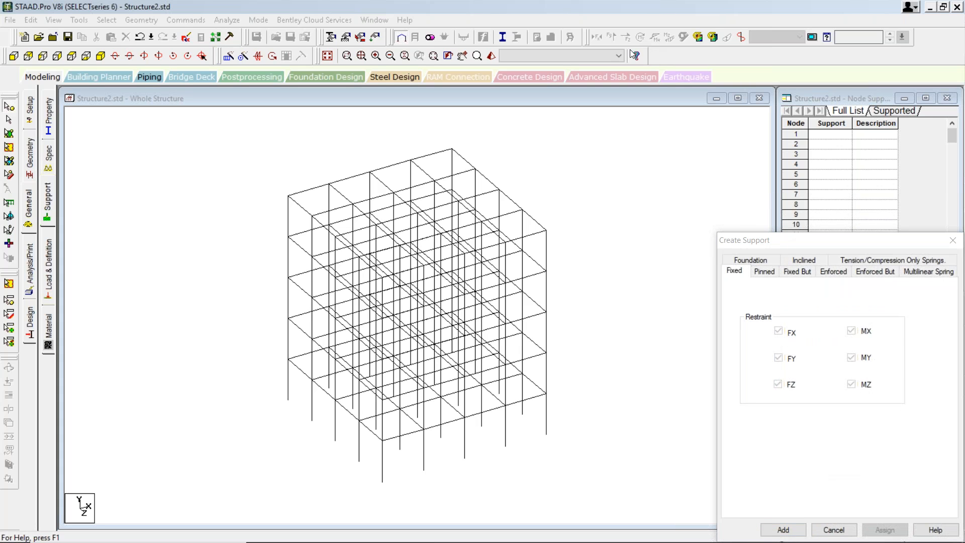
pyautogui.click(954, 241)
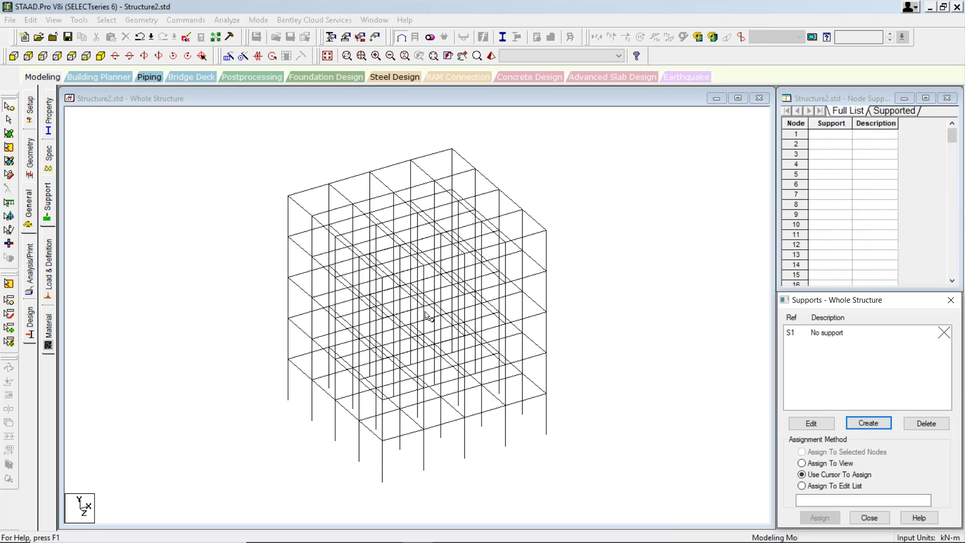
pyautogui.moveTo(425, 316); pyautogui.dragTo(344, 317, button='middle')
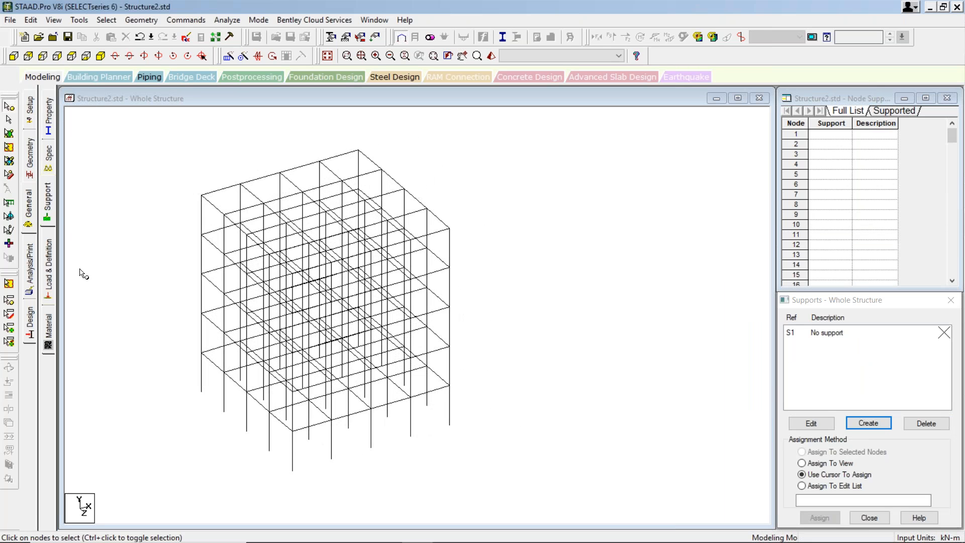
pyautogui.click(50, 203)
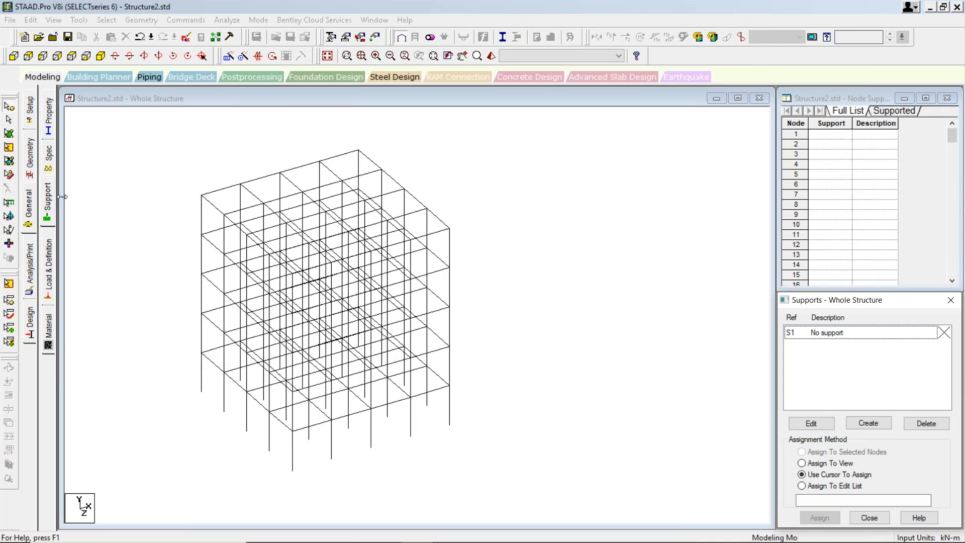
pyautogui.click(54, 116)
pyautogui.moveTo(888, 266); pyautogui.dragTo(867, 242)
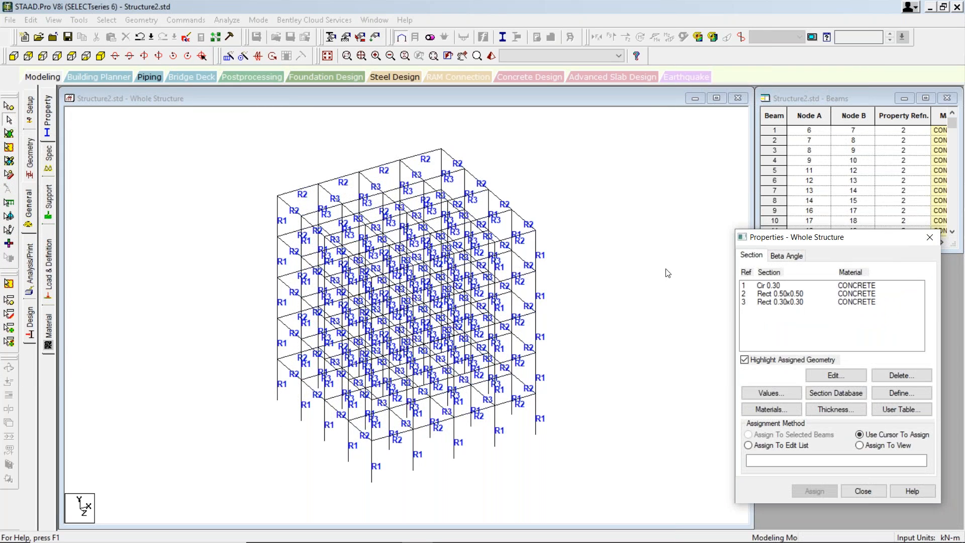
pyautogui.click(475, 100)
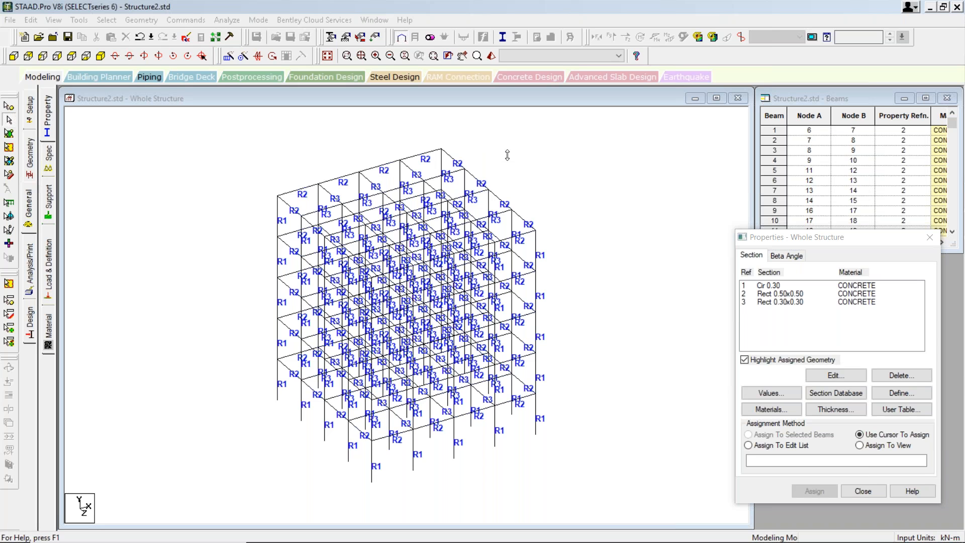
# Create a fixed support definition for the whole structure.
pyautogui.moveTo(569, 542)
pyautogui.click(48, 209)
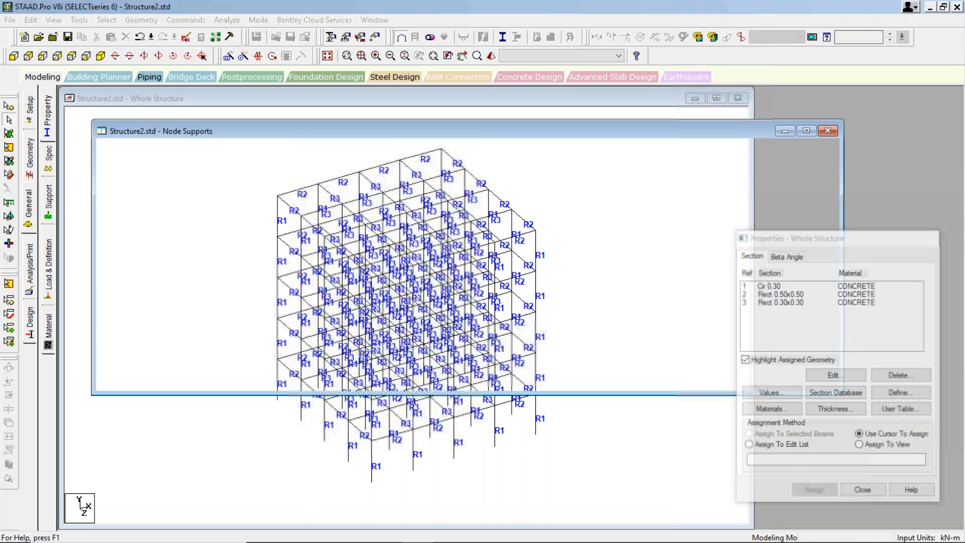
pyautogui.click(865, 424)
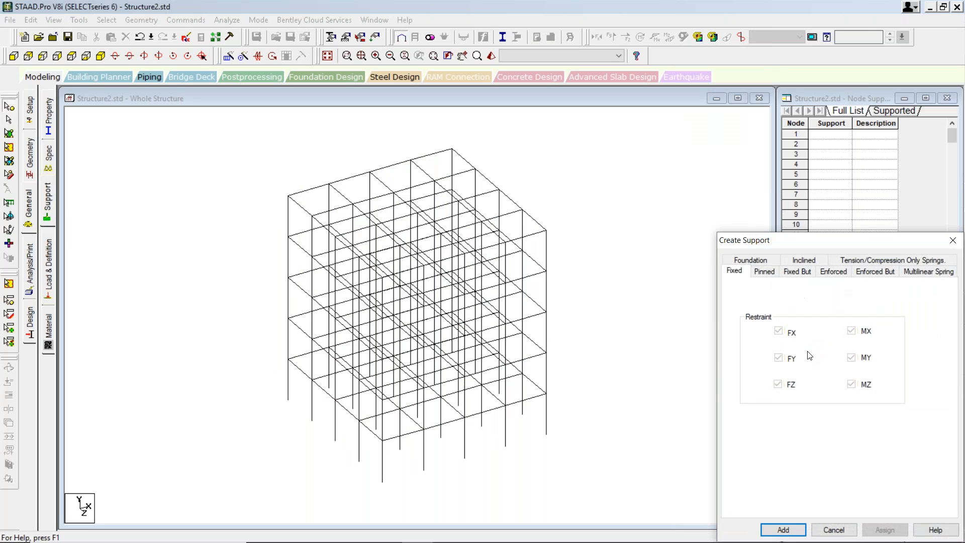
pyautogui.click(797, 530)
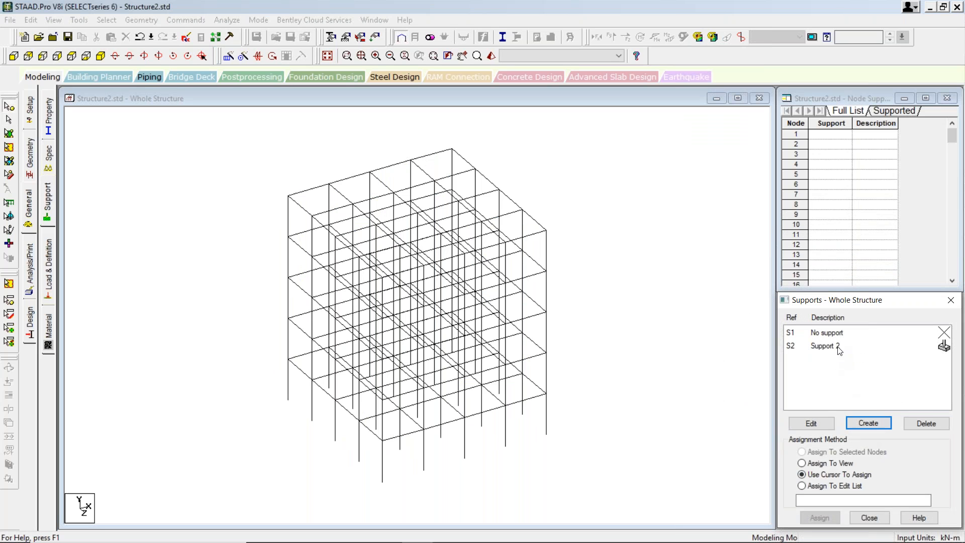
# Select all the column base nodes in front view, assign them the fixed support, and clear the selection.
pyautogui.click(834, 346)
pyautogui.click(14, 57)
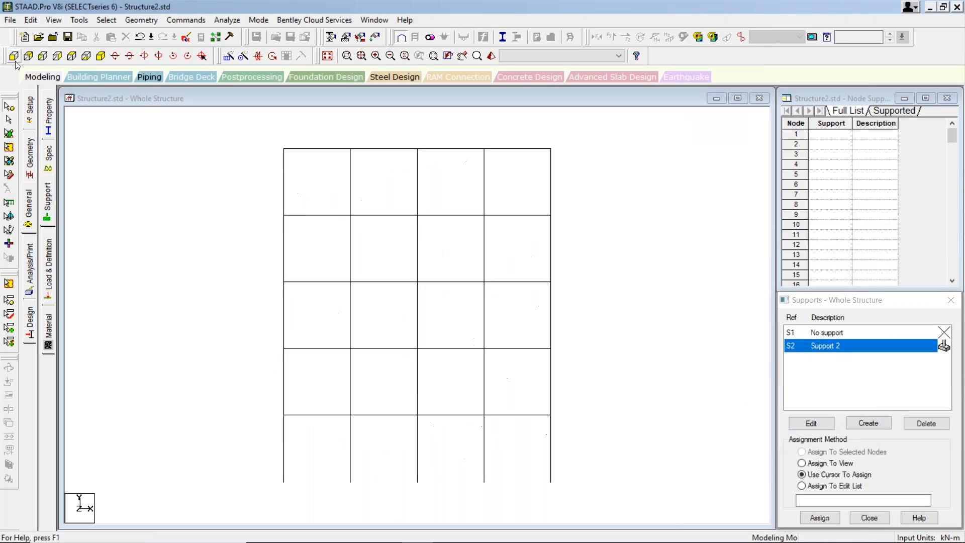
pyautogui.scroll(-5, 348, 377)
pyautogui.moveTo(438, 368); pyautogui.dragTo(305, 279, button='middle')
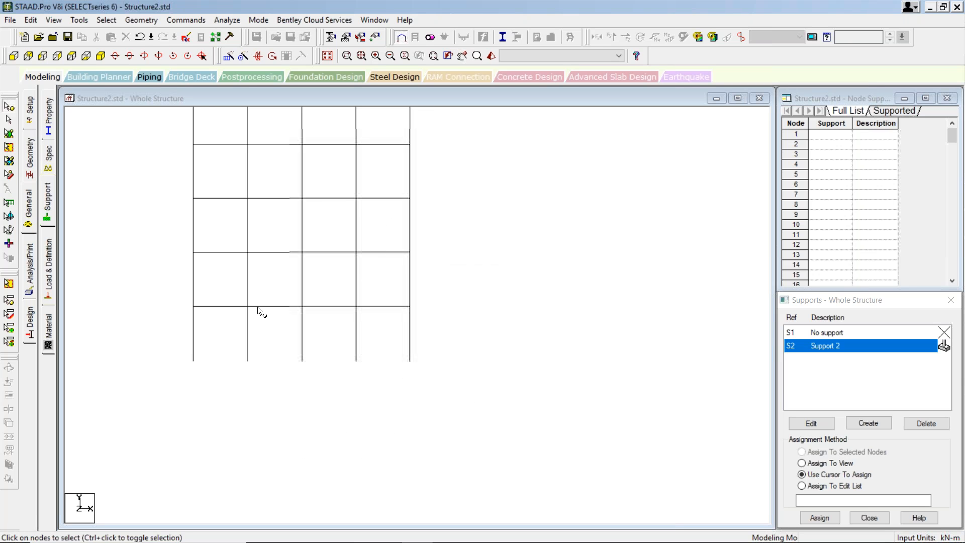
pyautogui.moveTo(146, 356); pyautogui.dragTo(622, 405)
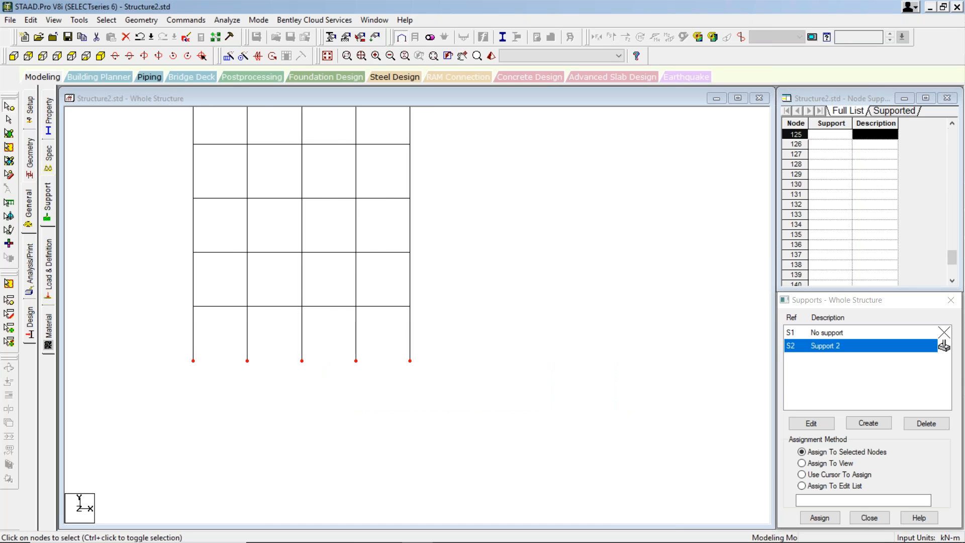
pyautogui.click(101, 56)
pyautogui.click(820, 518)
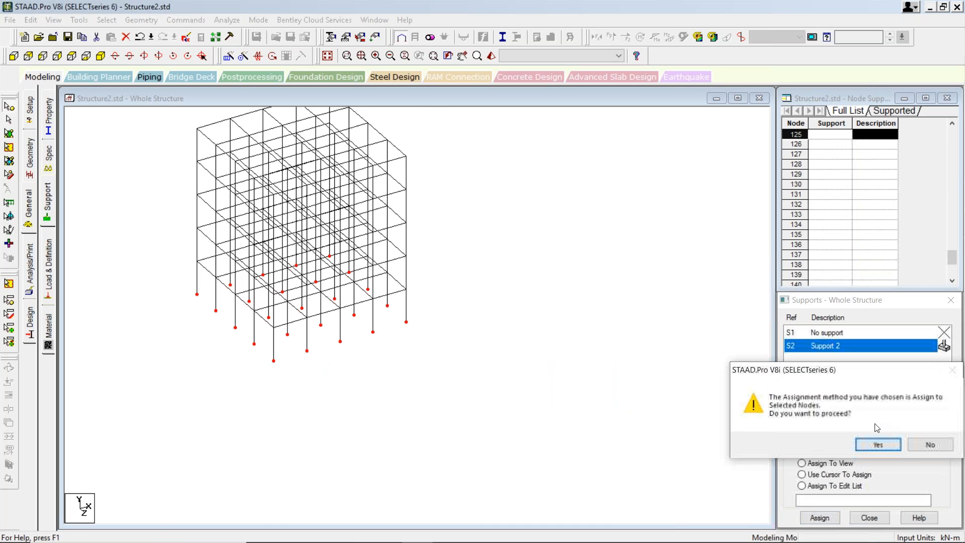
pyautogui.click(878, 445)
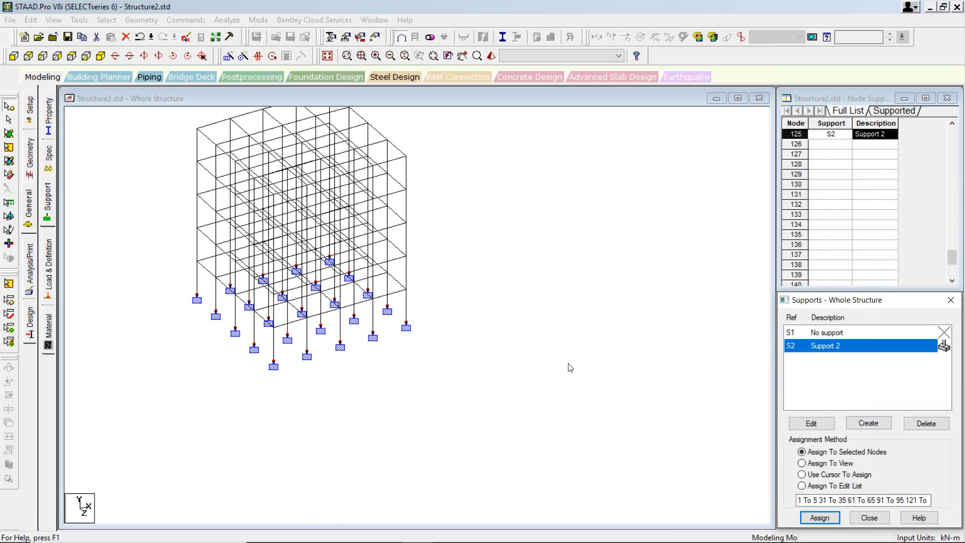
pyautogui.click(511, 368)
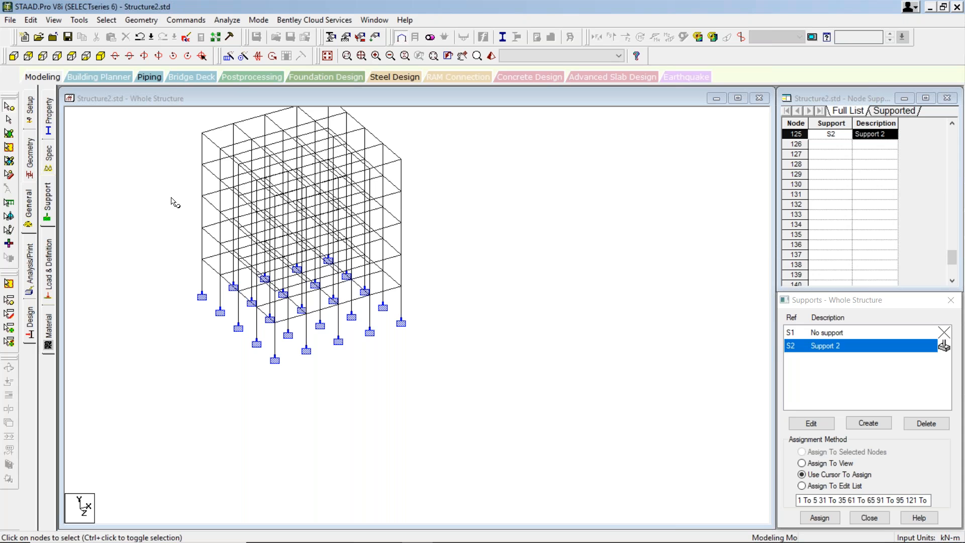
# Add primary load case 1 with loading type Dead and the title DEAD LOAD.
pyautogui.click(48, 279)
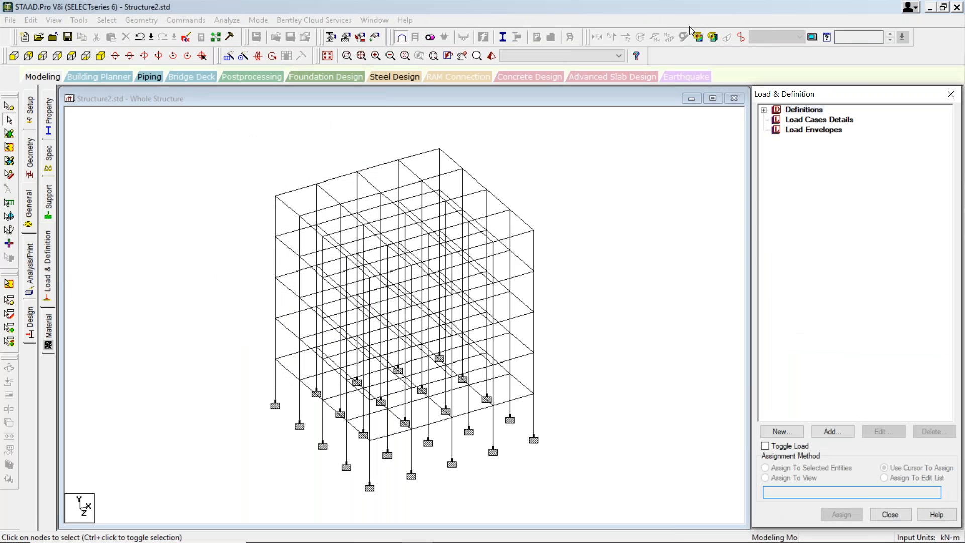
pyautogui.scroll(-1, 453, 302)
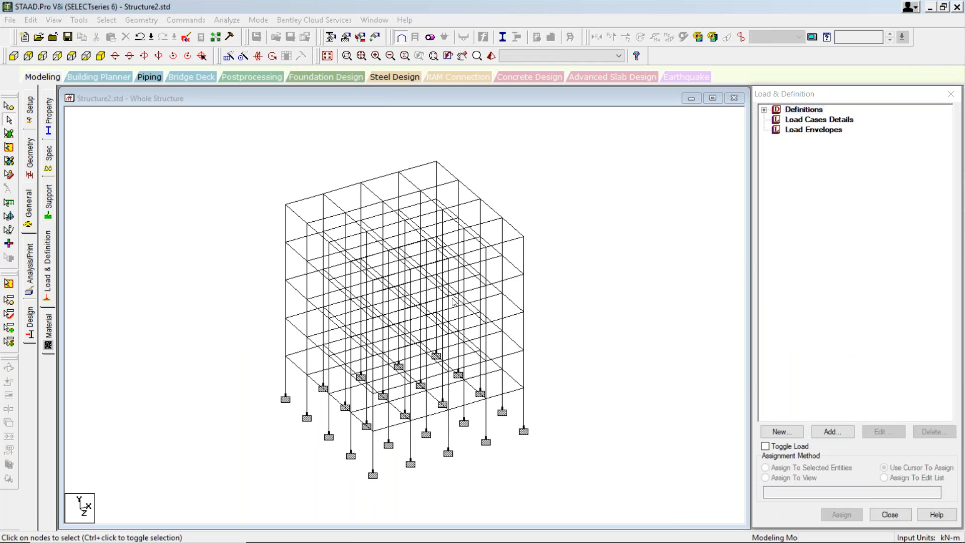
pyautogui.moveTo(454, 300); pyautogui.dragTo(408, 258, button='middle')
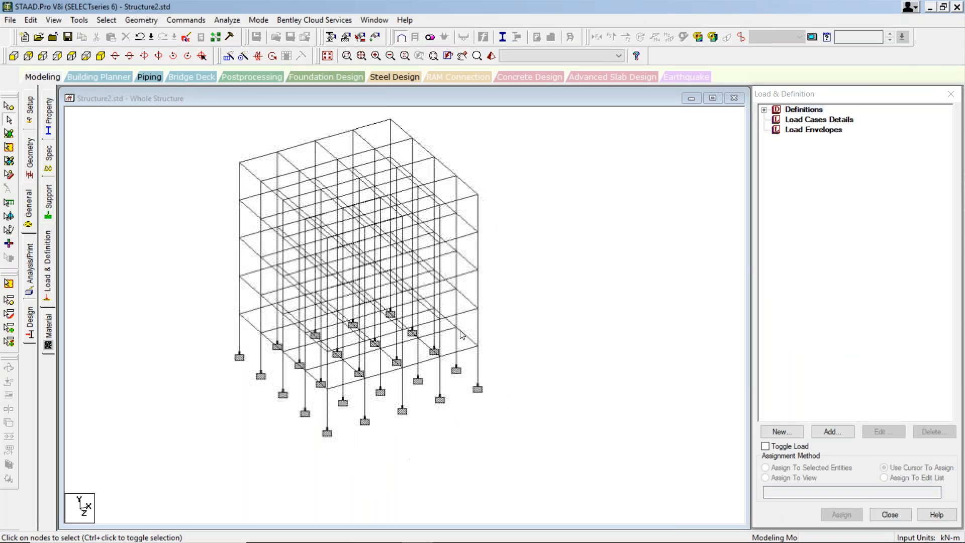
pyautogui.click(805, 120)
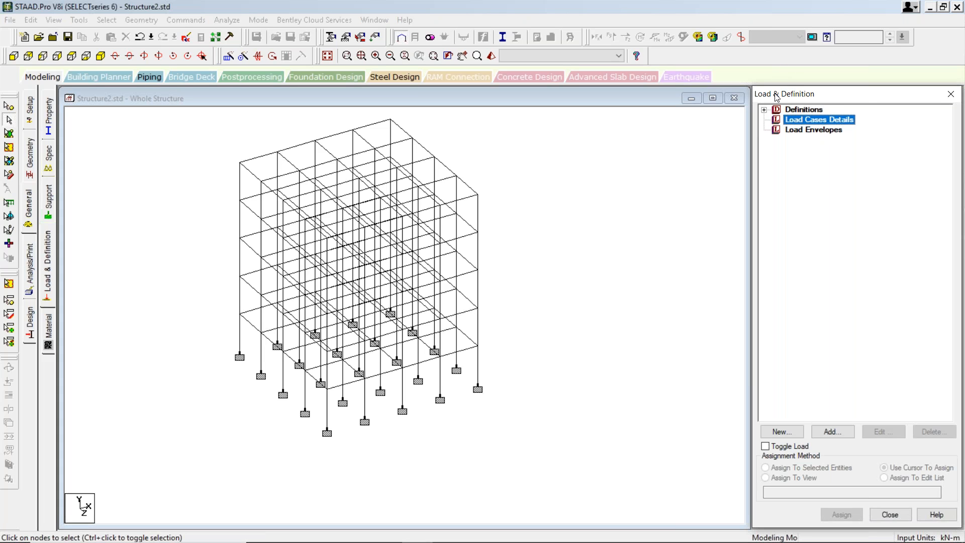
pyautogui.click(842, 430)
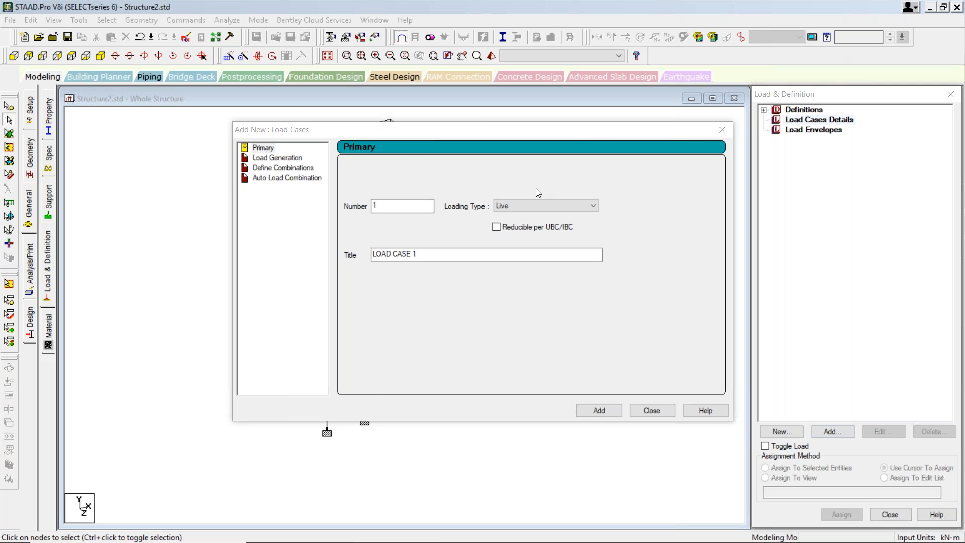
pyautogui.click(557, 202)
pyautogui.click(533, 217)
pyautogui.press('Tab')
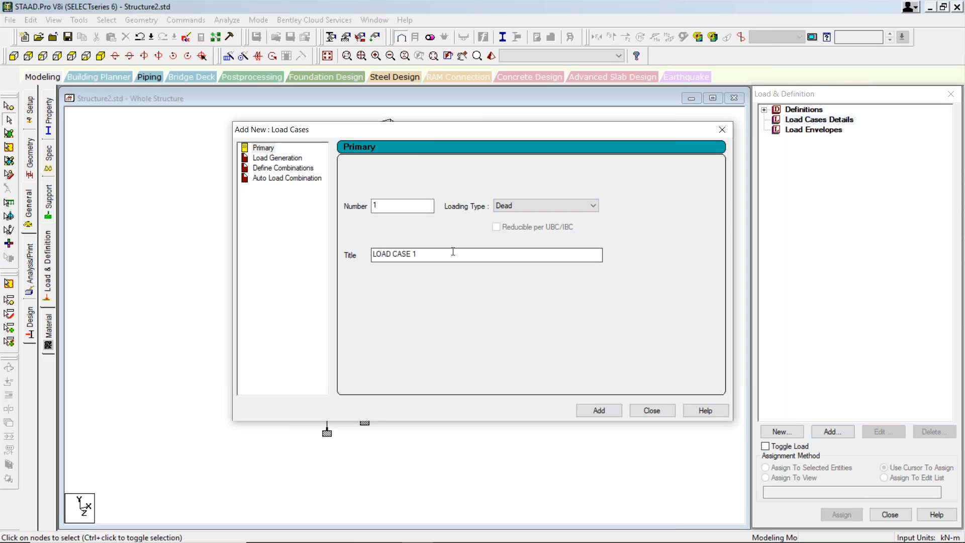
pyautogui.write('DEAD LOAD')
pyautogui.click(605, 410)
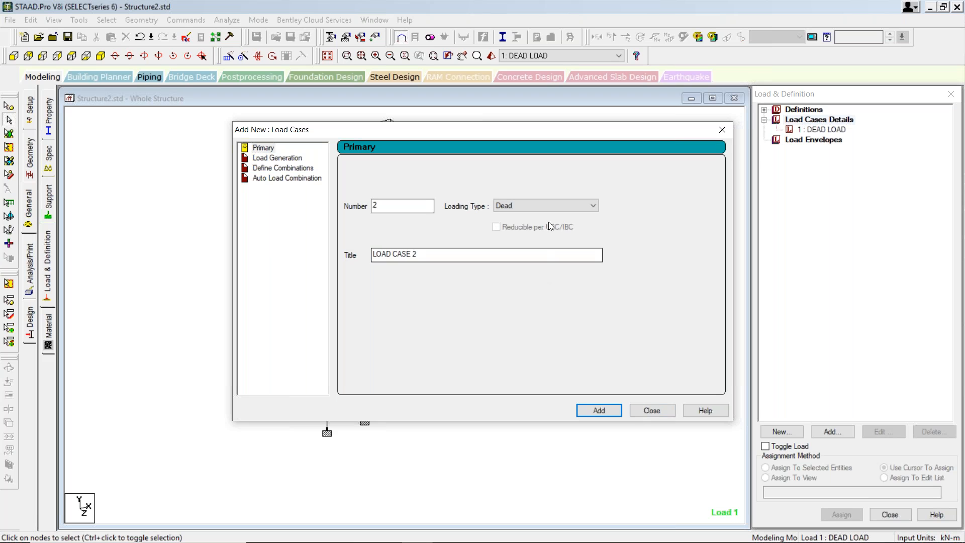
# Add primary load case 2 with loading type Live and the title LIVE LOAD, and finish adding load cases.
pyautogui.click(593, 205)
pyautogui.click(553, 221)
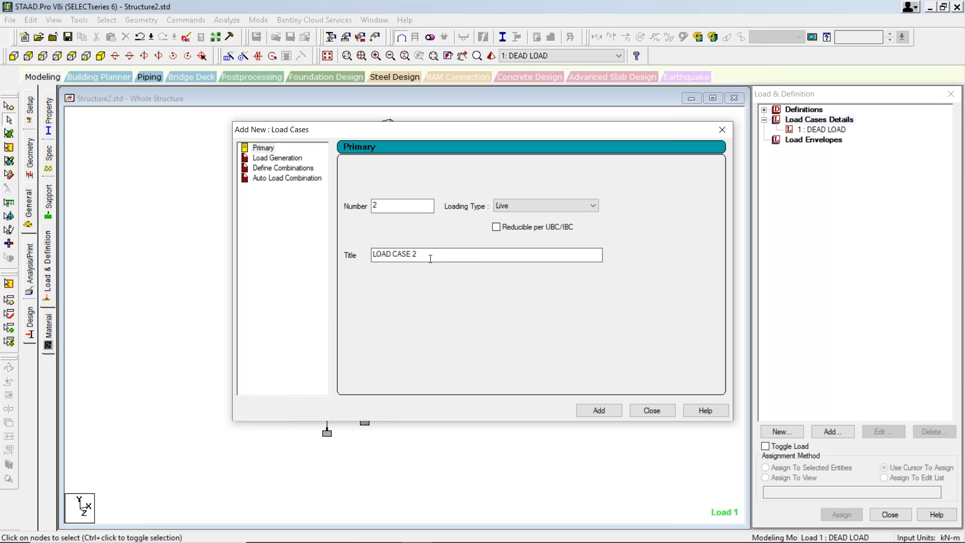
pyautogui.moveTo(430, 259); pyautogui.dragTo(345, 247)
pyautogui.write('LIVE LOAD')
pyautogui.click(596, 412)
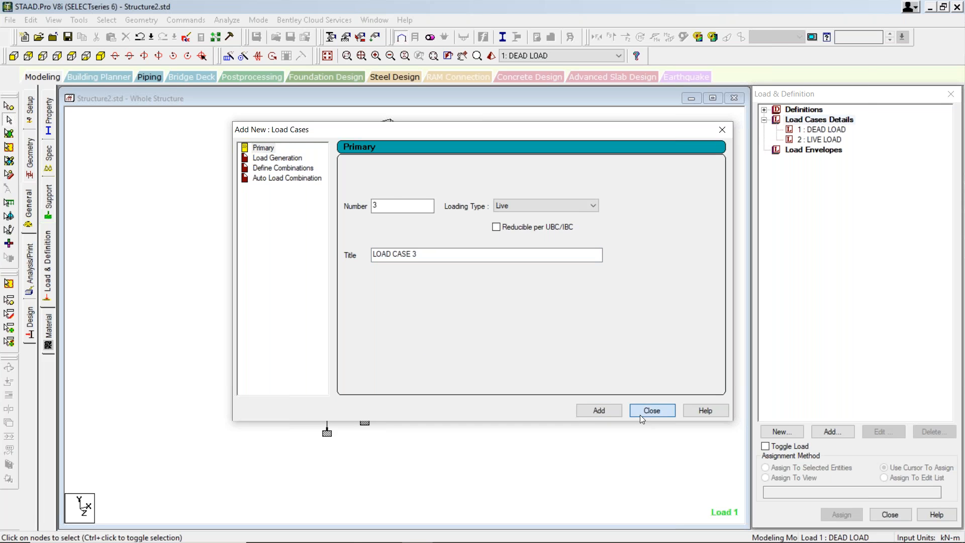
pyautogui.click(640, 411)
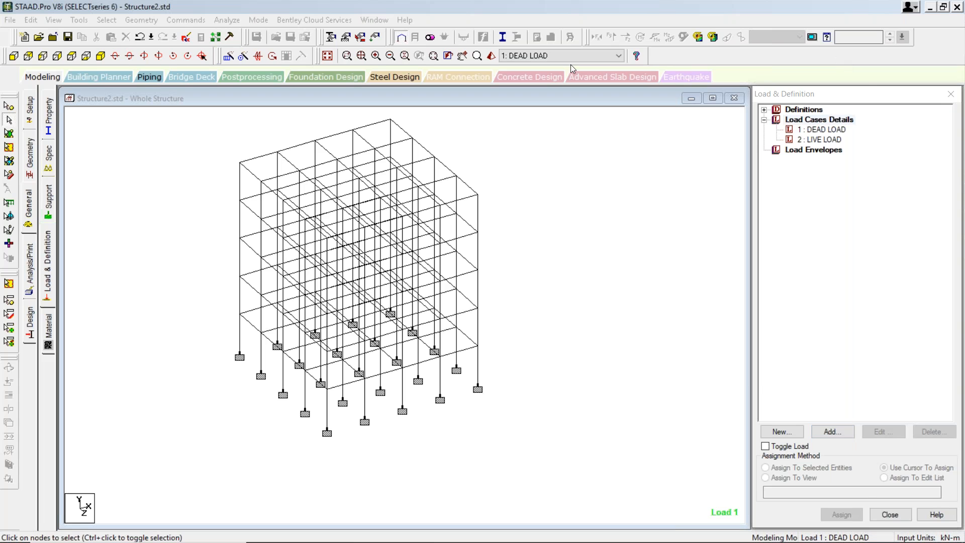
# Add a selfweight load in the Y direction with factor -1 to the DEAD LOAD case.
pyautogui.click(818, 132)
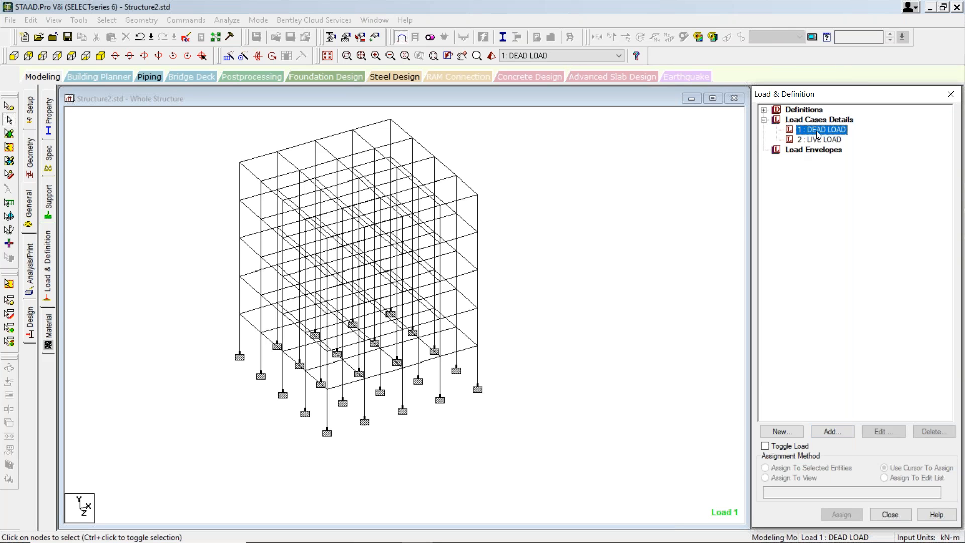
pyautogui.click(833, 432)
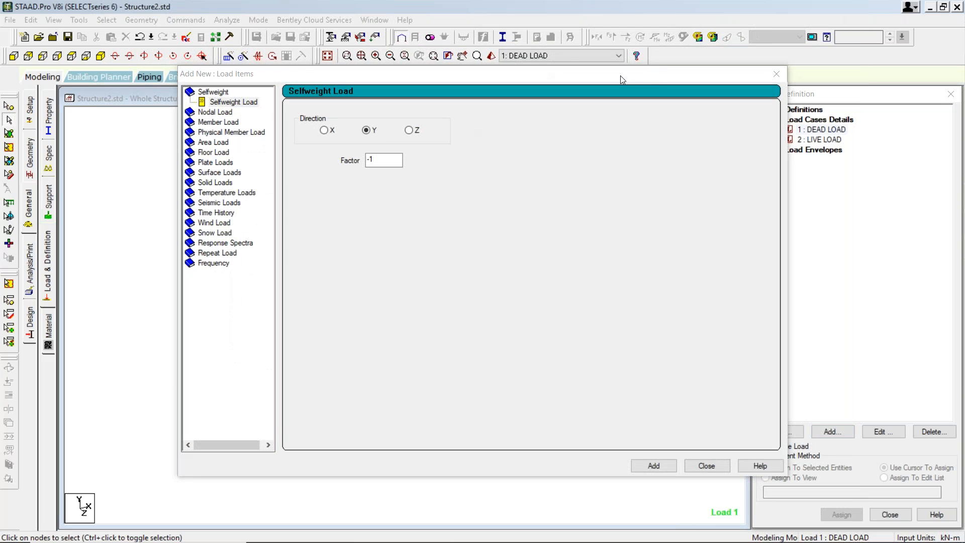
pyautogui.click(658, 468)
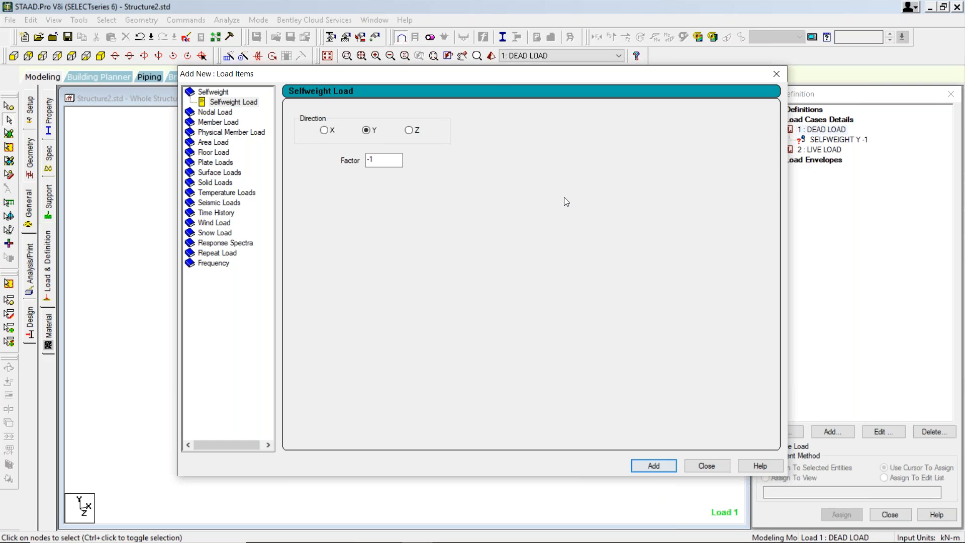
# Add a uniform member force of -13.8 kN/m in the GY direction to the dead load case, declining the auto save.
pyautogui.click(219, 121)
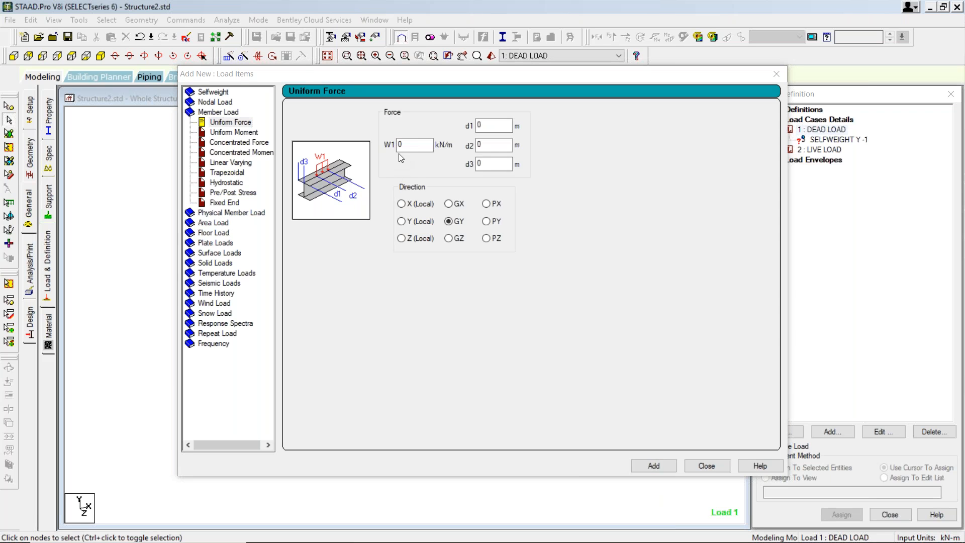
pyautogui.click(412, 146)
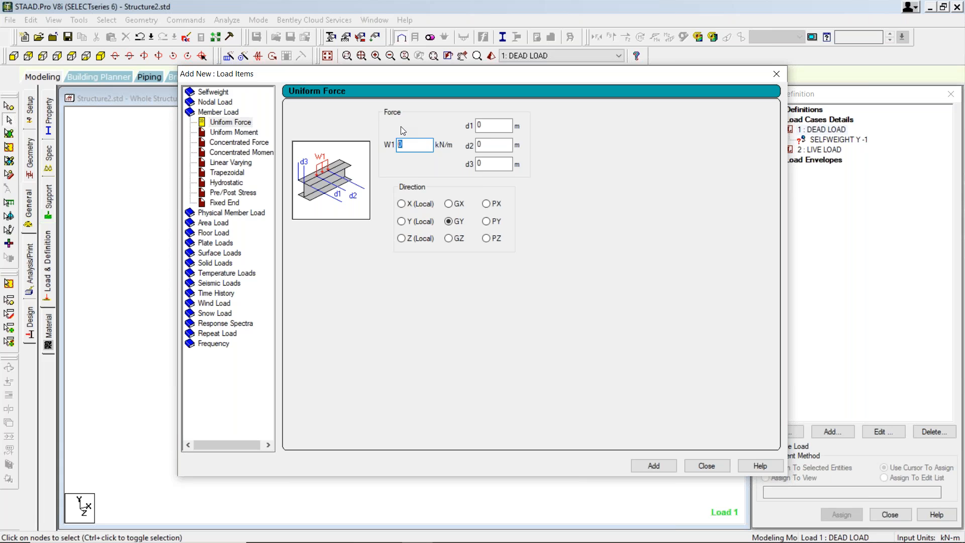
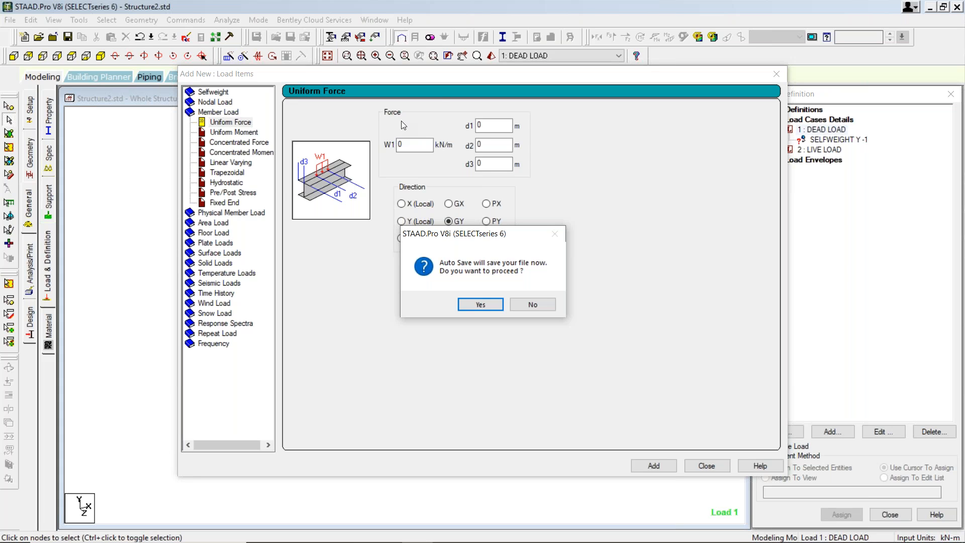
pyautogui.click(218, 33)
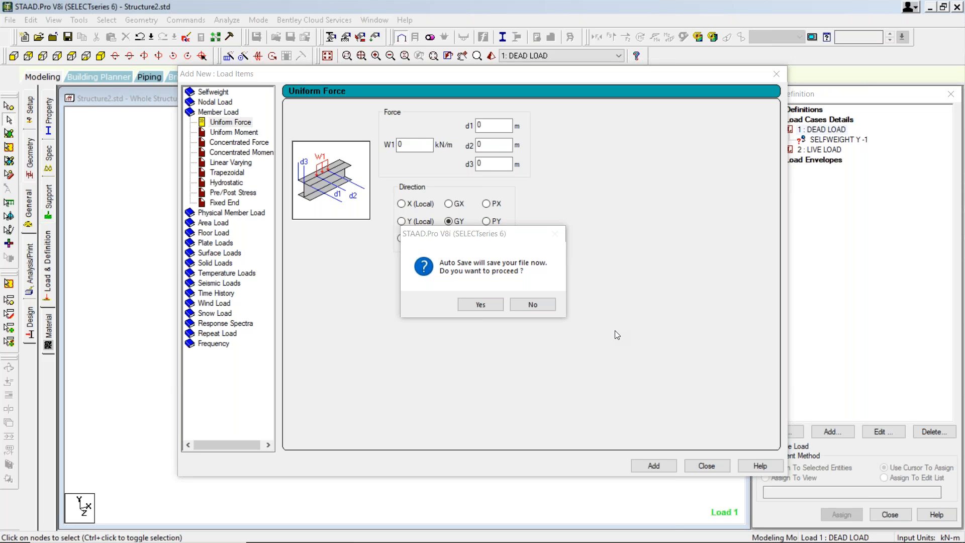
pyautogui.click(546, 301)
pyautogui.doubleClick(427, 144)
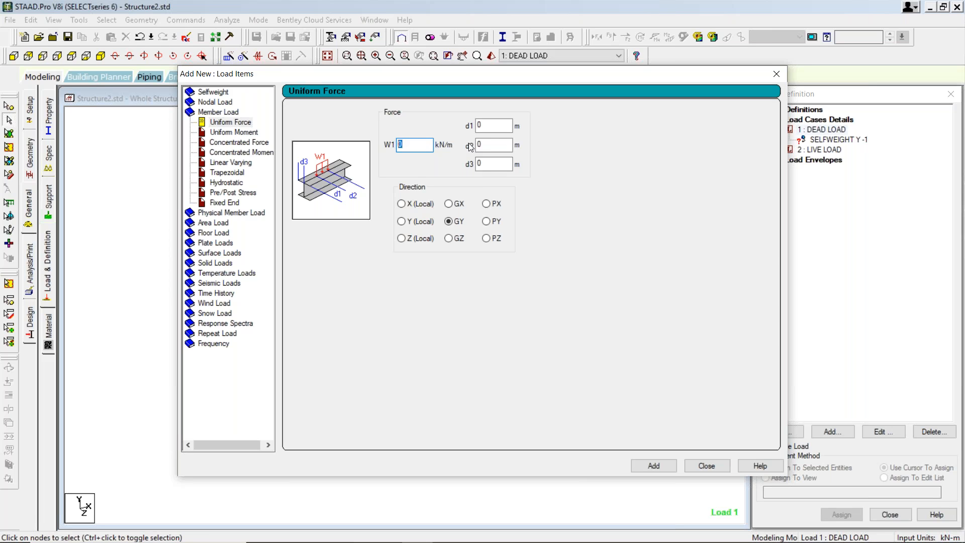
pyautogui.write('-')
pyautogui.press('BackSpace')
pyautogui.write('13.8')
pyautogui.write('-')
pyautogui.click(652, 466)
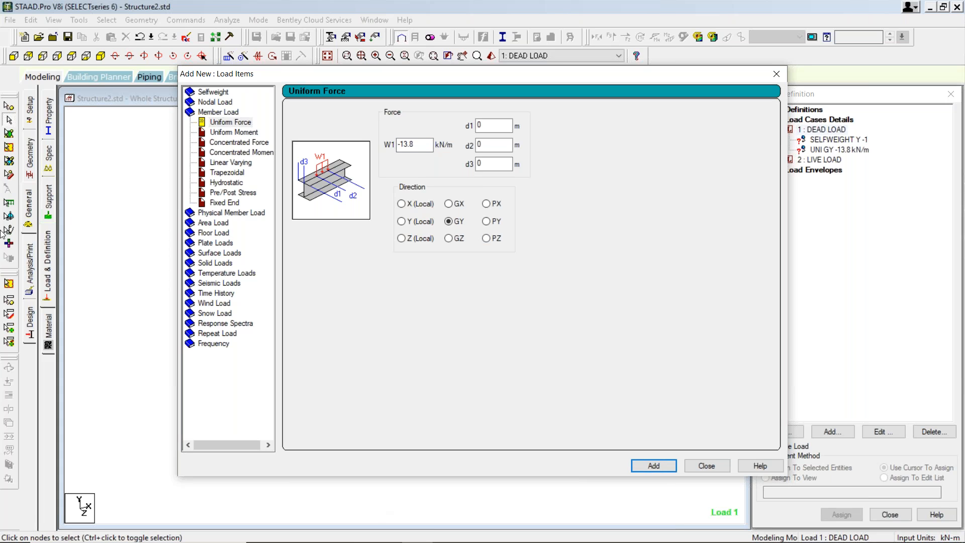
# Add a second uniform member force of -4.6 kN/m in GY to the dead load case and finish adding load items.
pyautogui.click(47, 217)
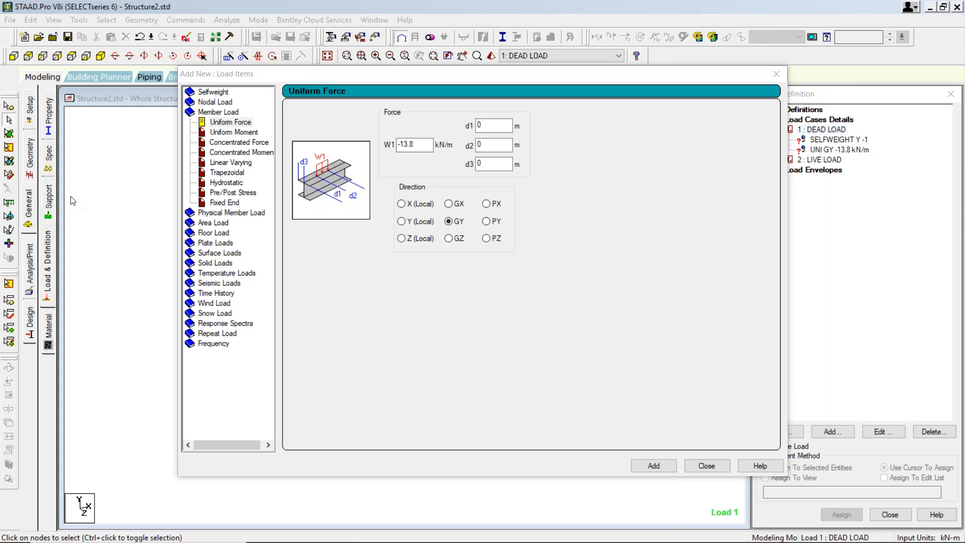
pyautogui.moveTo(419, 147); pyautogui.dragTo(400, 151)
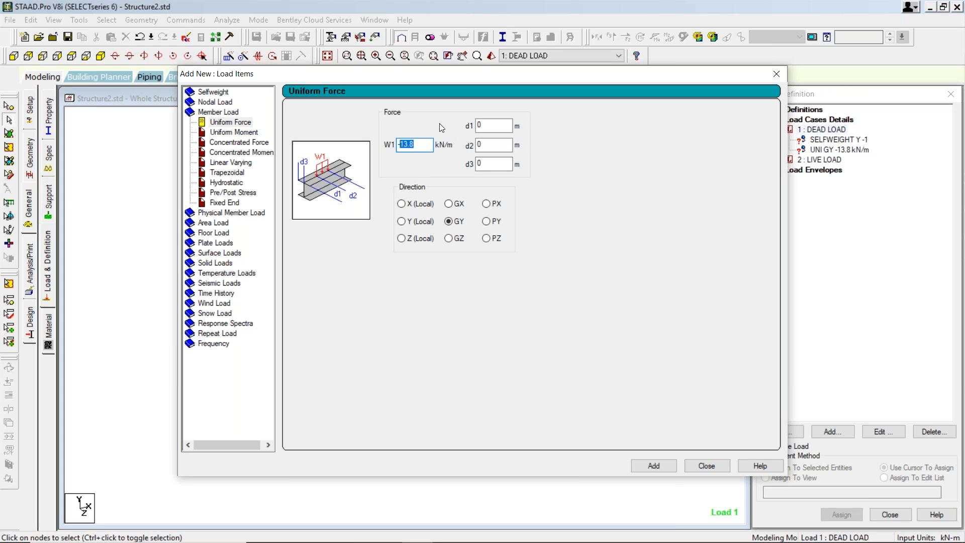
pyautogui.press('BackSpace')
pyautogui.write('4.6')
pyautogui.click(654, 466)
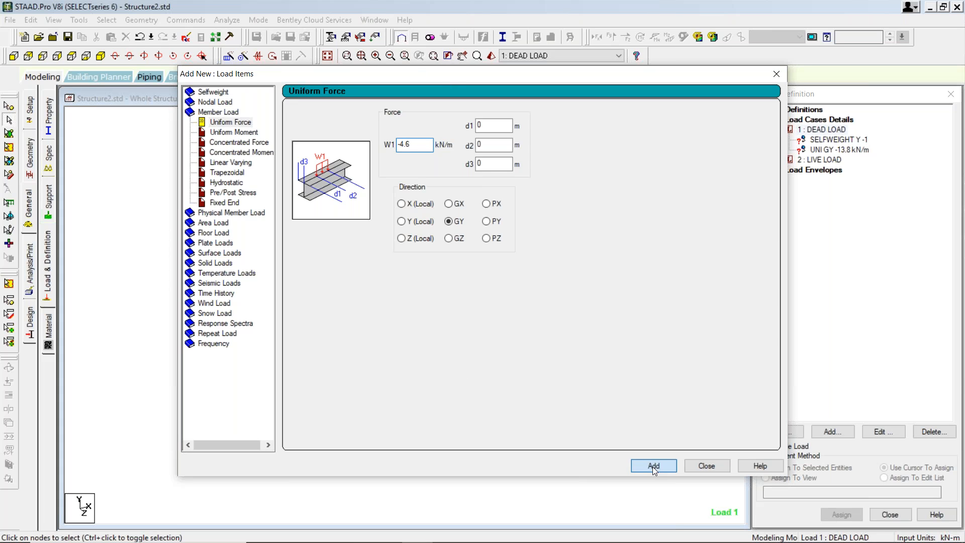
pyautogui.click(695, 467)
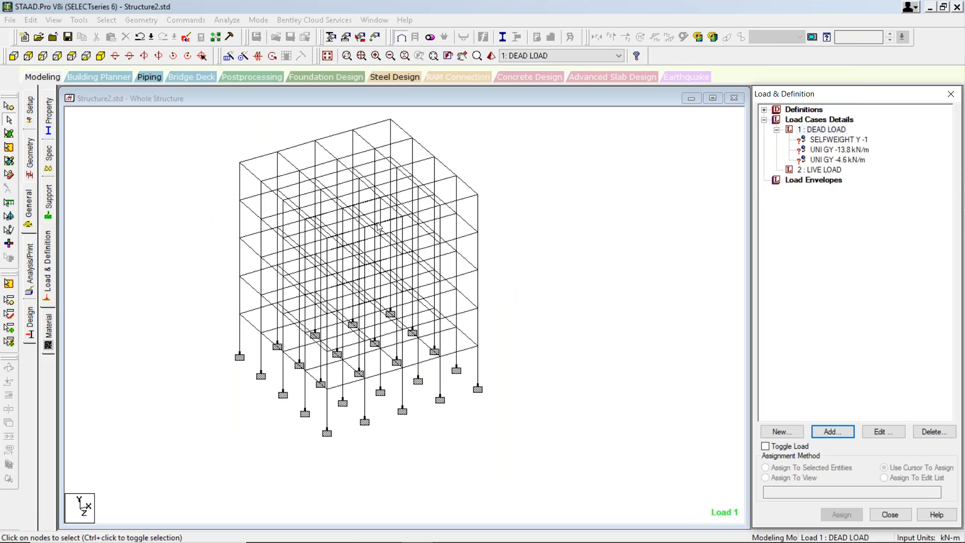
pyautogui.click(810, 171)
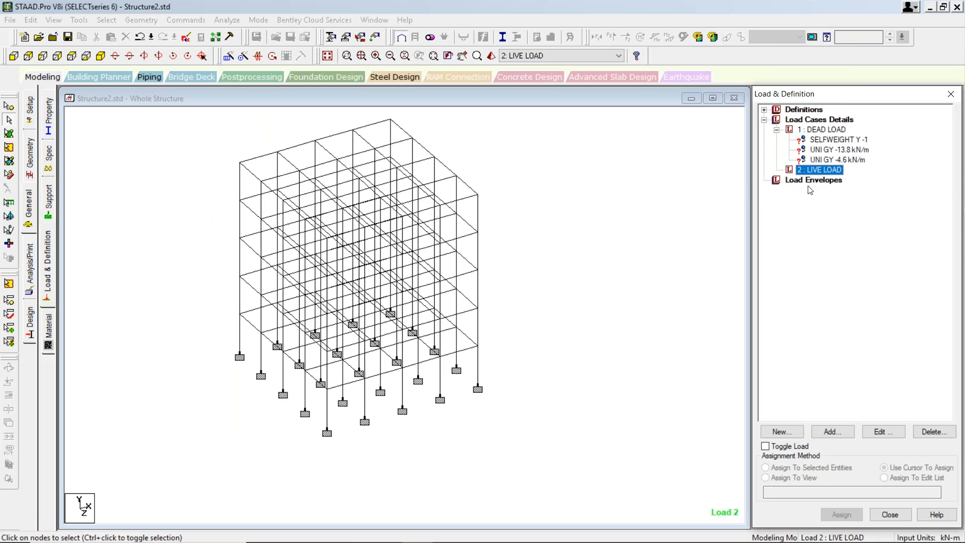
pyautogui.click(833, 431)
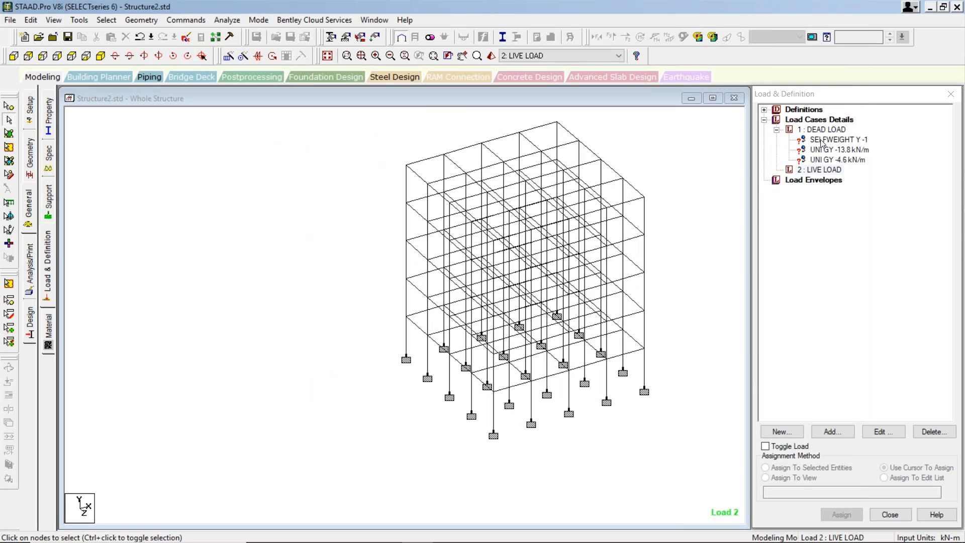
# Assign the selfweight load to the entire structure using the Assign To View method.
pyautogui.click(823, 140)
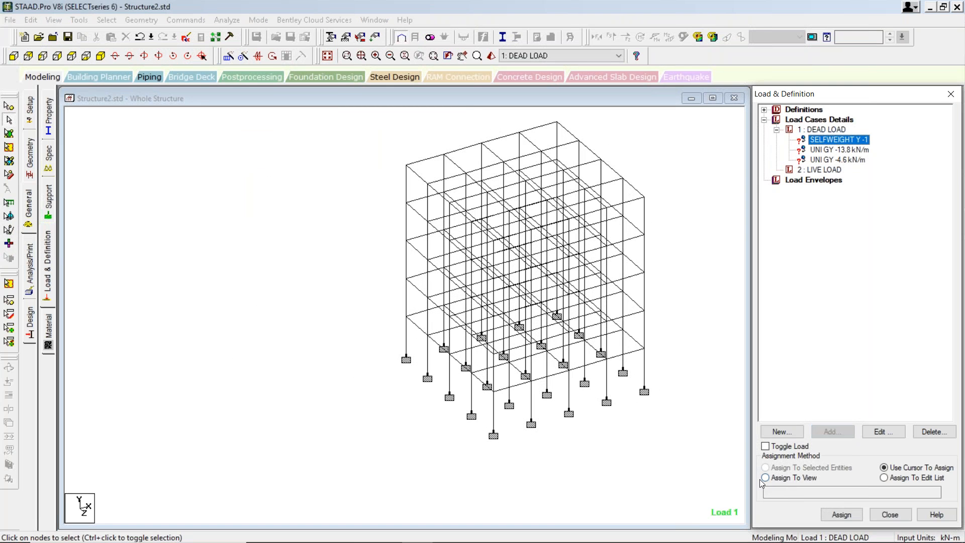
pyautogui.click(765, 478)
pyautogui.click(841, 515)
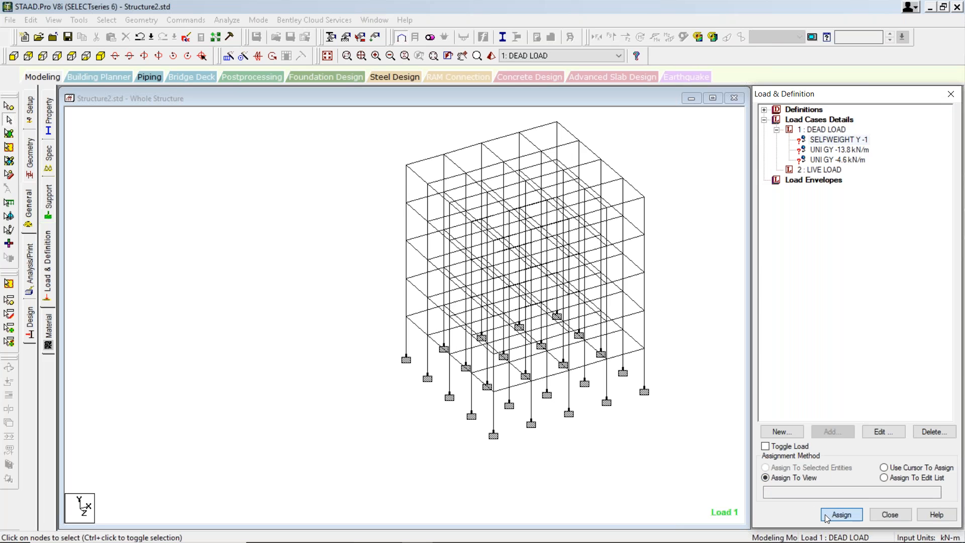
pyautogui.click(879, 341)
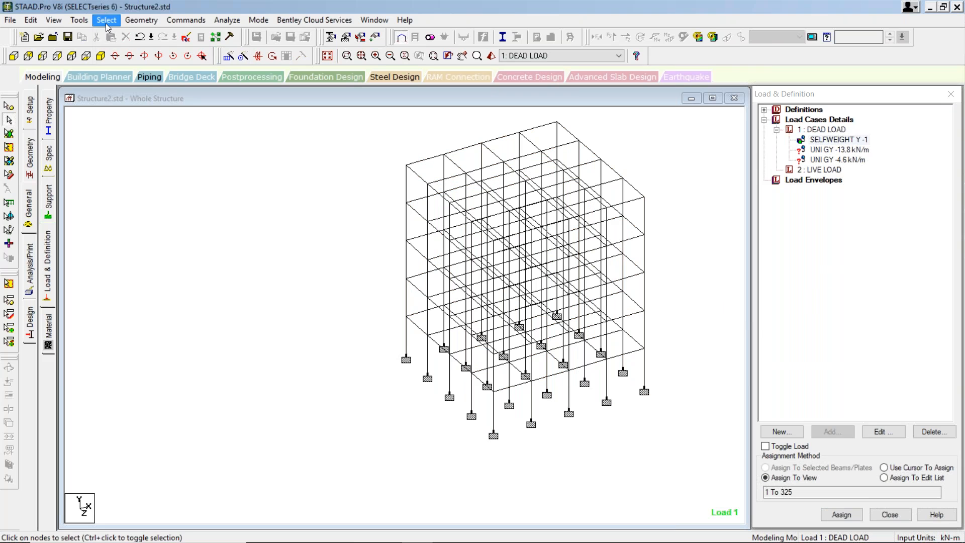
# Select all beams parallel to X and Z and display only those selected members.
pyautogui.click(106, 20)
pyautogui.moveTo(195, 246)
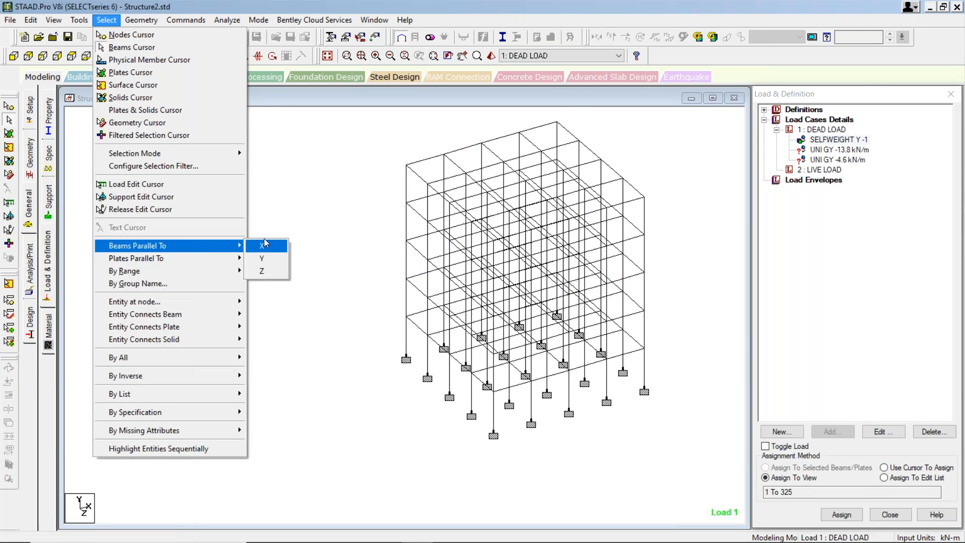
pyautogui.click(266, 246)
pyautogui.click(106, 21)
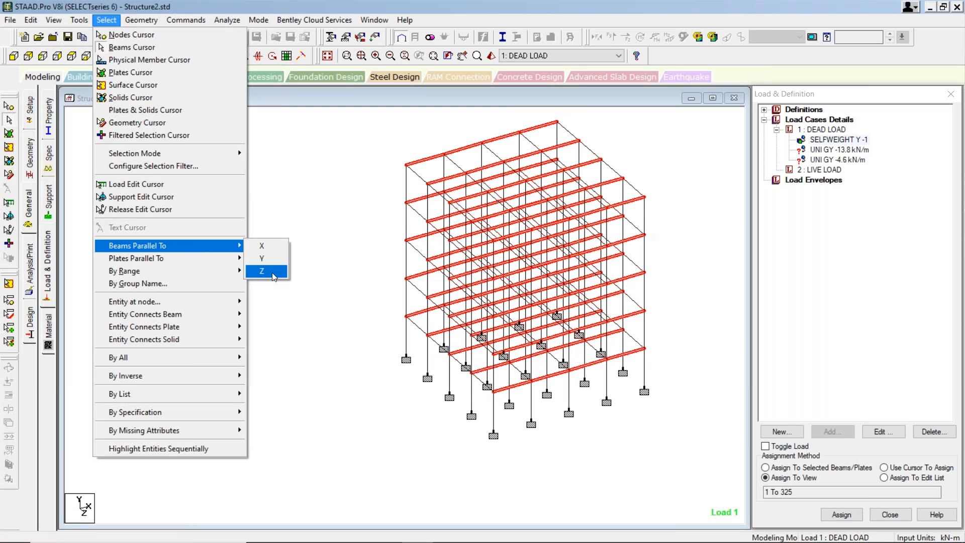
pyautogui.click(265, 272)
pyautogui.click(52, 20)
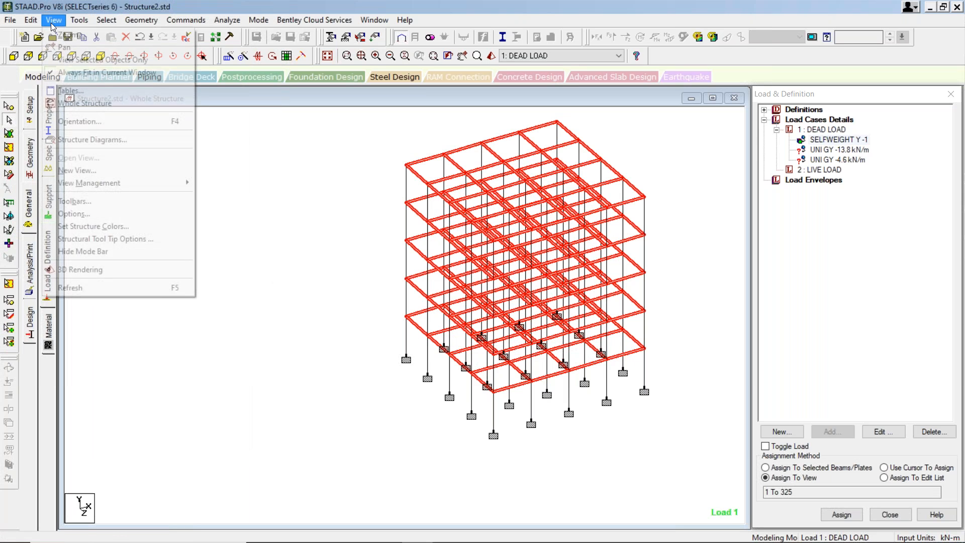
pyautogui.click(106, 72)
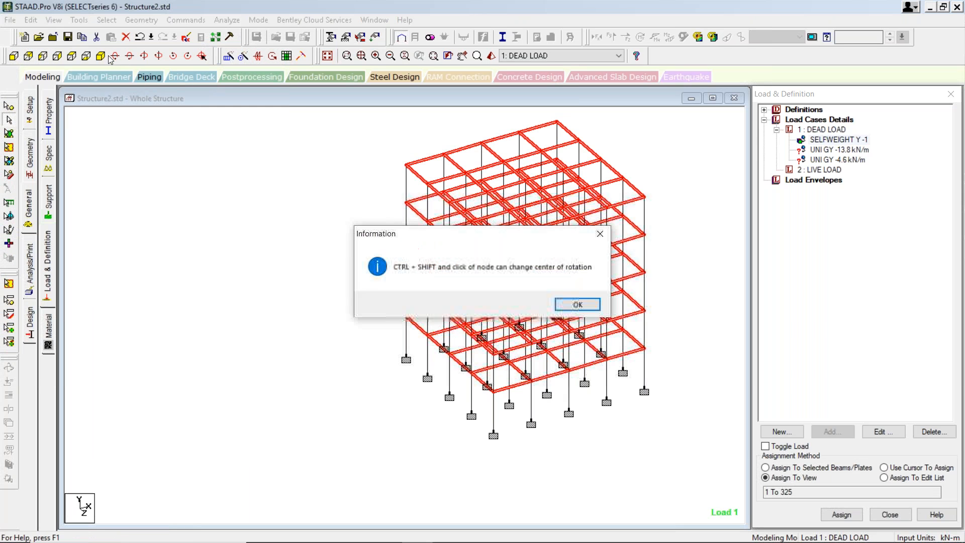
pyautogui.click(568, 304)
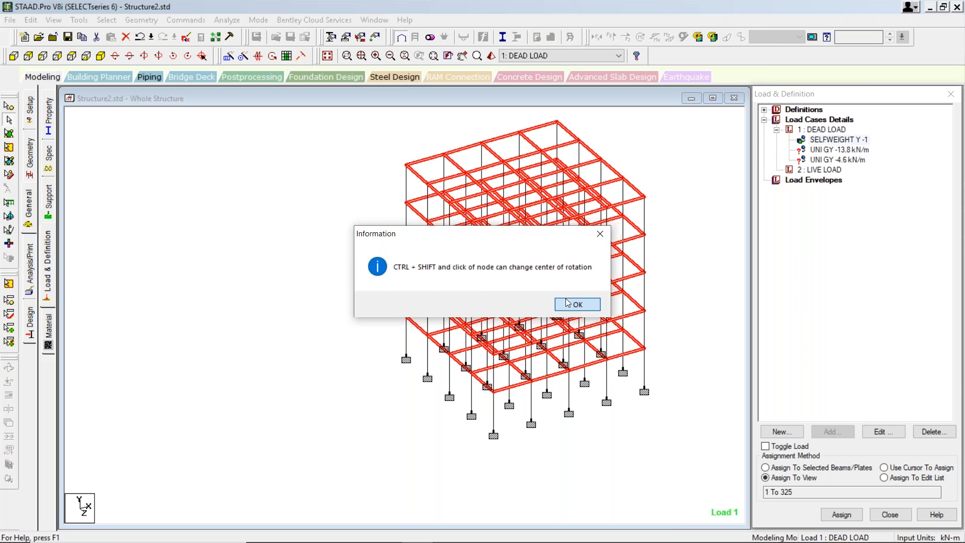
pyautogui.click(59, 21)
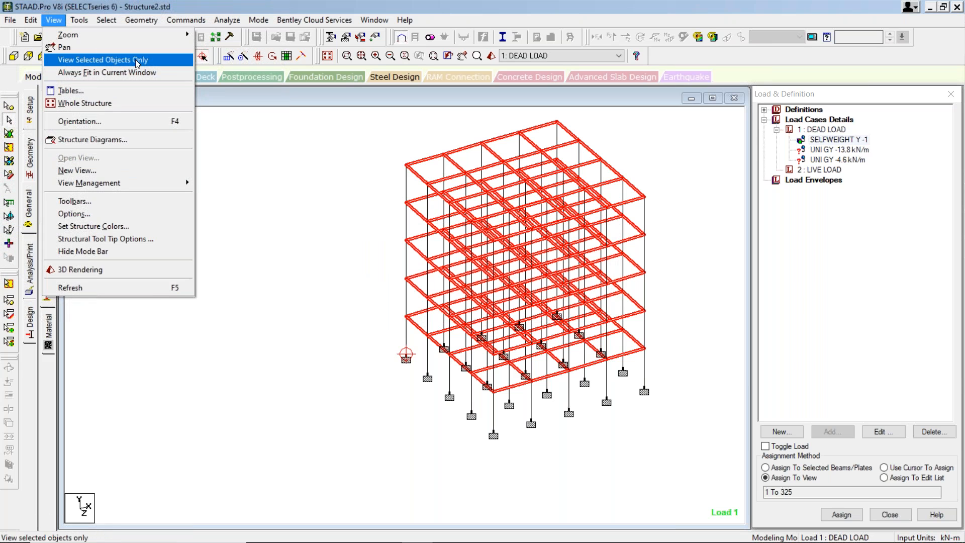
pyautogui.click(135, 59)
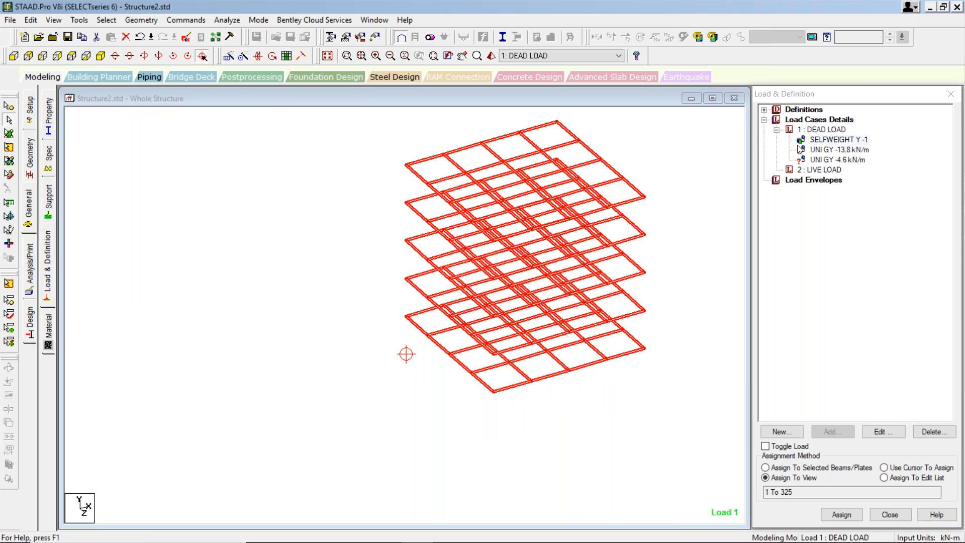
# Select the perimeter beams of all floors in plan view and assign them the -13.8 kN/m uniform load.
pyautogui.click(822, 150)
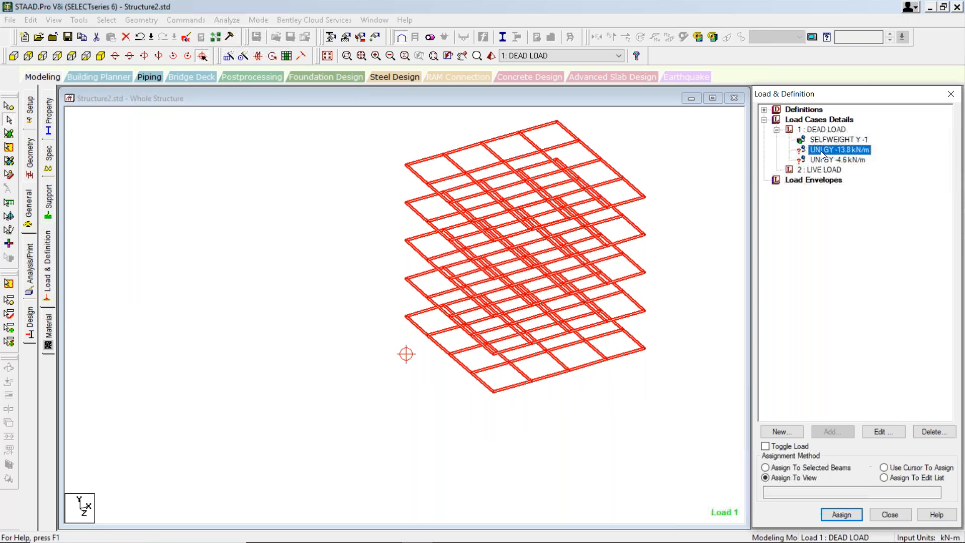
pyautogui.click(354, 214)
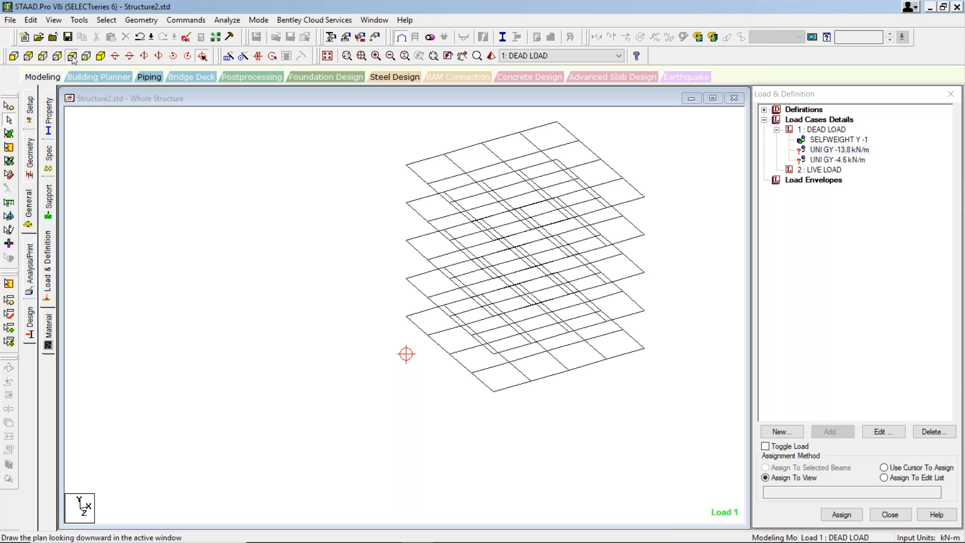
pyautogui.click(72, 56)
pyautogui.moveTo(354, 176); pyautogui.dragTo(662, 206)
pyautogui.keyDown('ctrl'); pyautogui.moveTo(663, 455); pyautogui.dragTo(664, 461); pyautogui.keyUp('ctrl')
pyautogui.keyDown('ctrl'); pyautogui.moveTo(349, 418); pyautogui.dragTo(673, 446); pyautogui.keyUp('ctrl')
pyautogui.keyDown('ctrl'); pyautogui.moveTo(366, 173); pyautogui.dragTo(401, 489); pyautogui.keyUp('ctrl')
pyautogui.click(828, 150)
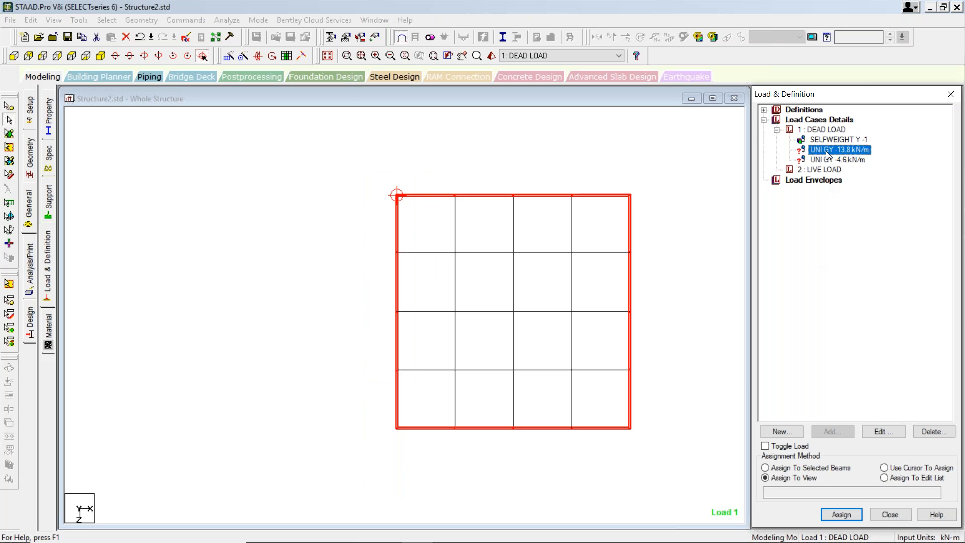
pyautogui.click(765, 467)
pyautogui.click(842, 514)
pyautogui.click(879, 338)
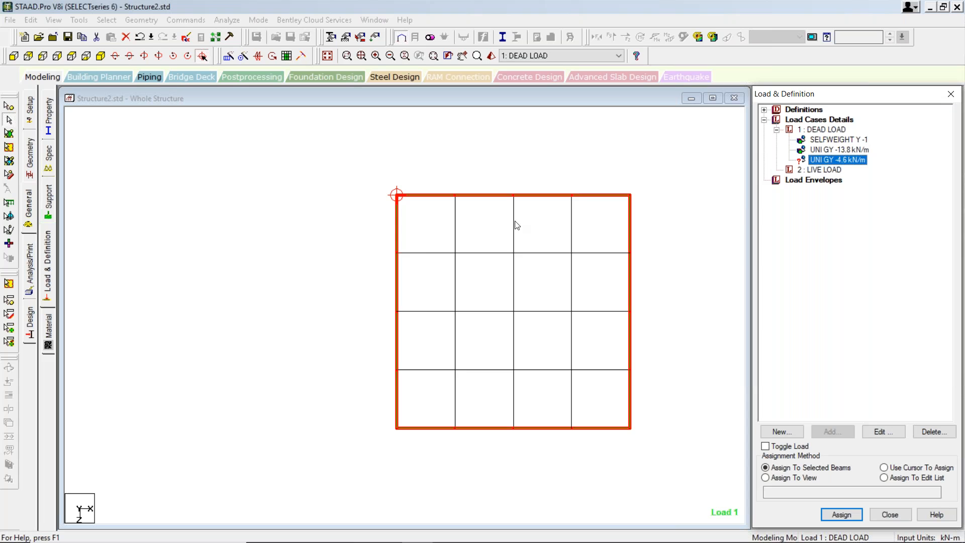
# Select only the interior beams in plan view, return to isometric view, and assign them the -4.6 kN/m uniform load.
pyautogui.moveTo(427, 206); pyautogui.dragTo(600, 425)
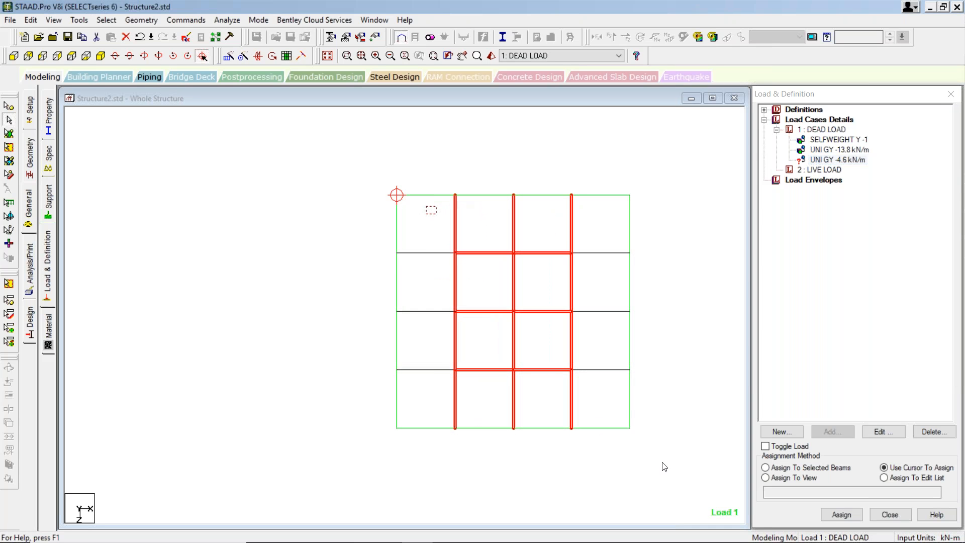
pyautogui.keyDown('ctrl'); pyautogui.moveTo(422, 234); pyautogui.dragTo(429, 398); pyautogui.keyUp('ctrl')
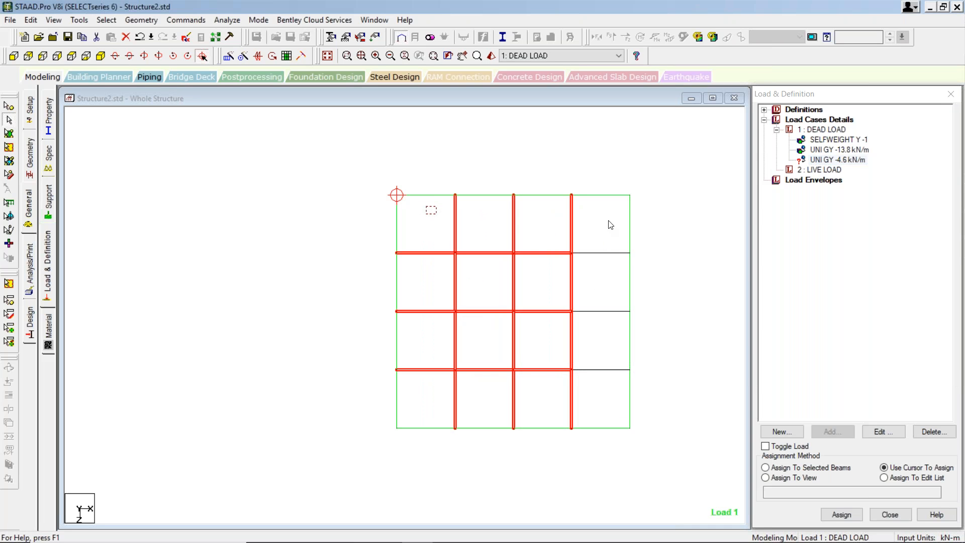
pyautogui.keyDown('ctrl'); pyautogui.moveTo(610, 225); pyautogui.dragTo(598, 433); pyautogui.keyUp('ctrl')
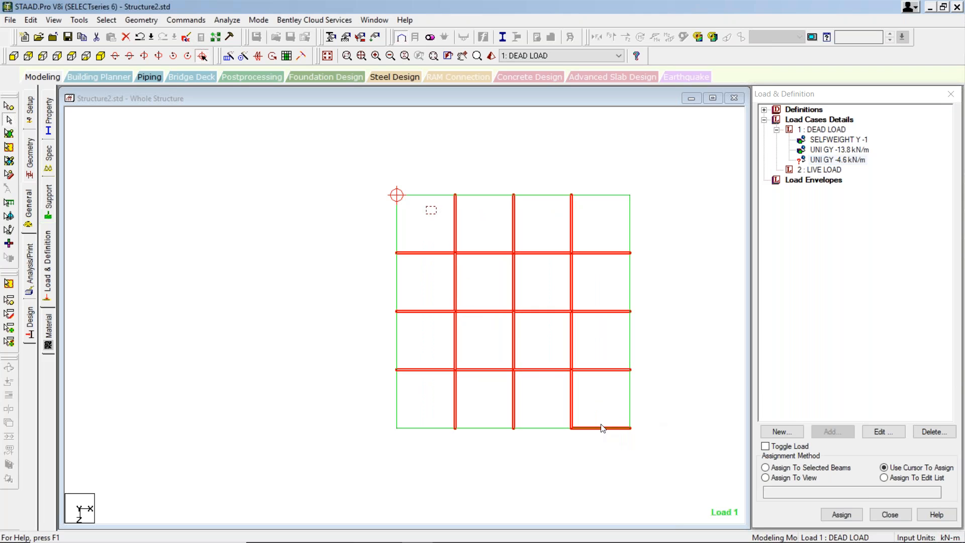
pyautogui.keyDown('ctrl'); pyautogui.click(598, 428); pyautogui.keyUp('ctrl')
pyautogui.click(100, 55)
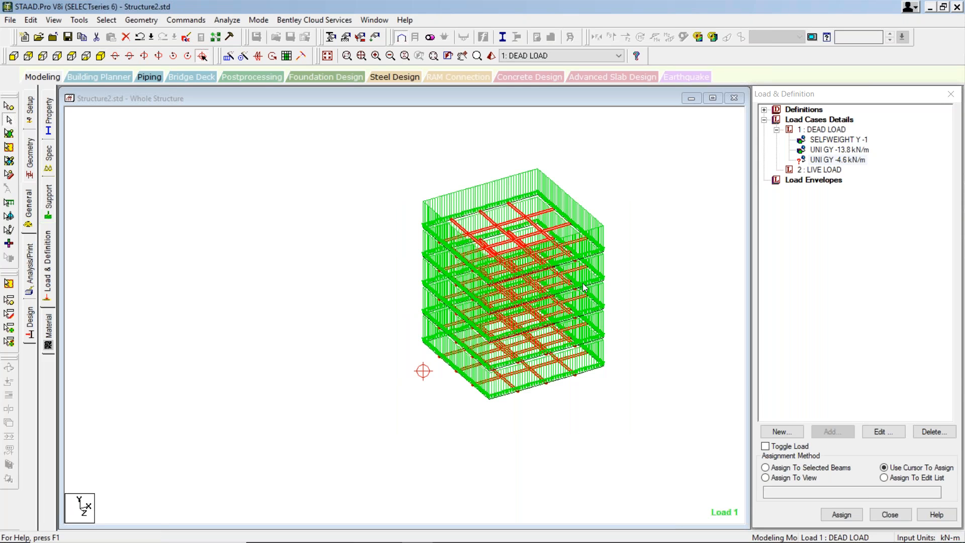
pyautogui.click(833, 469)
pyautogui.click(832, 468)
pyautogui.click(843, 513)
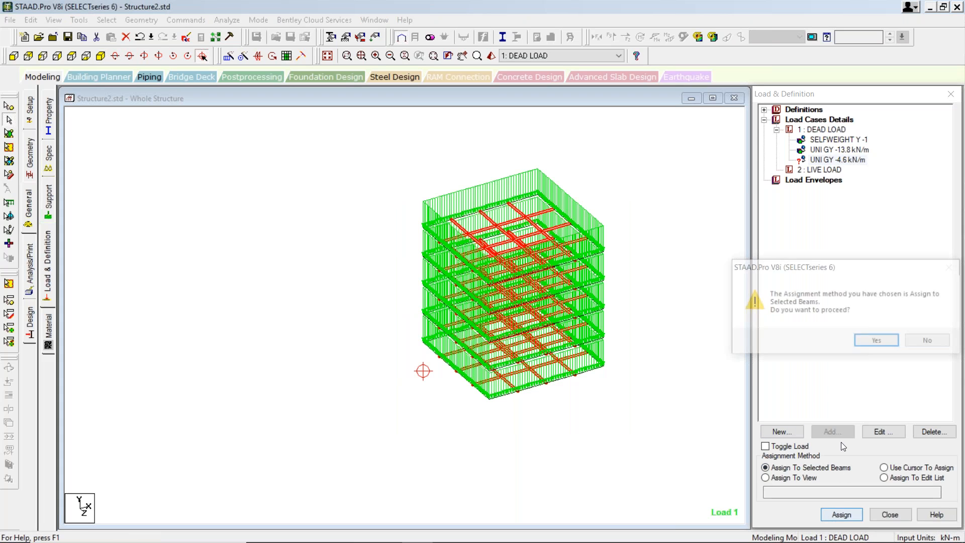
pyautogui.click(878, 342)
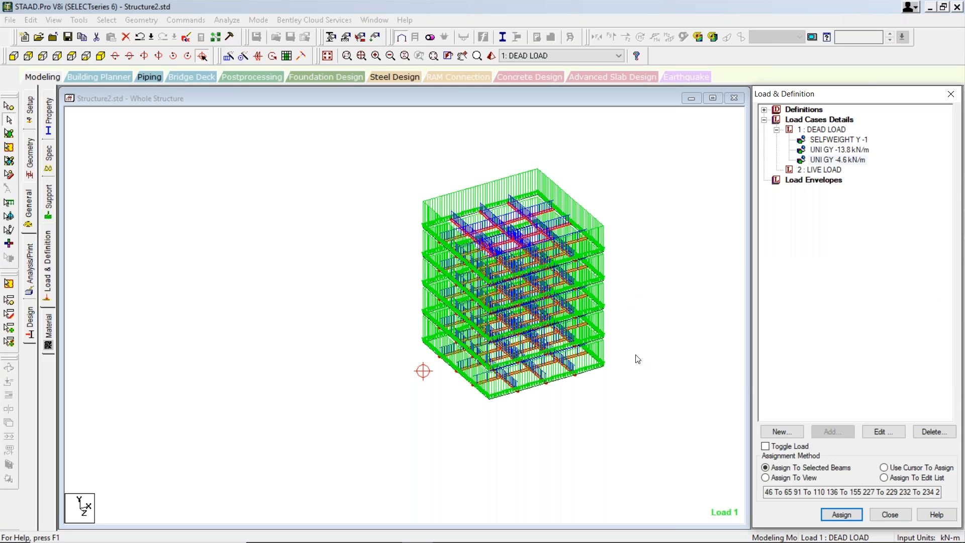
# Clear the beam selection and display the whole structure with its columns and supports, declining the auto save.
pyautogui.click(536, 414)
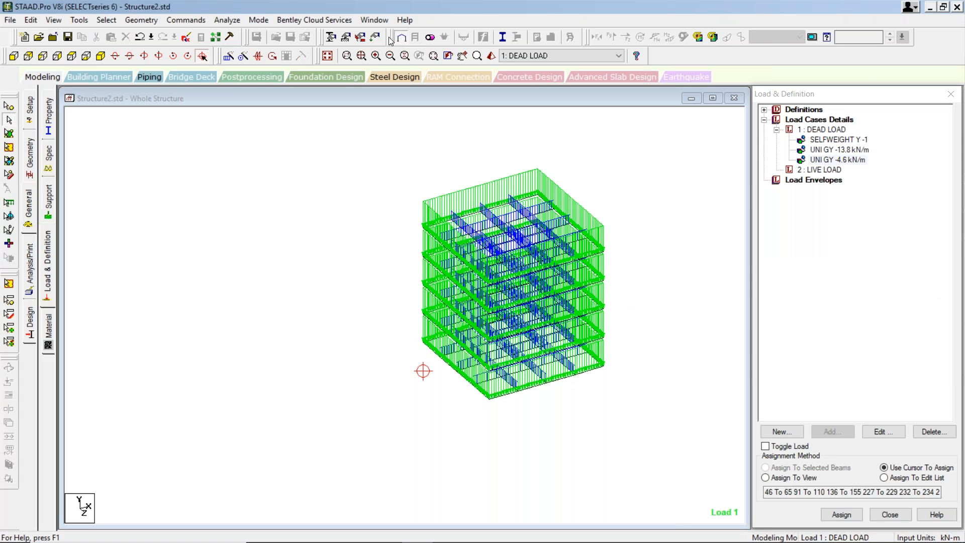
pyautogui.click(327, 55)
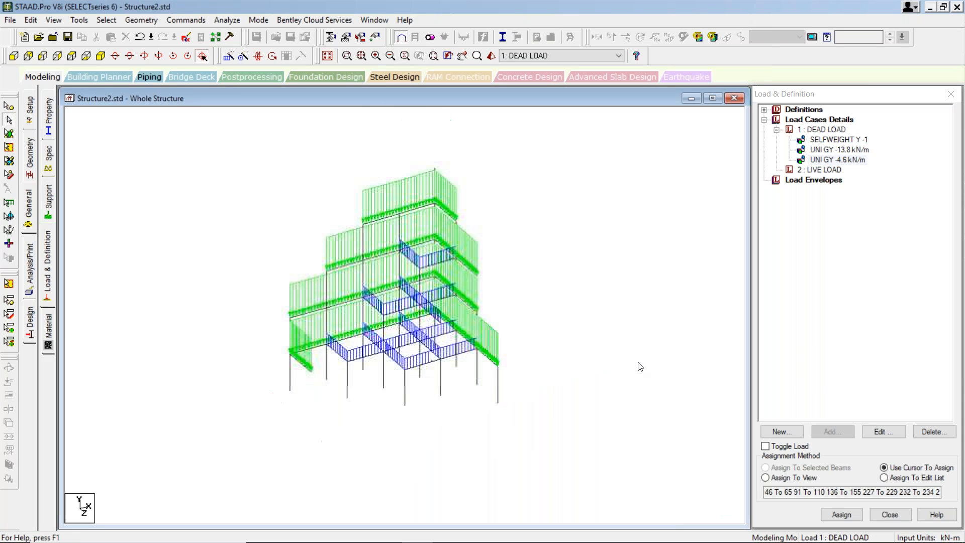
pyautogui.moveTo(511, 337); pyautogui.dragTo(621, 319, button='middle')
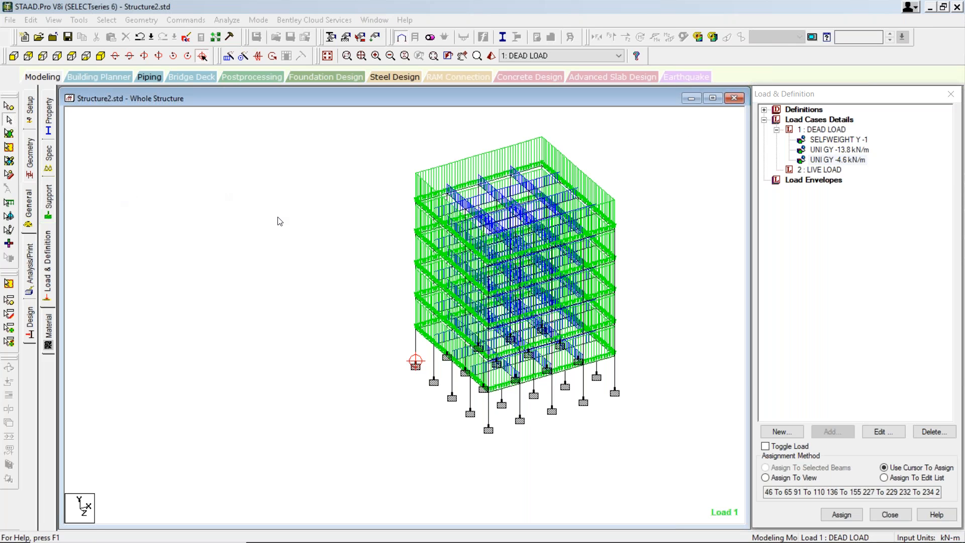
pyautogui.scroll(-1, 514, 268)
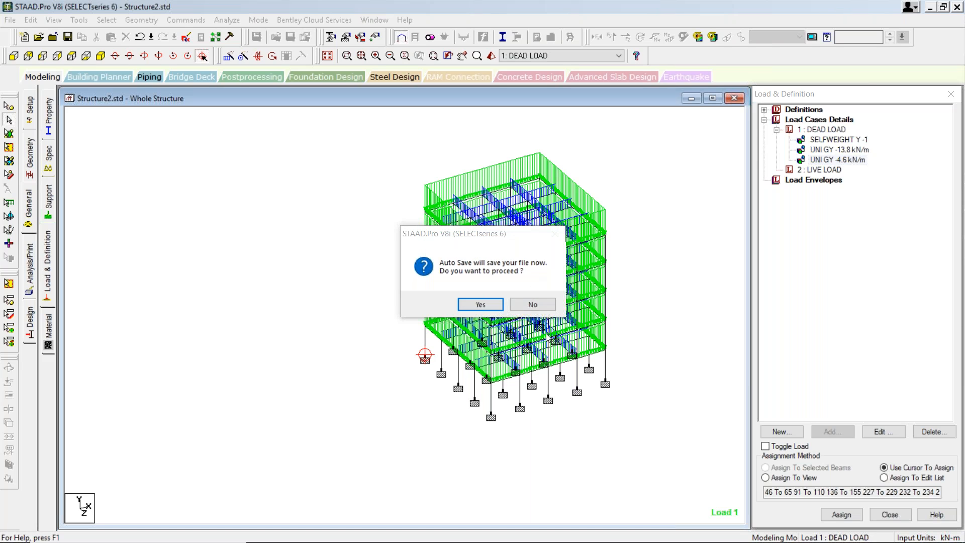
pyautogui.click(523, 307)
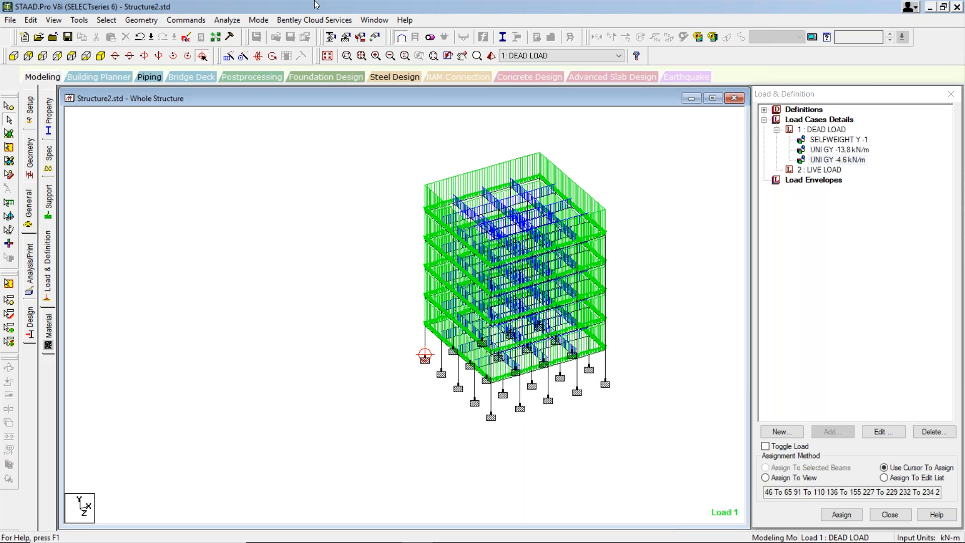
pyautogui.hotkey('alt', 'Tab')
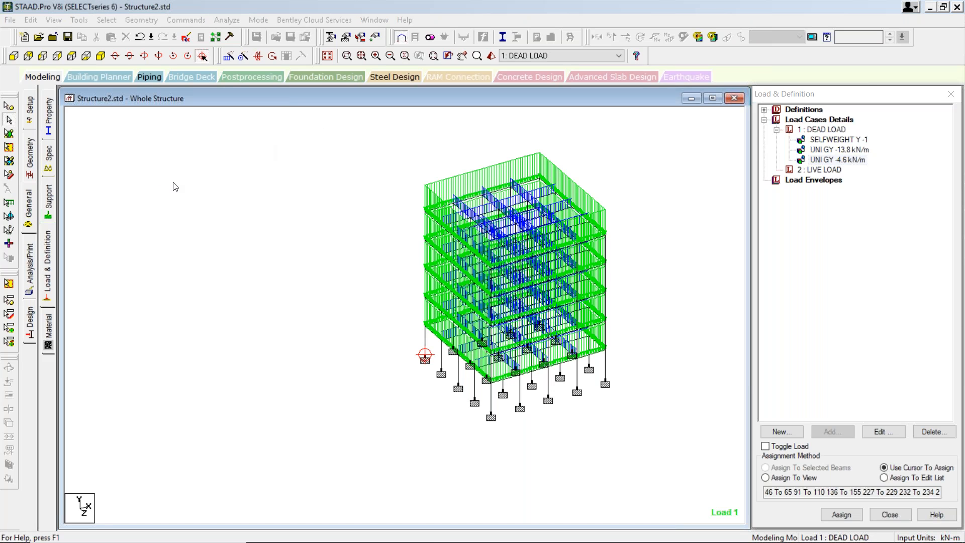
pyautogui.hotkey('alt', 'Tab')
pyautogui.click(31, 161)
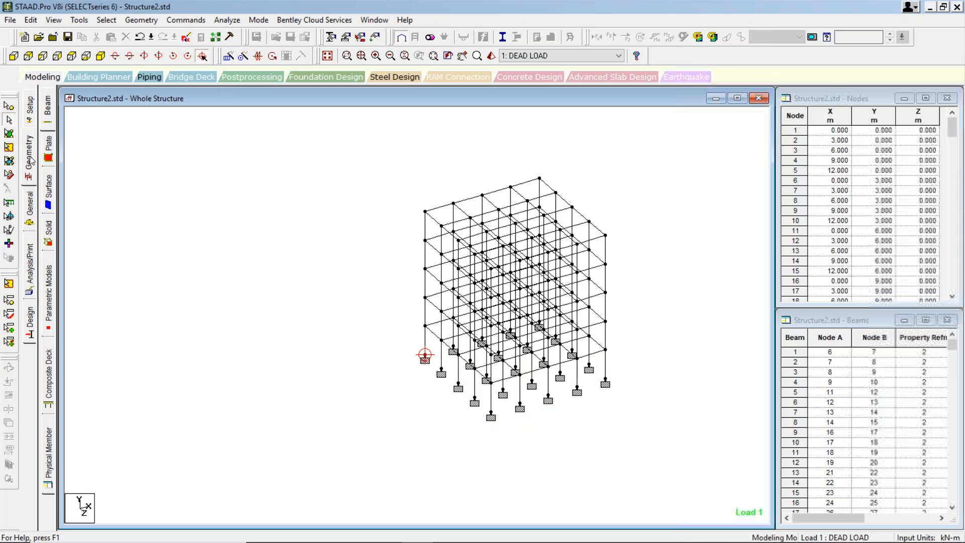
pyautogui.click(31, 118)
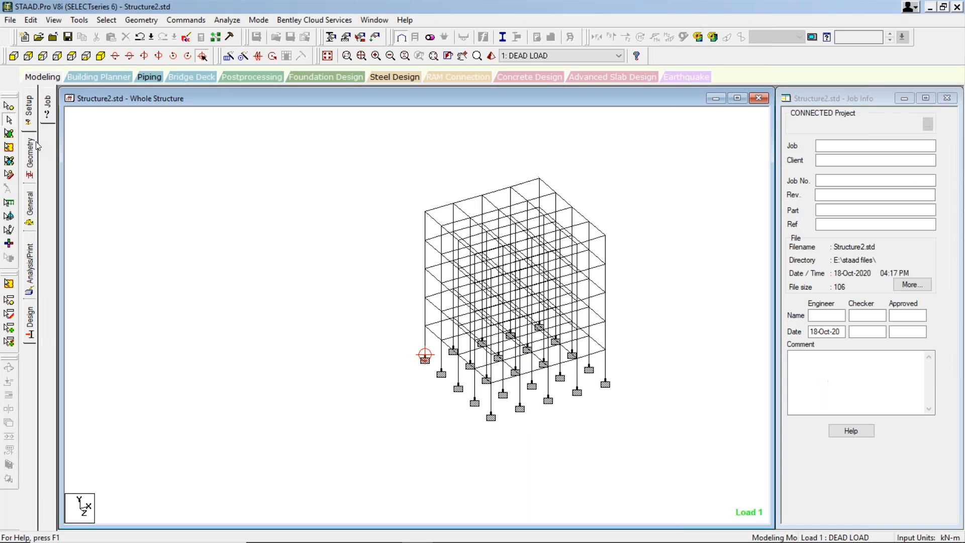
# Start creating a snap node/beam grid and choose the Irregular type to examine its plane and relative gridline distance fields.
pyautogui.click(138, 23)
pyautogui.click(302, 47)
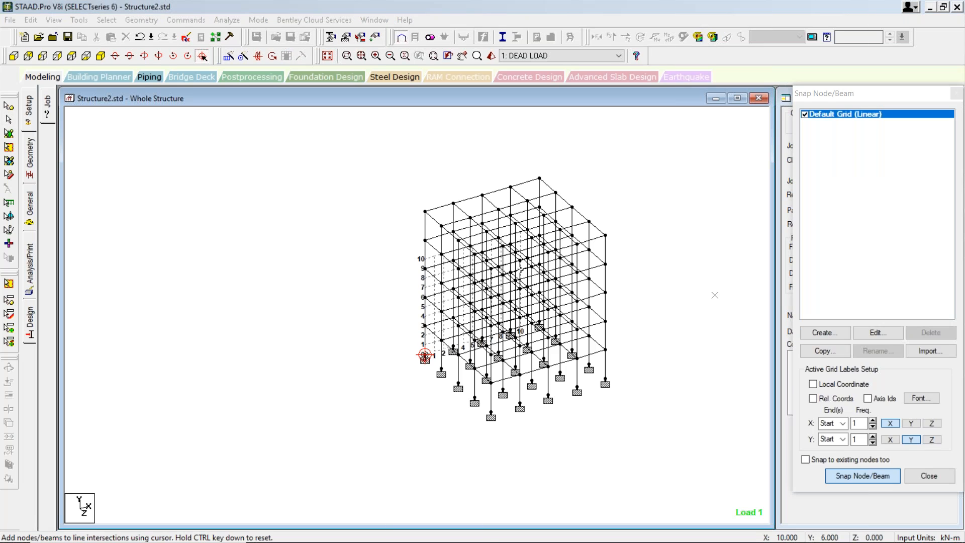
pyautogui.click(826, 332)
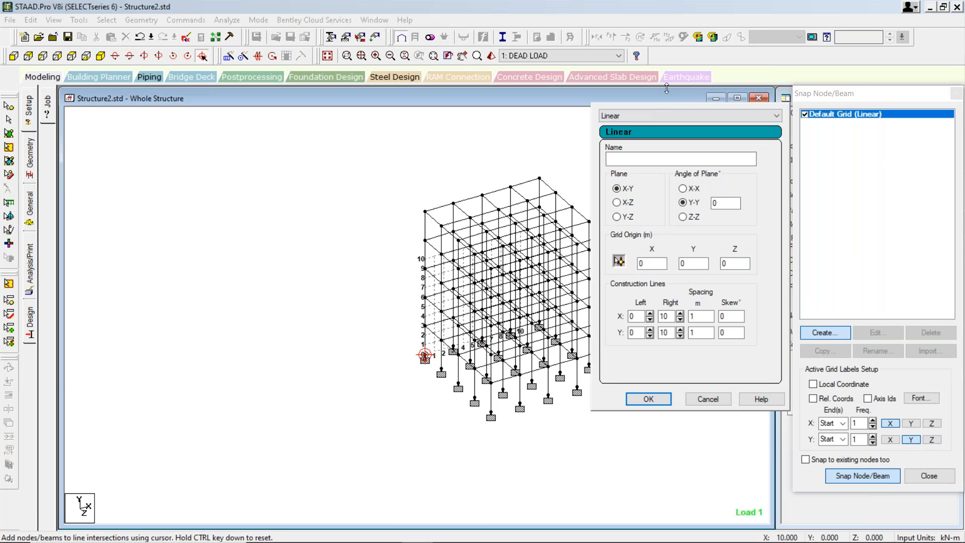
pyautogui.click(692, 115)
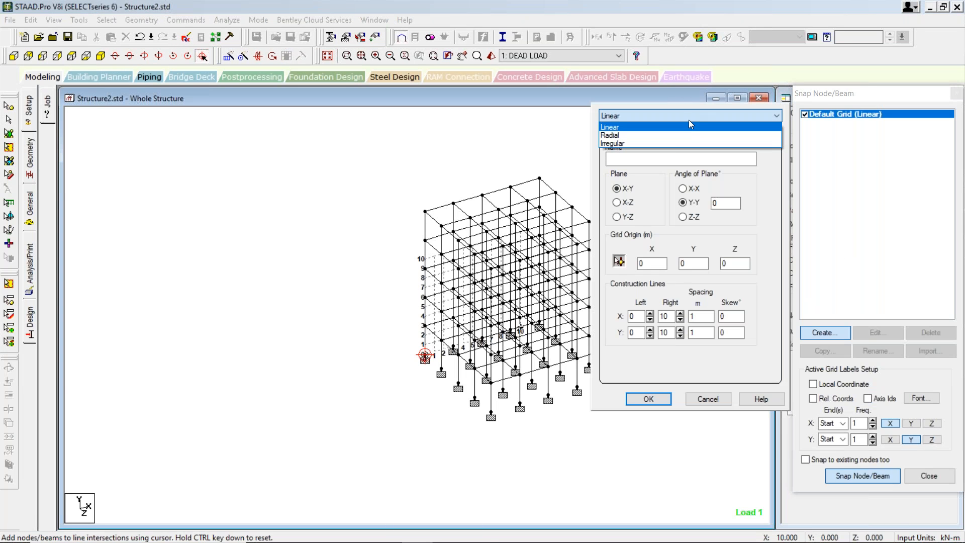
pyautogui.click(669, 143)
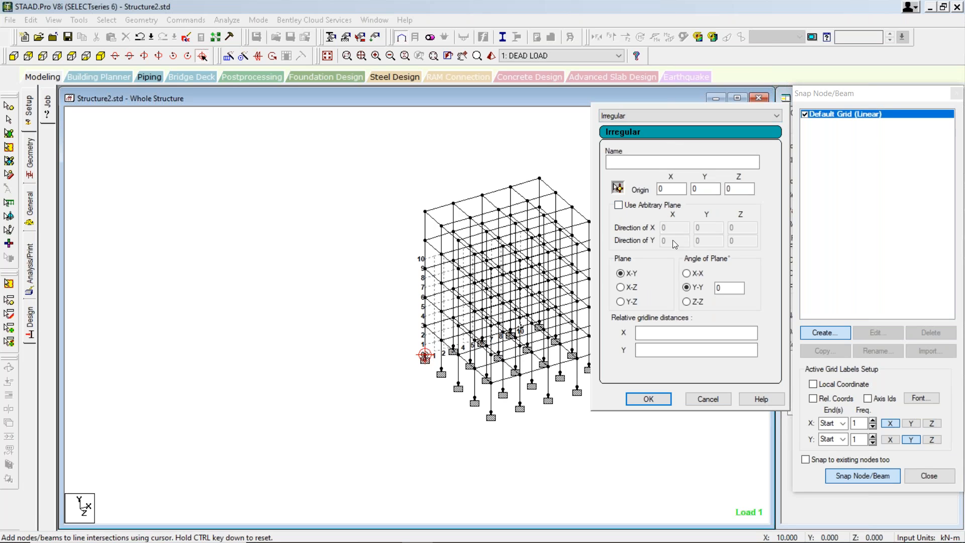
pyautogui.click(648, 332)
# Review the available snap grid types with Irregular kept, decline the auto save, and close the grid settings without creating a grid.
pyautogui.hotkey('alt', 'Tab')
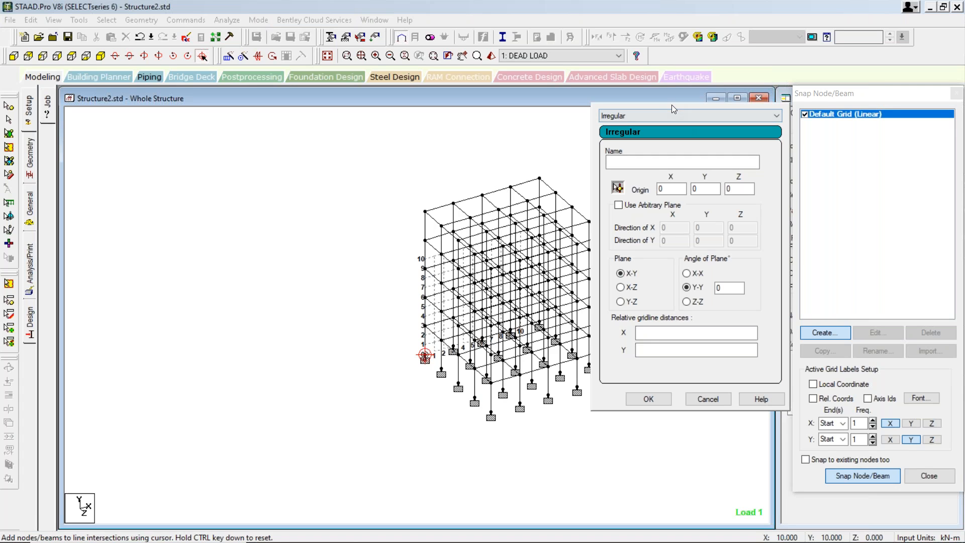
pyautogui.click(919, 100)
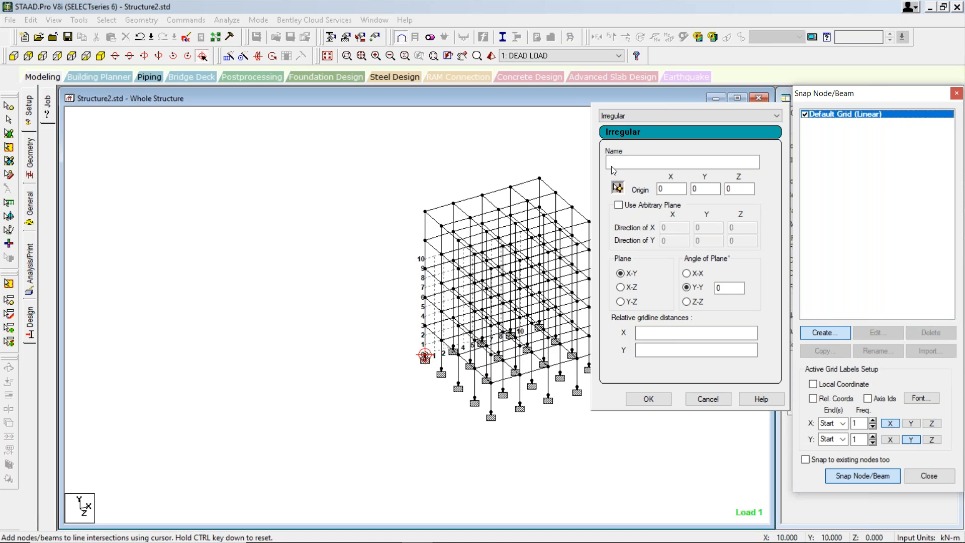
pyautogui.click(671, 117)
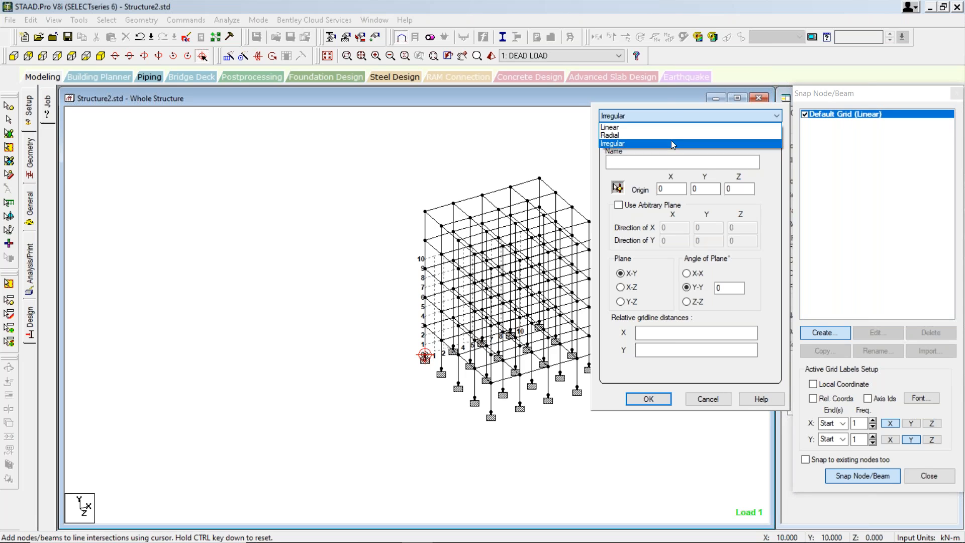
pyautogui.click(672, 141)
pyautogui.click(656, 332)
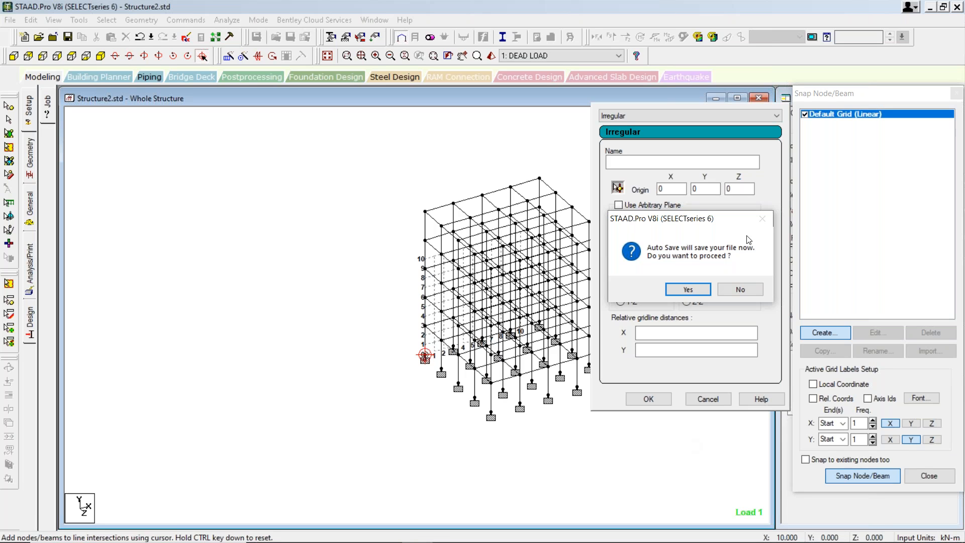
pyautogui.click(750, 292)
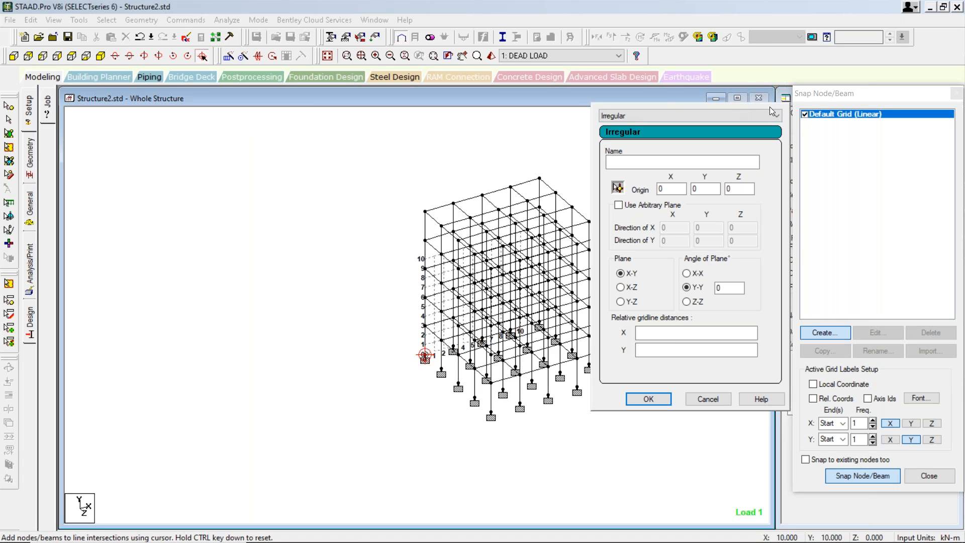
pyautogui.click(713, 116)
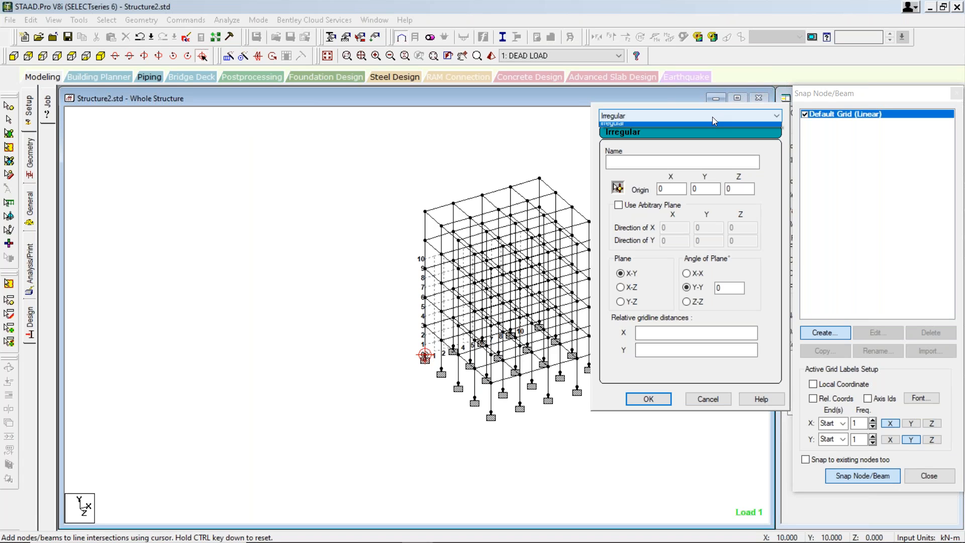
pyautogui.click(898, 185)
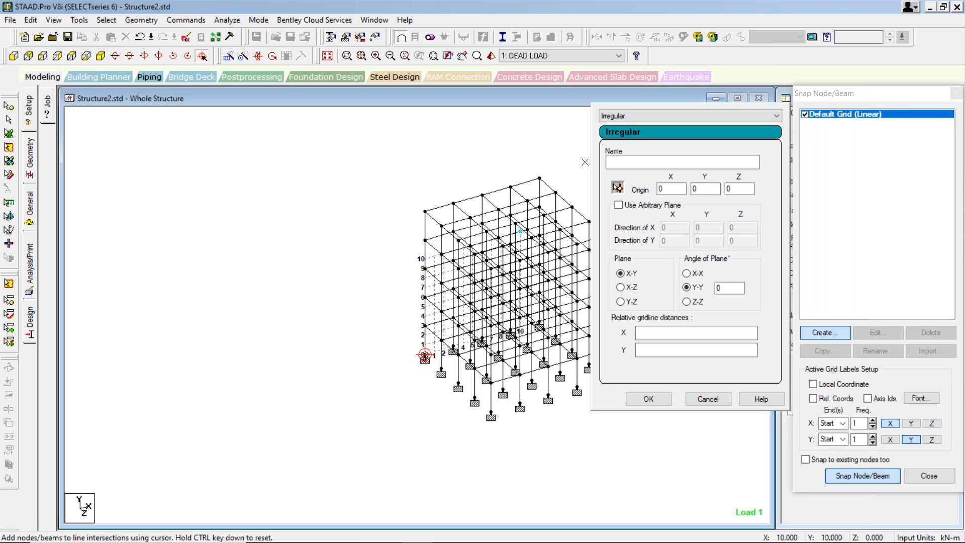
pyautogui.click(957, 94)
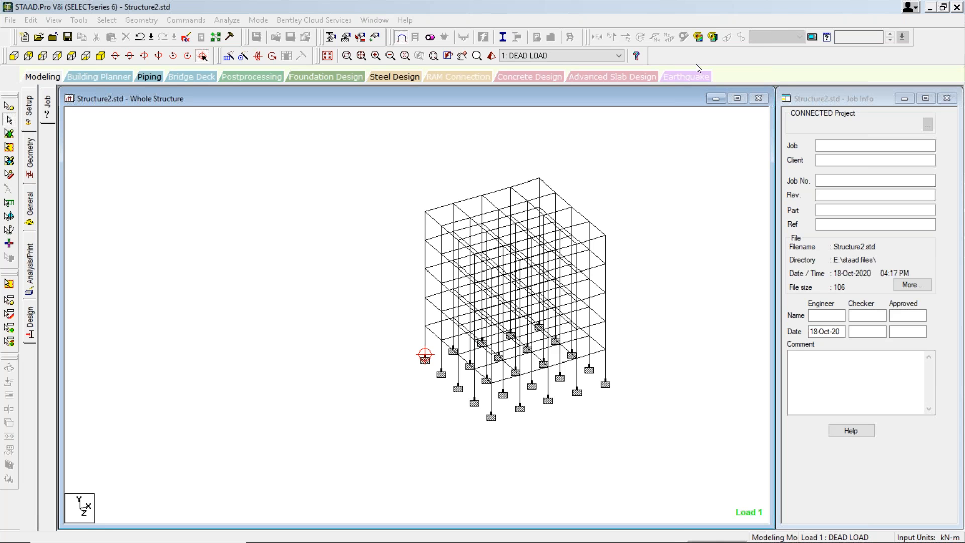
# Reopen the new snap grid settings, examine where the Irregular type takes its X gridline distances, and close them without creating a grid.
pyautogui.click(154, 25)
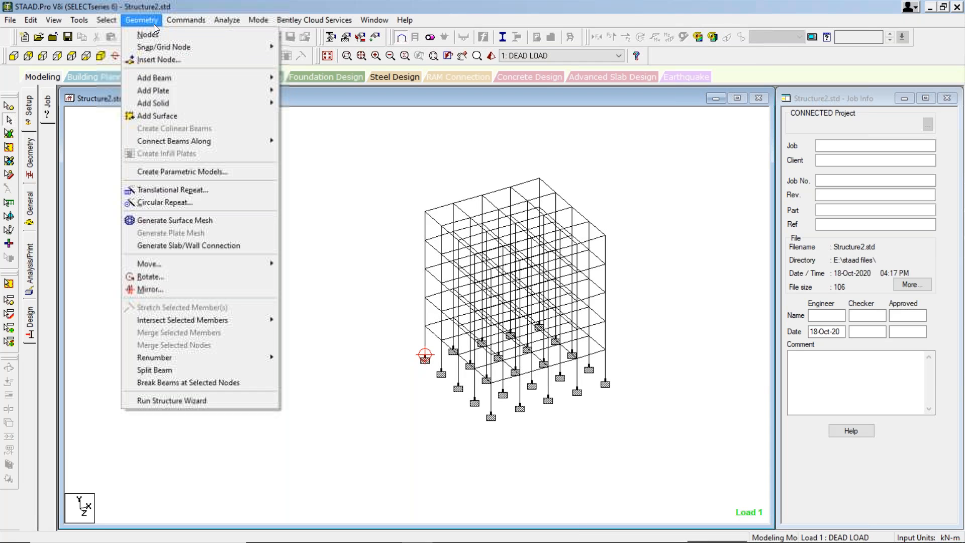
pyautogui.moveTo(182, 48)
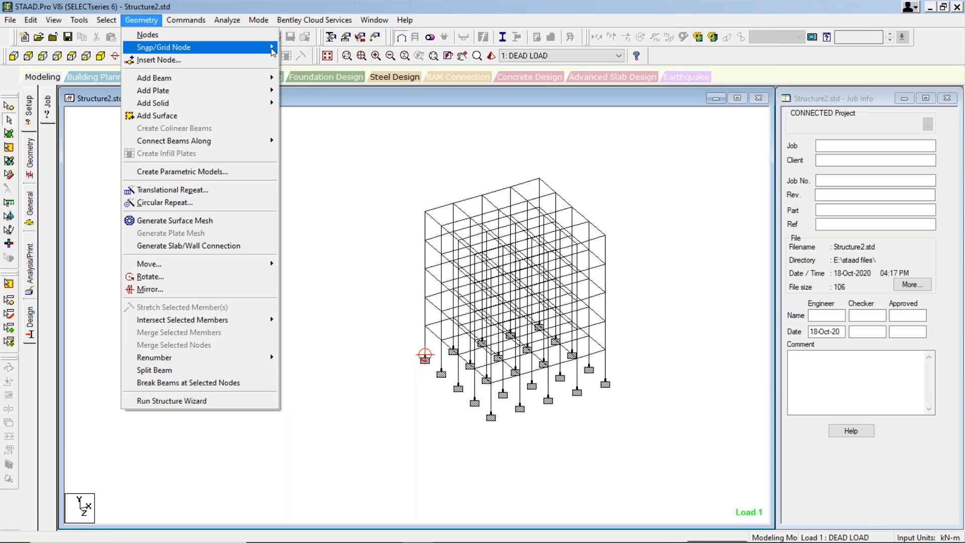
pyautogui.click(301, 47)
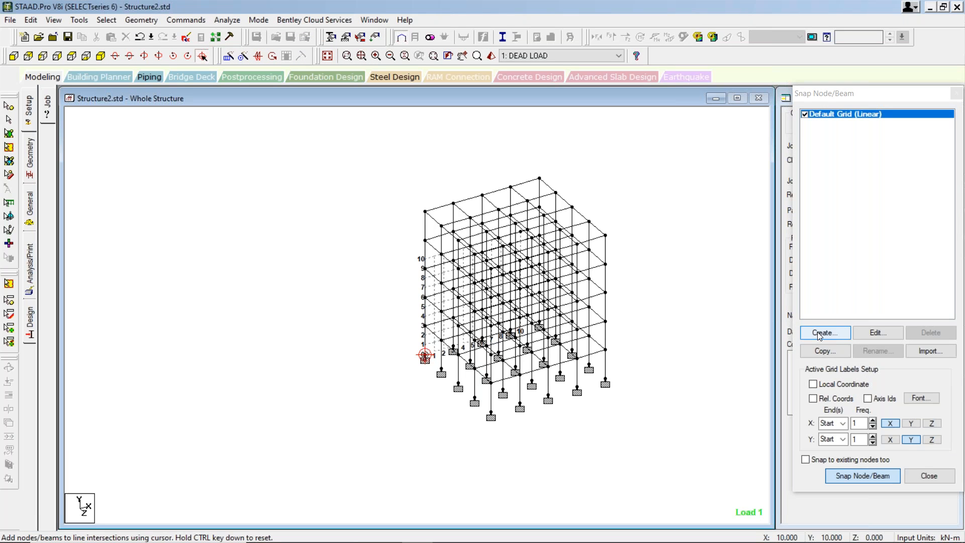
pyautogui.click(820, 334)
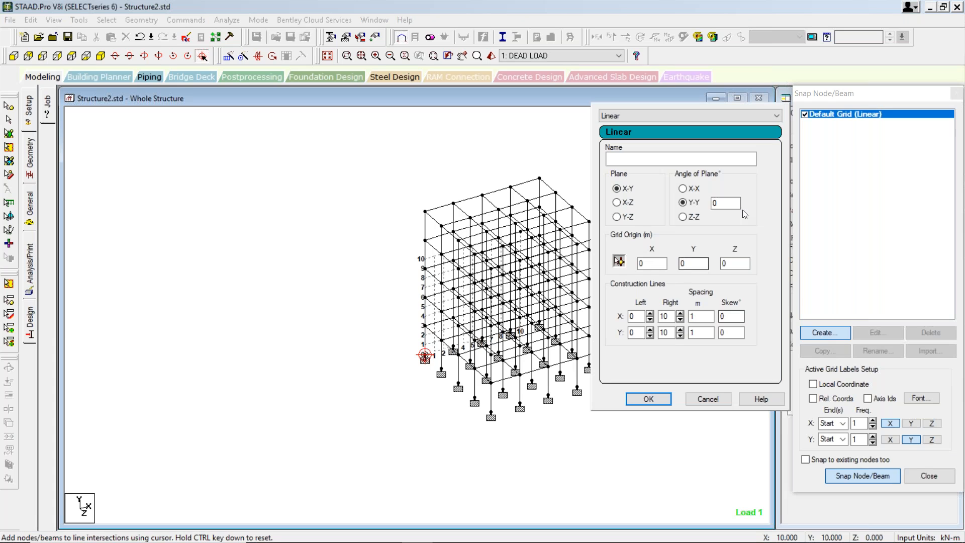
pyautogui.click(693, 116)
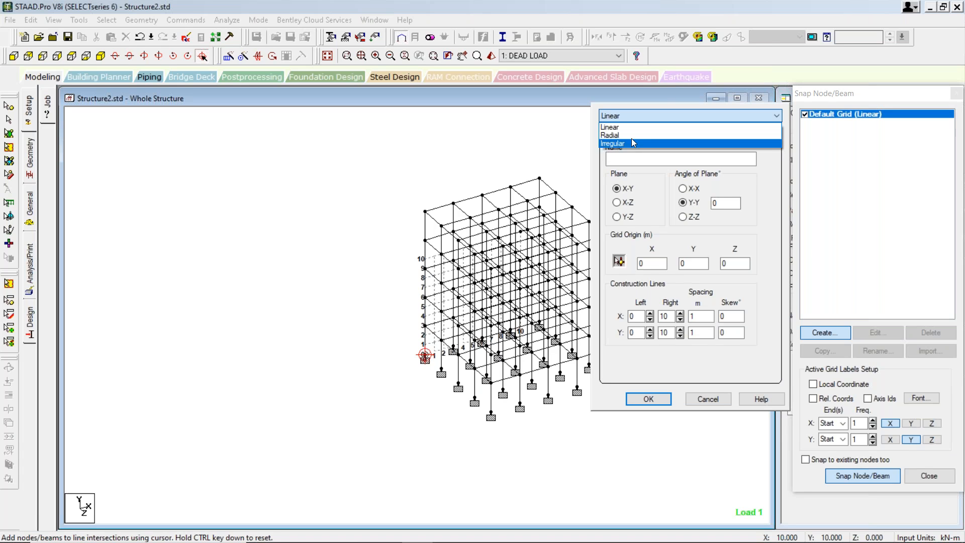
pyautogui.click(629, 144)
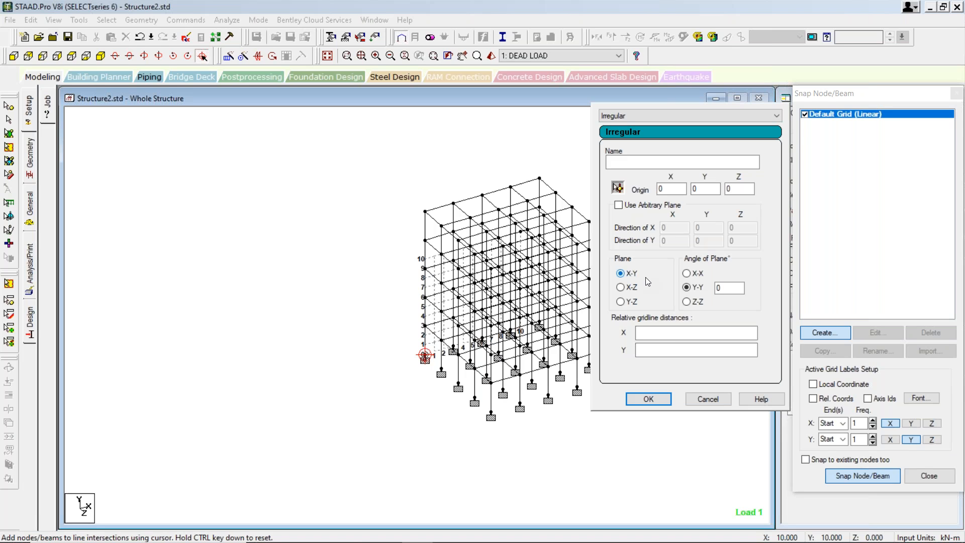
pyautogui.click(656, 334)
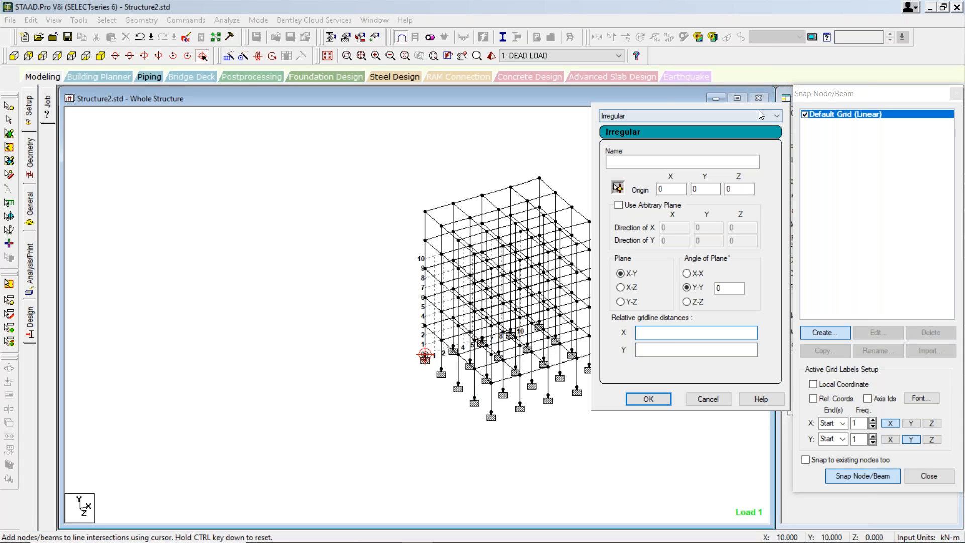
pyautogui.click(956, 95)
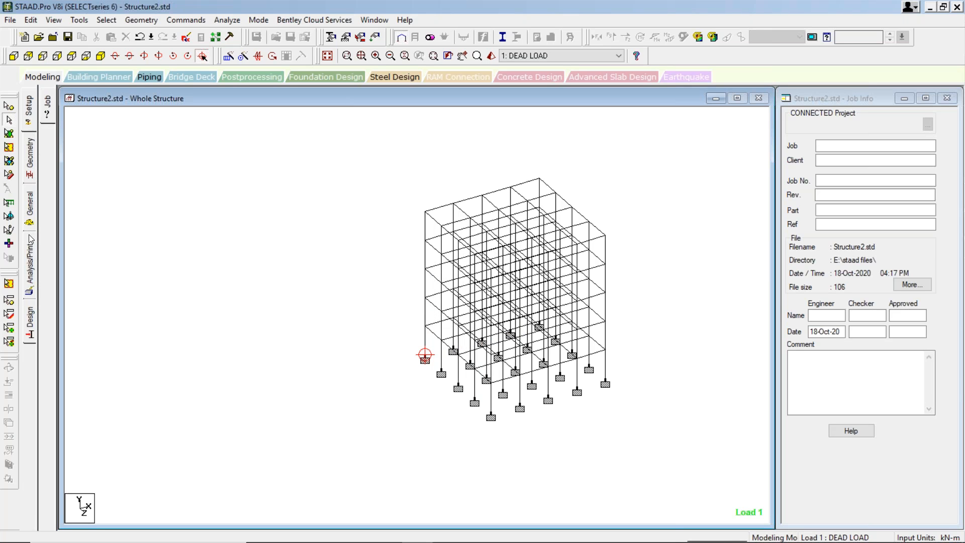
# Return to the load definitions and pan the building frame within the view, declining the auto save.
pyautogui.click(28, 214)
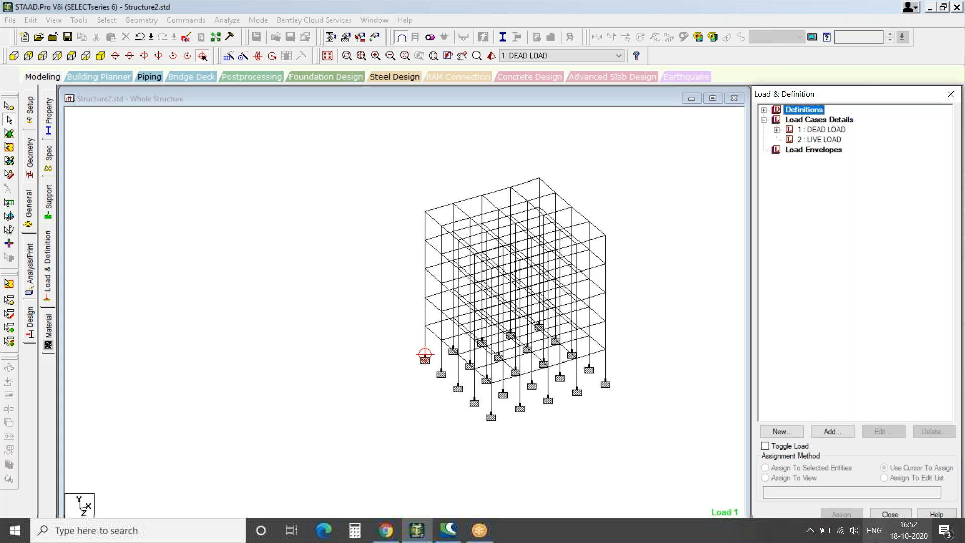
pyautogui.click(843, 539)
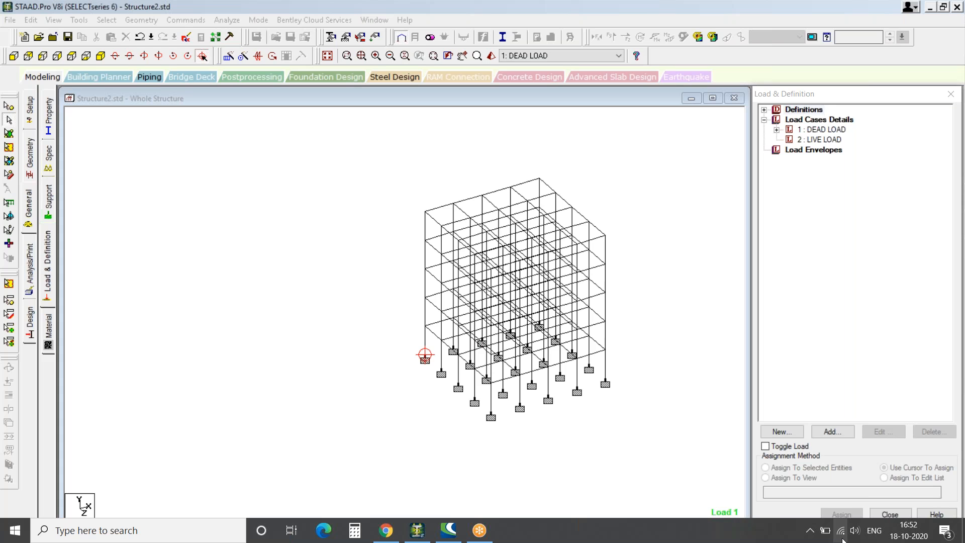
pyautogui.click(417, 531)
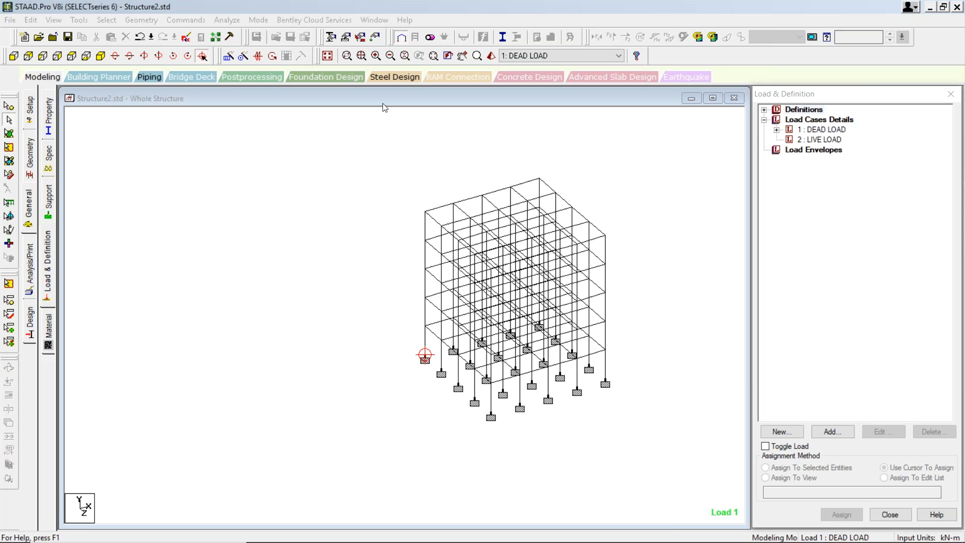
pyautogui.click(462, 55)
pyautogui.moveTo(419, 219); pyautogui.dragTo(222, 217)
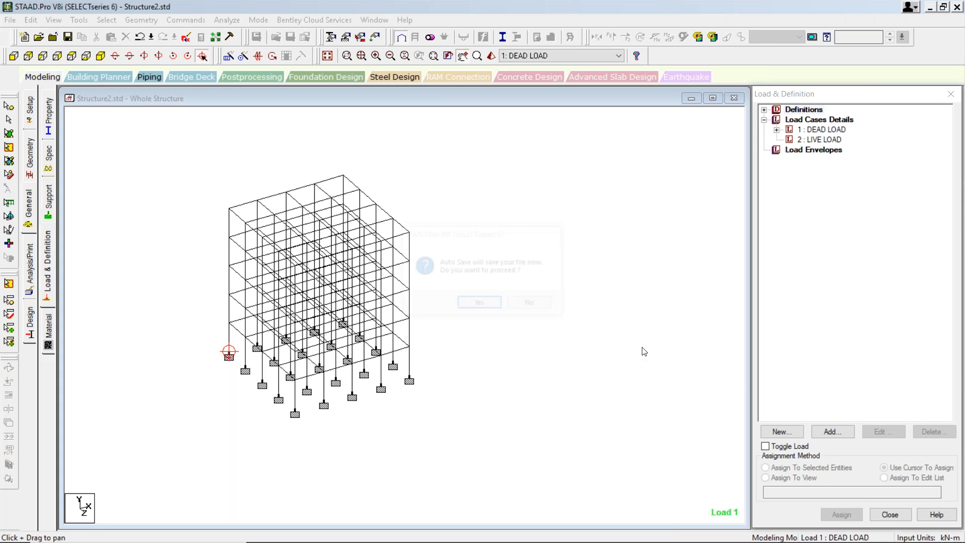
pyautogui.click(537, 303)
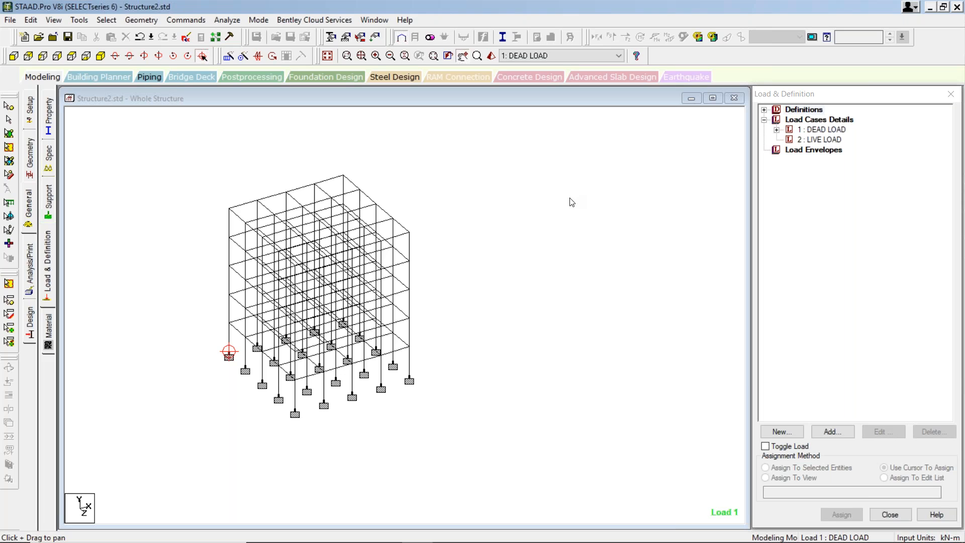